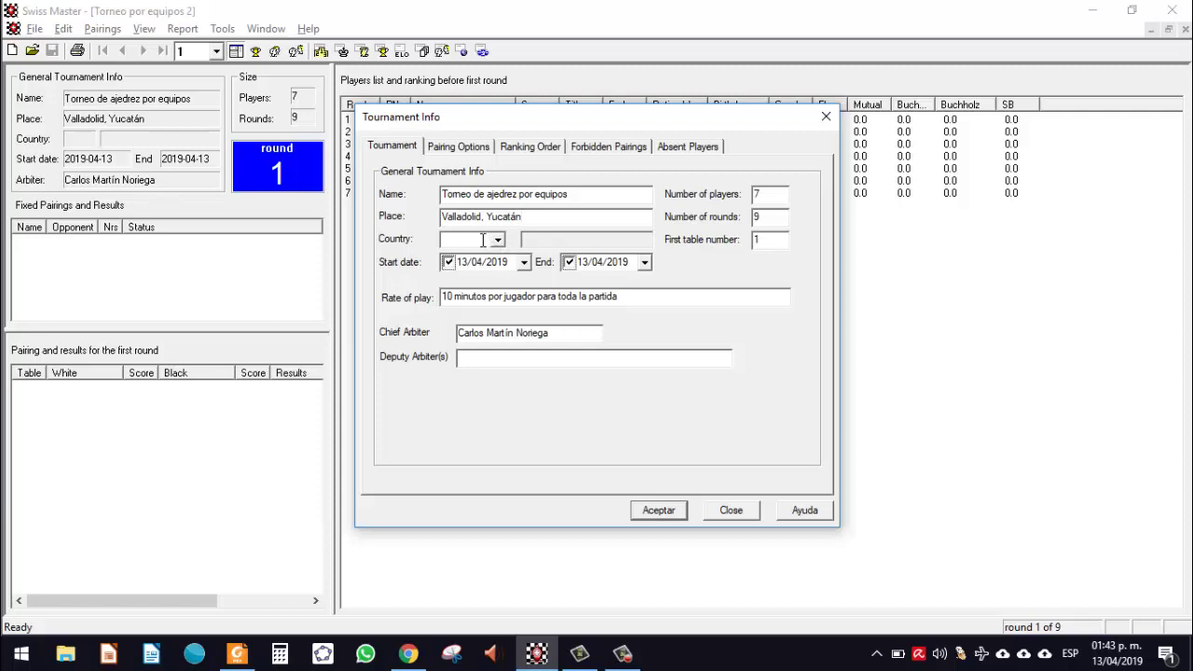
# Set the tournament country to MEX (Mexico).
pyautogui.write('MEX')
pyautogui.click(498, 241)
pyautogui.click(499, 245)
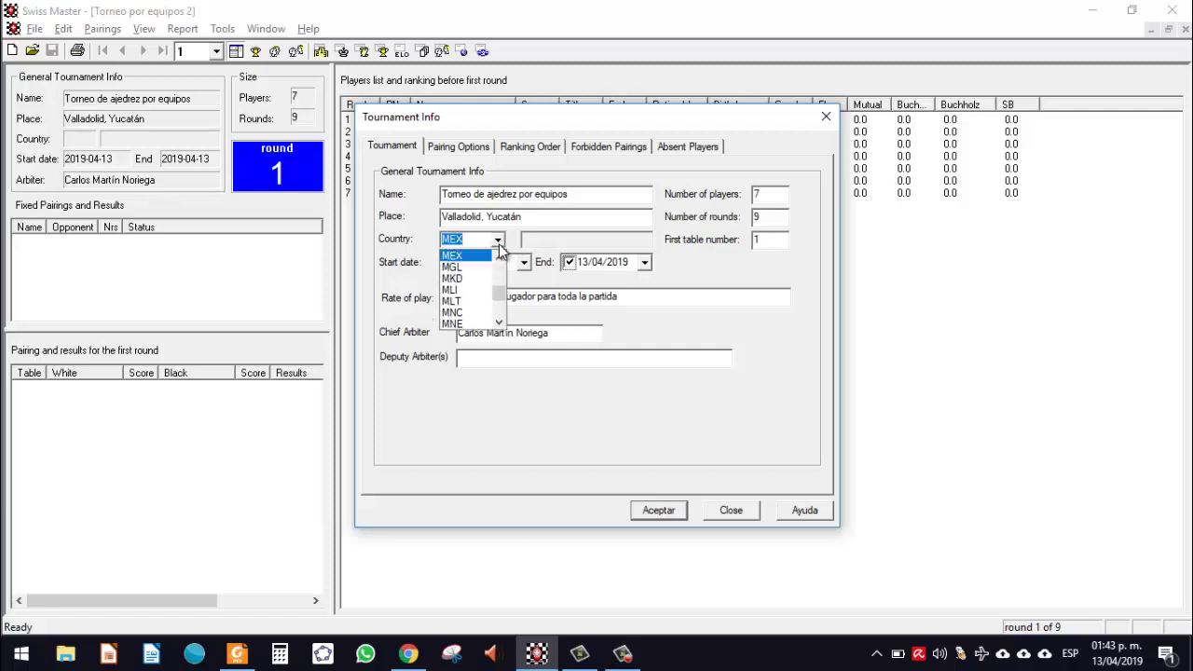
pyautogui.click(499, 244)
pyautogui.click(499, 244)
pyautogui.click(499, 244)
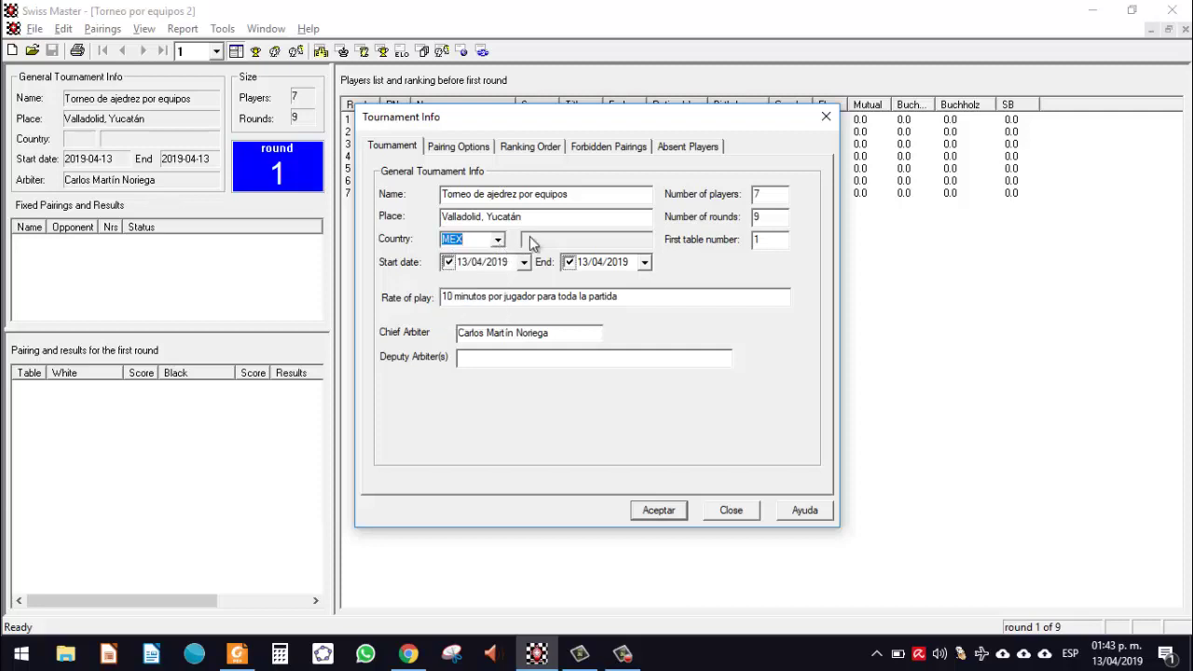
pyautogui.click(553, 235)
# Check the chief arbiter, the 9 rounds and the player count, then accept the tournament details.
pyautogui.doubleClick(536, 333)
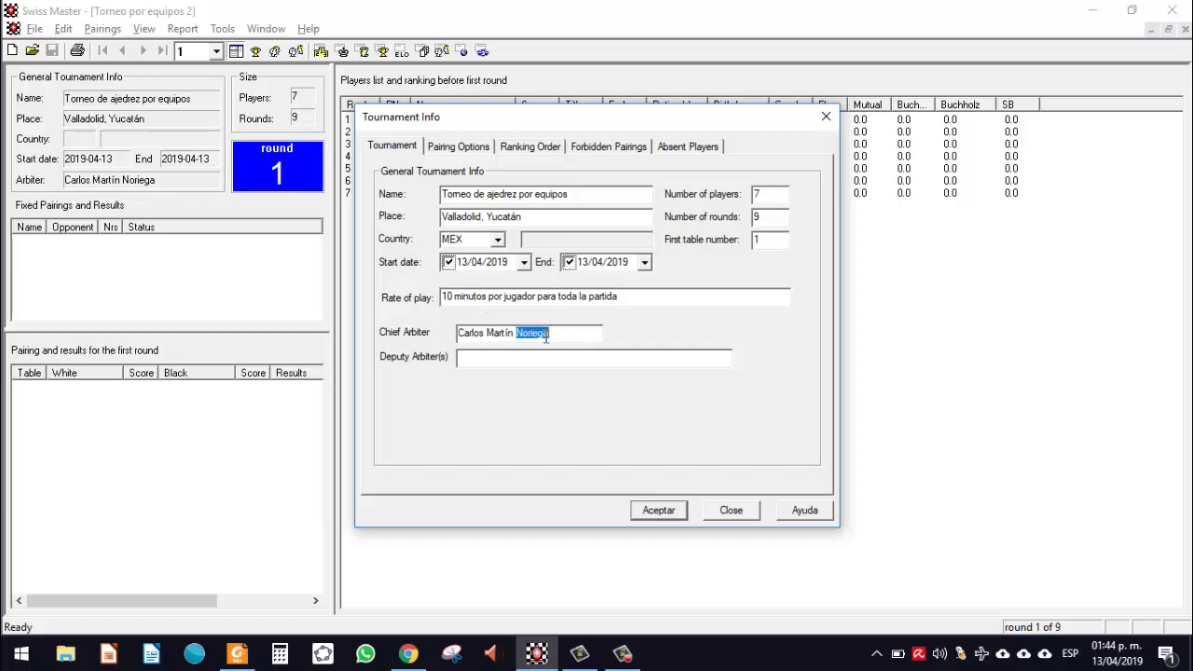
pyautogui.click(546, 336)
pyautogui.doubleClick(770, 221)
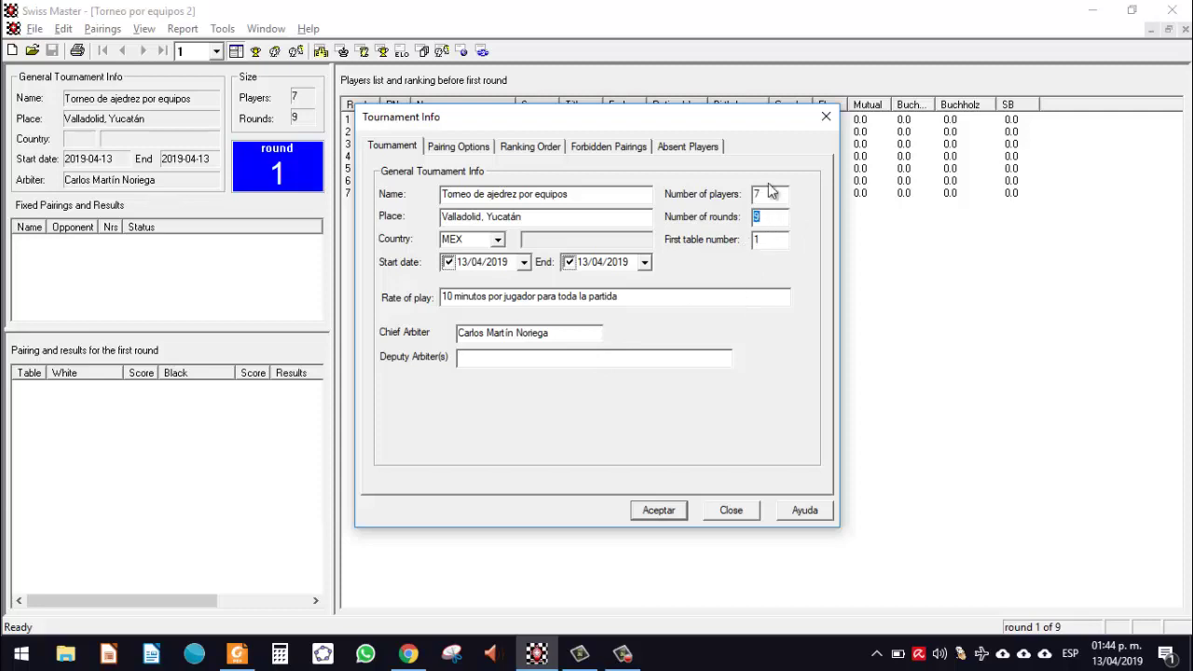
pyautogui.click(770, 195)
pyautogui.click(664, 512)
# View the seven teams' player properties, then close them.
pyautogui.click(63, 29)
pyautogui.click(98, 69)
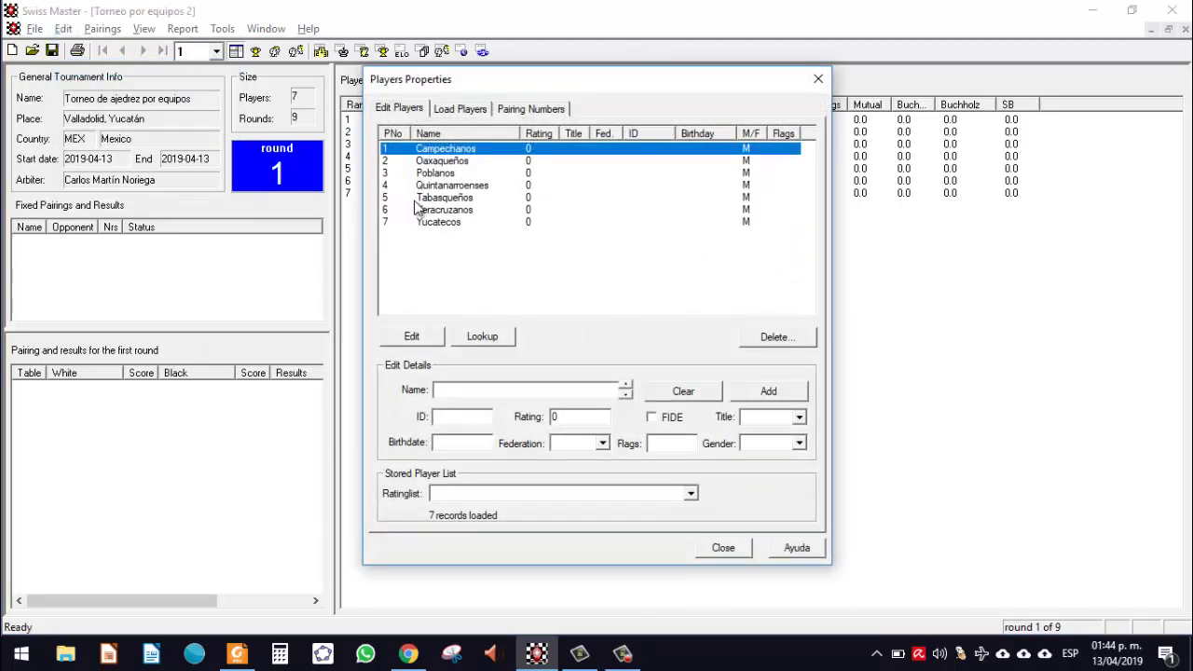
pyautogui.click(818, 79)
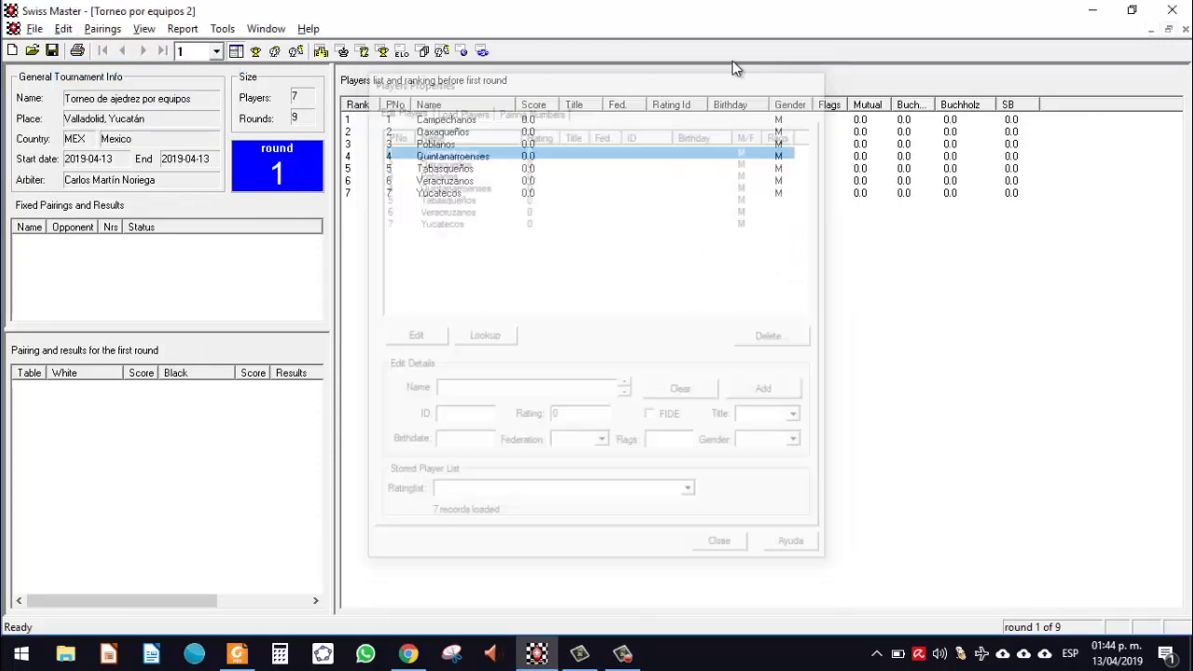
# Reopen Tournament Info and check the number of players value of 7.
pyautogui.click(108, 31)
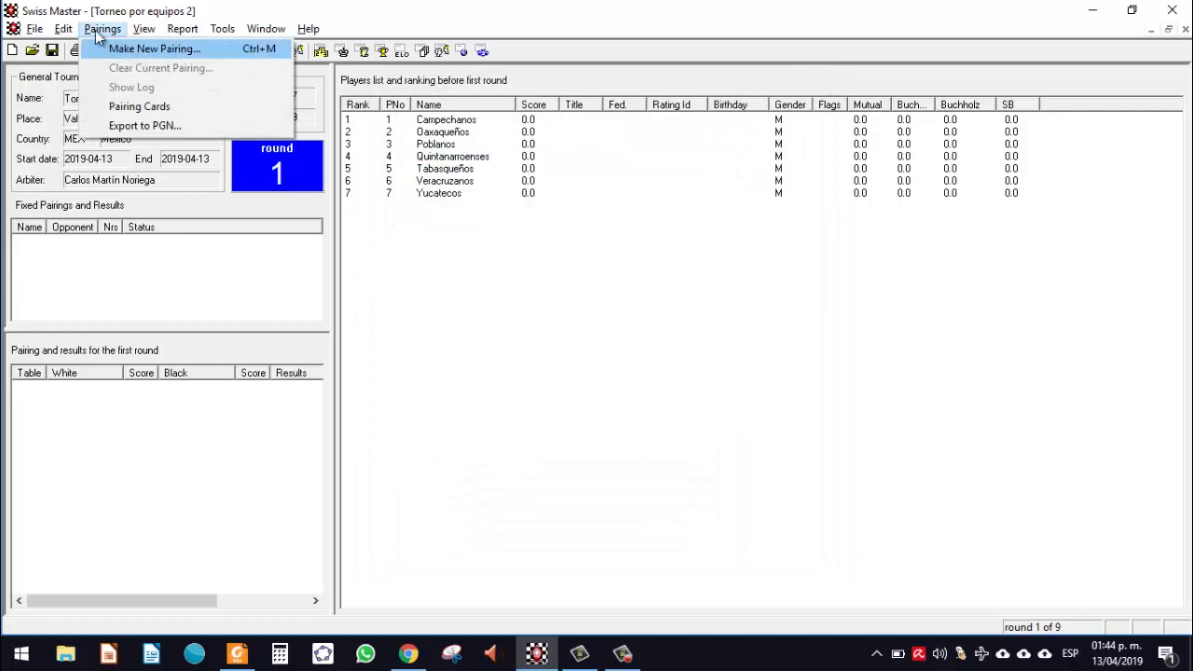
pyautogui.moveTo(62, 28)
pyautogui.click(97, 51)
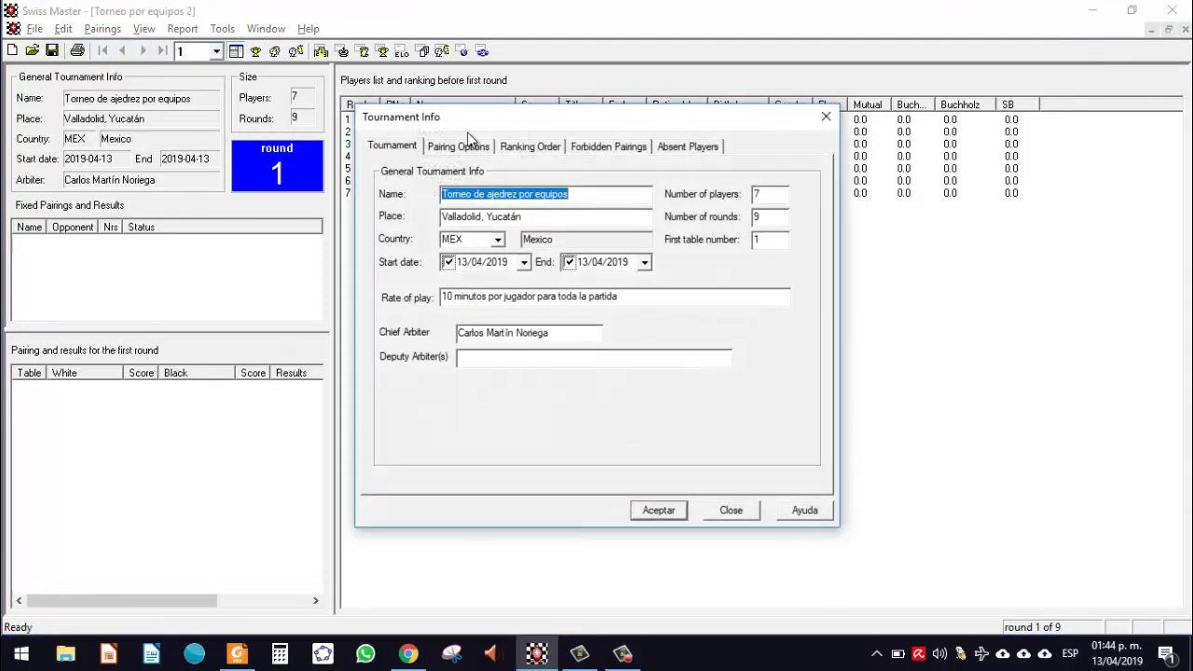
pyautogui.doubleClick(766, 194)
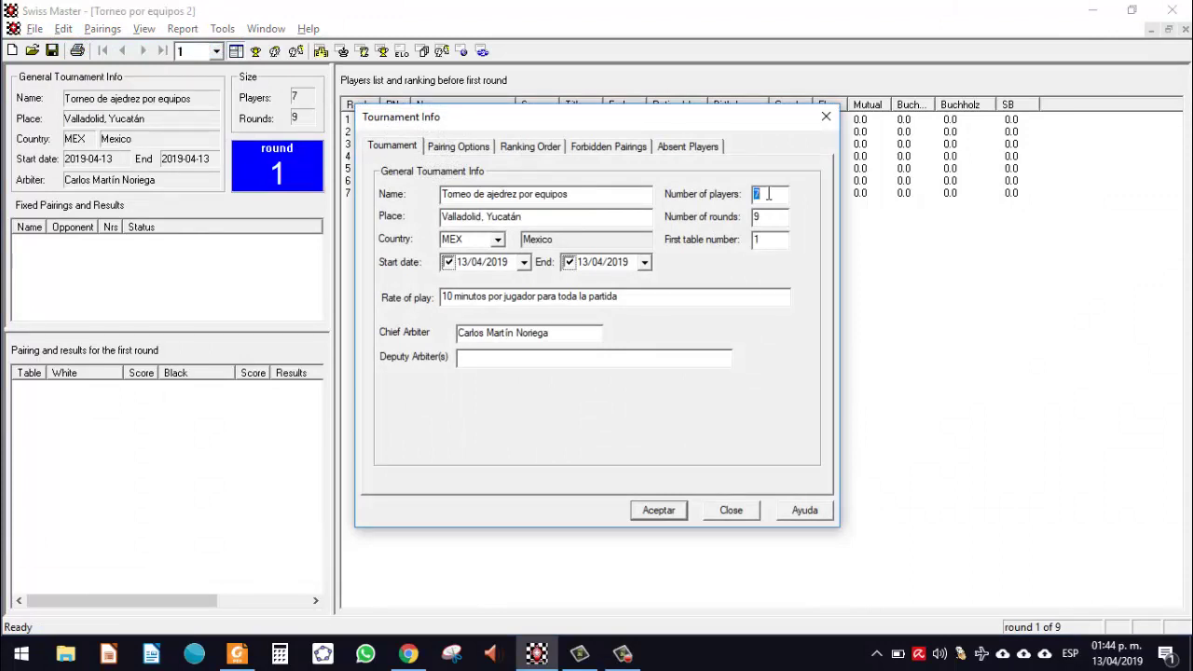
pyautogui.click(768, 194)
# Set the pairing type to Teams with 4 players per team, leaving strict FIDE compliance off.
pyautogui.click(457, 149)
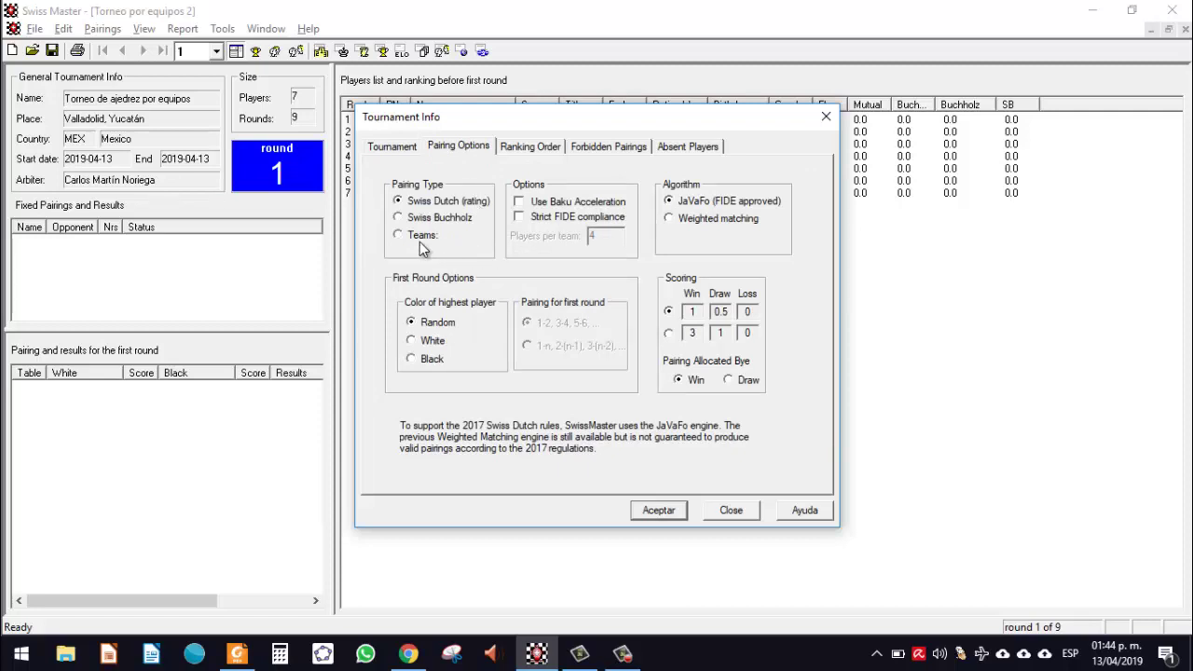
pyautogui.click(519, 217)
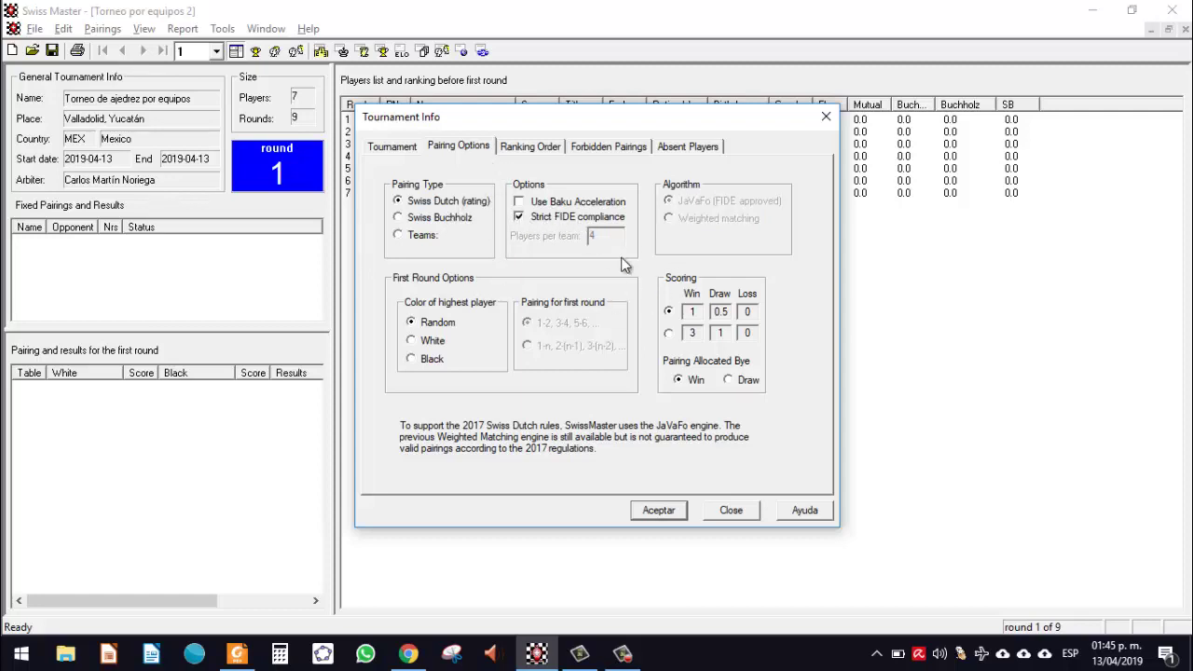
pyautogui.click(519, 217)
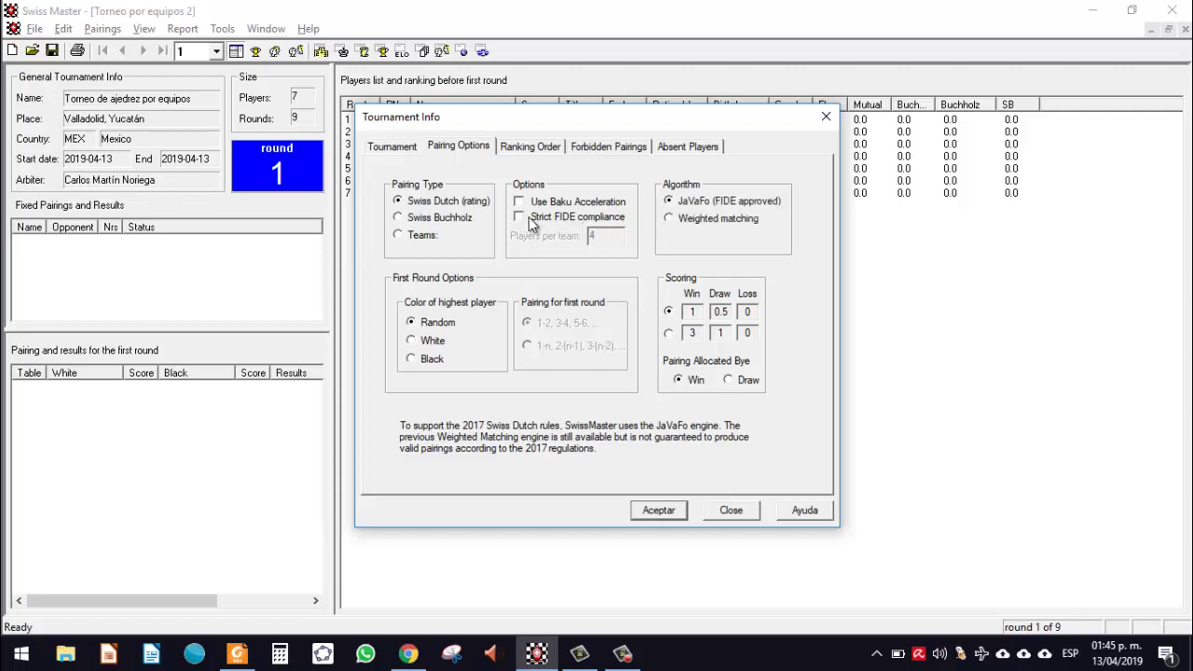
pyautogui.click(414, 235)
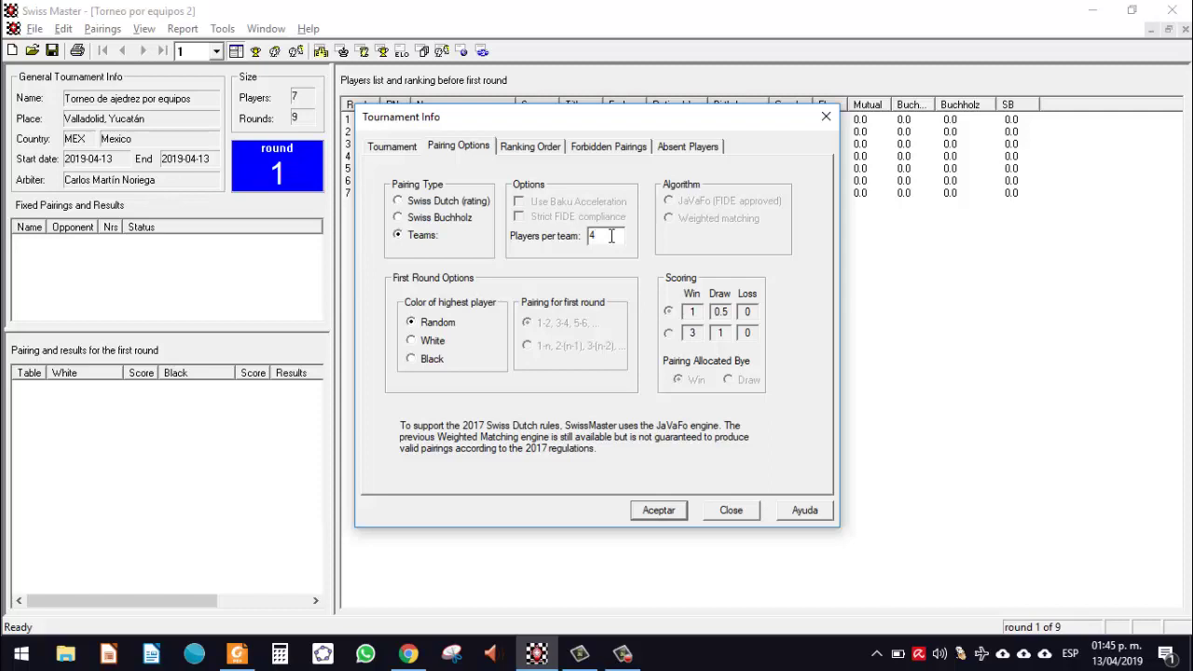
pyautogui.press('BackSpace')
pyautogui.write('4')
pyautogui.press('BackSpace')
pyautogui.write('2')
pyautogui.press('BackSpace')
pyautogui.write('4')
pyautogui.doubleClick(592, 236)
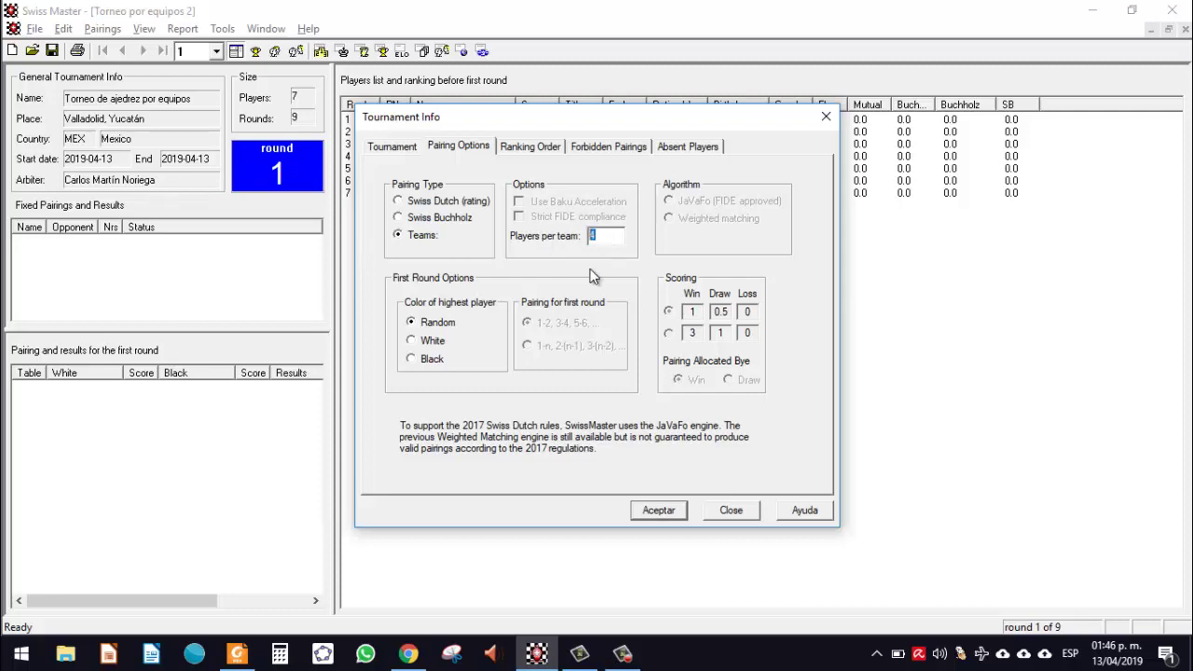
pyautogui.click(407, 156)
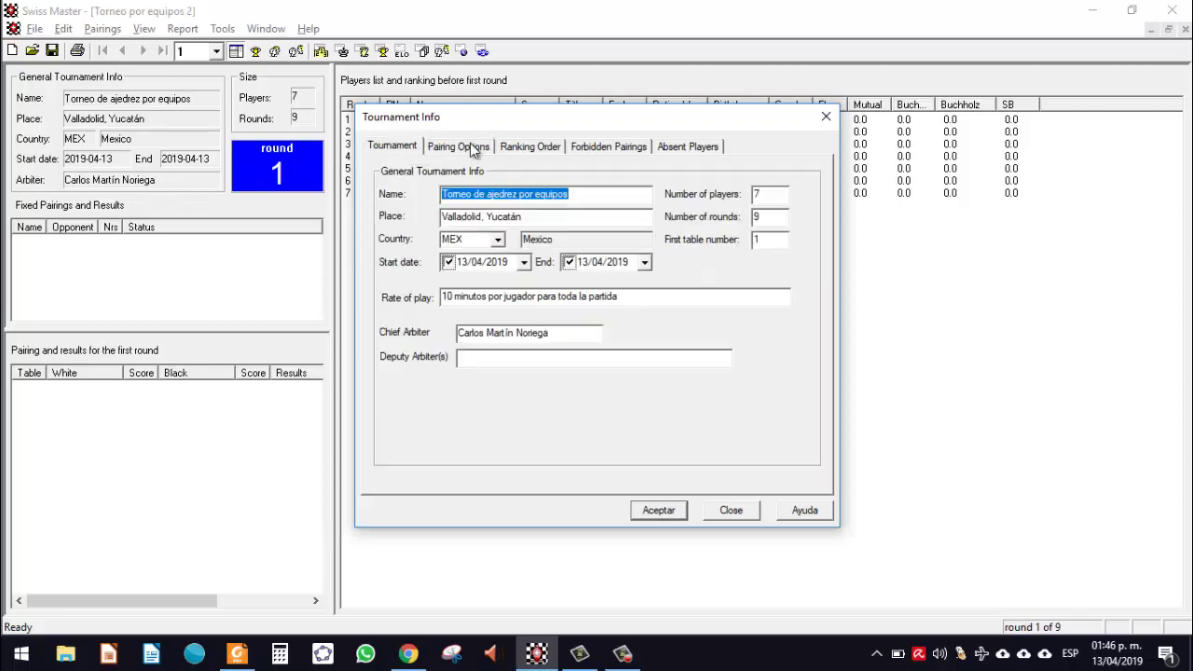
# Compare the ranking order tiebreaks with Foxit's Desempates slide, selecting Mutual result (top only).
pyautogui.click(531, 149)
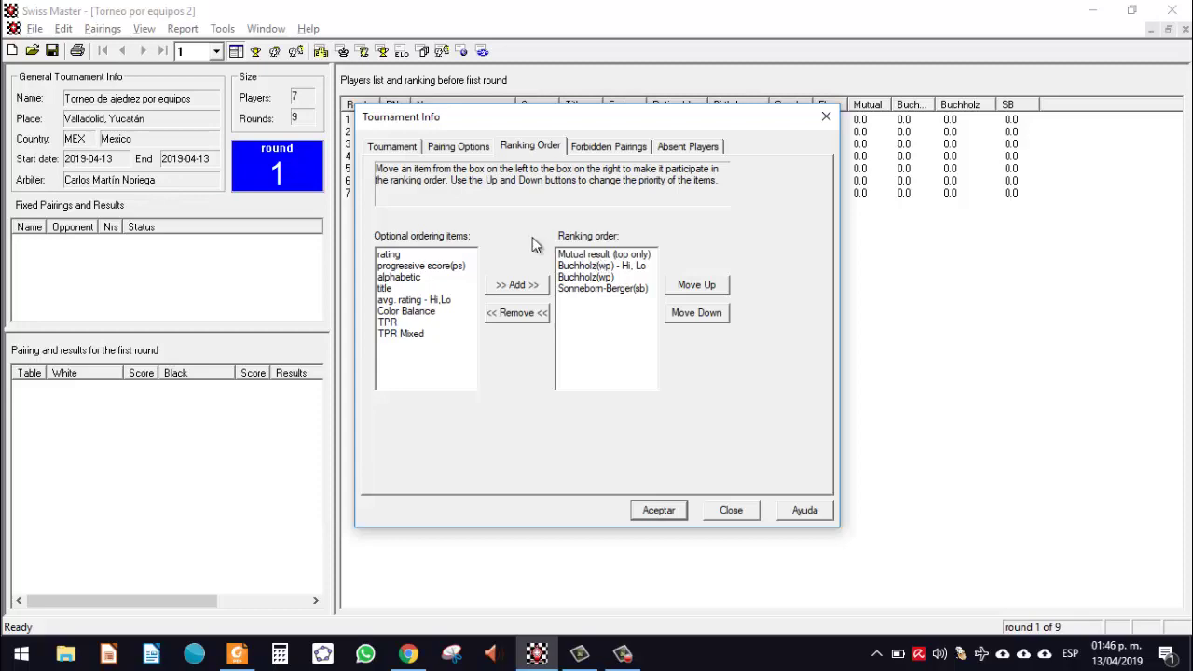
pyautogui.hotkey('alt', 'Tab')
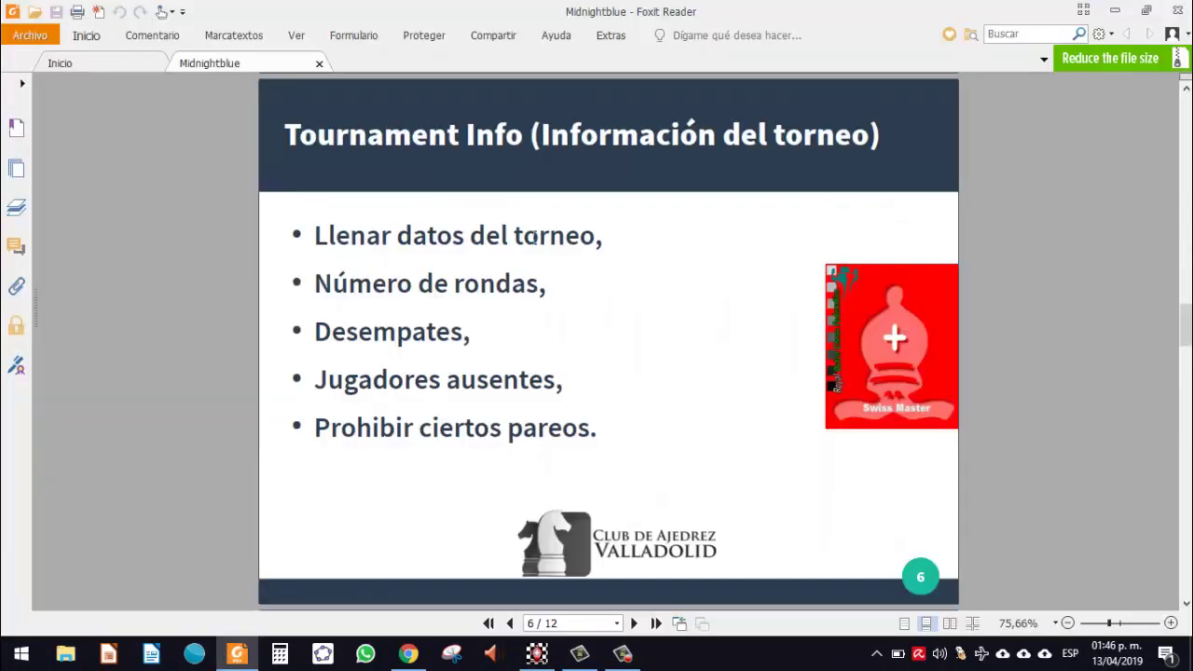
pyautogui.scroll(-1, 533, 237)
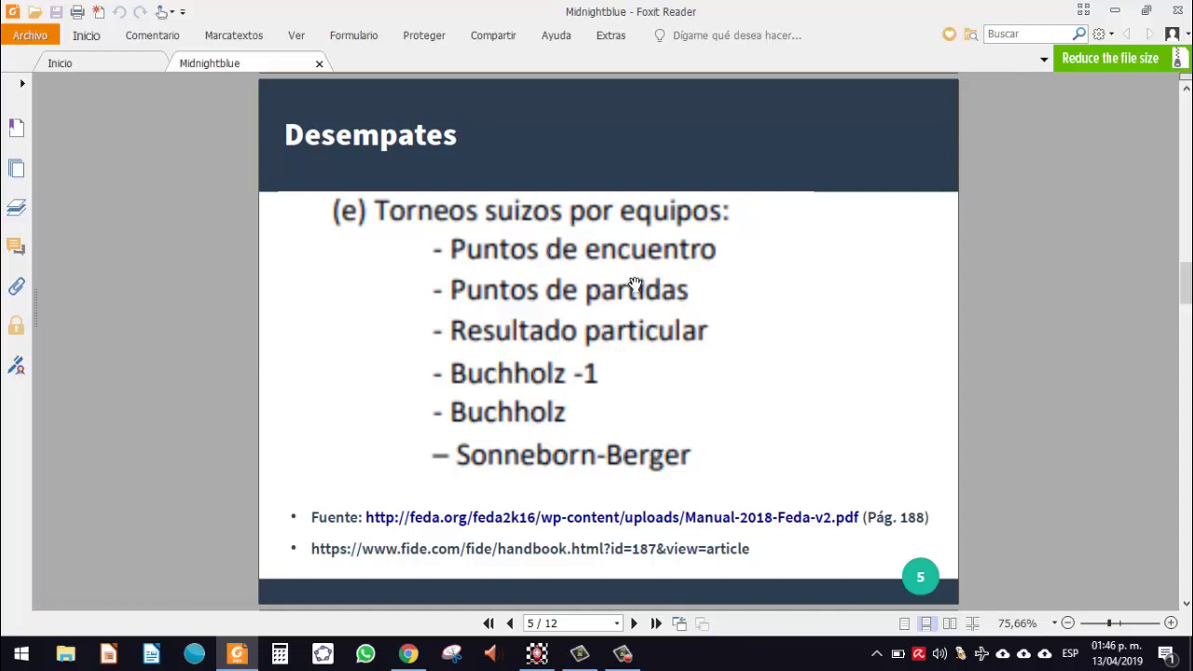
pyautogui.hotkey('alt', 'Tab')
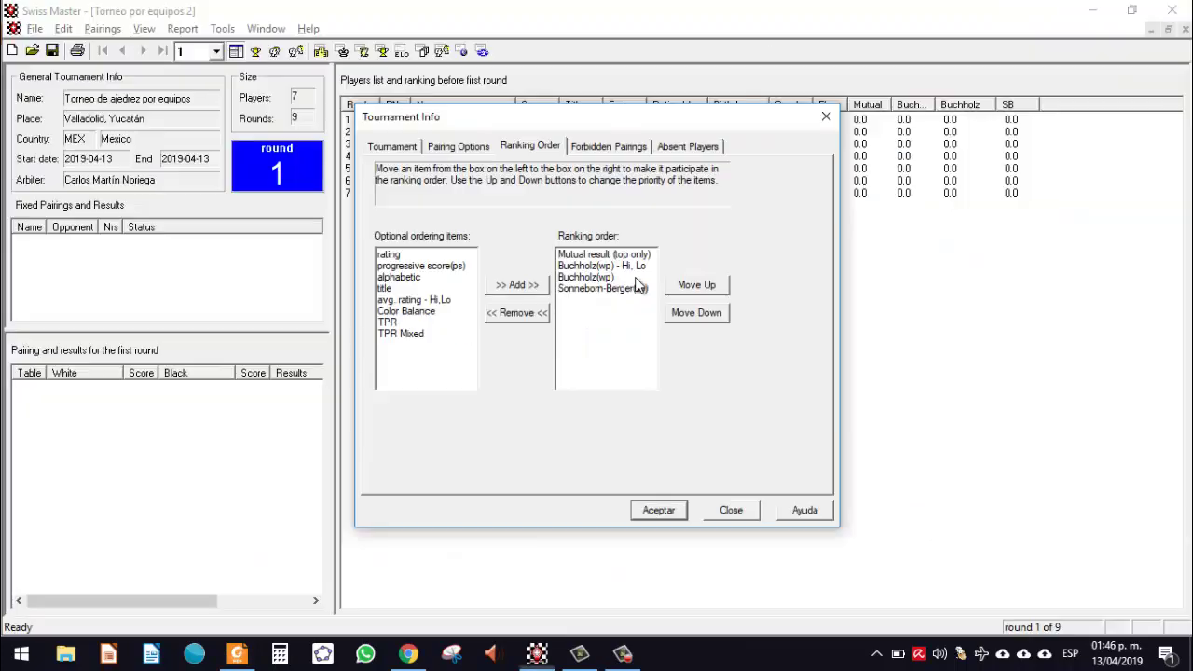
pyautogui.hotkey('alt', 'Tab')
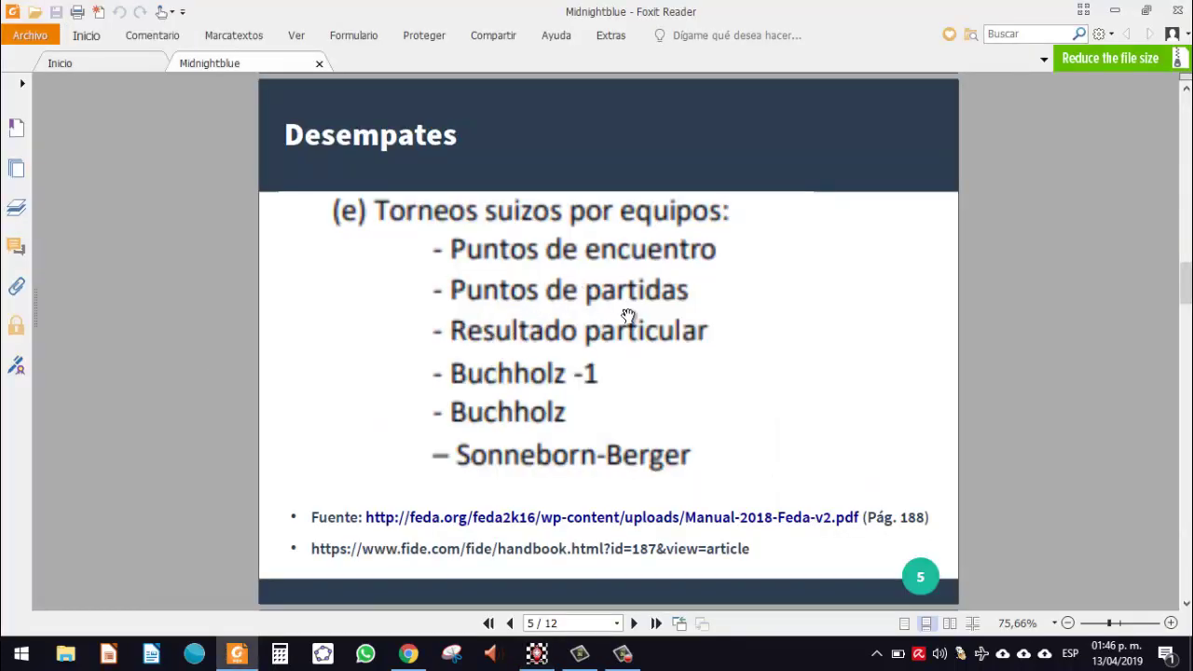
pyautogui.hotkey('alt', 'Tab')
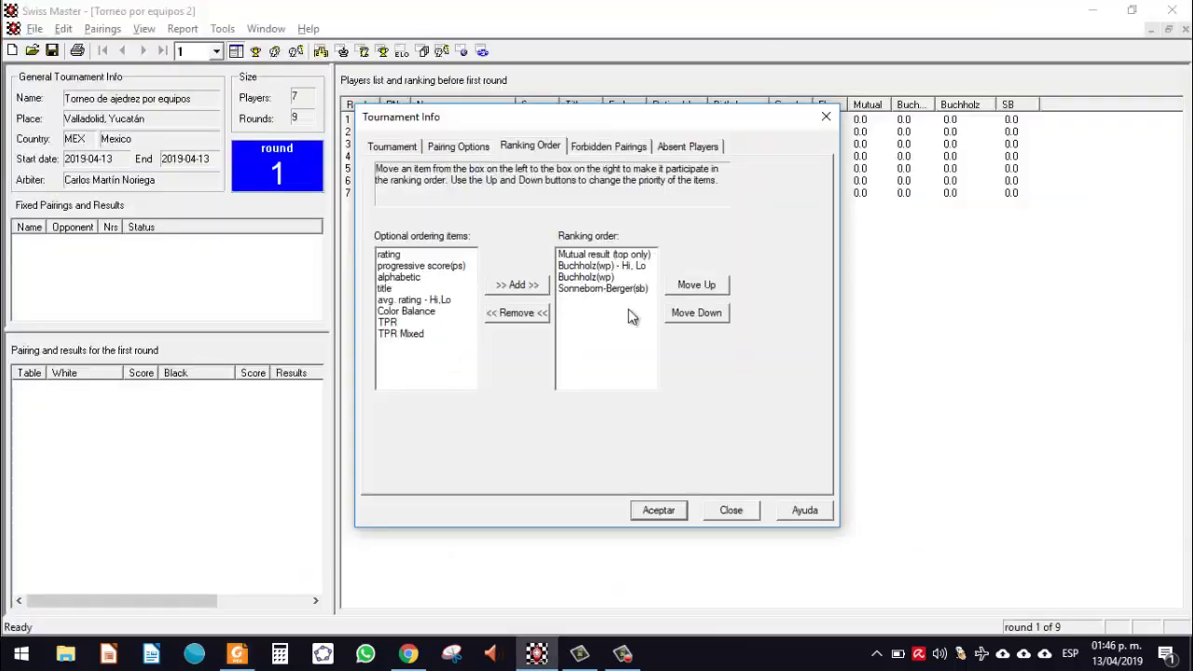
pyautogui.click(590, 258)
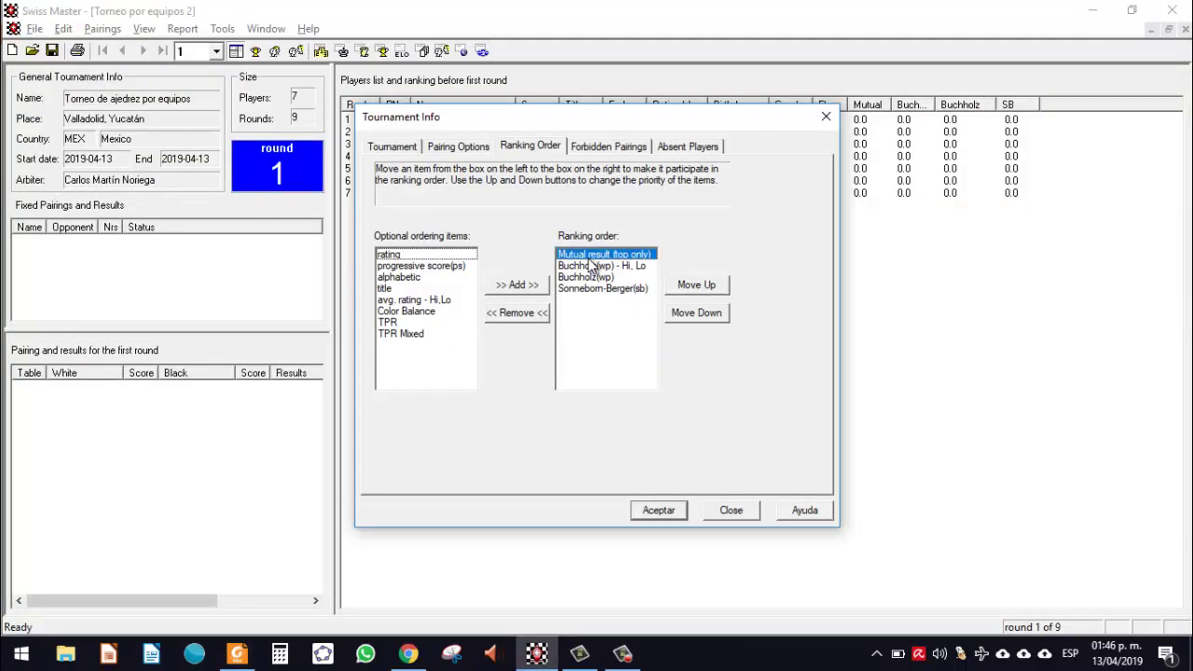
pyautogui.hotkey('alt', 'Tab')
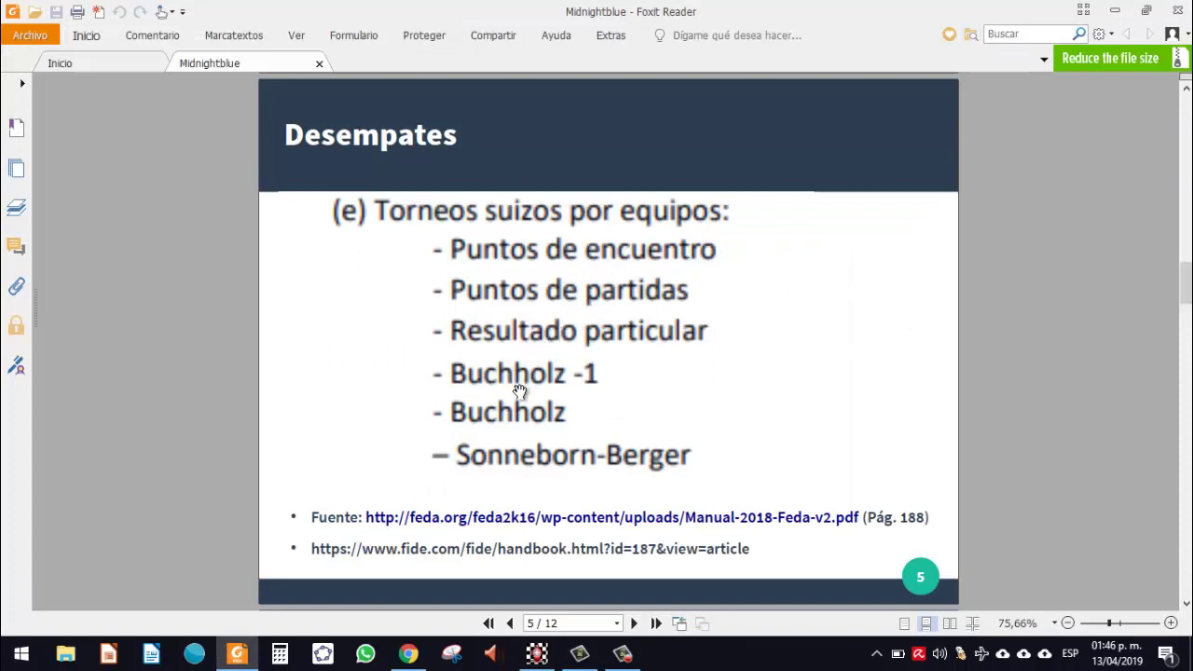
# Return from the Foxit tiebreak slide to Swiss Master's ranking order settings.
pyautogui.hotkey('alt', 'Tab')
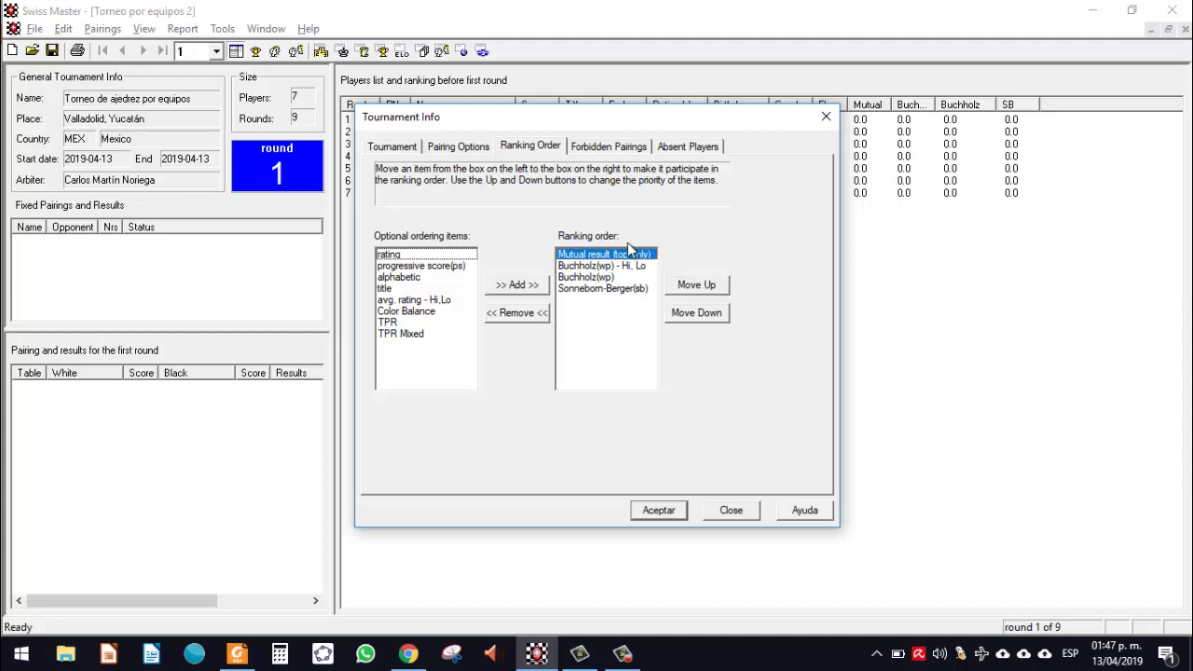
# Review the Buchholz(wp) - Hi, Lo, Buchholz(wp) and Sonneborn-Berger tiebreaks, then accept the settings.
pyautogui.click(594, 269)
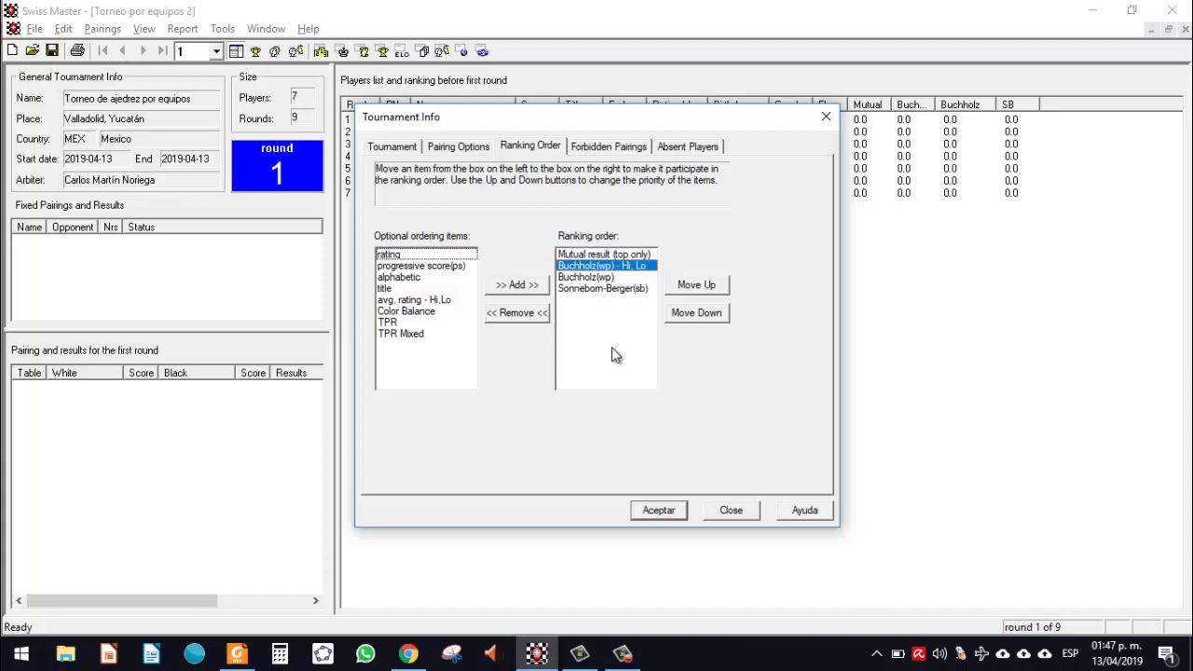
pyautogui.click(607, 278)
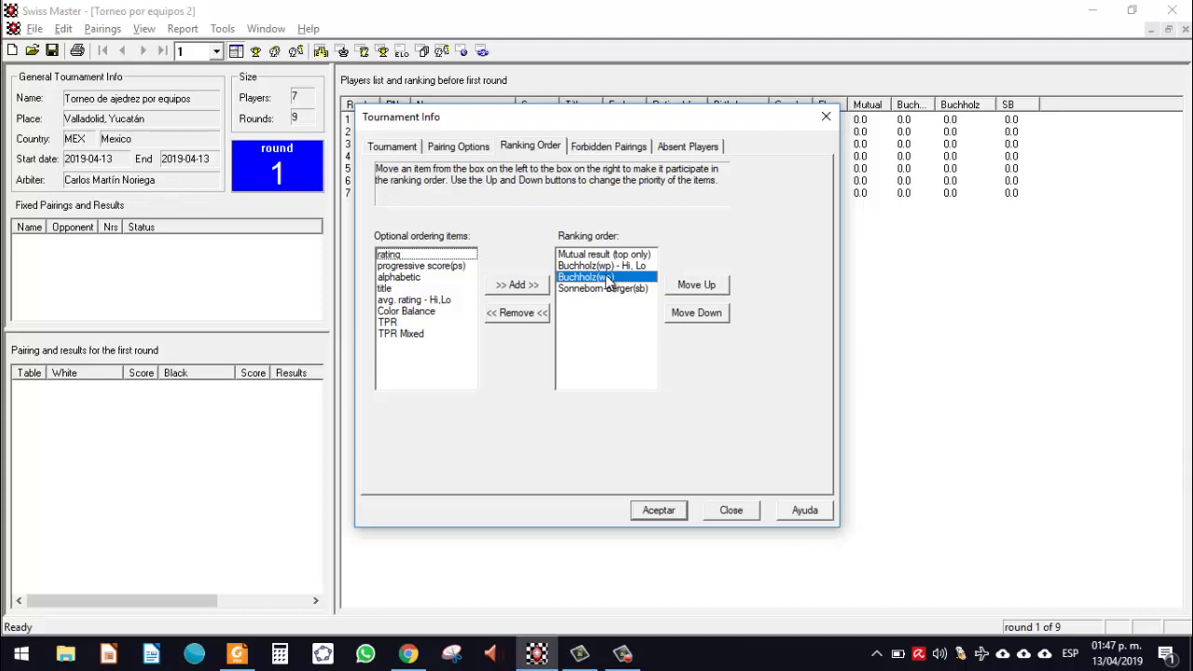
pyautogui.click(610, 290)
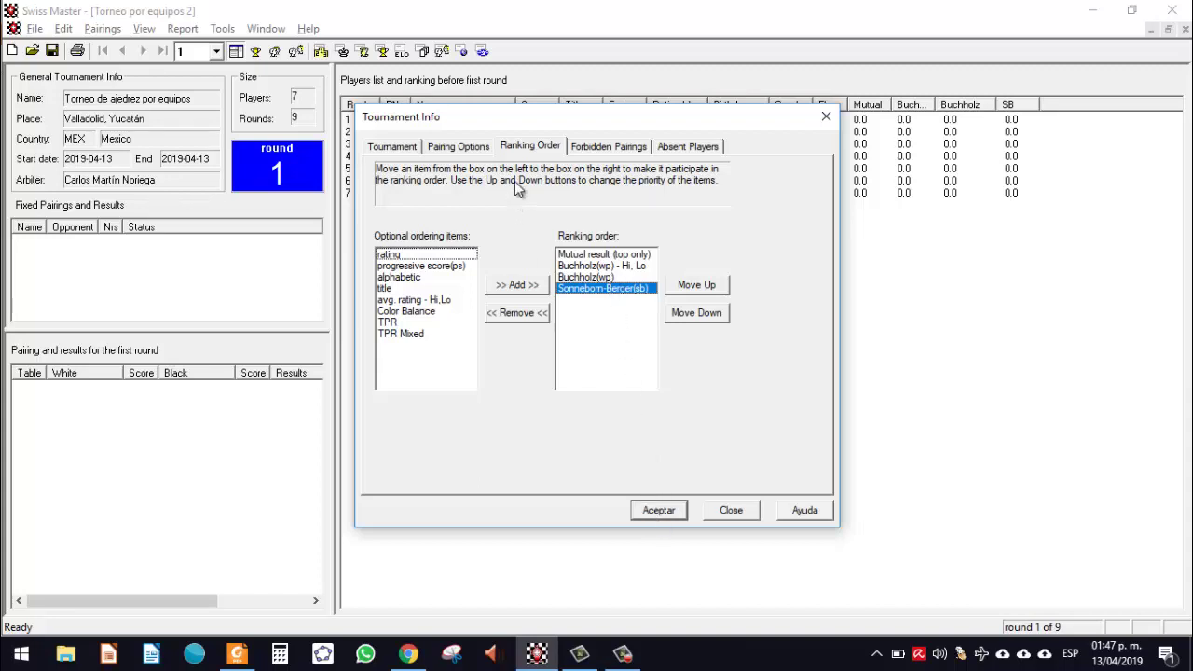
pyautogui.click(525, 149)
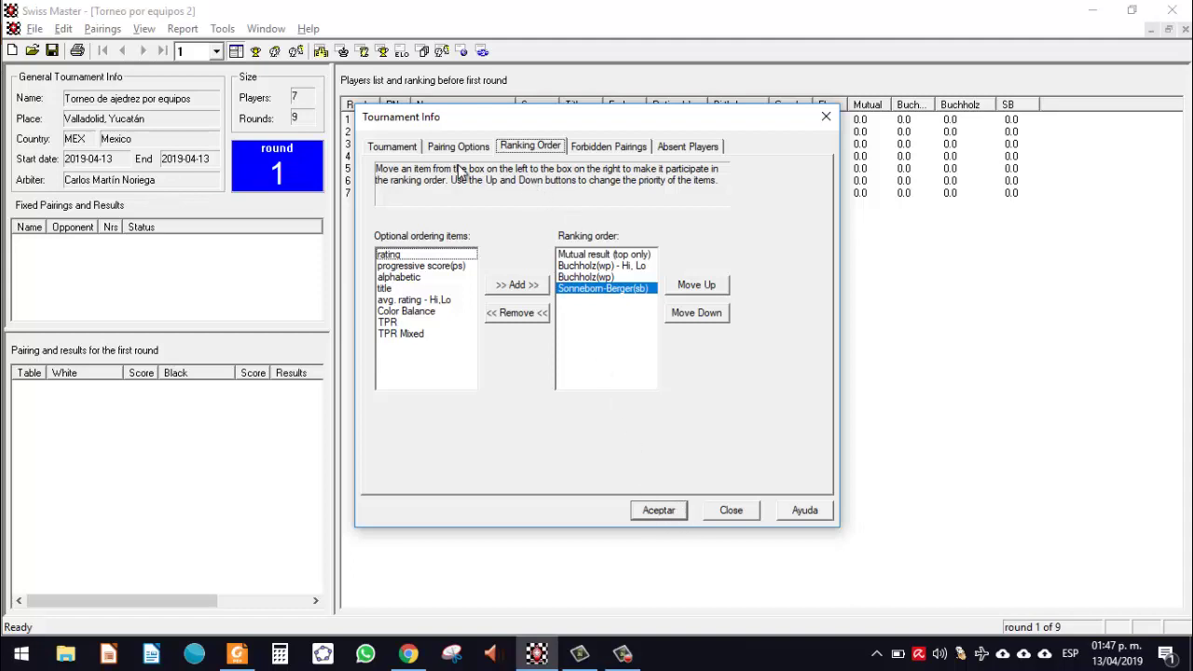
pyautogui.click(658, 511)
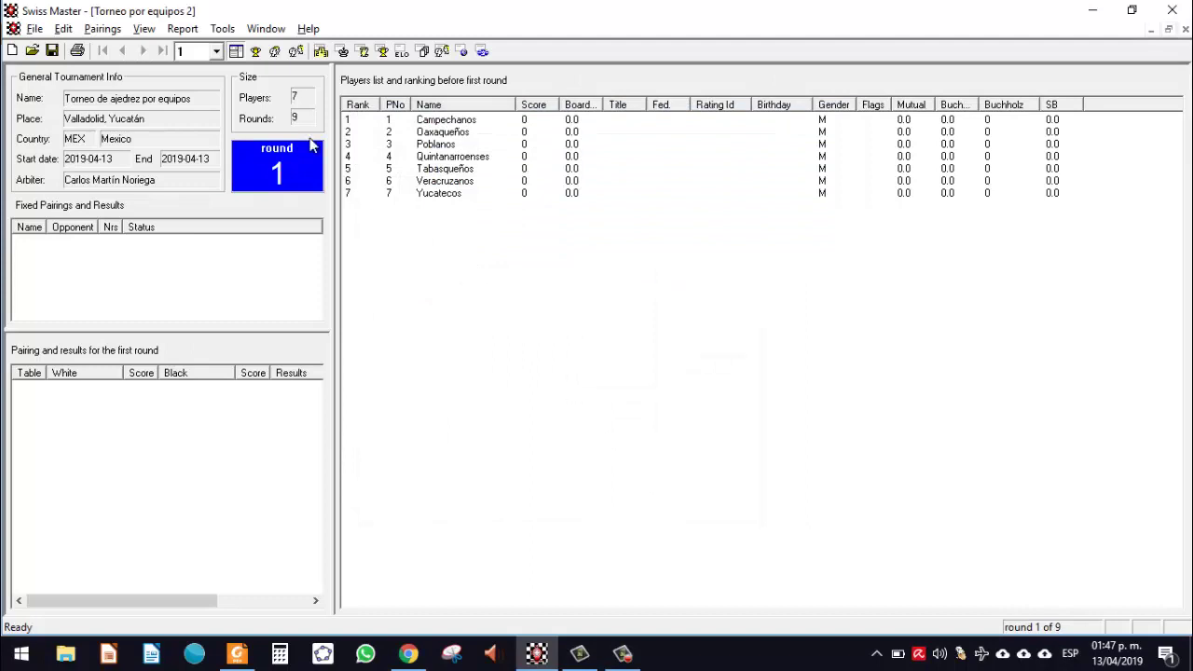
pyautogui.click(58, 53)
pyautogui.click(64, 29)
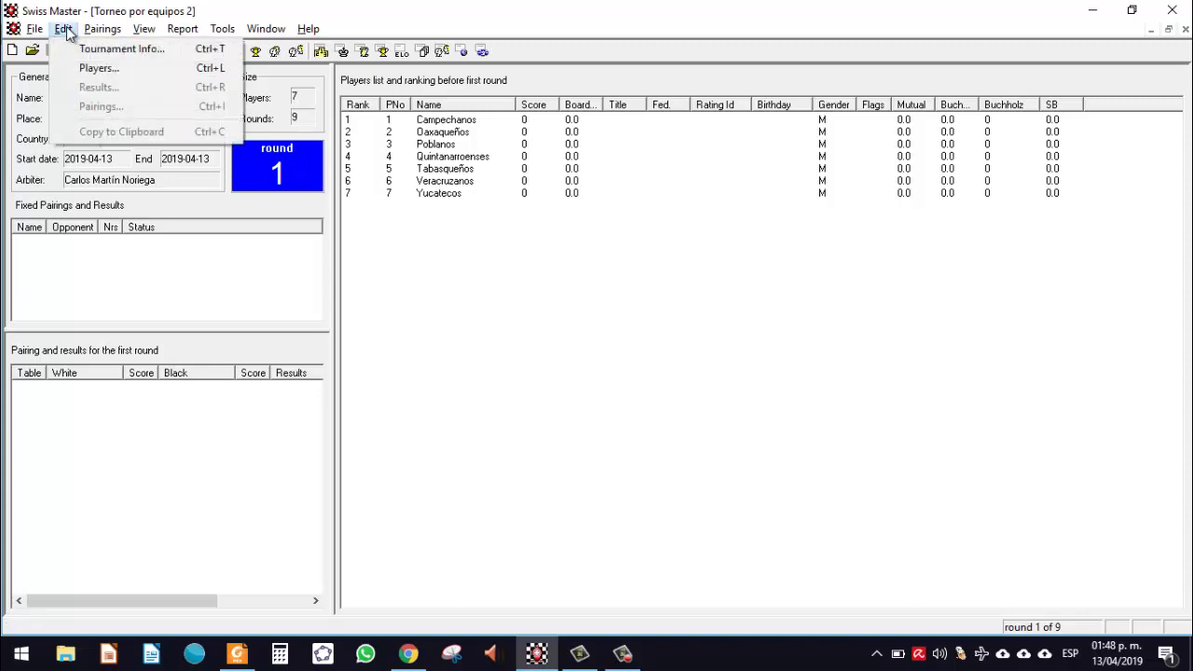
pyautogui.click(105, 68)
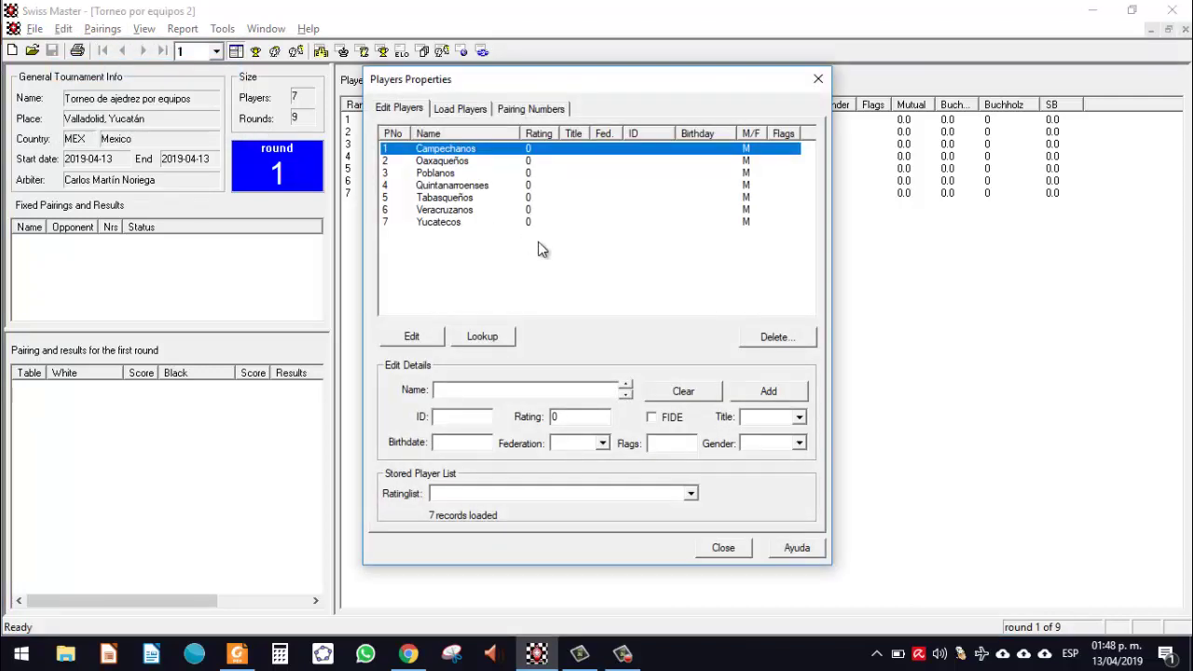
pyautogui.click(495, 269)
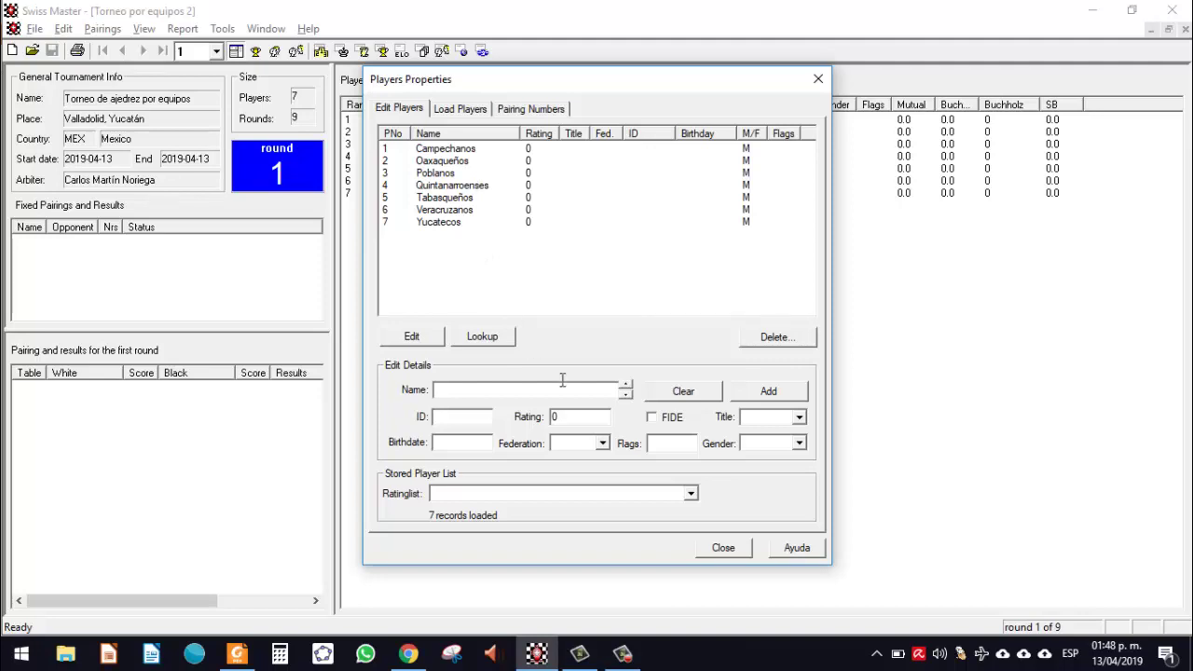
pyautogui.click(723, 549)
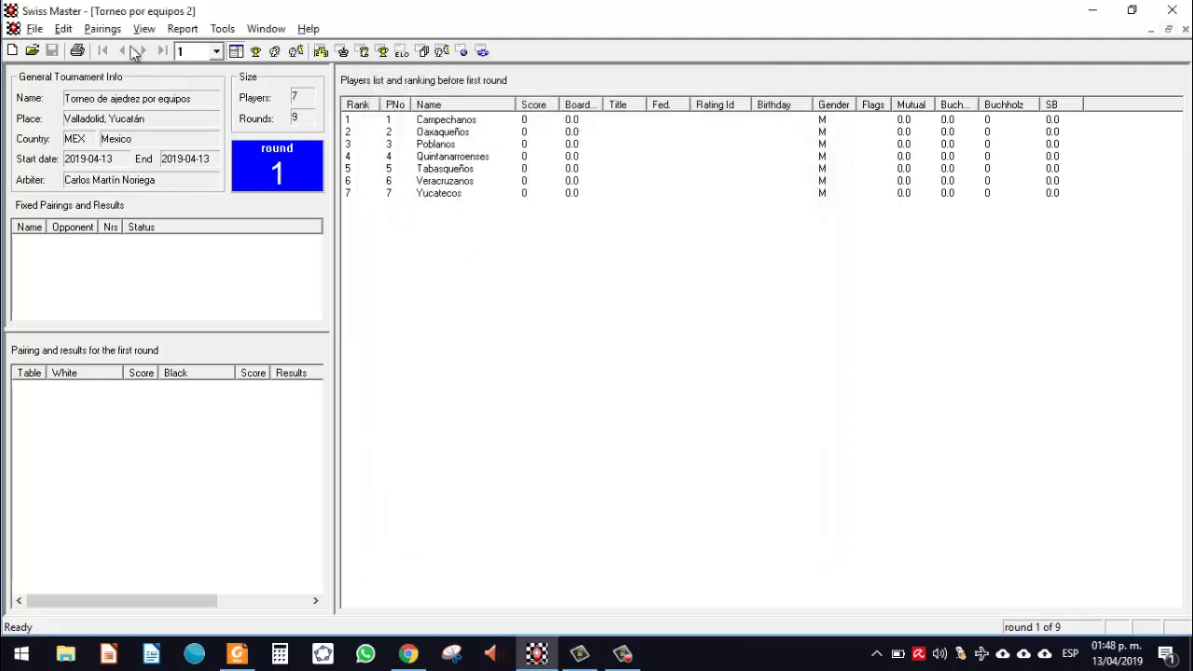
pyautogui.click(105, 29)
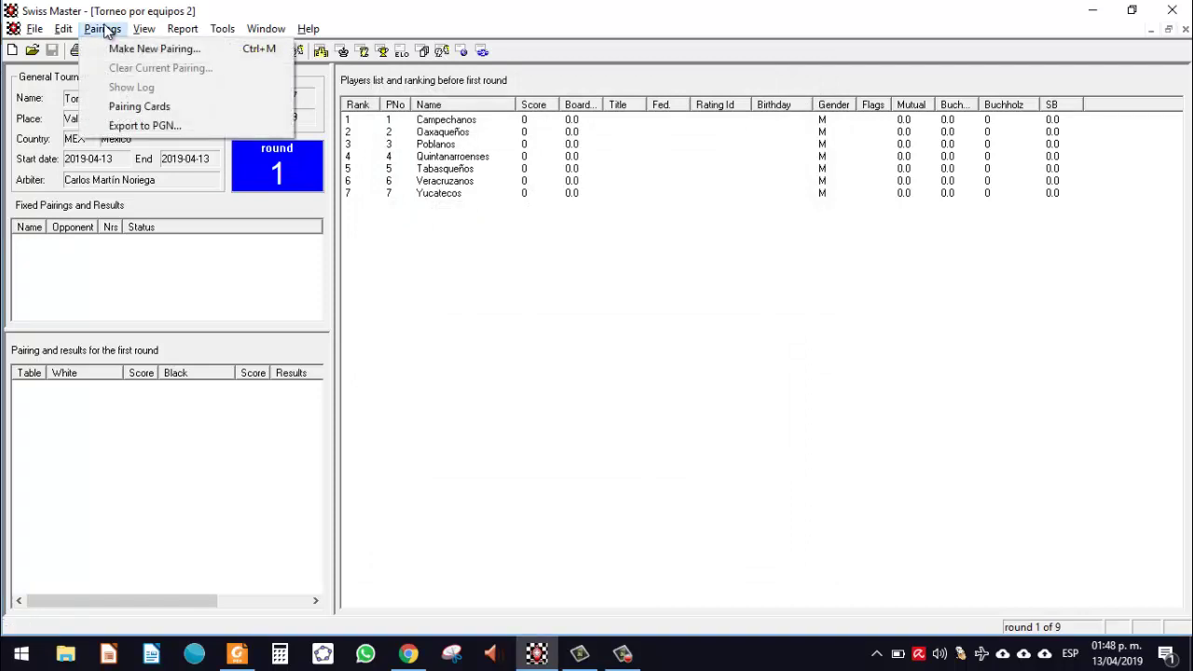
pyautogui.click(149, 51)
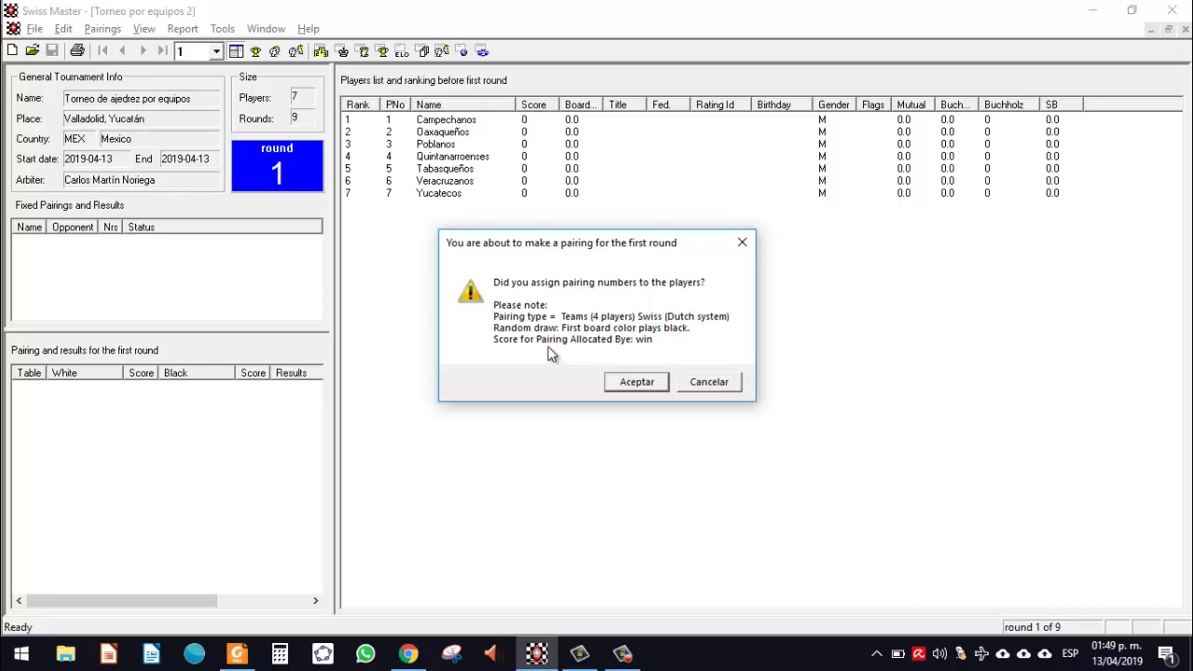
pyautogui.click(692, 384)
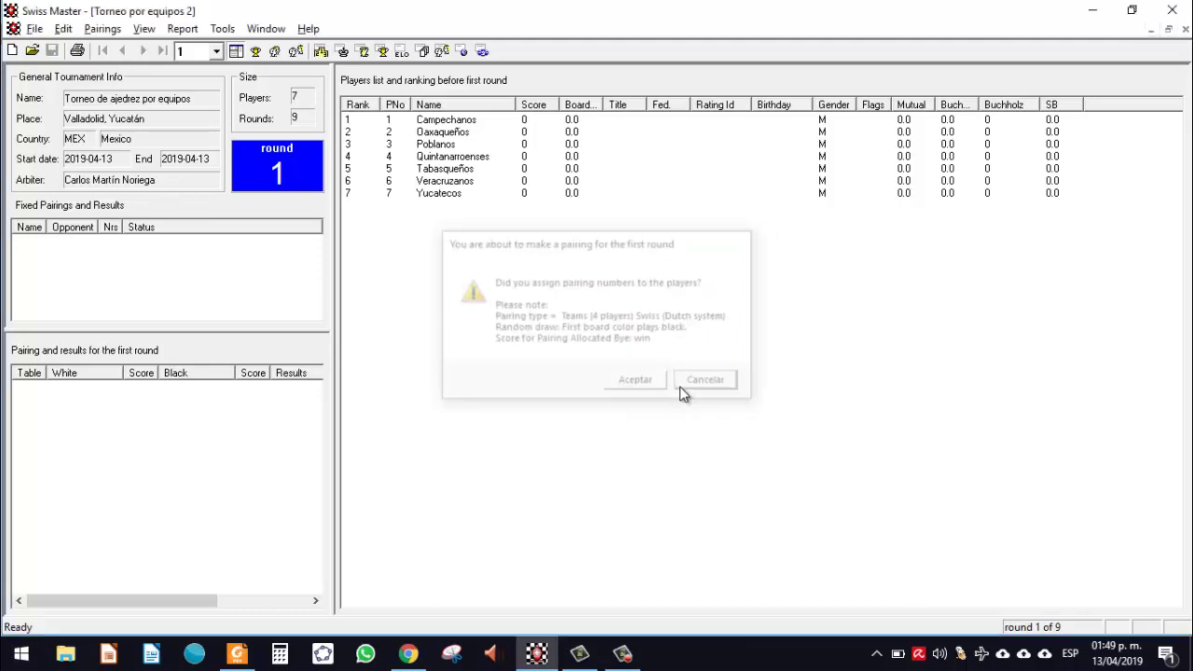
# Change the number of rounds from 9 to 7, dismiss the JaVaFo warning, and reconfirm Teams pairing.
pyautogui.click(63, 28)
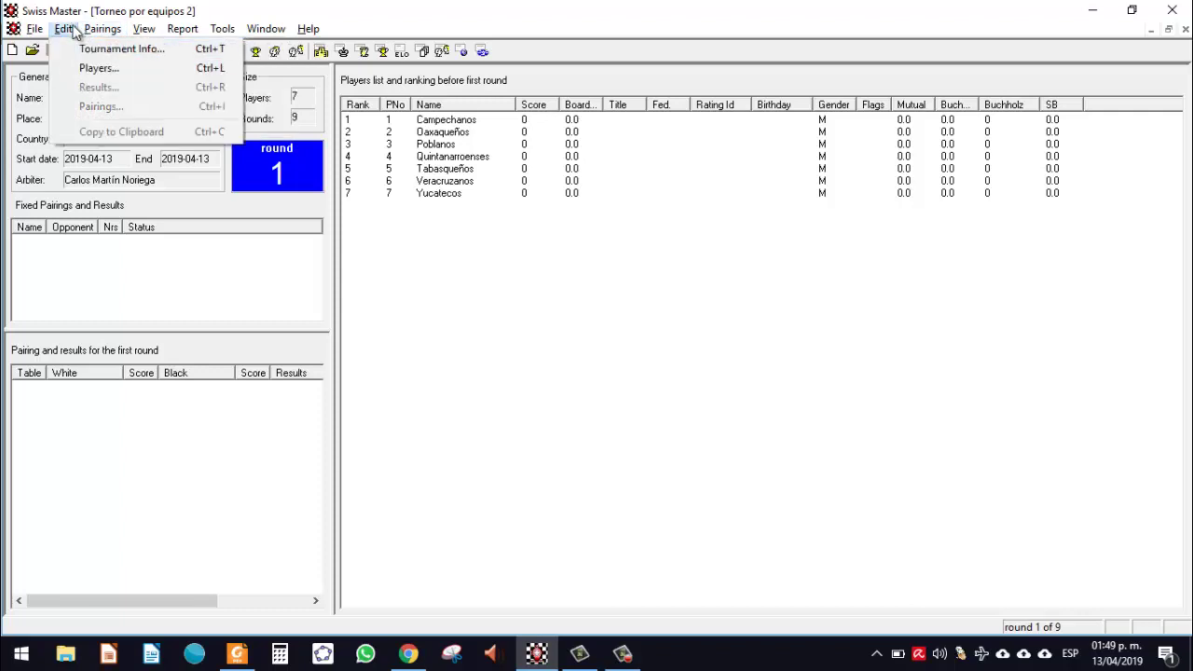
pyautogui.moveTo(65, 31)
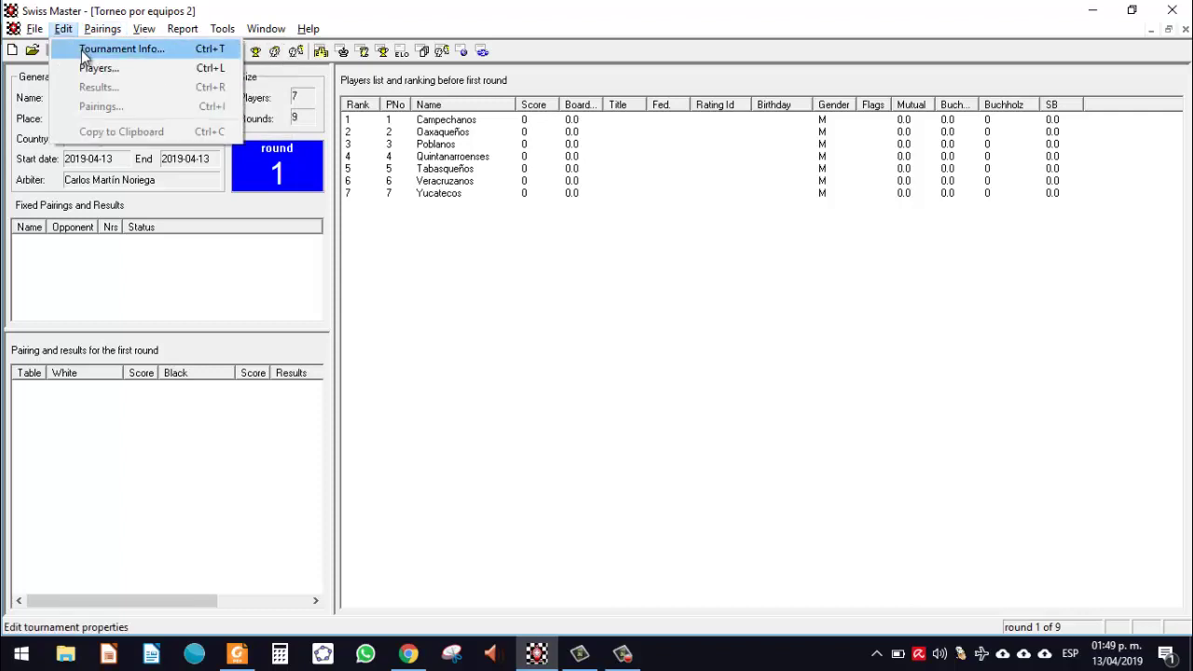
pyautogui.click(81, 50)
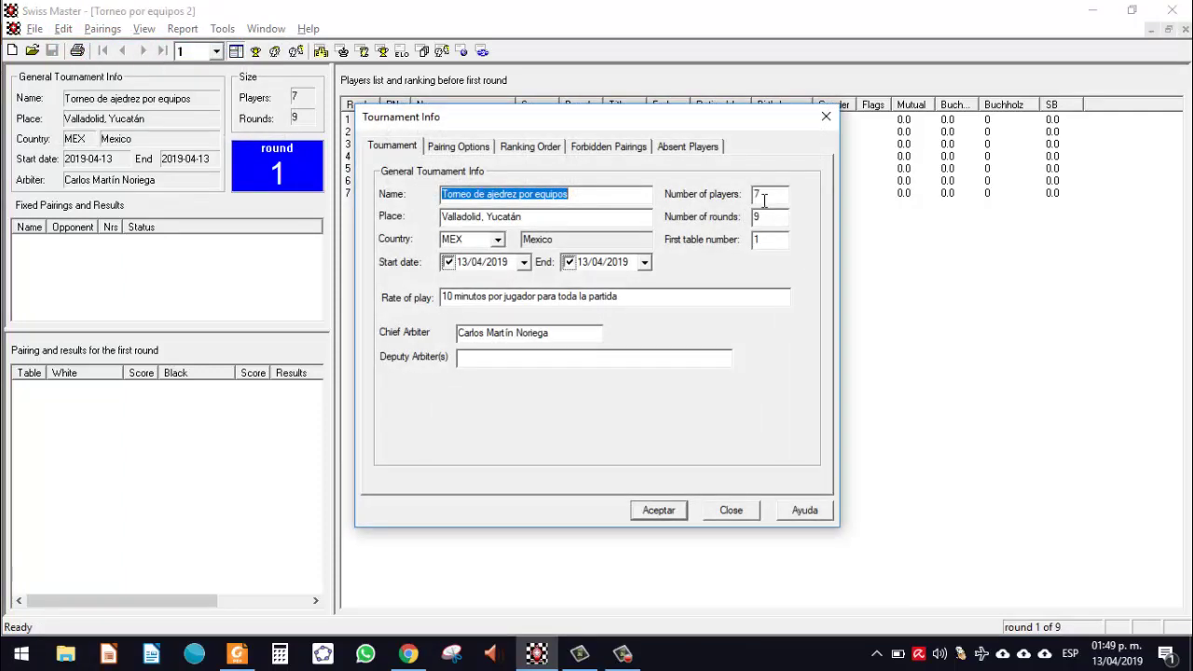
pyautogui.click(765, 216)
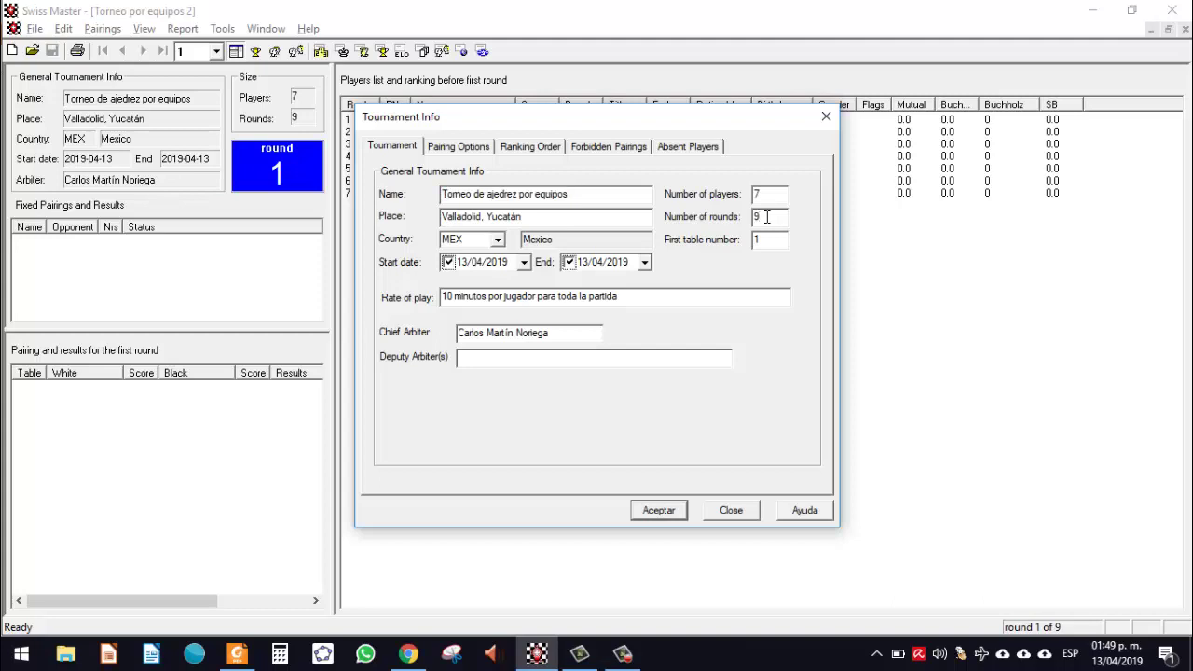
pyautogui.press('BackSpace')
pyautogui.write('7')
pyautogui.click(672, 511)
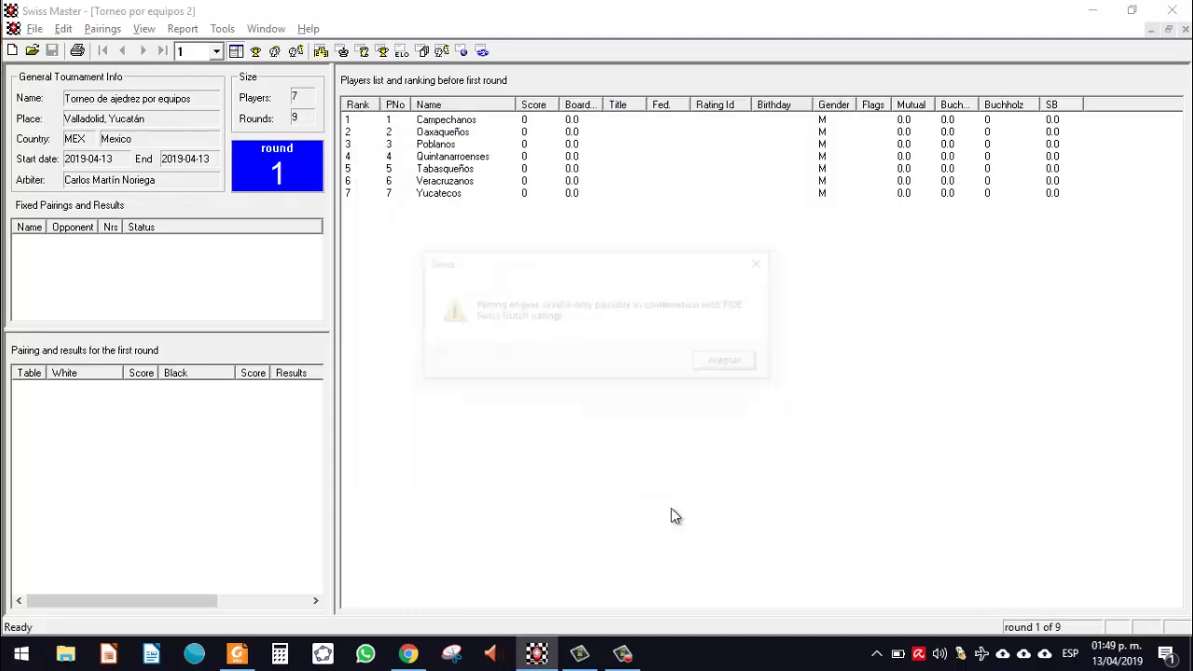
pyautogui.click(722, 367)
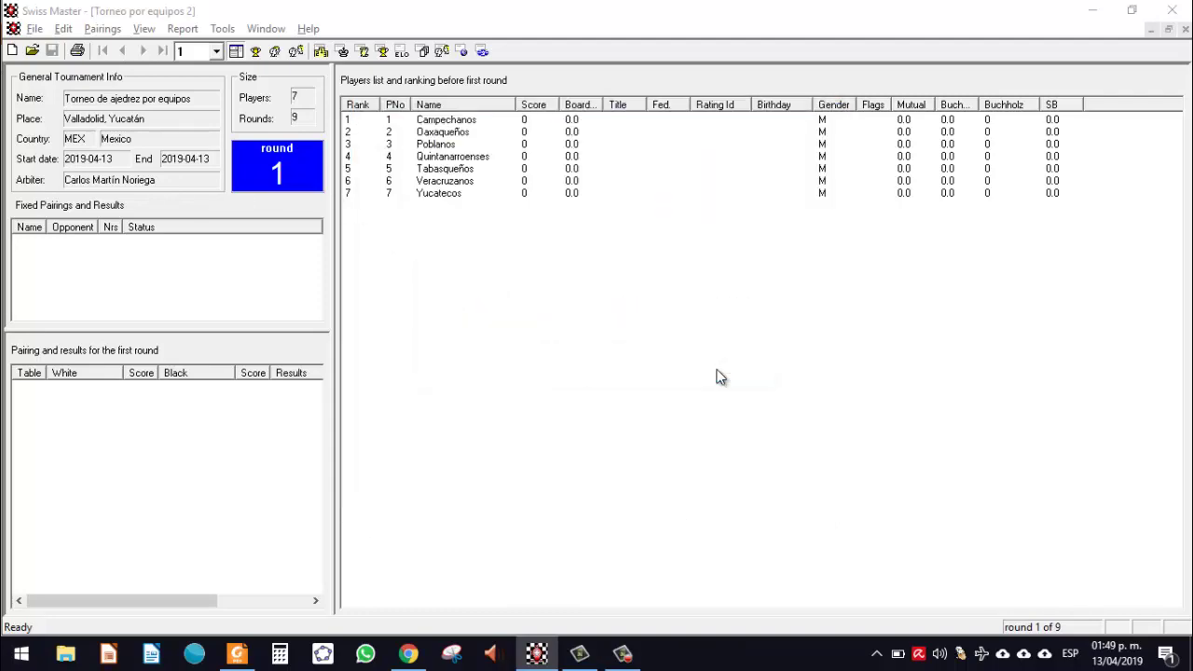
pyautogui.click(471, 151)
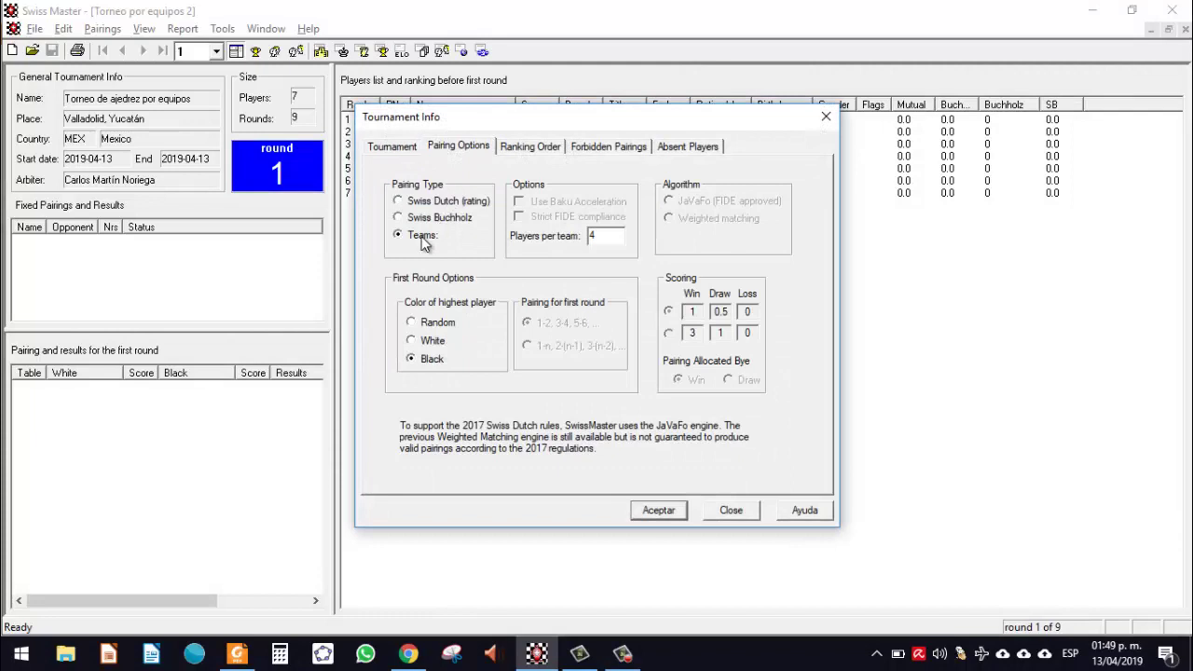
pyautogui.click(659, 510)
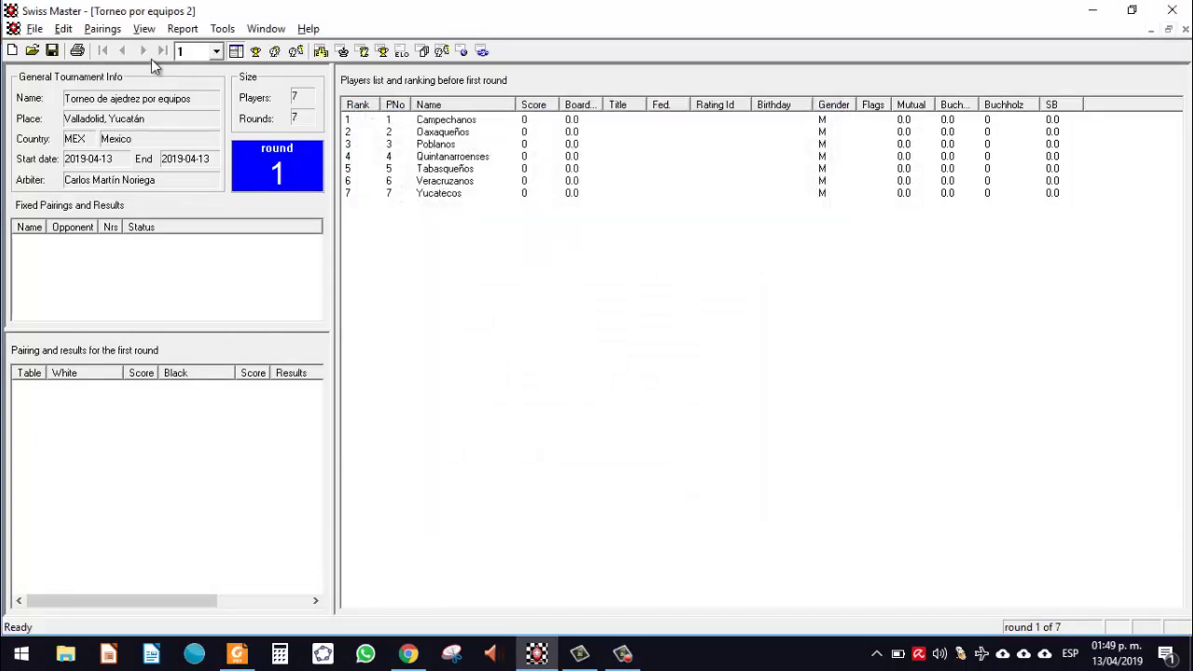
# Make a new pairing and confirm the round-robin pairing for round 1.
pyautogui.click(62, 29)
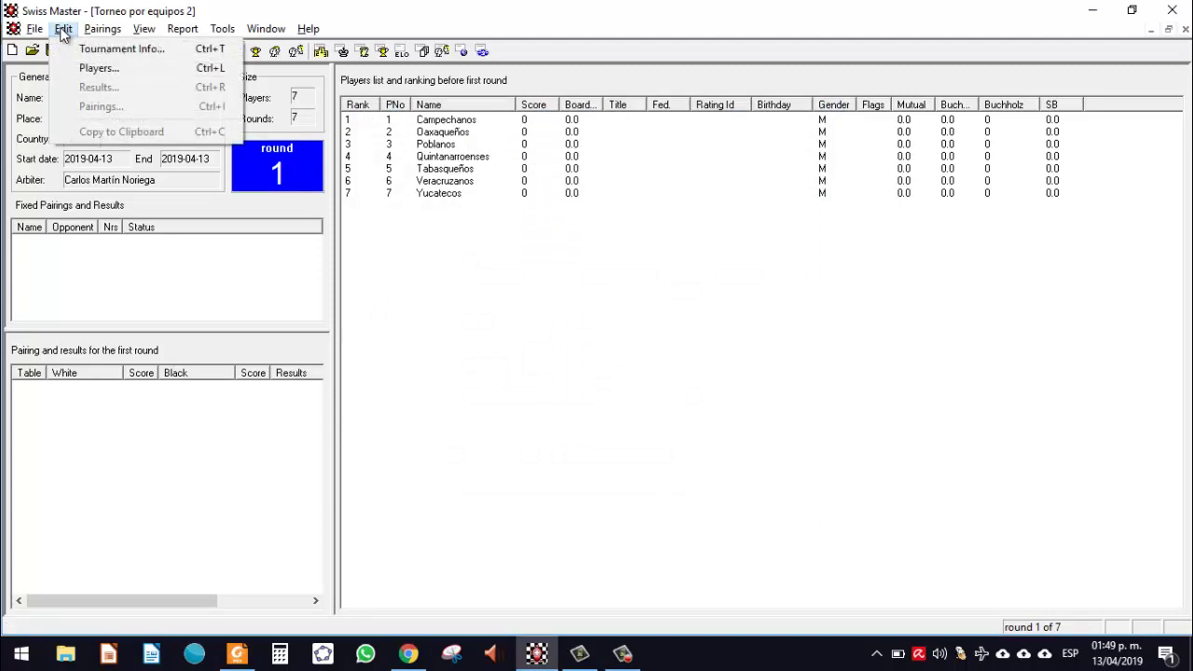
pyautogui.moveTo(103, 31)
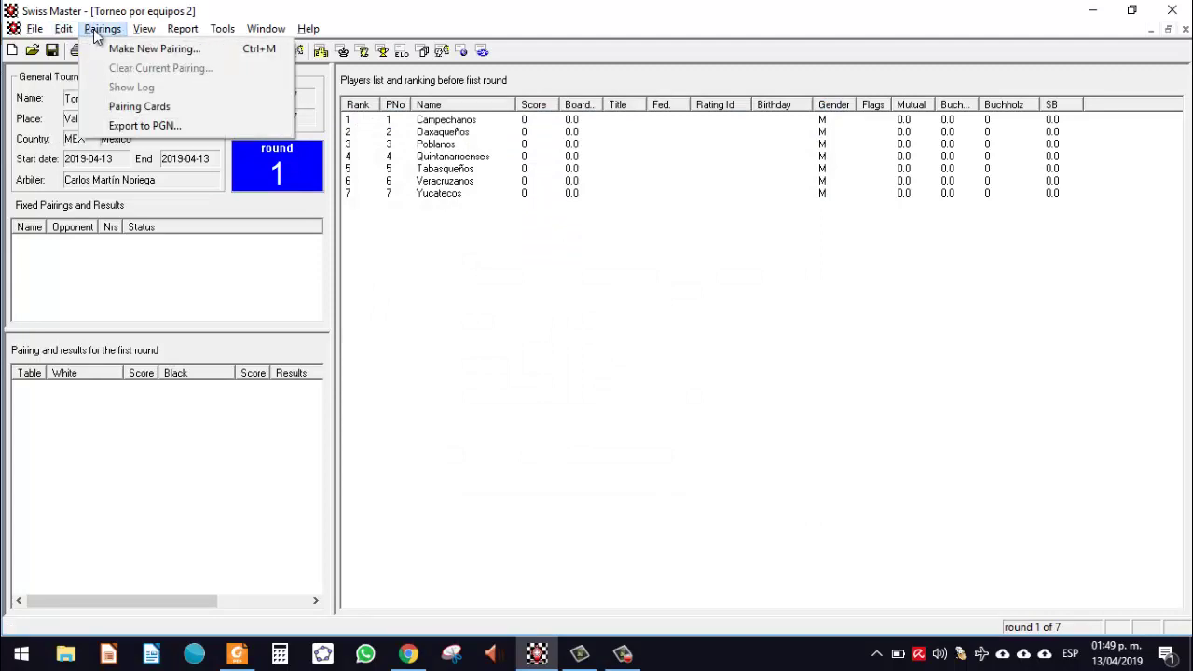
pyautogui.click(165, 51)
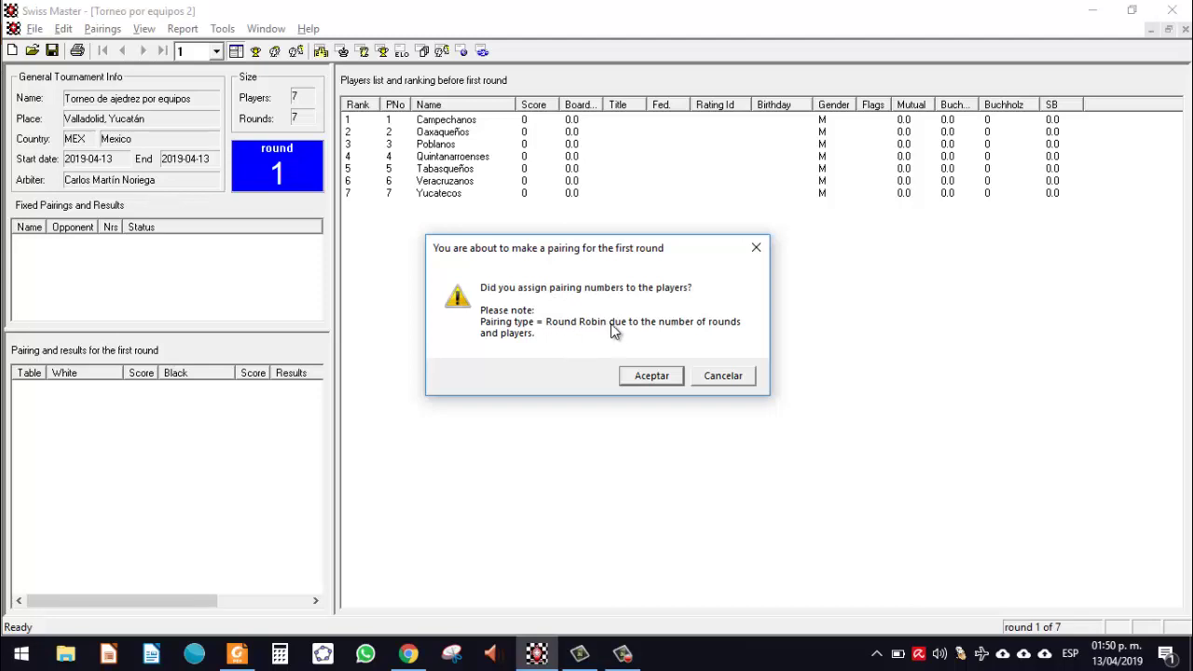
pyautogui.click(652, 376)
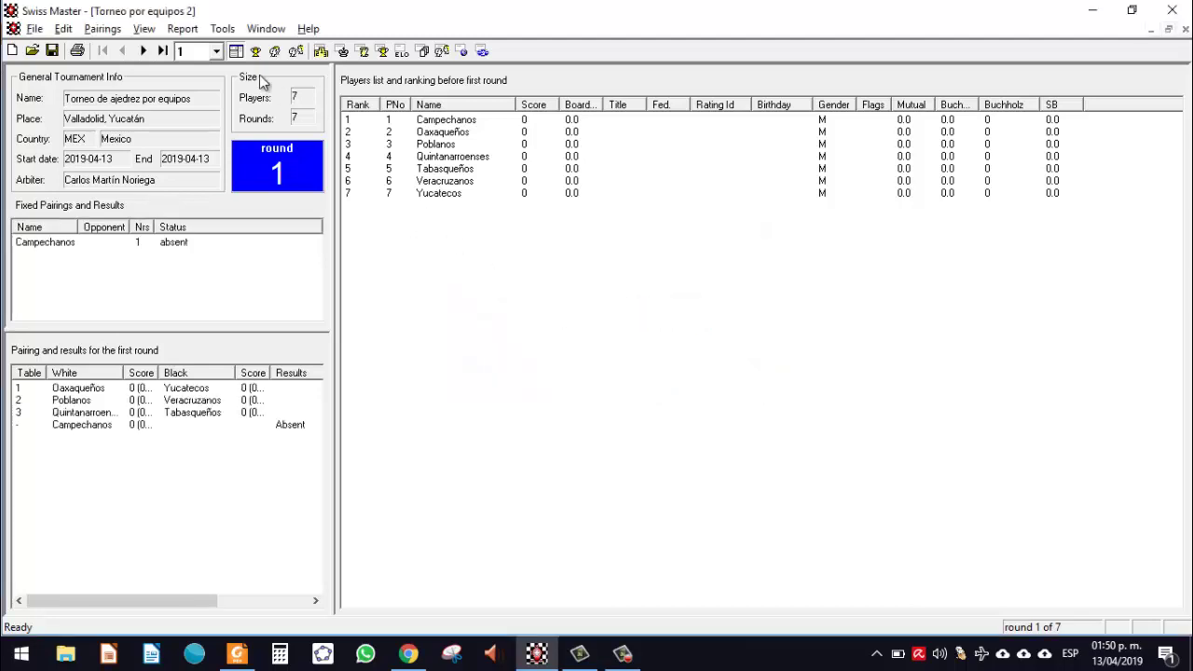
pyautogui.click(219, 55)
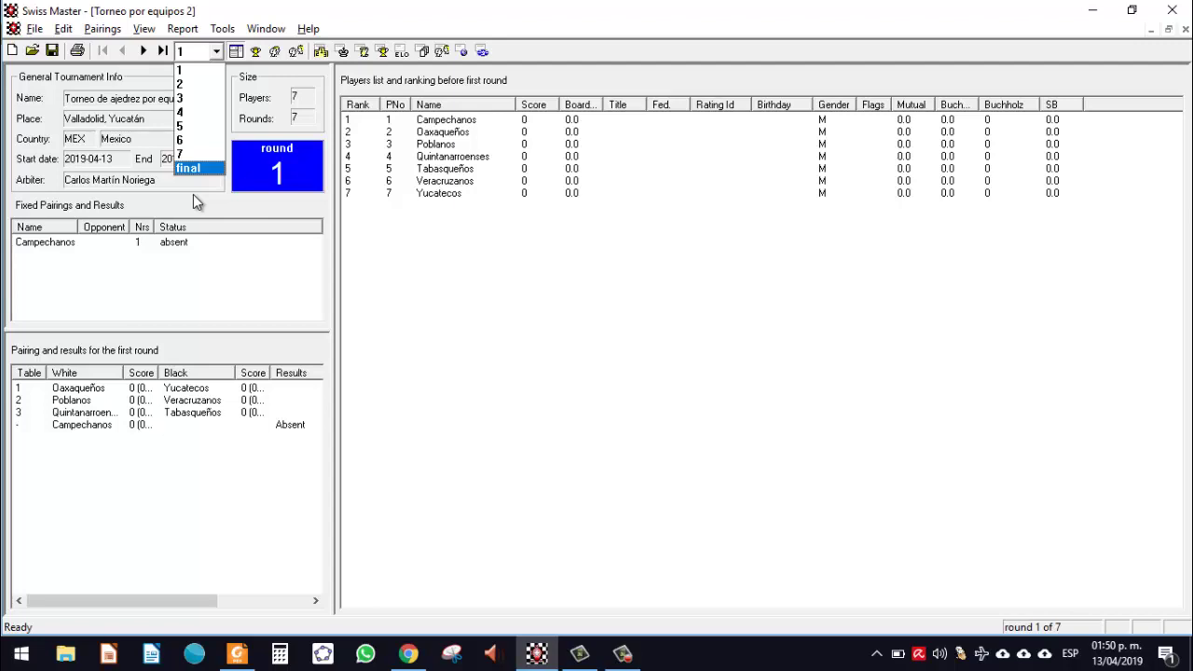
pyautogui.press('Escape')
pyautogui.click(101, 29)
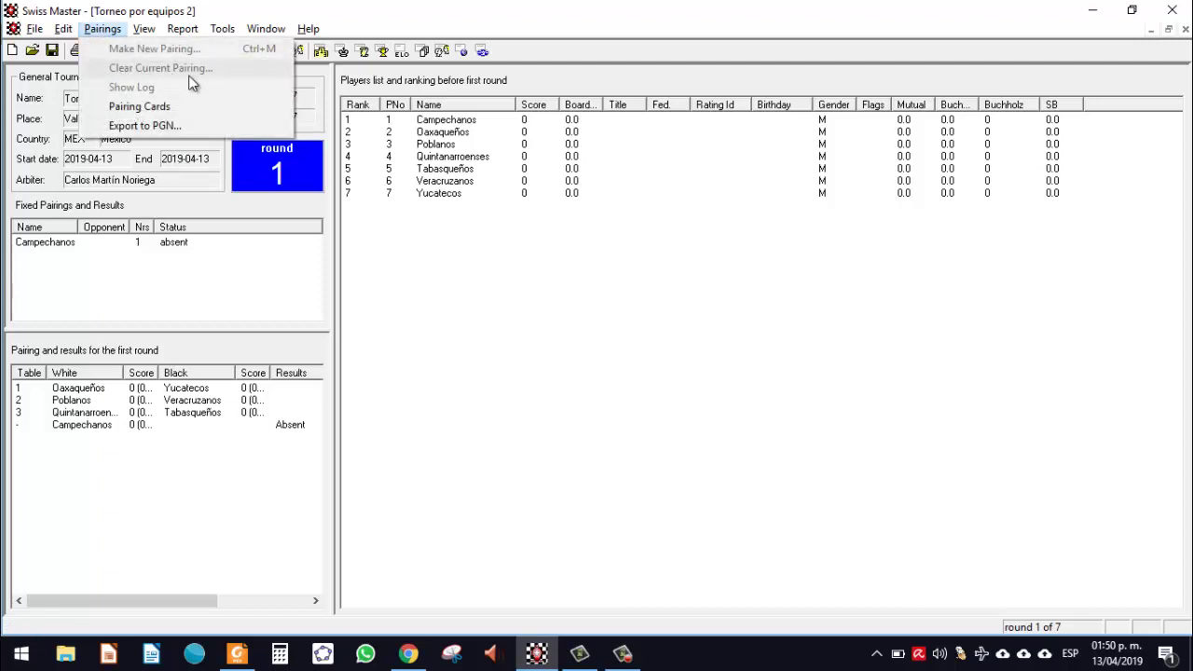
pyautogui.moveTo(63, 29)
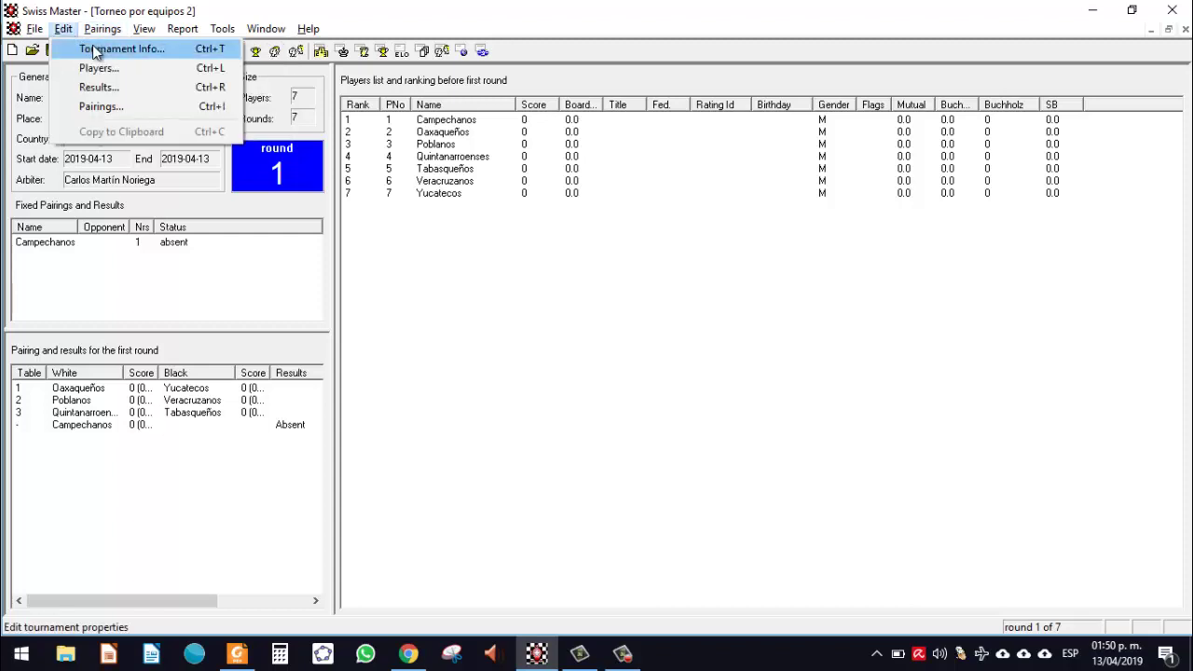
pyautogui.click(100, 50)
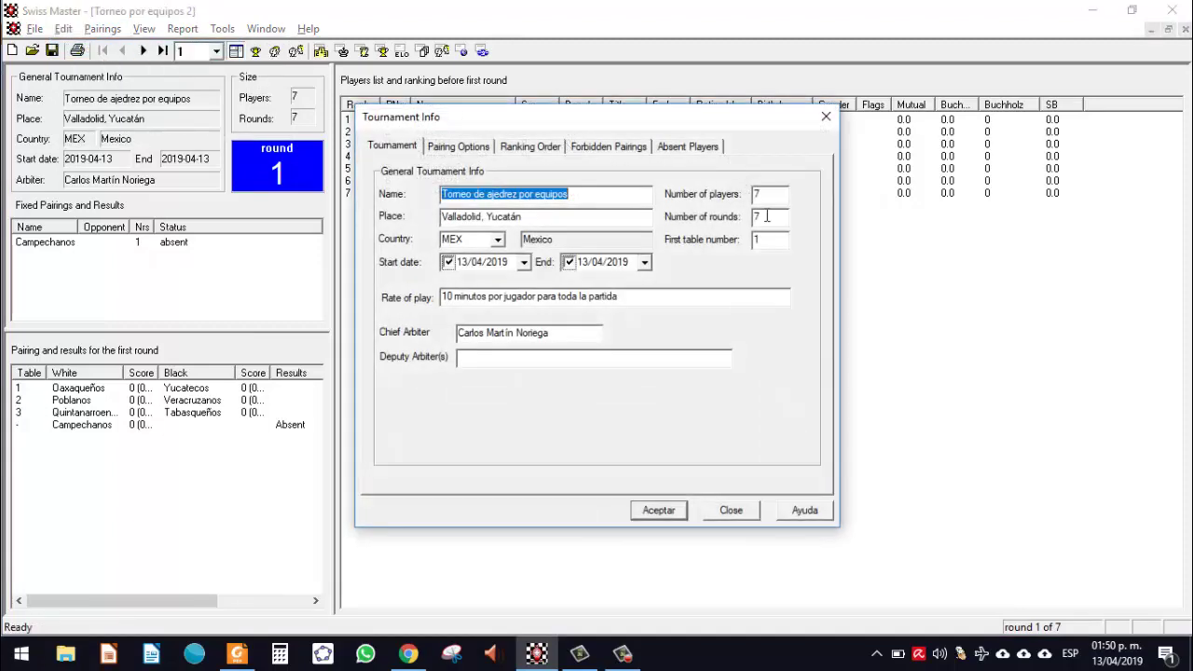
pyautogui.click(769, 217)
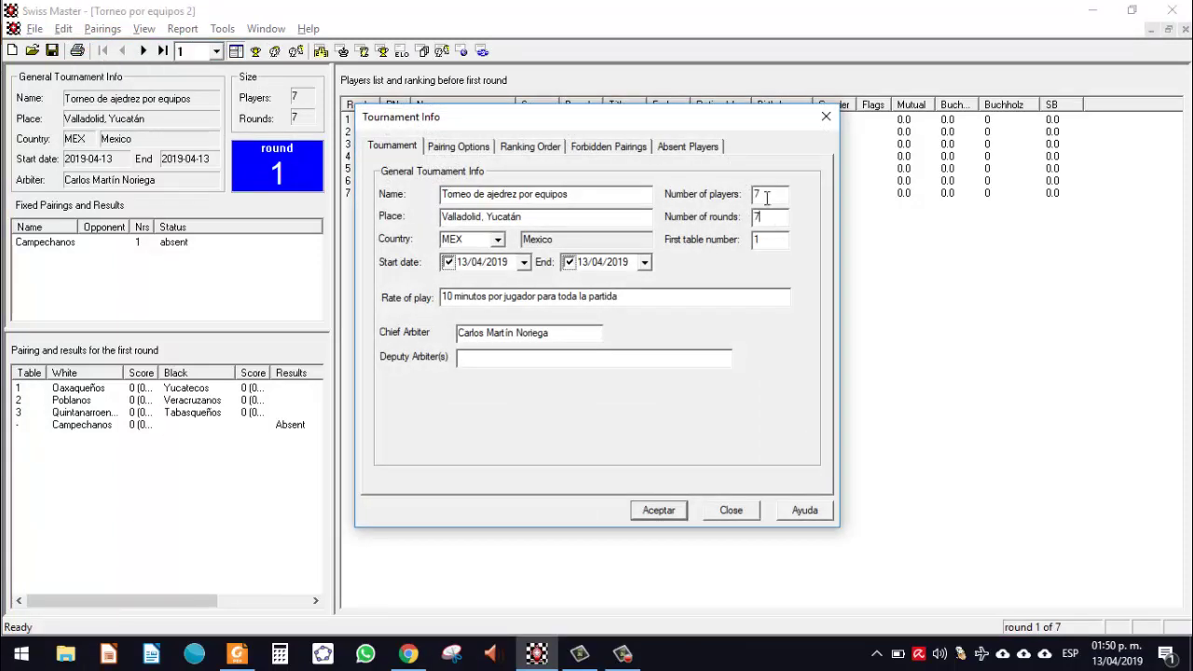
pyautogui.click(762, 196)
pyautogui.click(729, 510)
pyautogui.click(208, 58)
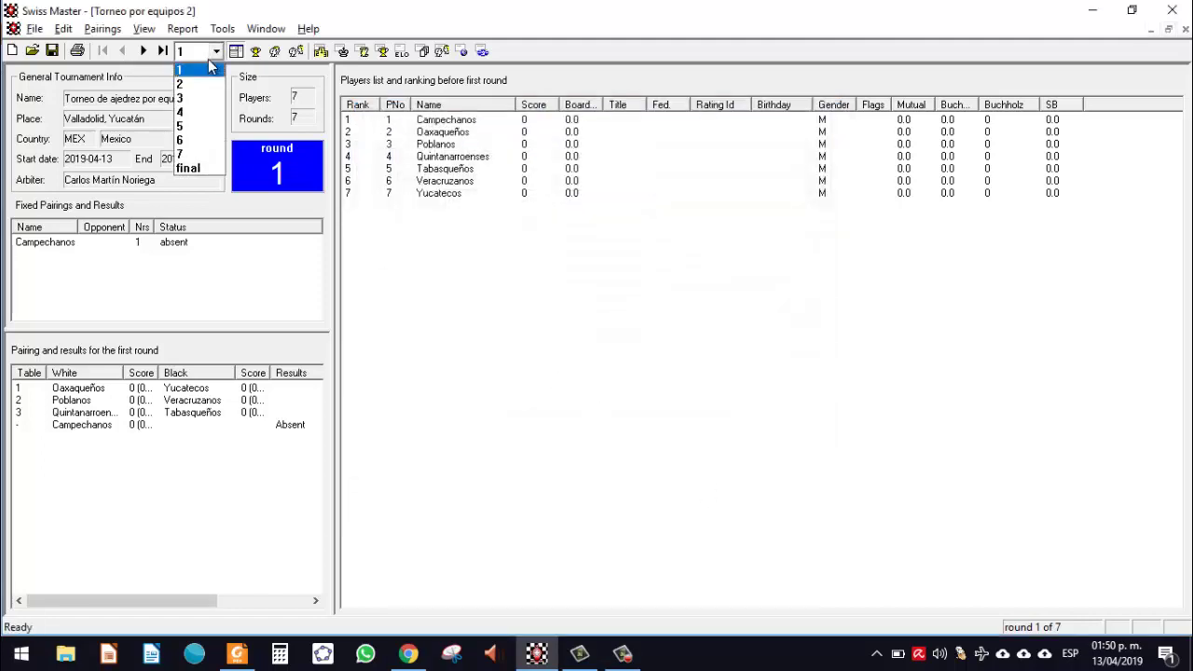
pyautogui.click(208, 59)
pyautogui.click(208, 58)
pyautogui.click(208, 59)
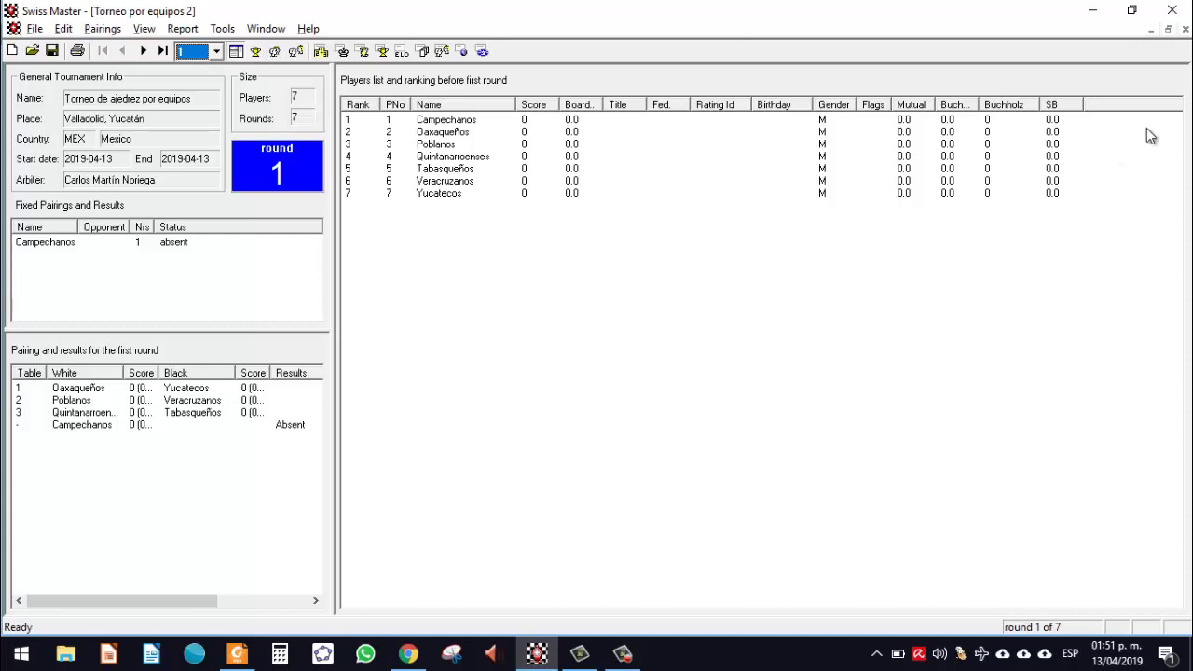
# Close the tournament without saving and reopen Torneo por equipos 2 from the recent files list.
pyautogui.click(1185, 31)
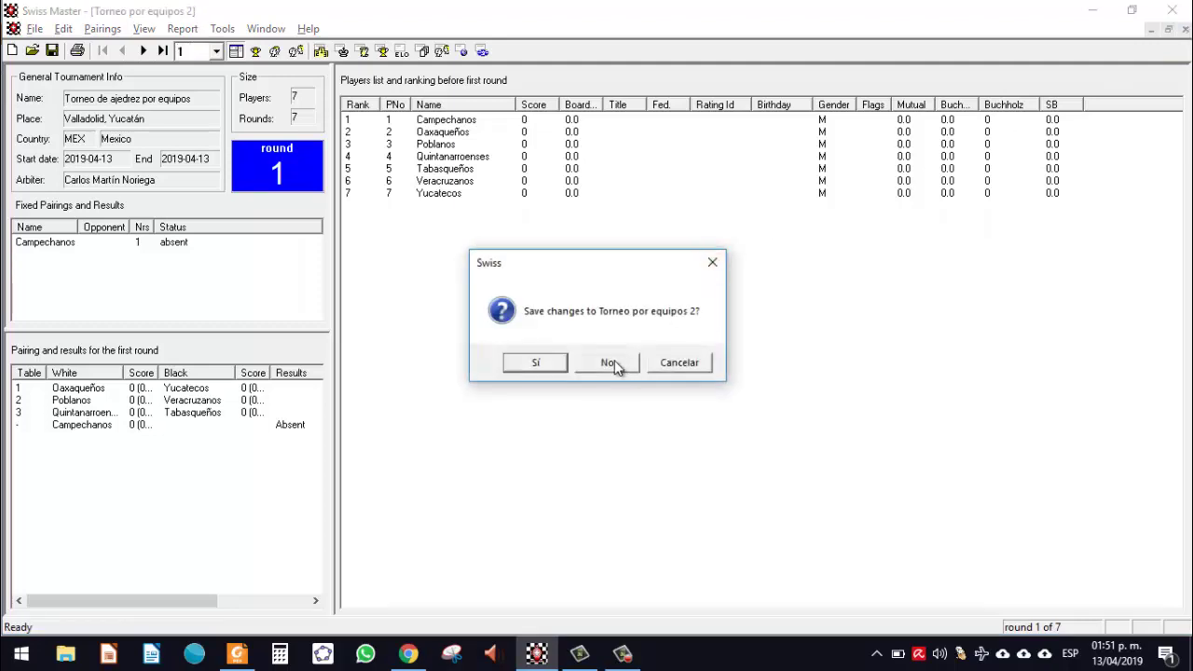
pyautogui.click(612, 363)
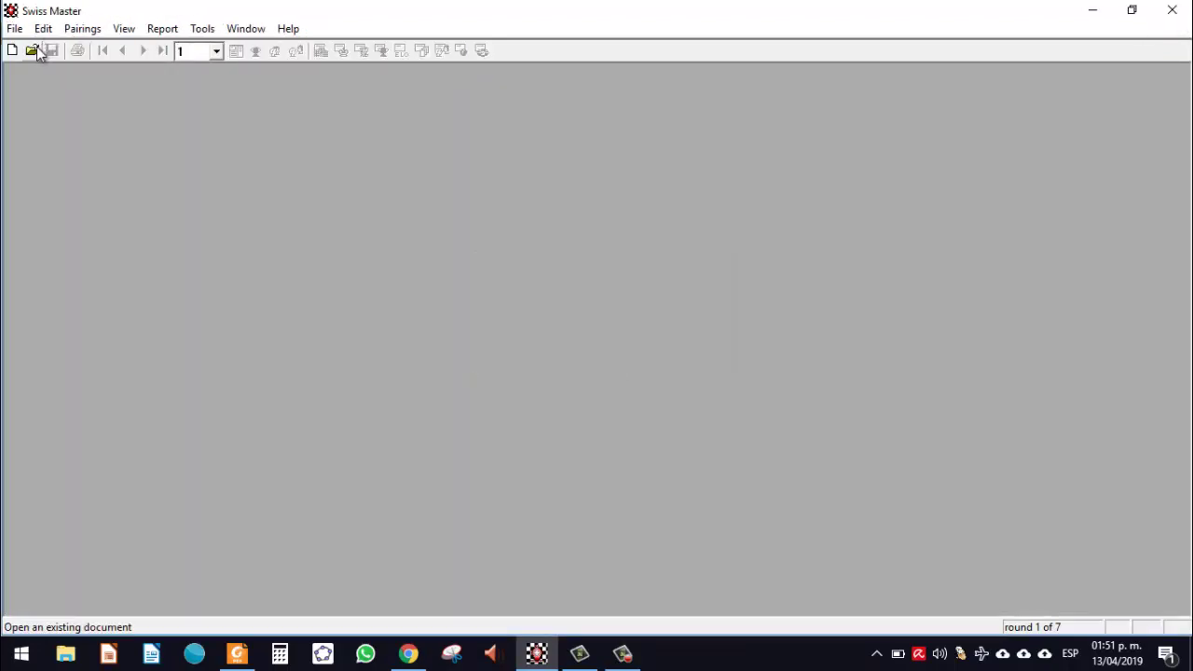
pyautogui.click(34, 51)
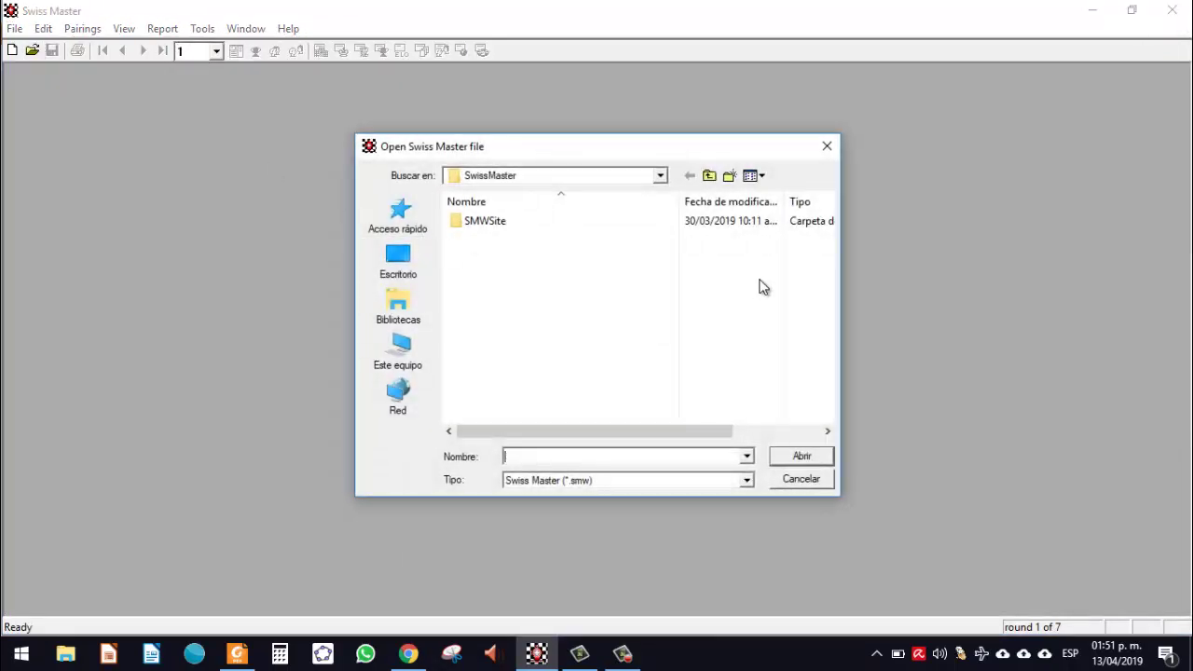
pyautogui.click(826, 147)
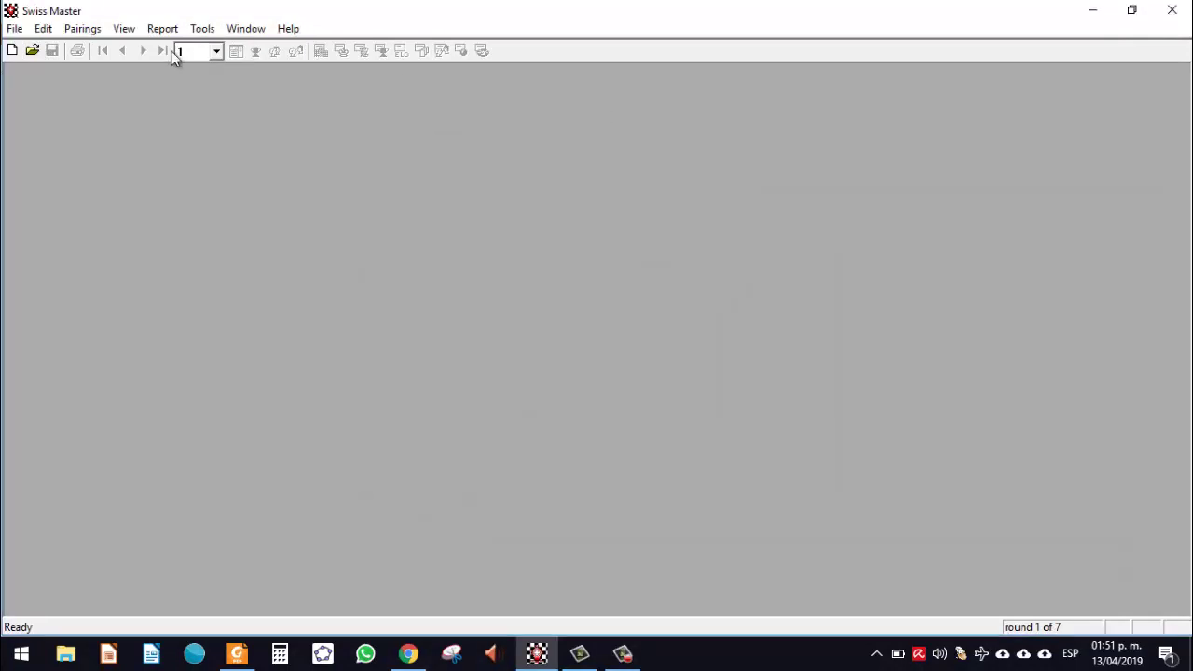
pyautogui.click(14, 29)
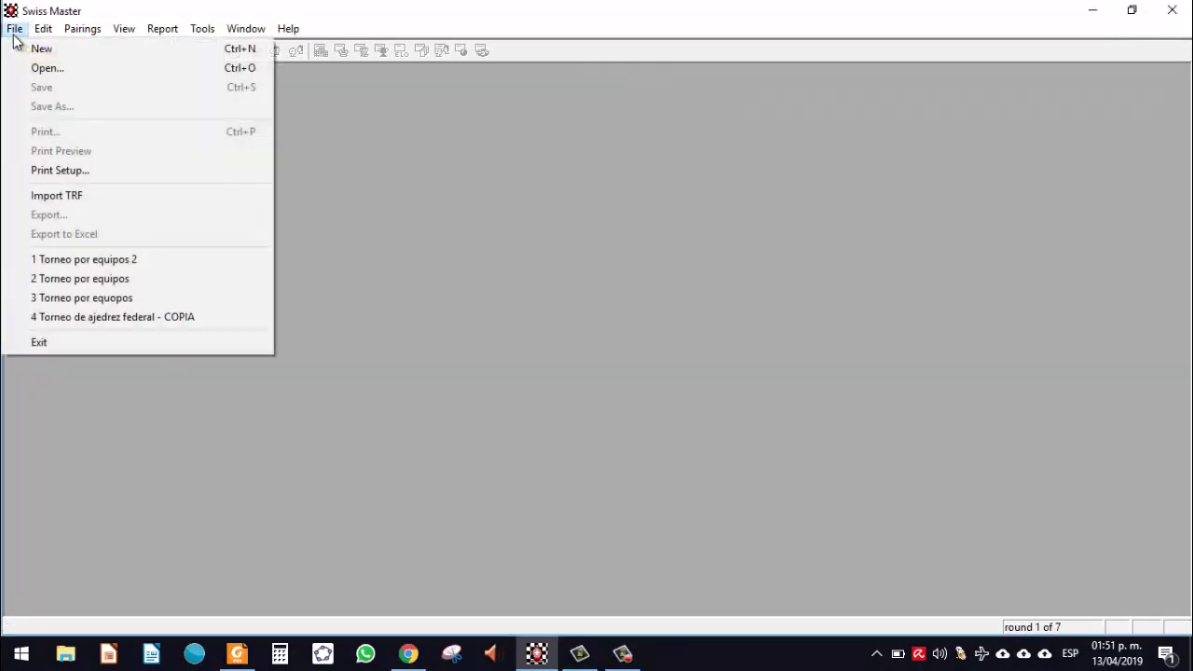
pyautogui.click(130, 262)
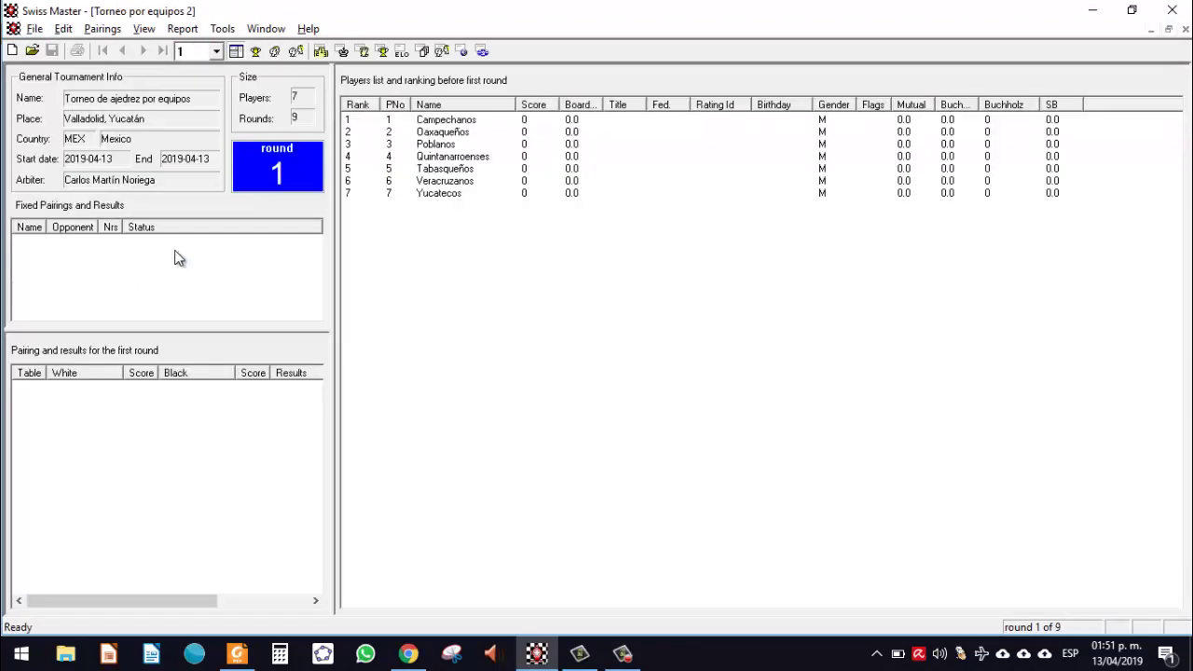
# Add Jalisciences as the eighth team, apply its details, and close the team list.
pyautogui.click(60, 30)
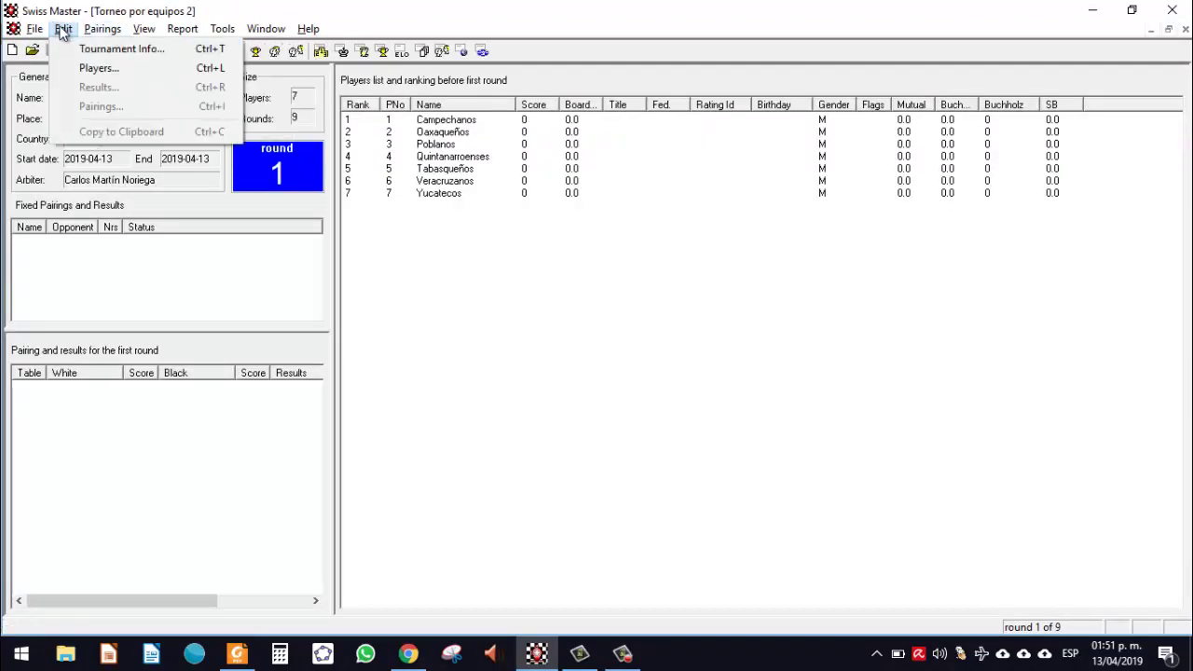
pyautogui.click(140, 67)
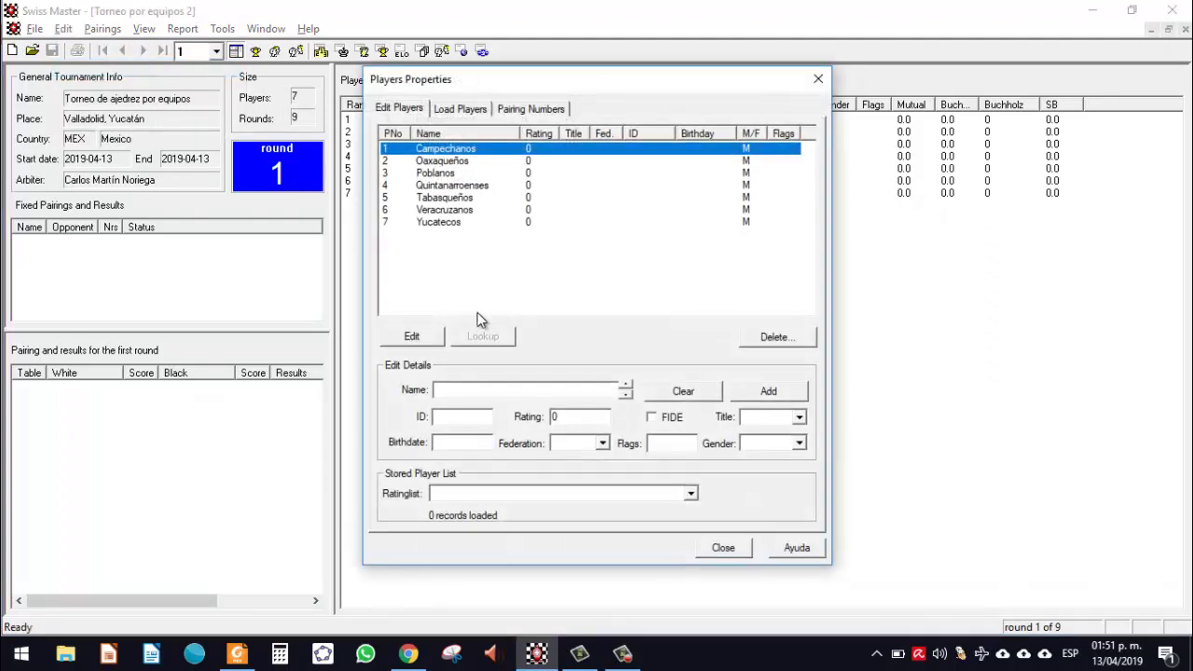
pyautogui.click(479, 389)
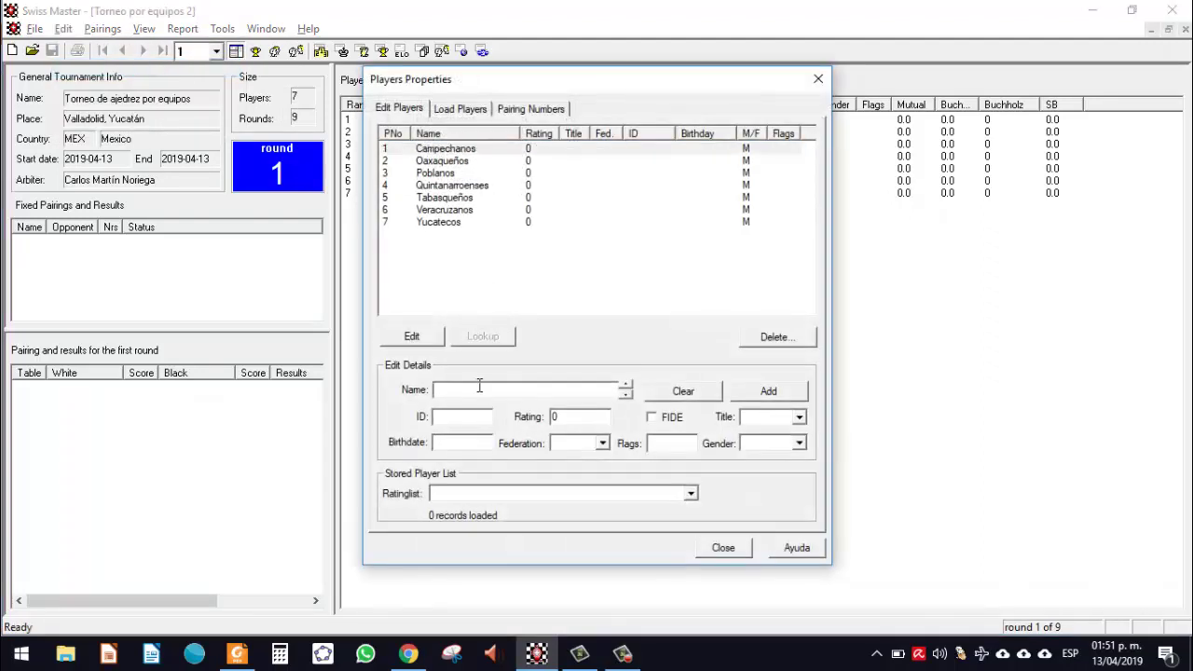
pyautogui.write('Carlos Martín Noriega')
pyautogui.hotkey('ctrl', 'a')
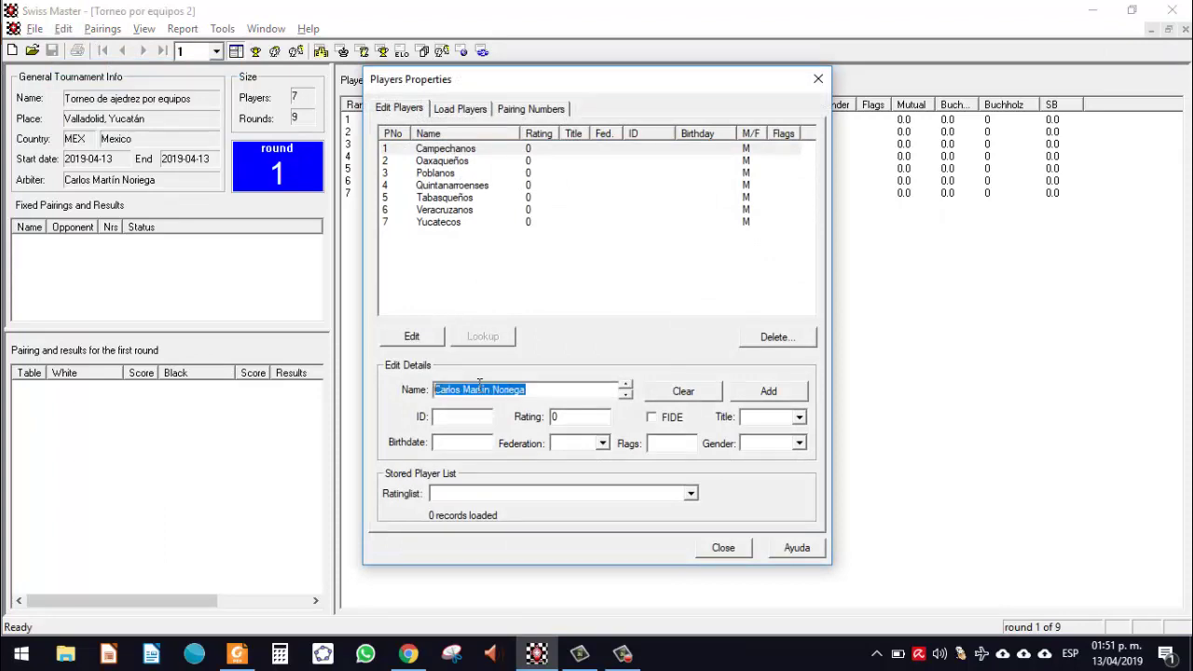
pyautogui.write('Jalisc')
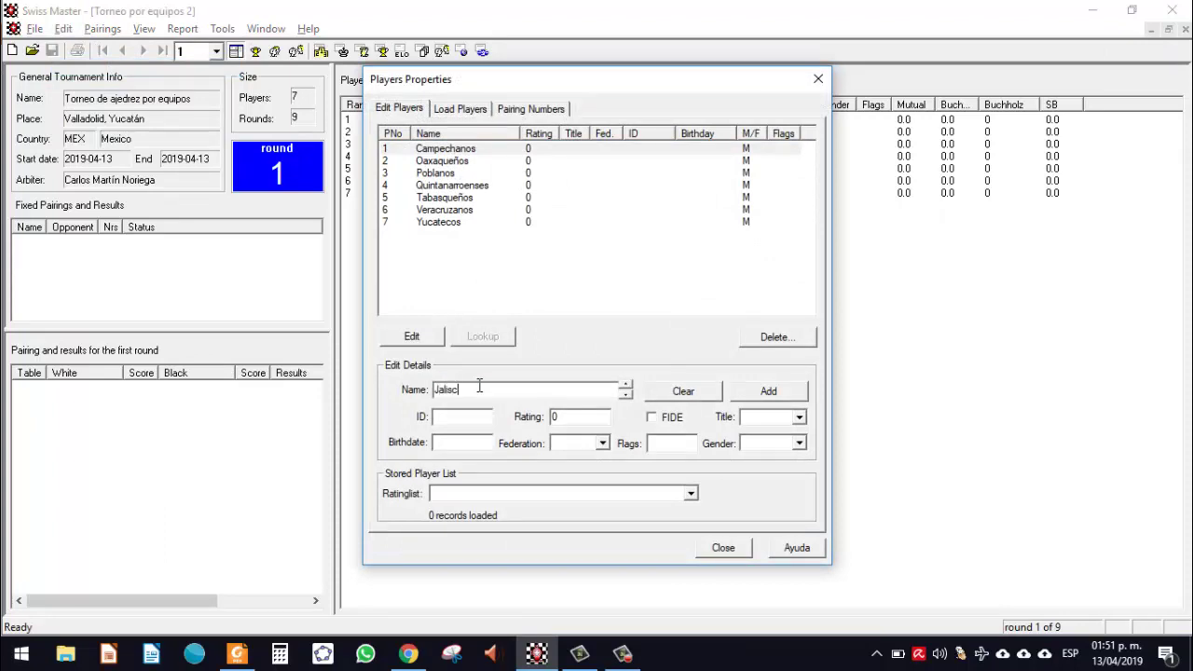
pyautogui.write('iences')
pyautogui.click(762, 399)
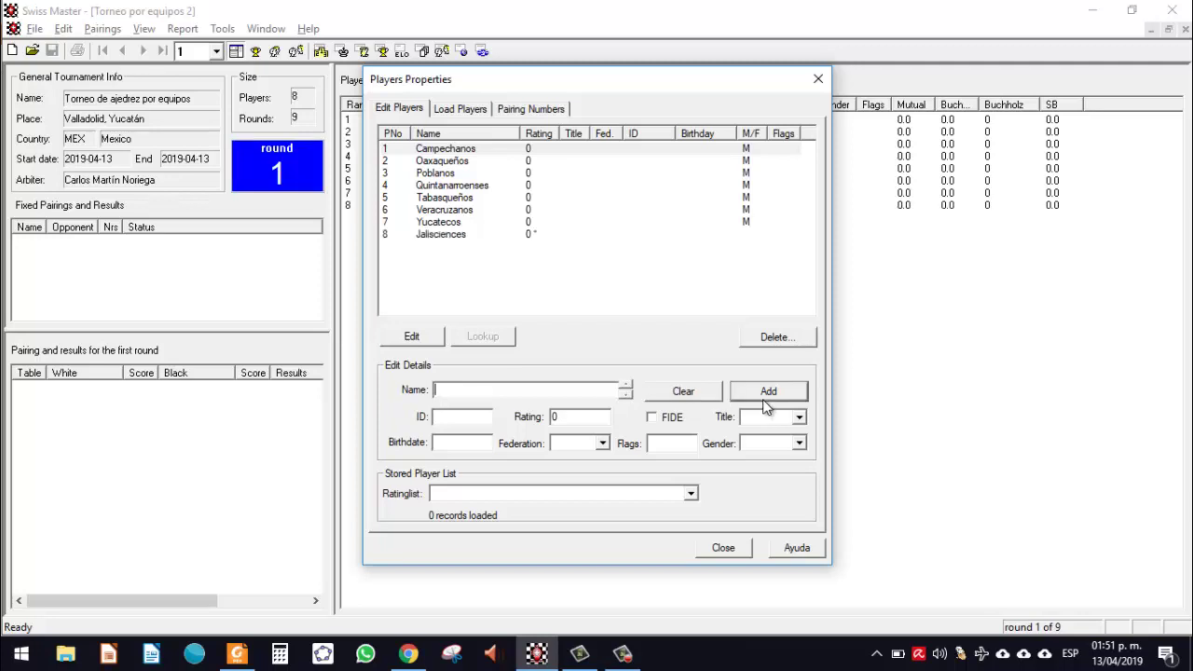
pyautogui.click(434, 236)
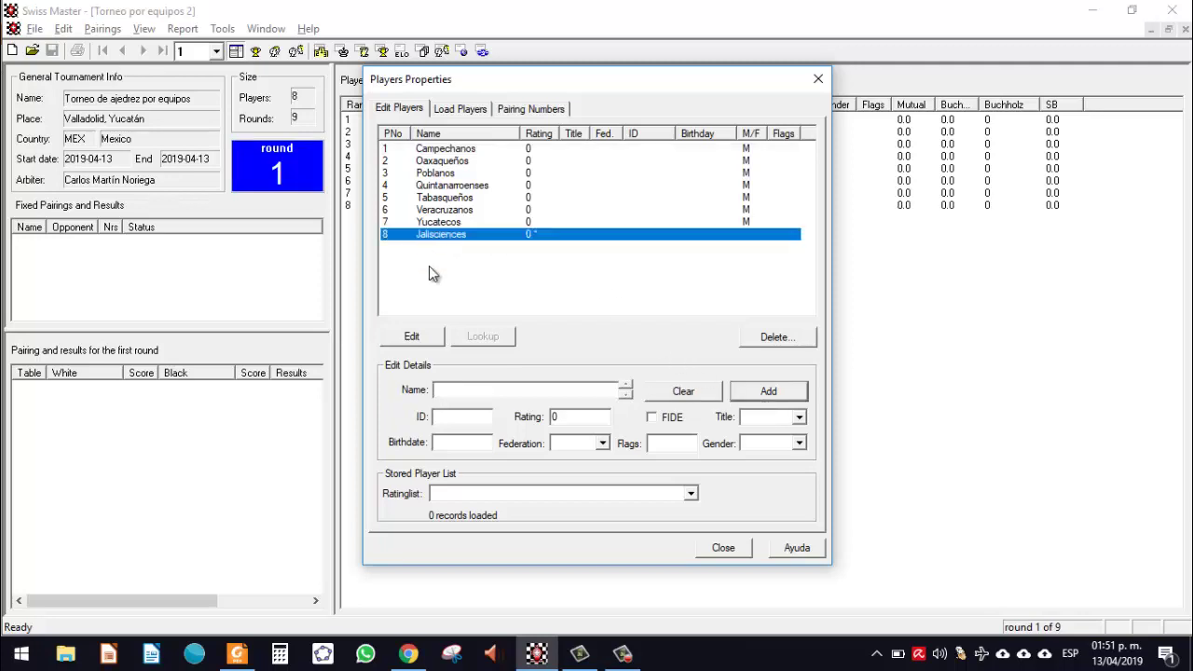
pyautogui.click(412, 336)
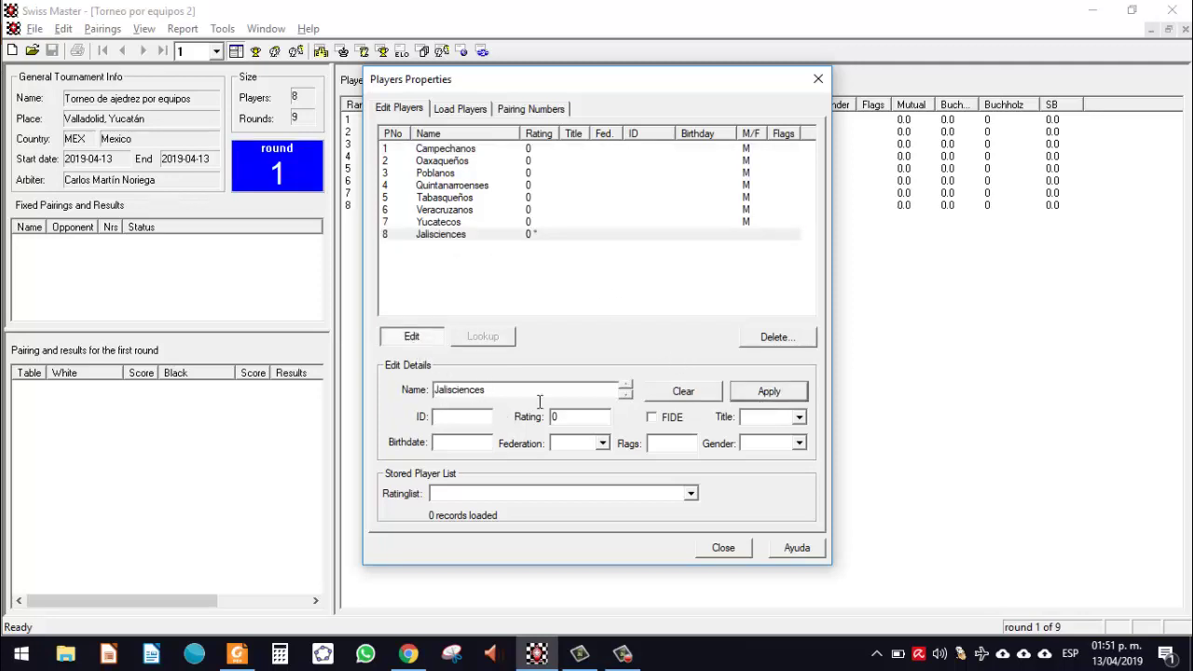
pyautogui.click(770, 399)
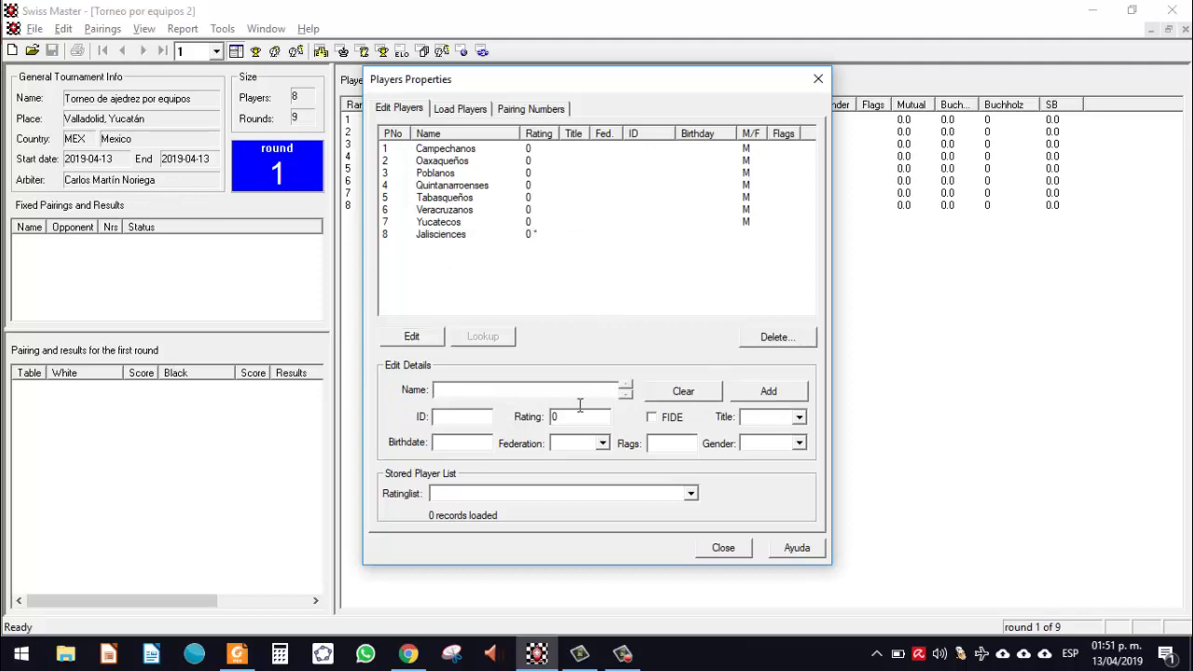
pyautogui.click(723, 550)
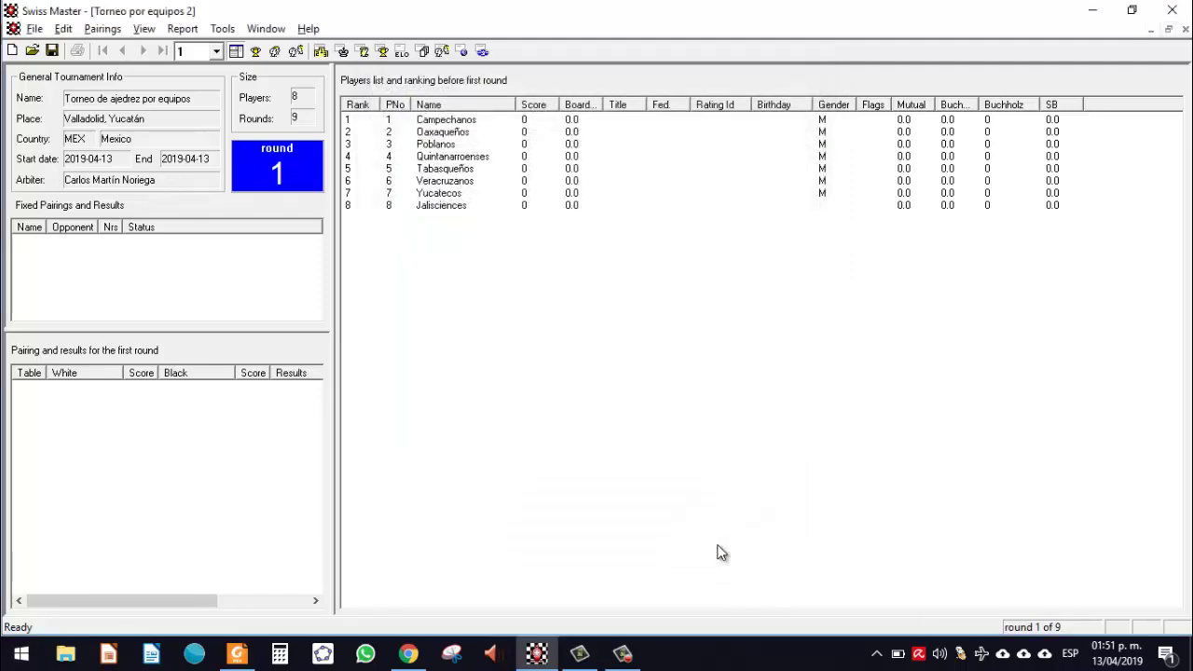
# Change the tournament's number of rounds from 9 to 3, keeping team pairing options unchanged.
pyautogui.click(62, 29)
pyautogui.click(95, 48)
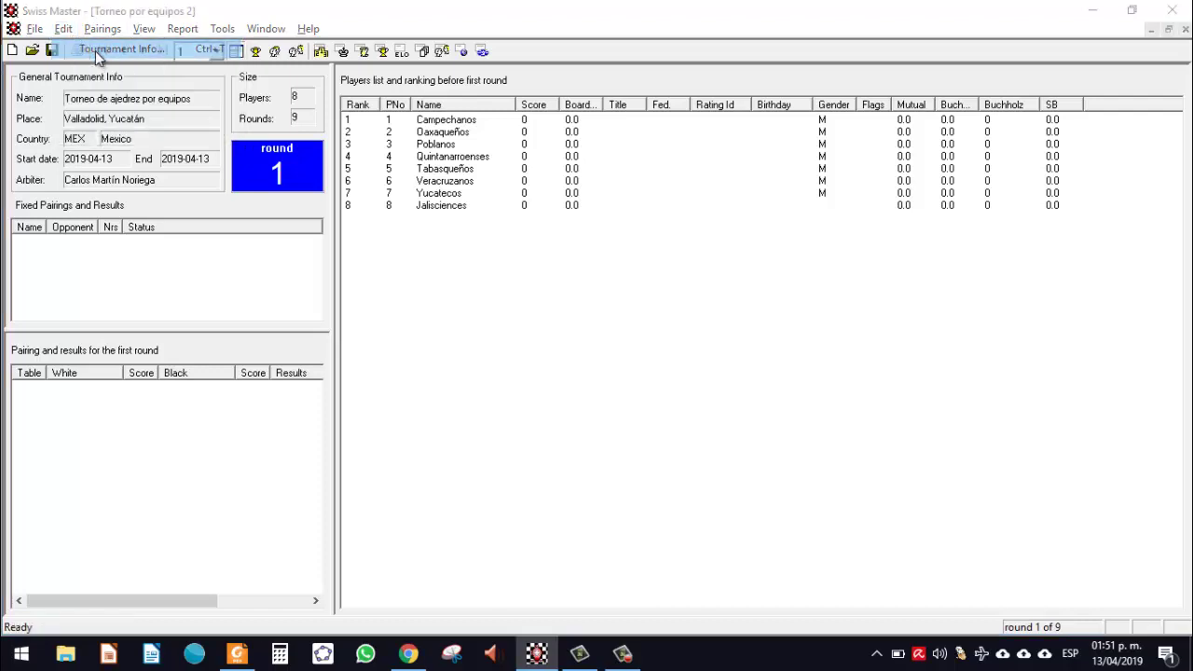
pyautogui.doubleClick(761, 219)
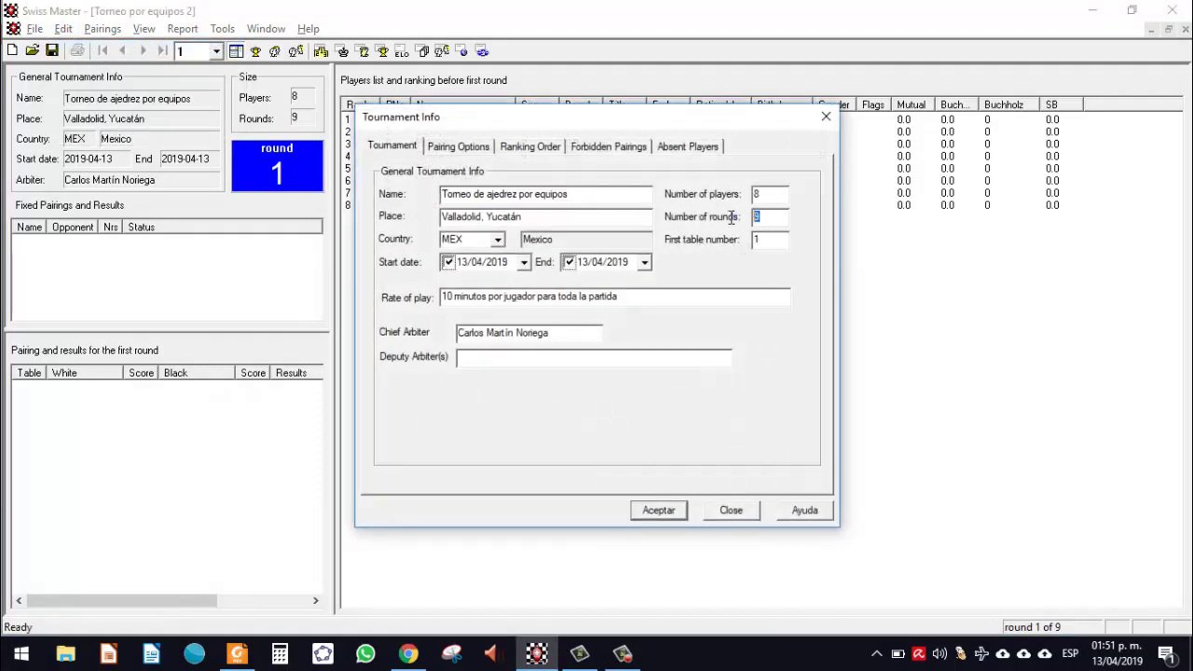
pyautogui.write('3')
pyautogui.click(639, 509)
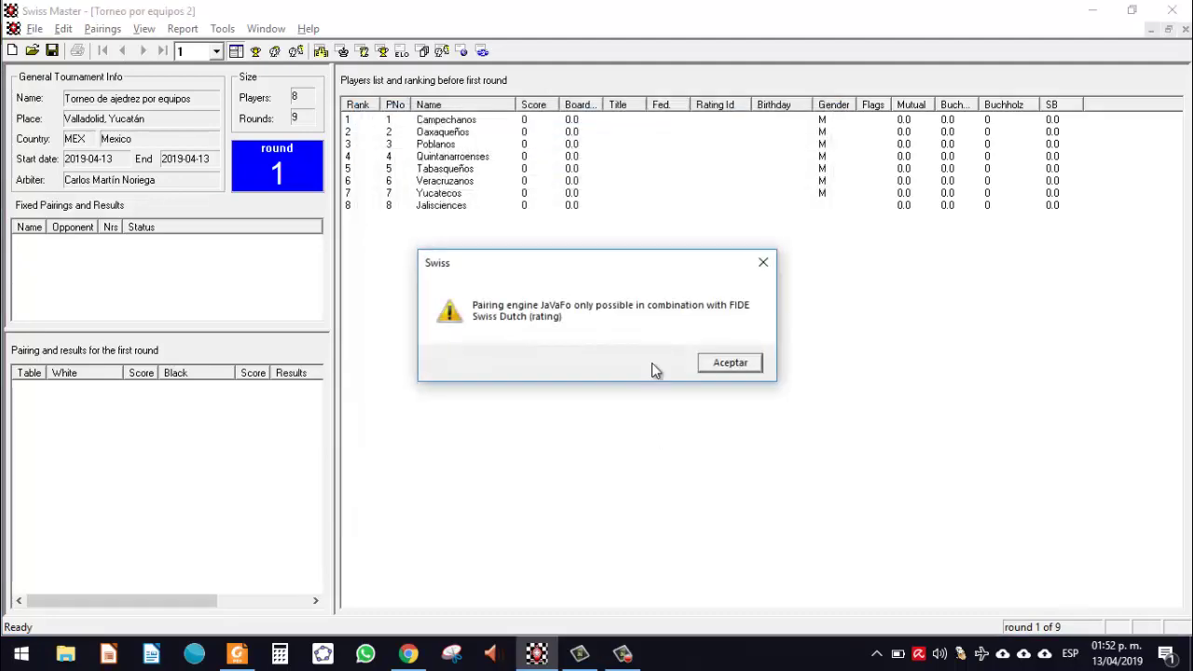
pyautogui.click(730, 360)
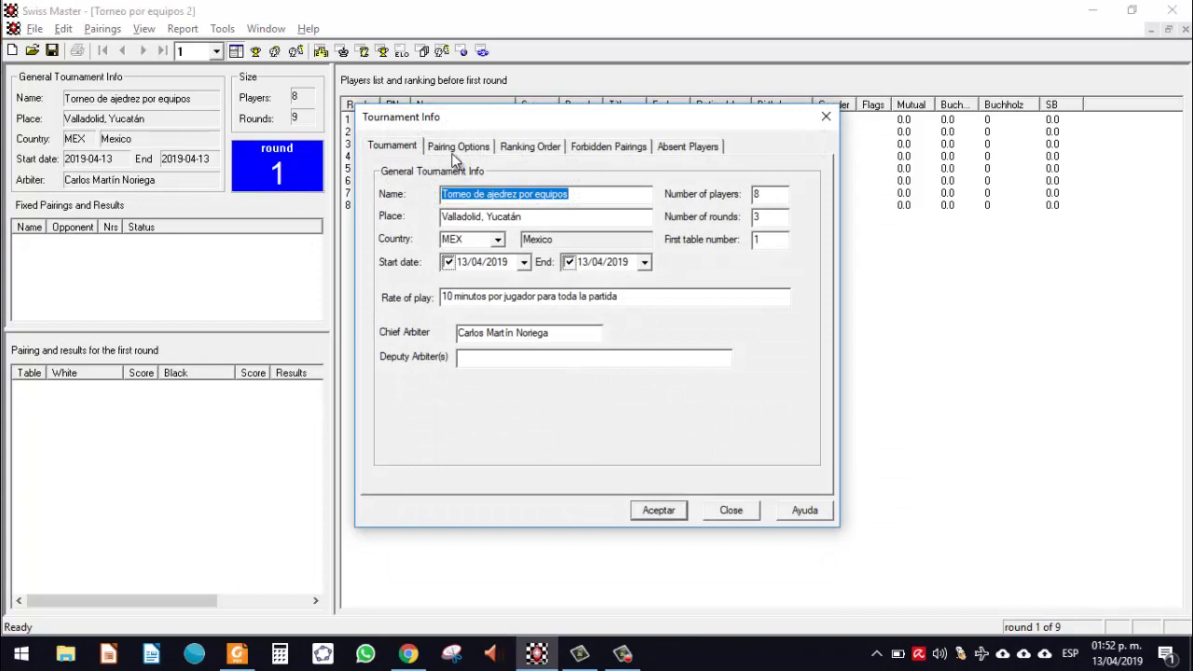
pyautogui.click(455, 151)
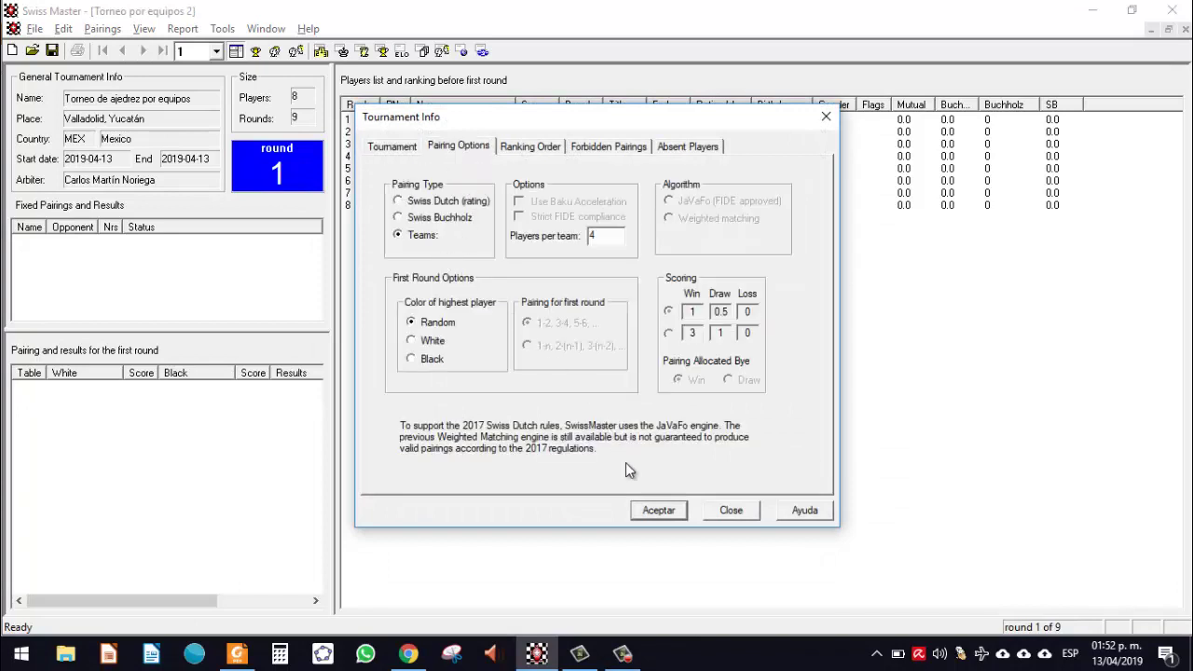
pyautogui.click(653, 510)
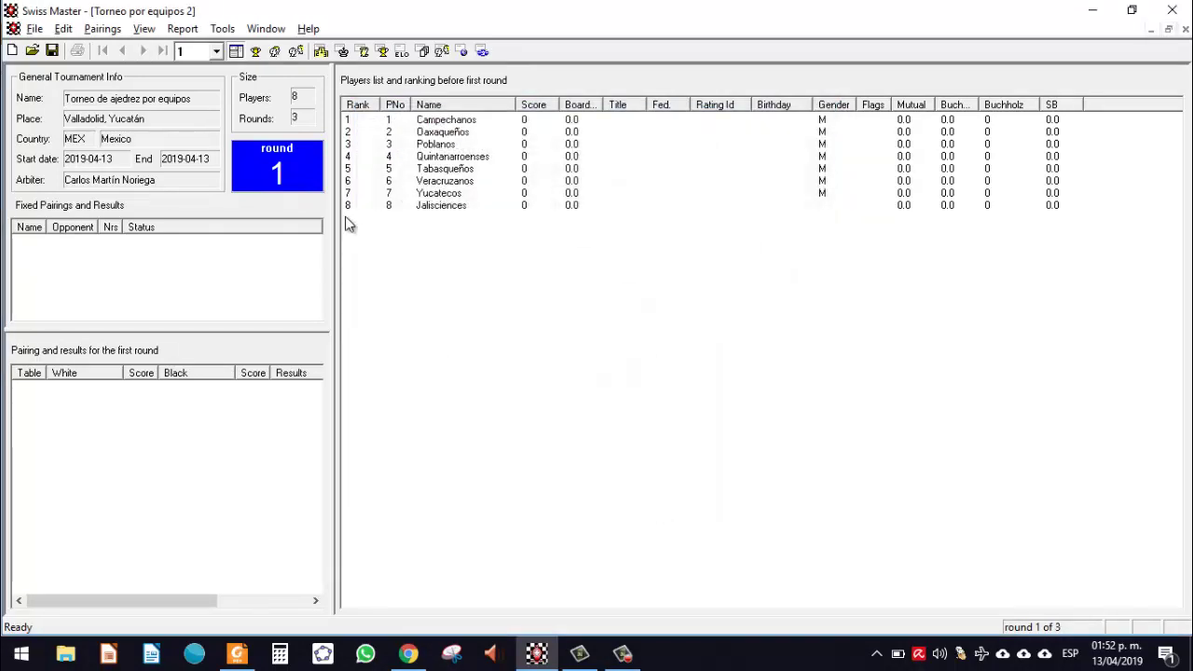
# Save the tournament and pair round 1 into four matches, accepting the fallback-algorithm warning.
pyautogui.click(53, 50)
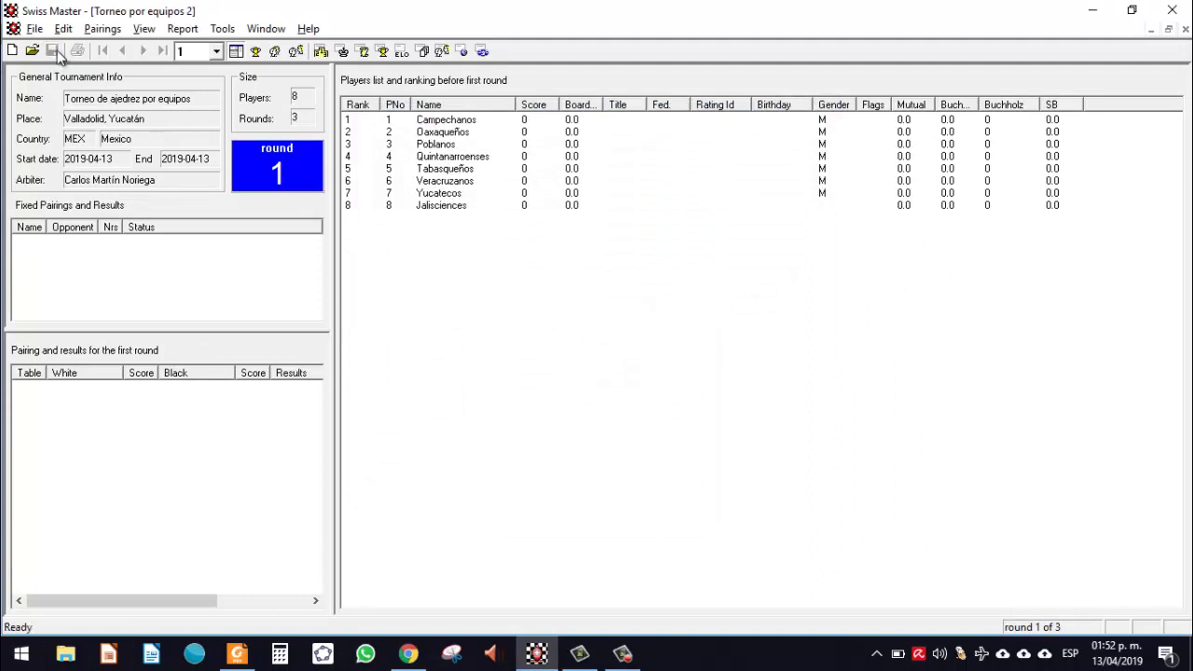
pyautogui.click(102, 29)
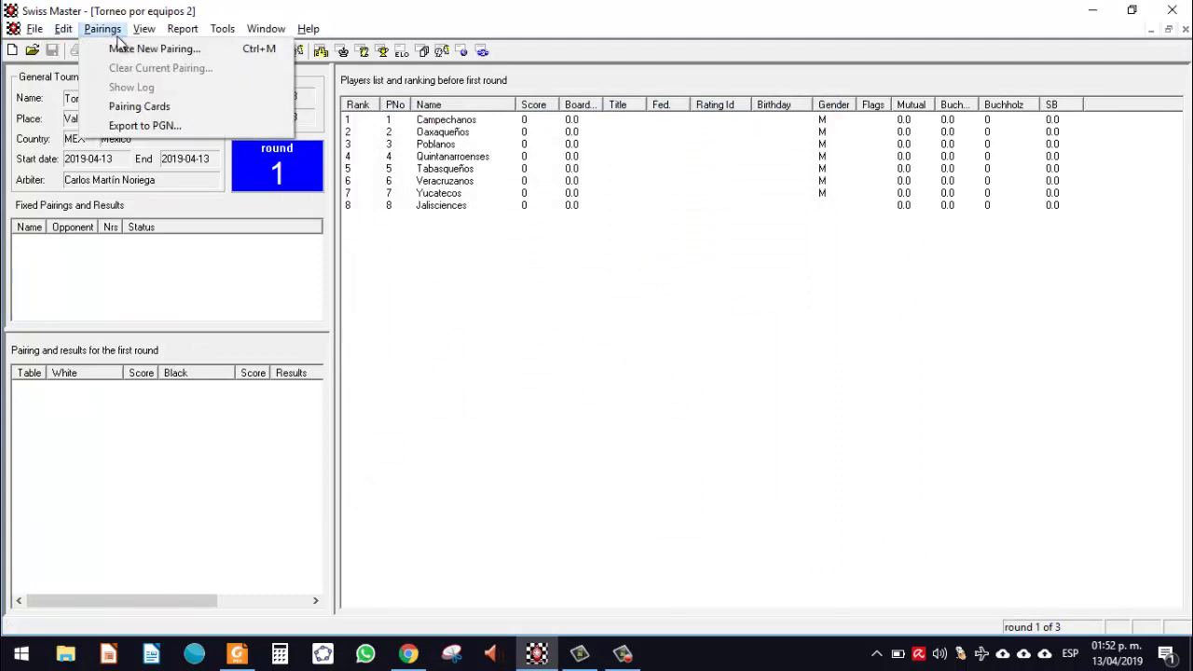
pyautogui.click(155, 50)
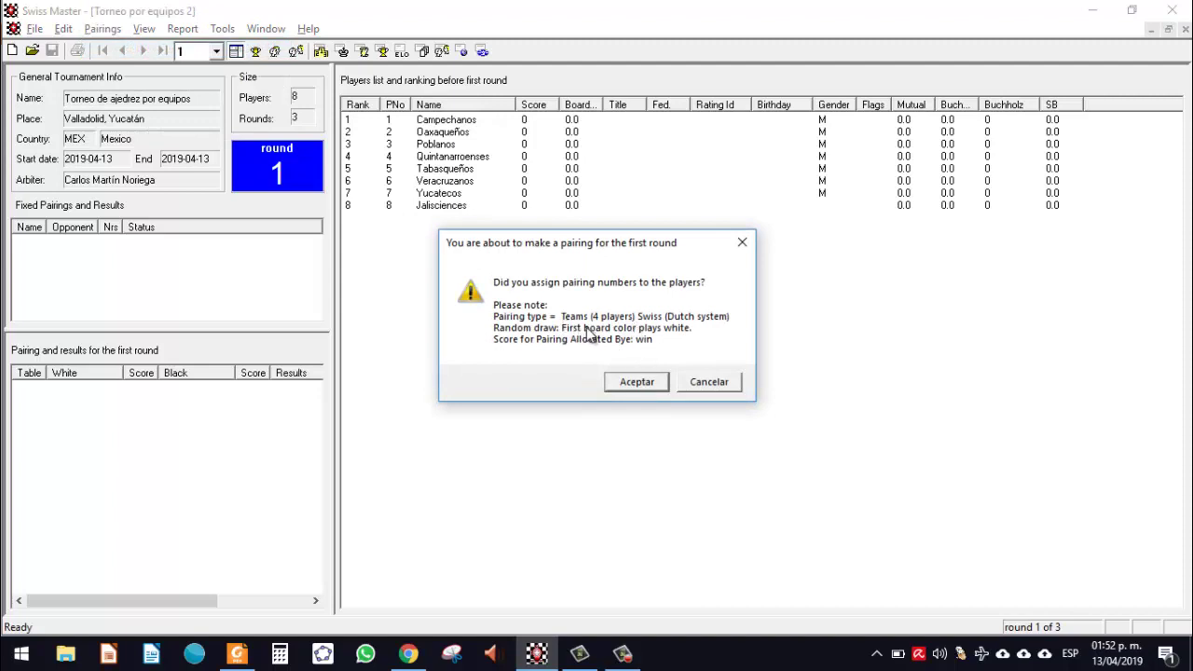
pyautogui.click(638, 382)
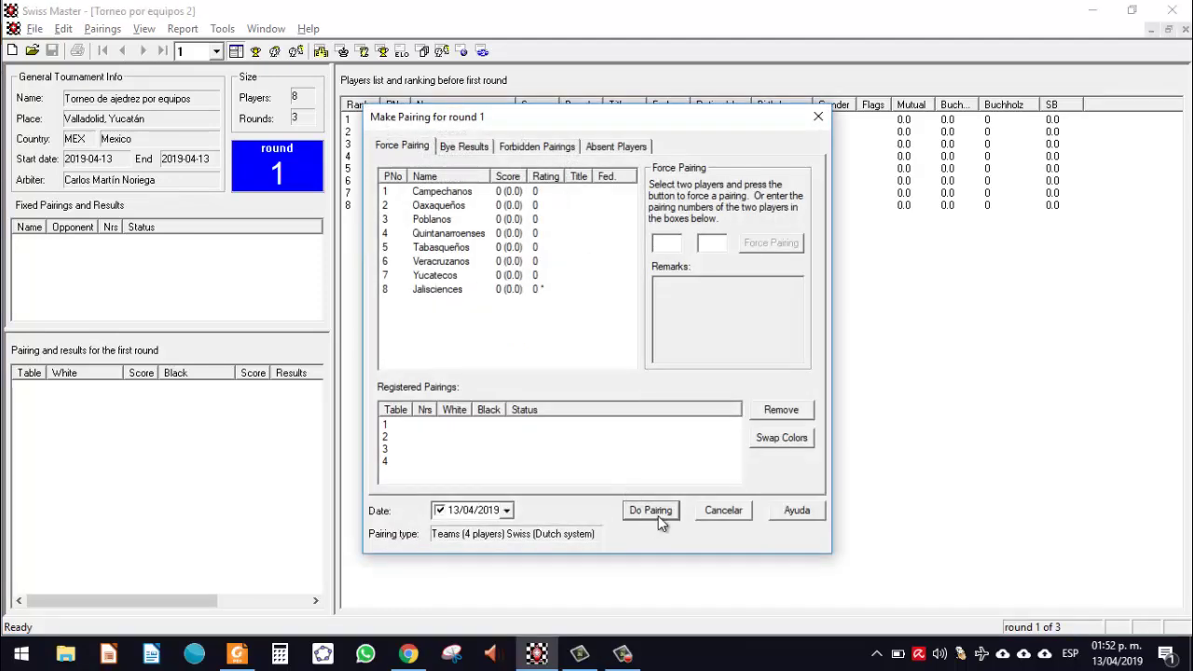
pyautogui.click(659, 515)
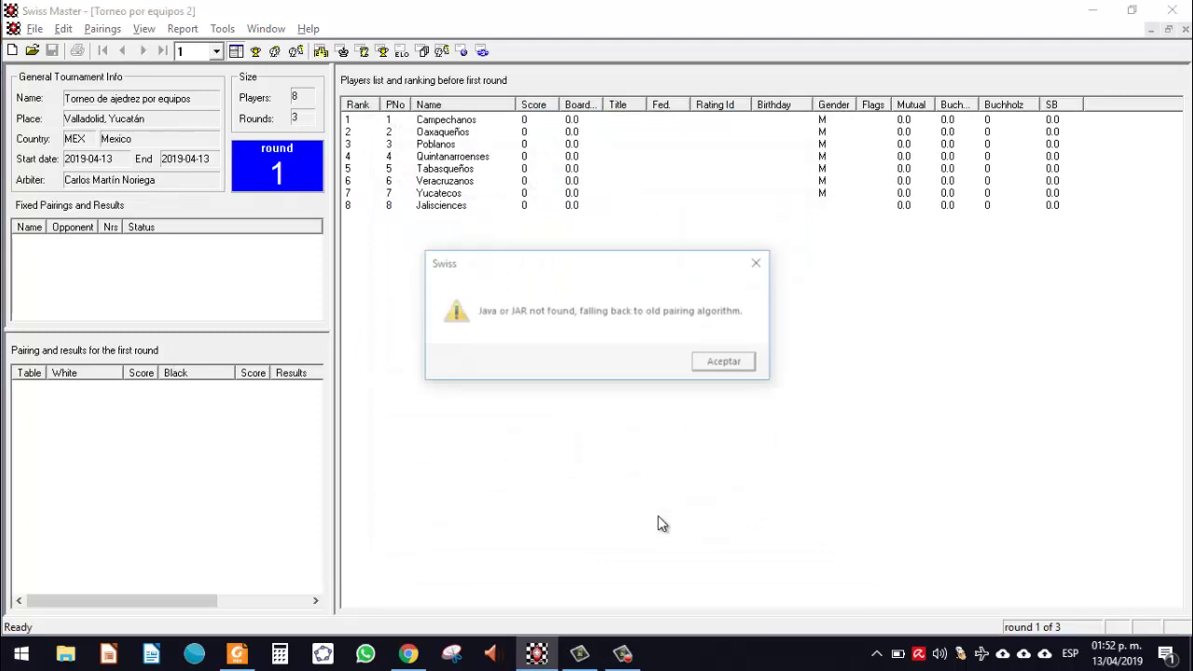
pyautogui.click(729, 364)
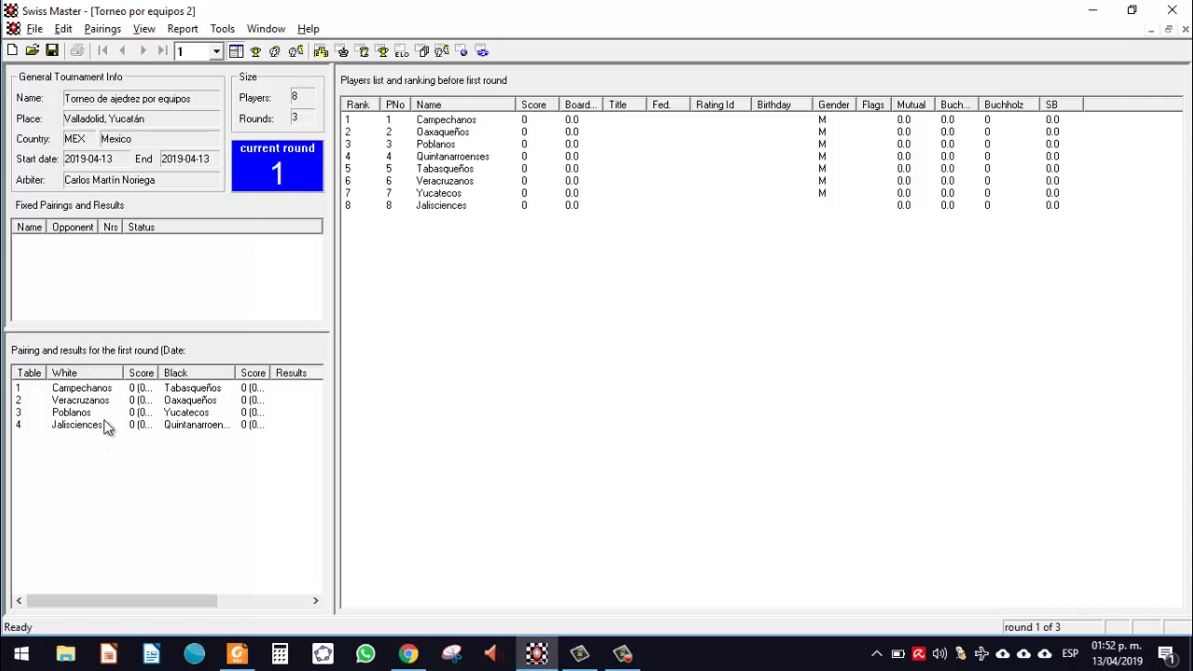
# Show the round 1 pairings in the full pairings view and look over the Report menu.
pyautogui.click(297, 52)
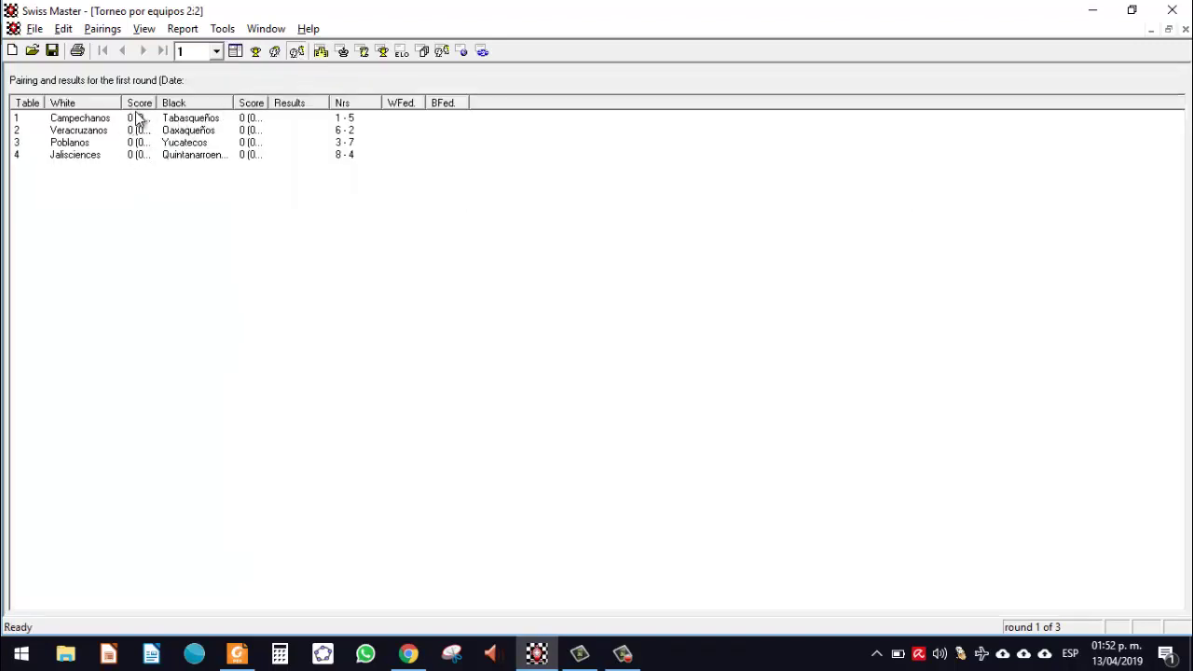
pyautogui.click(217, 52)
pyautogui.click(217, 54)
pyautogui.click(194, 33)
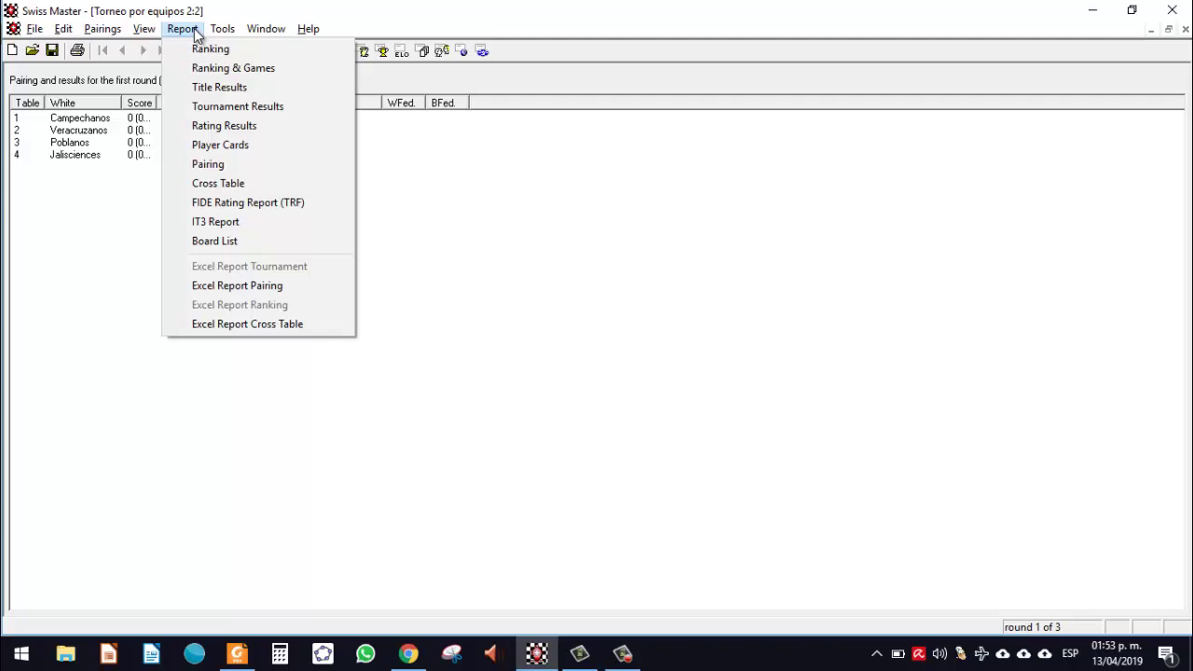
pyautogui.click(194, 33)
# Export round 1 pairings to Excel with '- default template -', bringing PairingList1 forward.
pyautogui.click(194, 32)
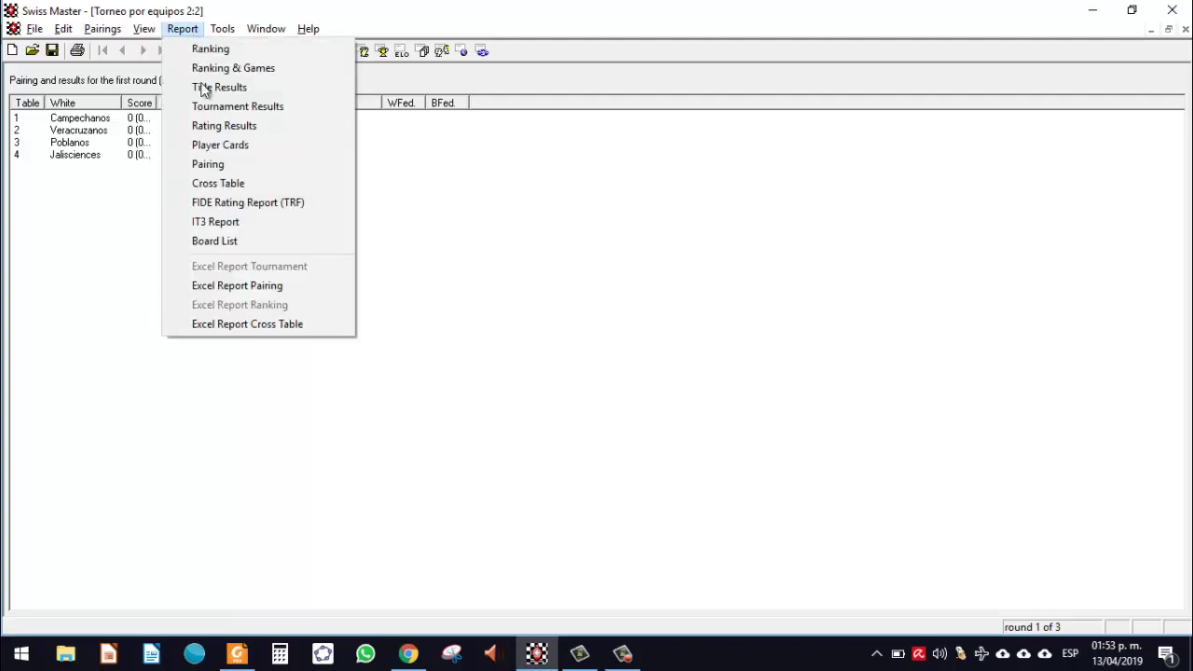
pyautogui.click(261, 291)
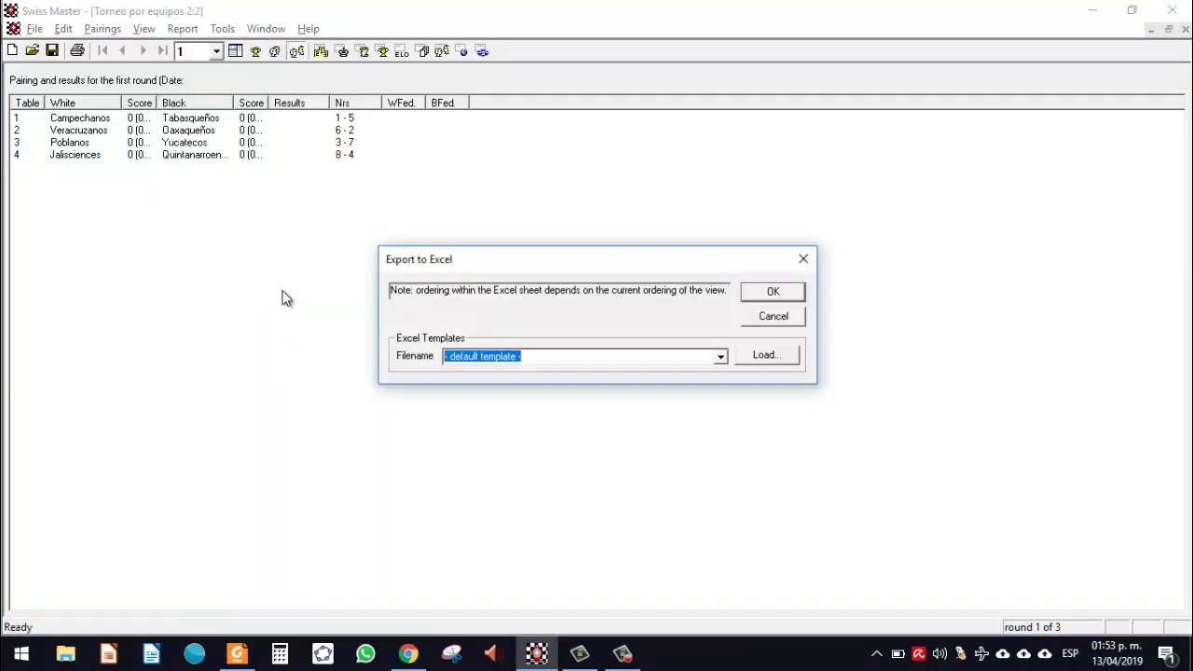
pyautogui.click(719, 360)
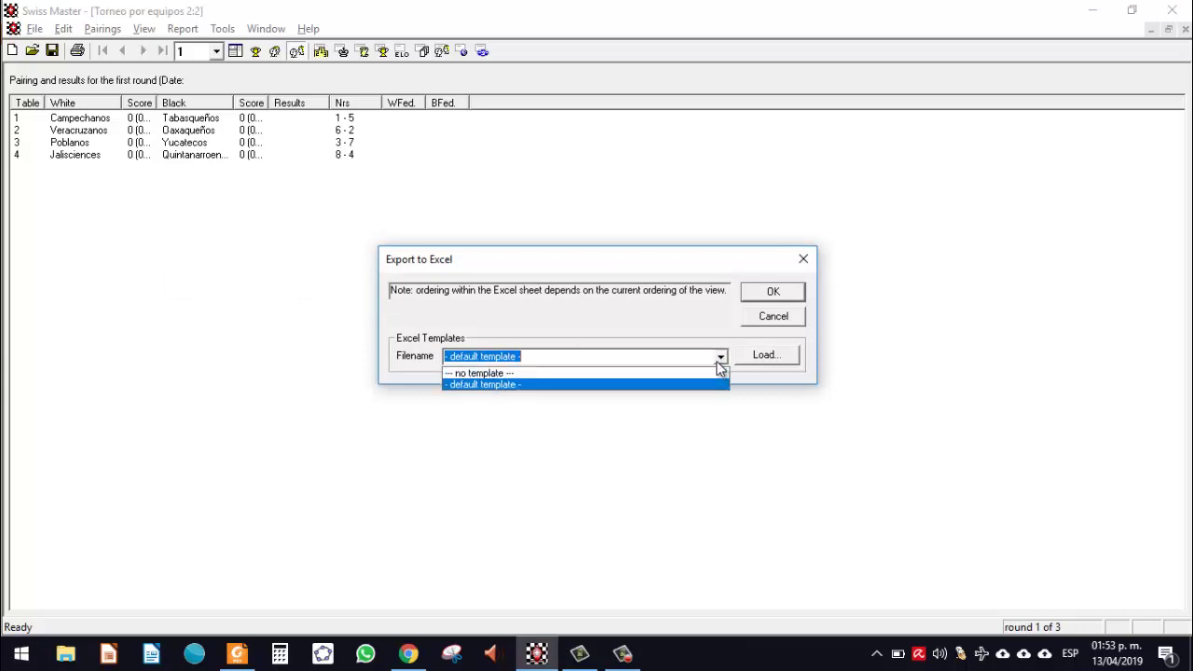
pyautogui.click(514, 385)
pyautogui.click(773, 297)
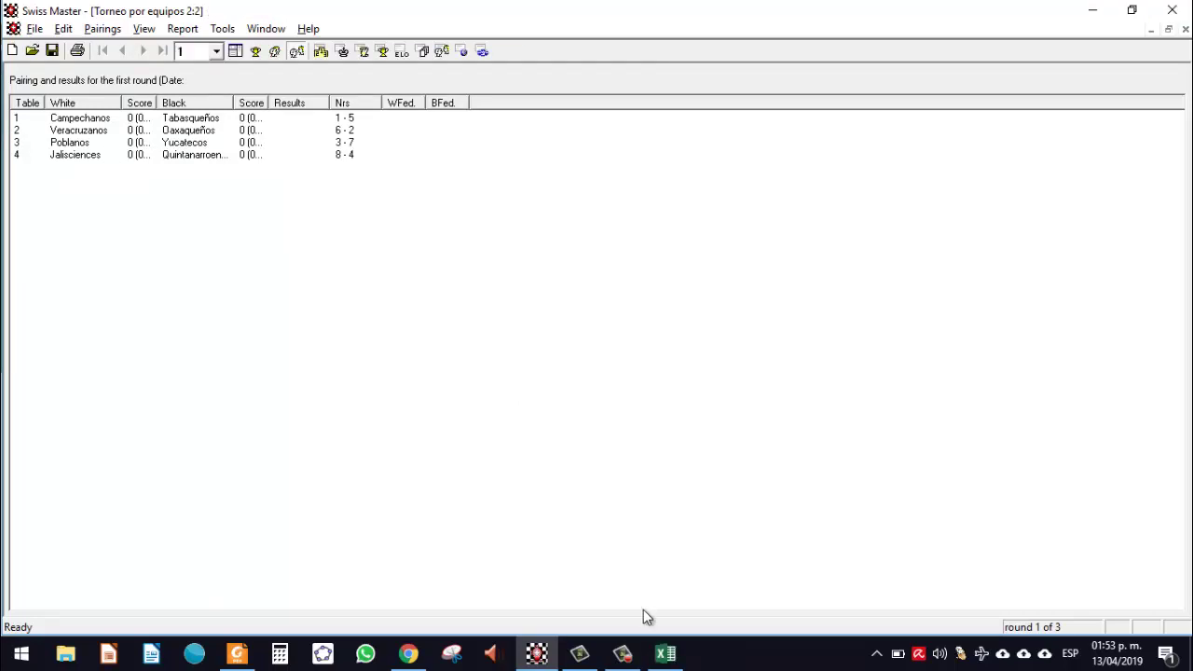
pyautogui.click(666, 653)
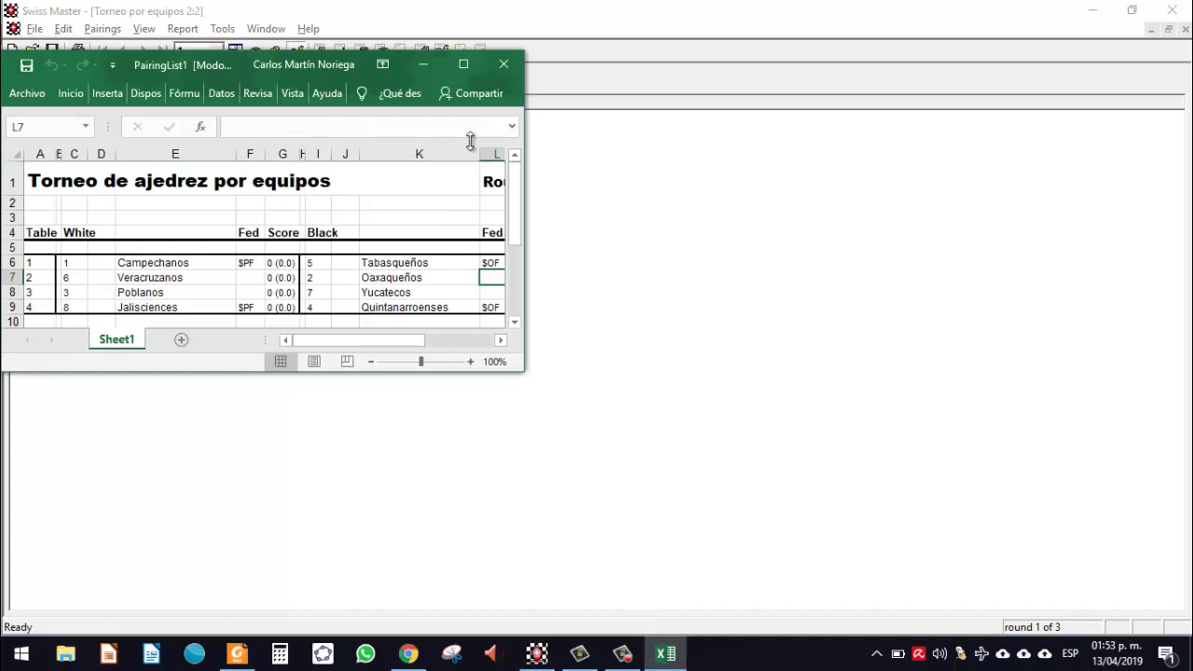
# Maximize PairingList1, dismiss the Office sign-in prompt and review the four round 1 pairing rows.
pyautogui.click(463, 65)
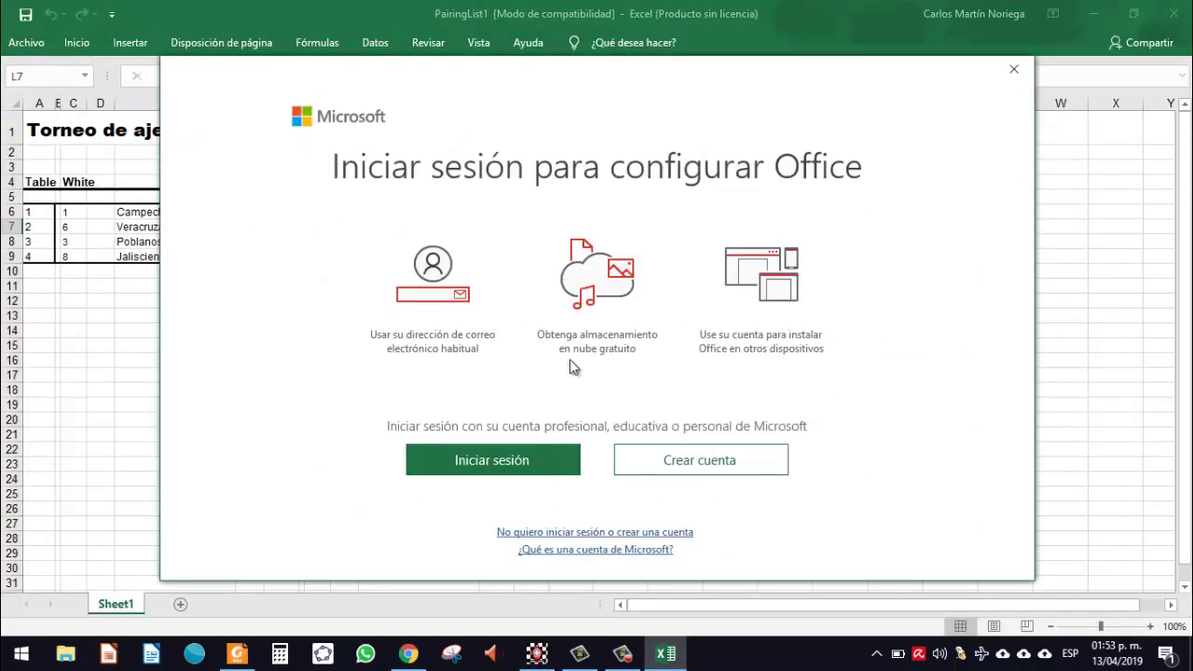
pyautogui.click(1014, 72)
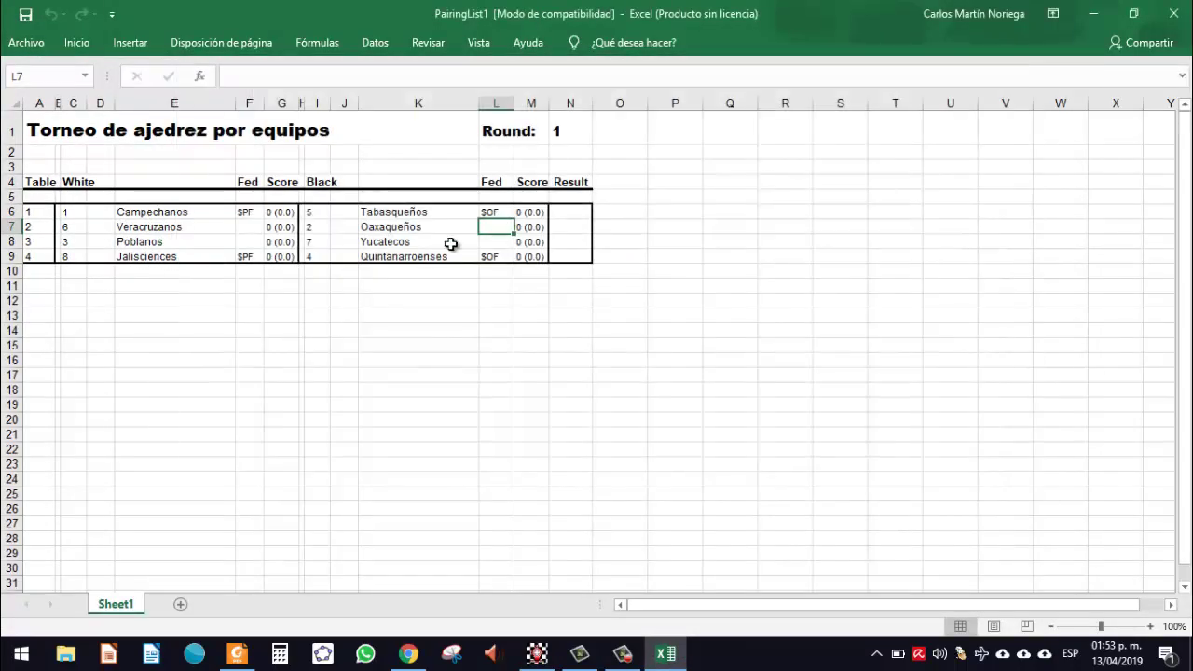
pyautogui.click(338, 242)
pyautogui.click(215, 251)
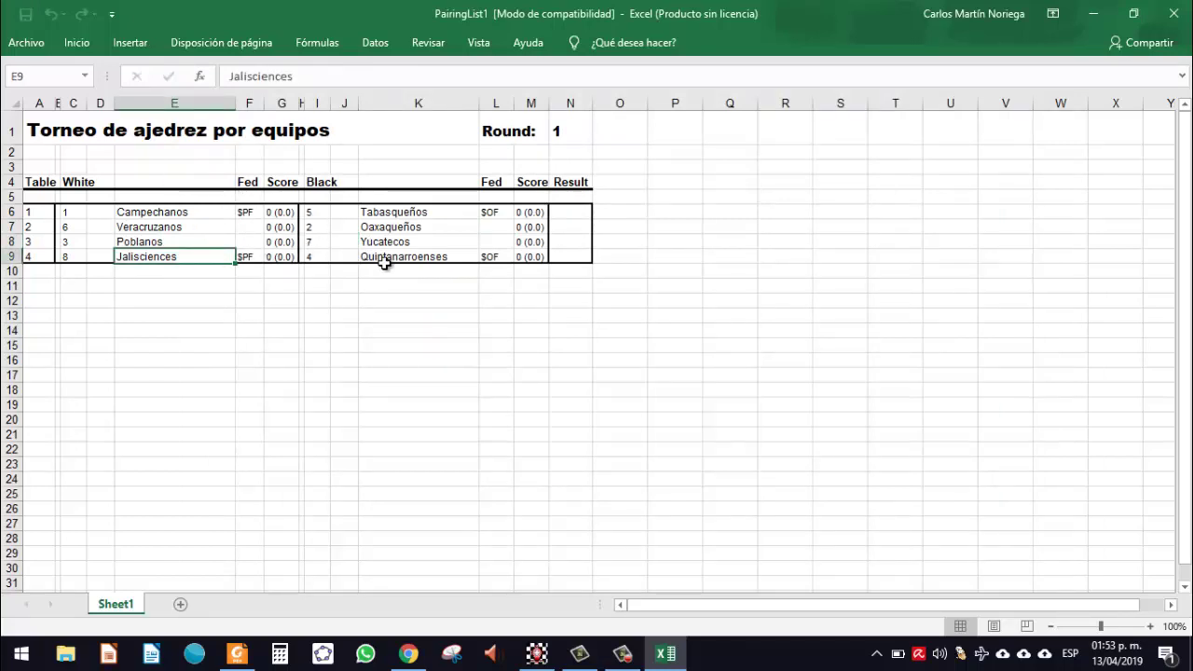
pyautogui.hotkey('alt', 'Tab')
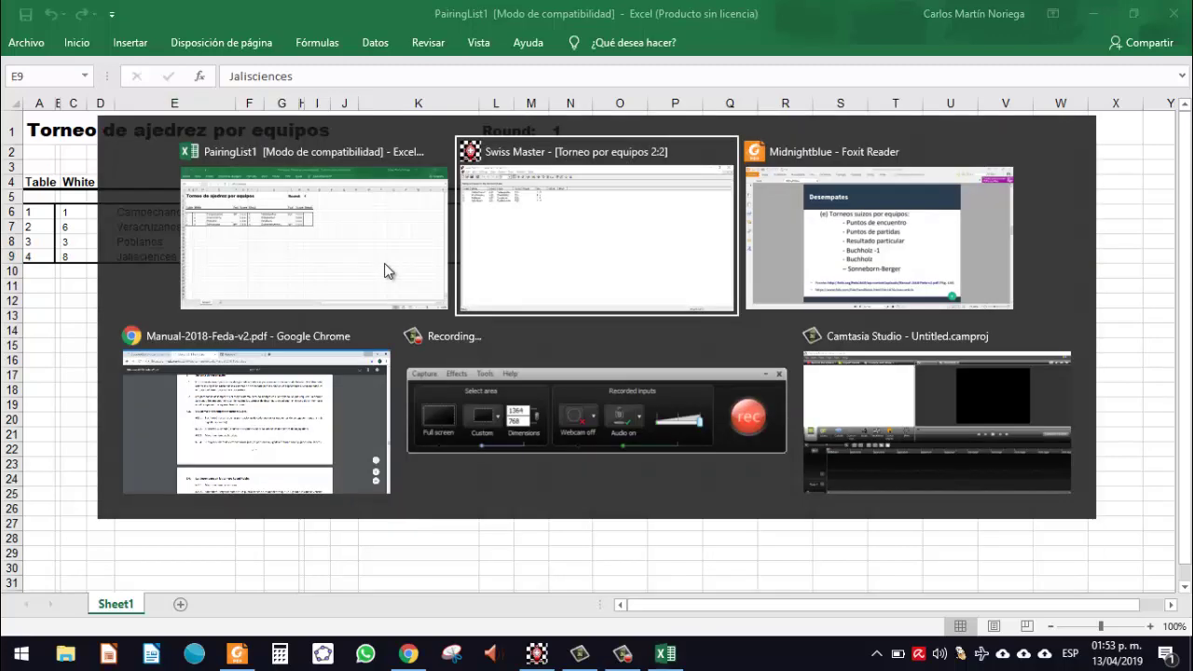
# Return to Foxit Reader and advance to slide 11, 'Exportar a Excel y publicación en web'.
pyautogui.hotkey('alt', 'Tab')
pyautogui.hotkey('alt', 'Tab')
pyautogui.hotkey('alt', 'Tab')
pyautogui.hotkey('alt', 'Tab')
pyautogui.hotkey('alt', 'Tab')
pyautogui.hotkey('alt', 'Tab')
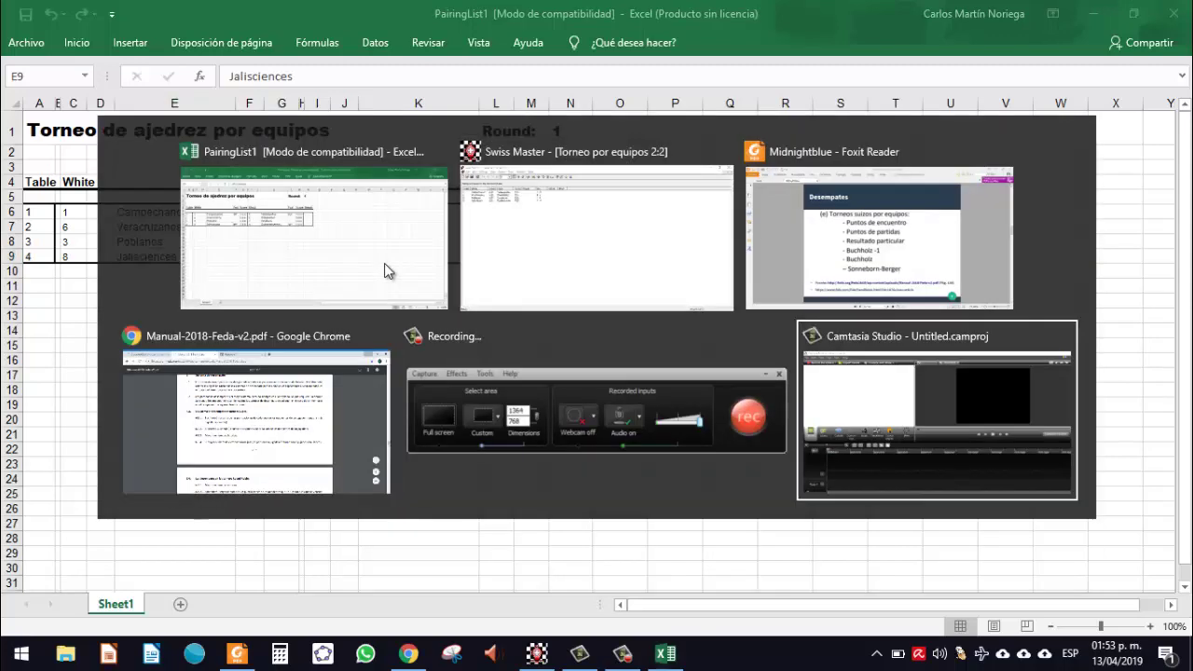
pyautogui.hotkey('alt', 'Tab')
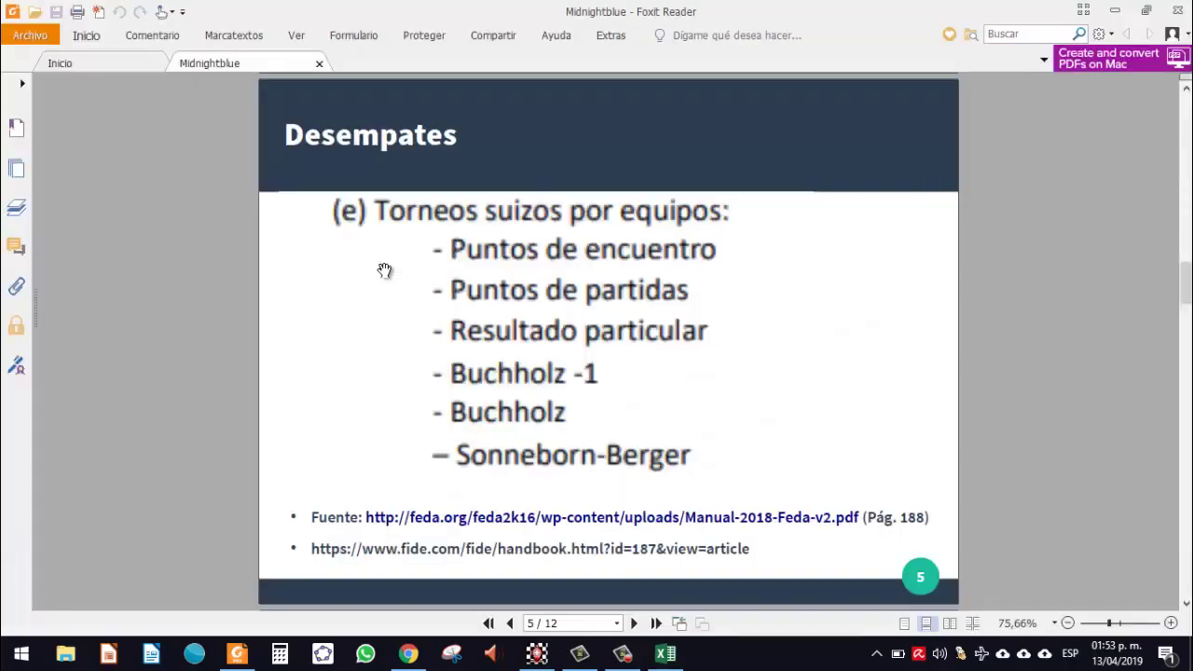
pyautogui.press('Right')
pyautogui.press('Right')
pyautogui.press('Right')
pyautogui.press('Right')
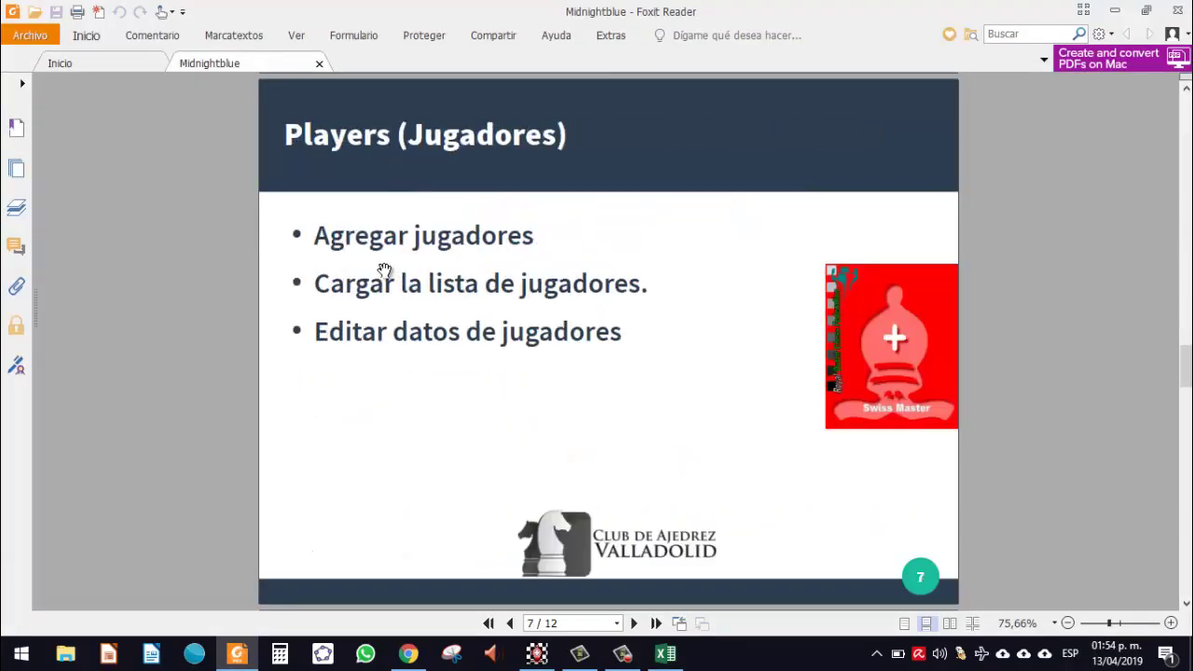
pyautogui.press('Right')
pyautogui.press('Right')
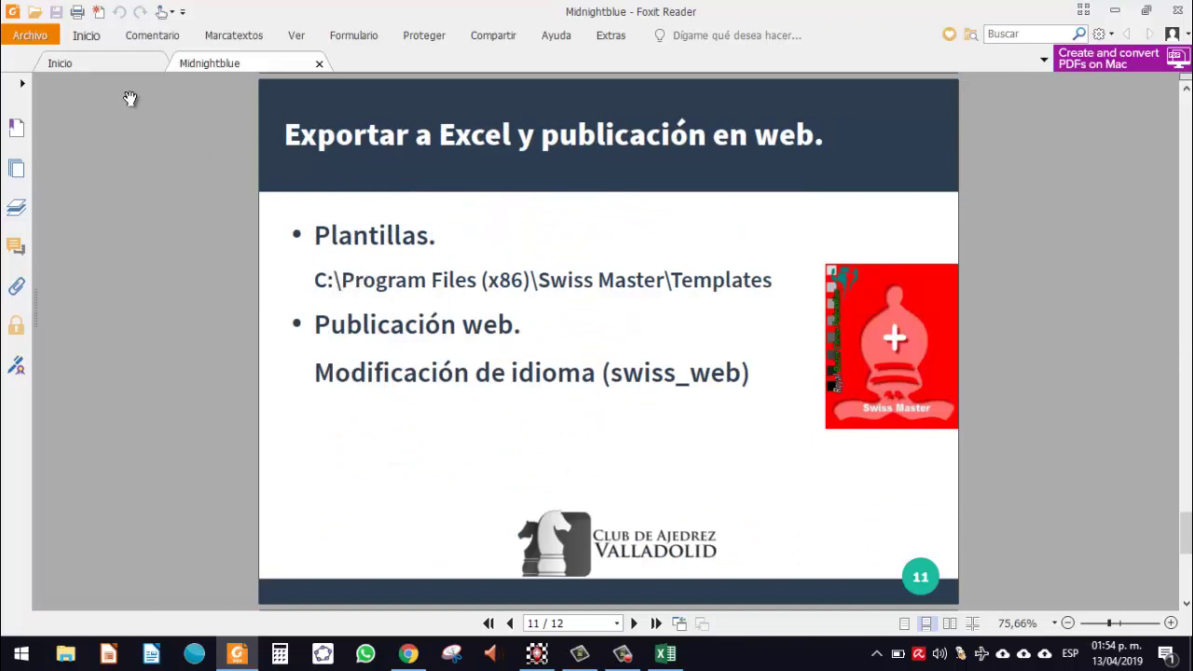
pyautogui.click(86, 37)
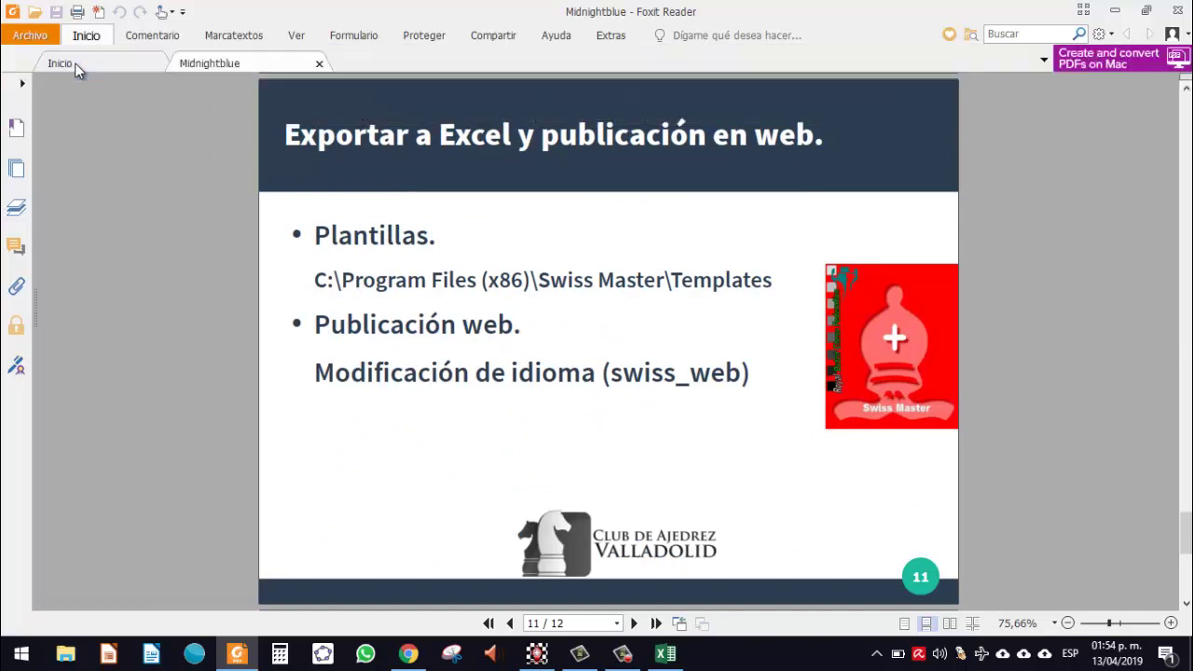
# Copy the Templates folder path from the slide and bring up the Run dialog.
pyautogui.moveTo(314, 279); pyautogui.dragTo(778, 291)
pyautogui.hotkey('ctrl', 'c')
pyautogui.press('super+r')
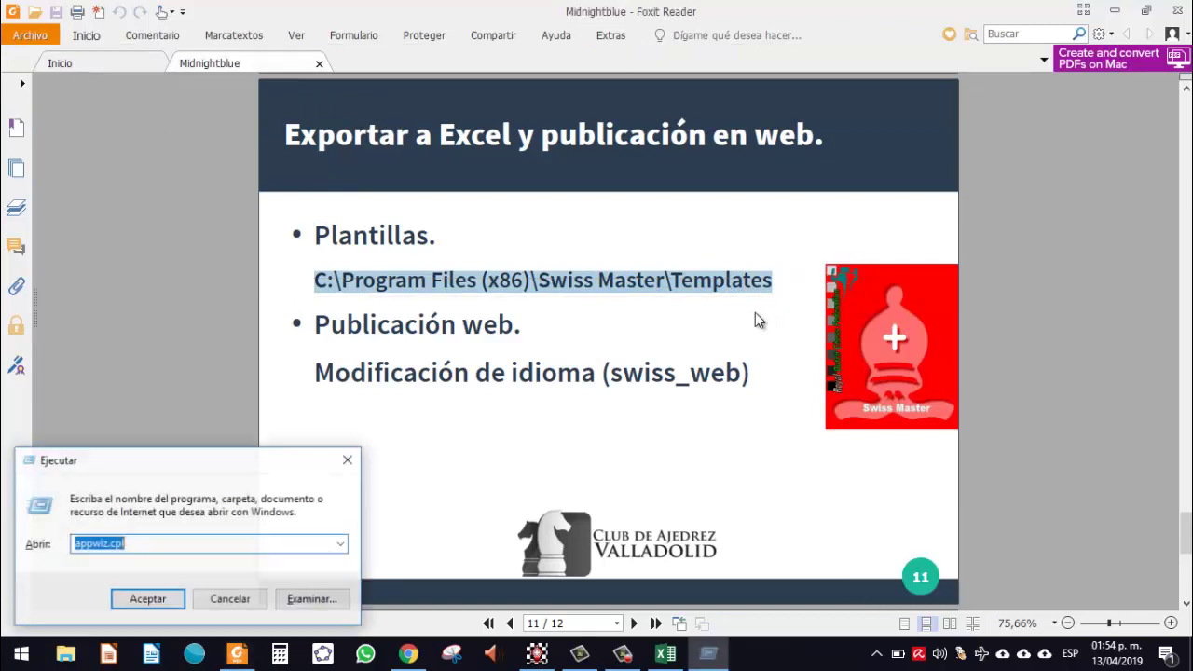
# Open the Swiss Master Templates folder from the pasted path and select the PairingList template.
pyautogui.hotkey('ctrl', 'v')
pyautogui.press('Return')
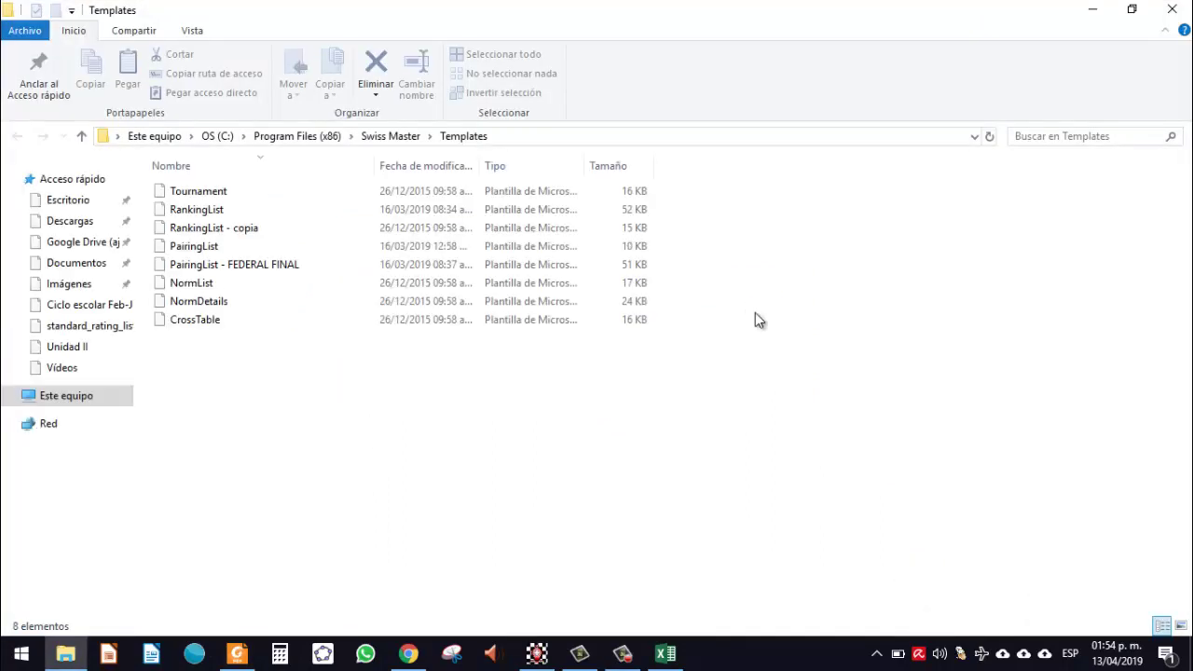
pyautogui.press('Down')
pyautogui.press('Up')
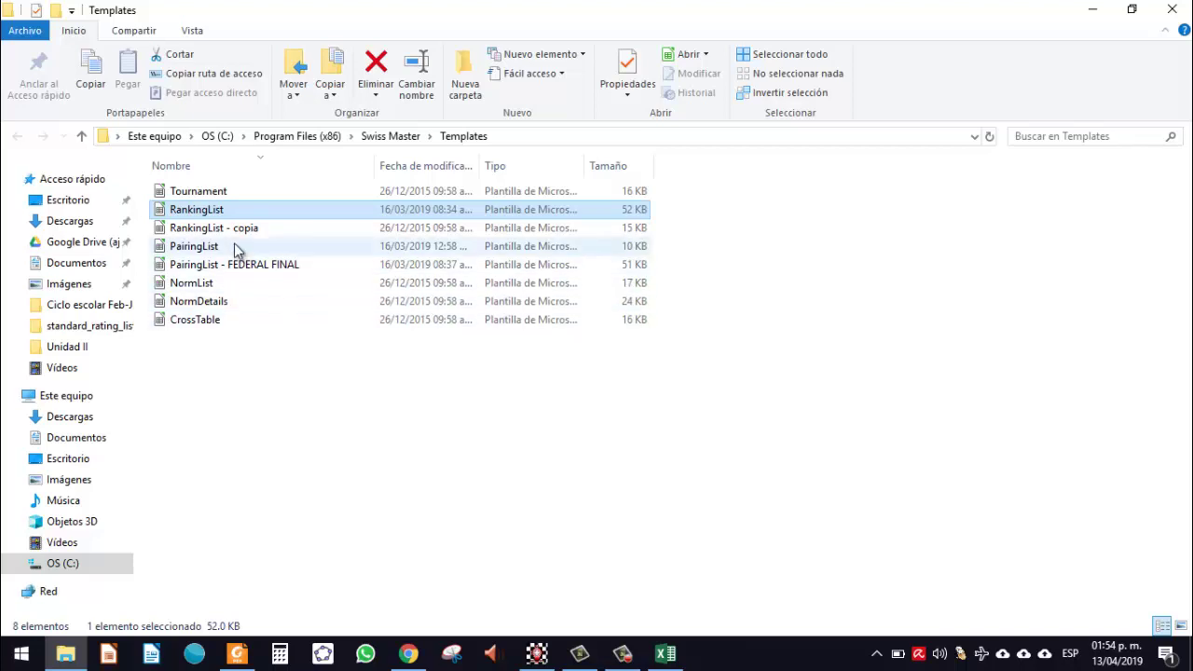
pyautogui.press('Down')
pyautogui.press('Down')
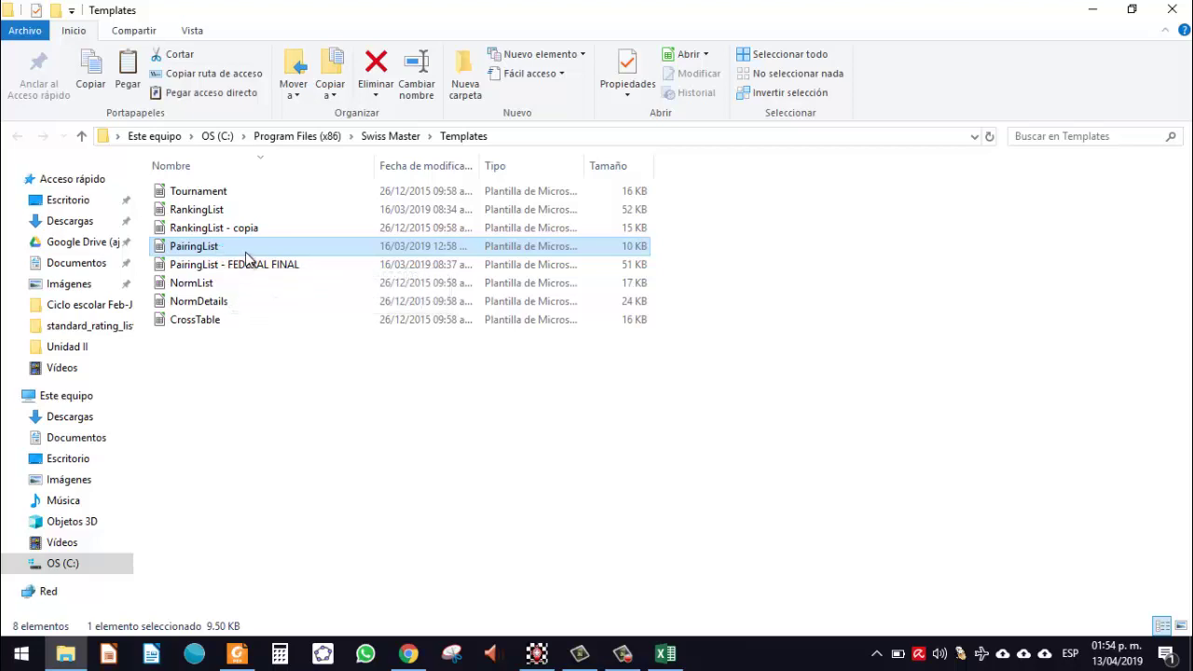
# Duplicate PairingList as 'PairingList - copia', then open the PairingList - FEDERAL FINAL template.
pyautogui.hotkey('ctrl', 'c')
pyautogui.hotkey('ctrl', 'v')
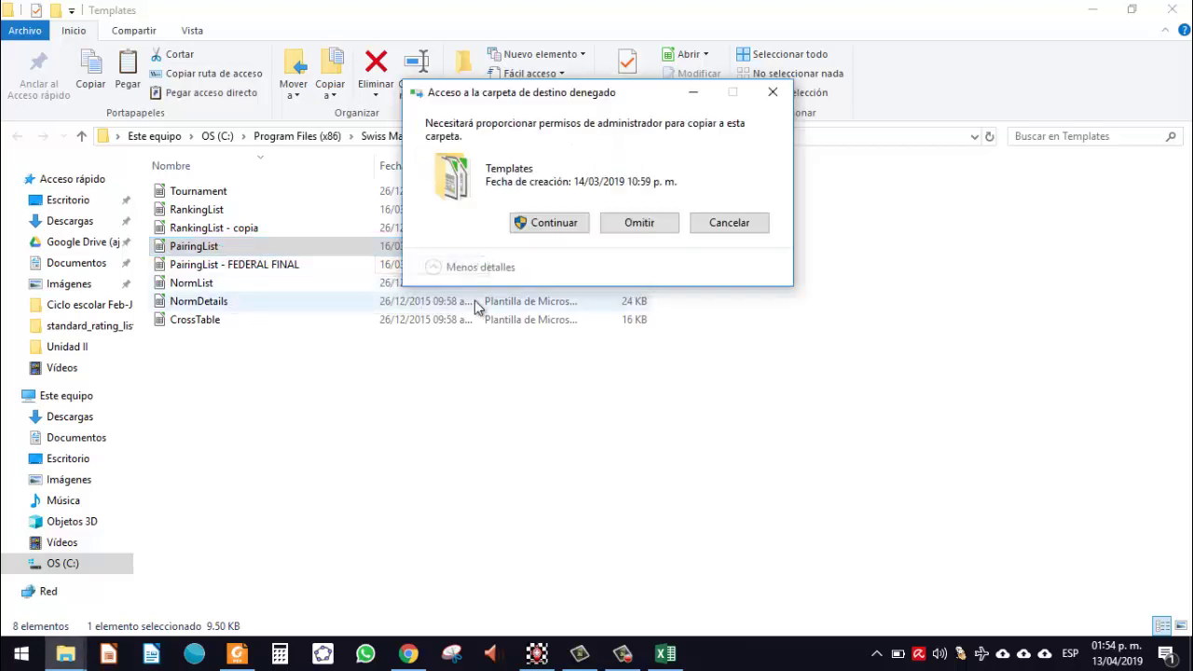
pyautogui.click(572, 224)
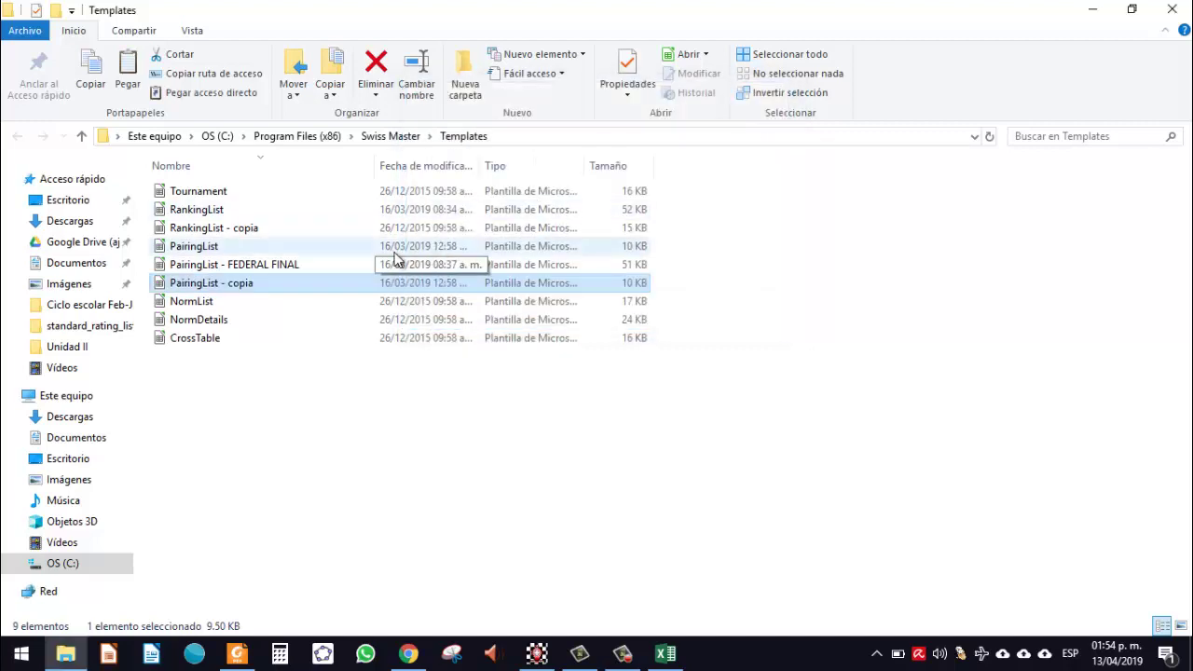
pyautogui.click(254, 268)
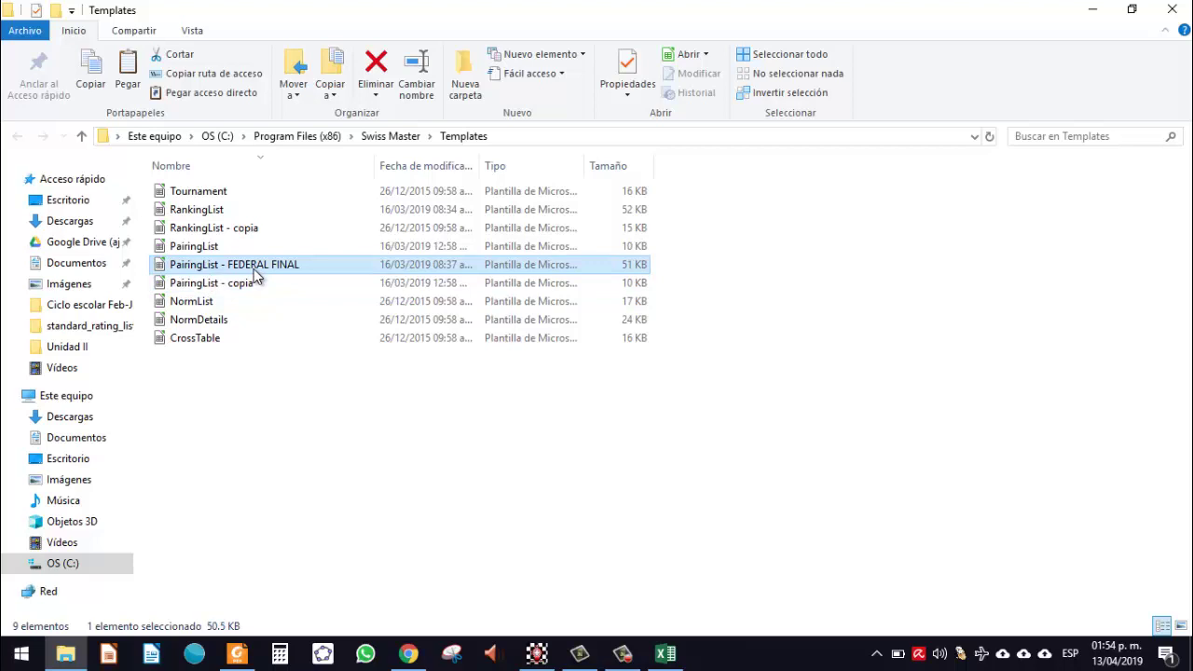
pyautogui.doubleClick(254, 267)
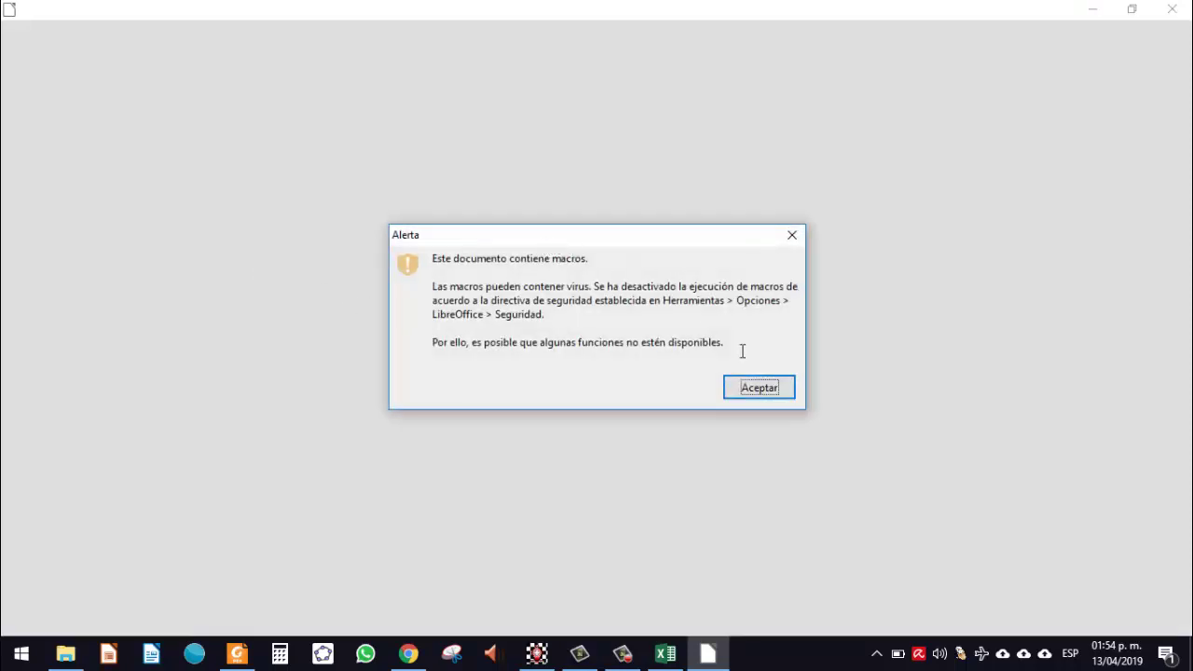
# Inspect the FEDERAL FINAL template's $EVENT title and Ronda: $CRND cells, then close Calc.
pyautogui.click(760, 391)
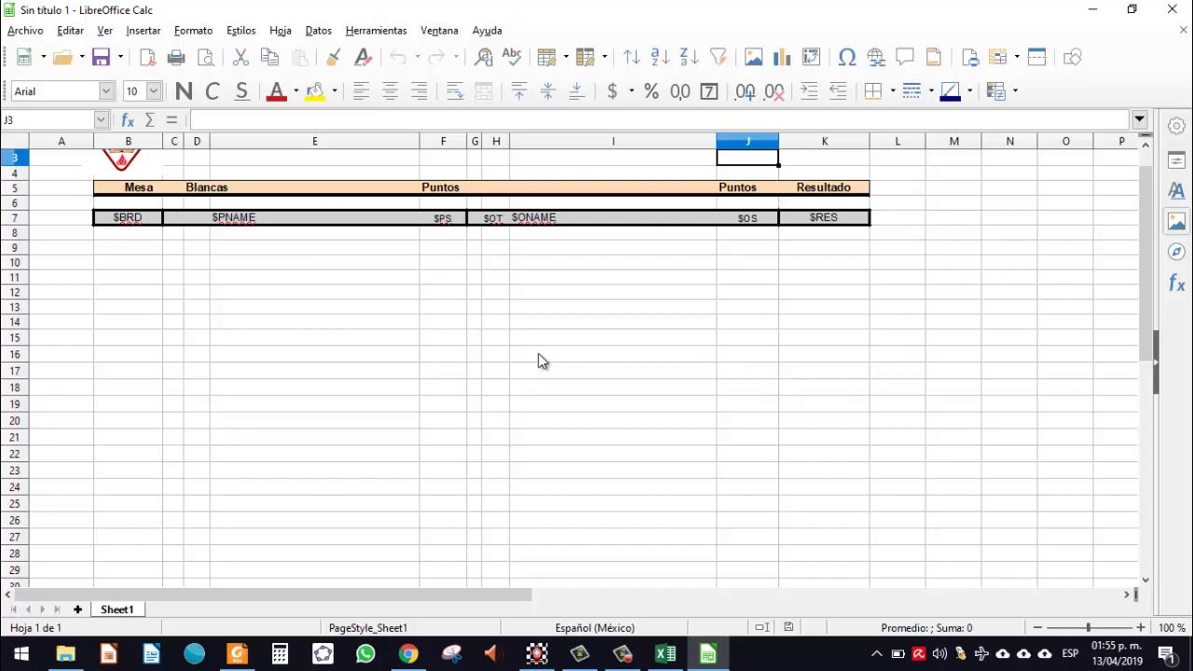
pyautogui.press('Up')
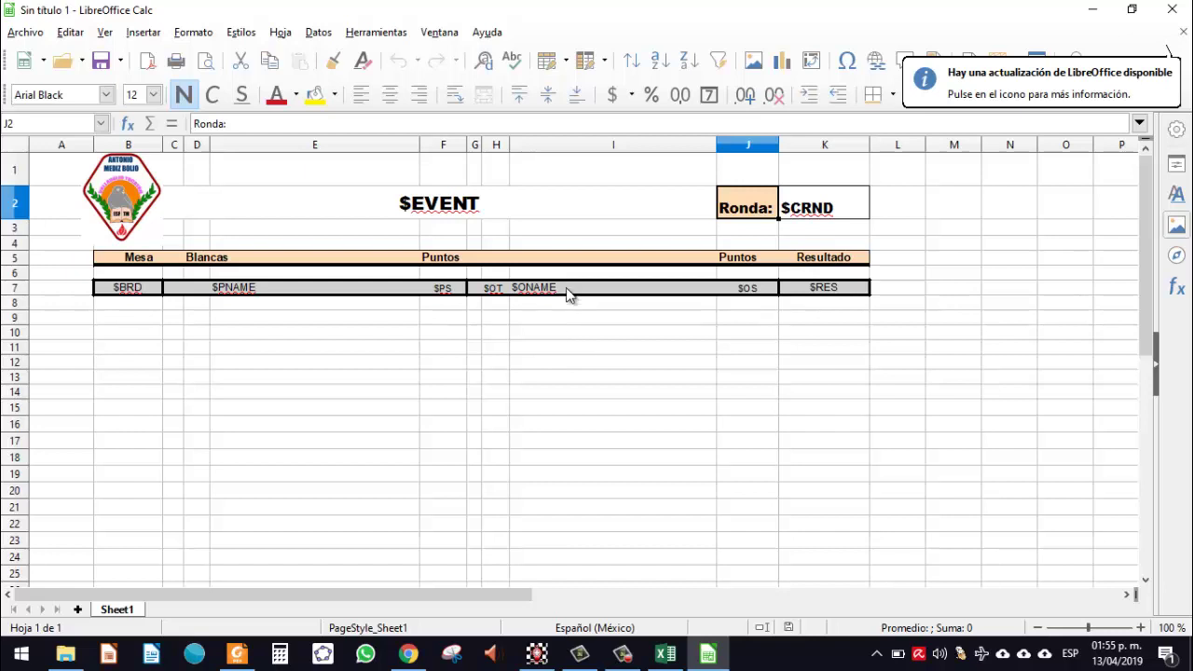
pyautogui.click(513, 207)
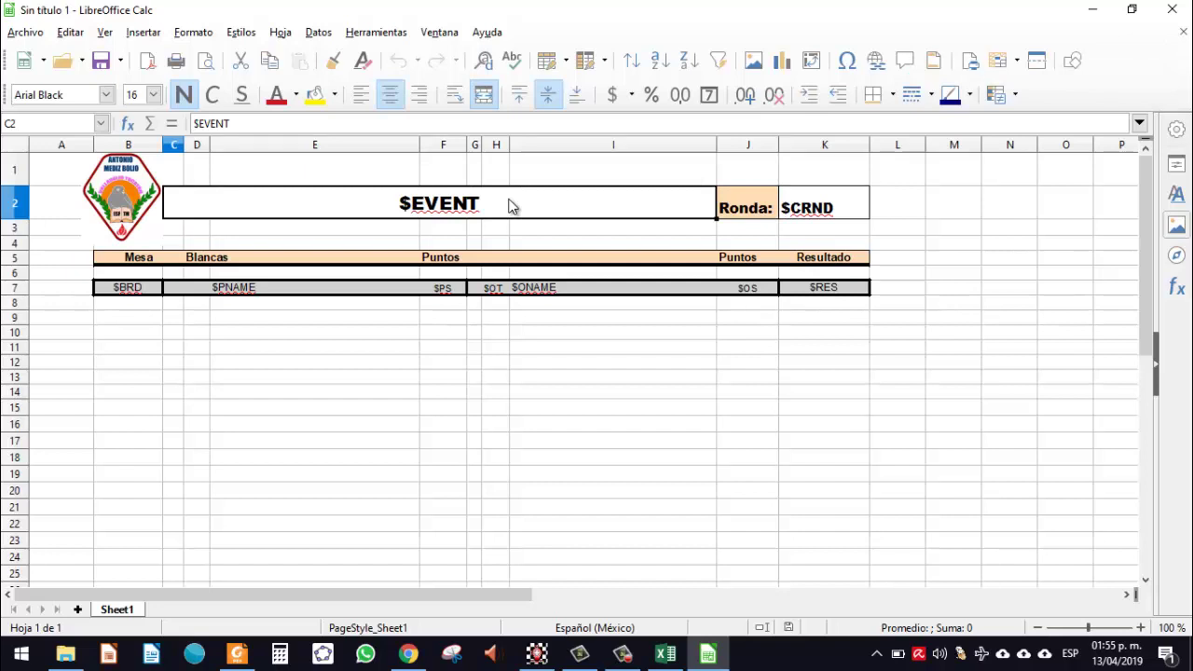
pyautogui.click(813, 211)
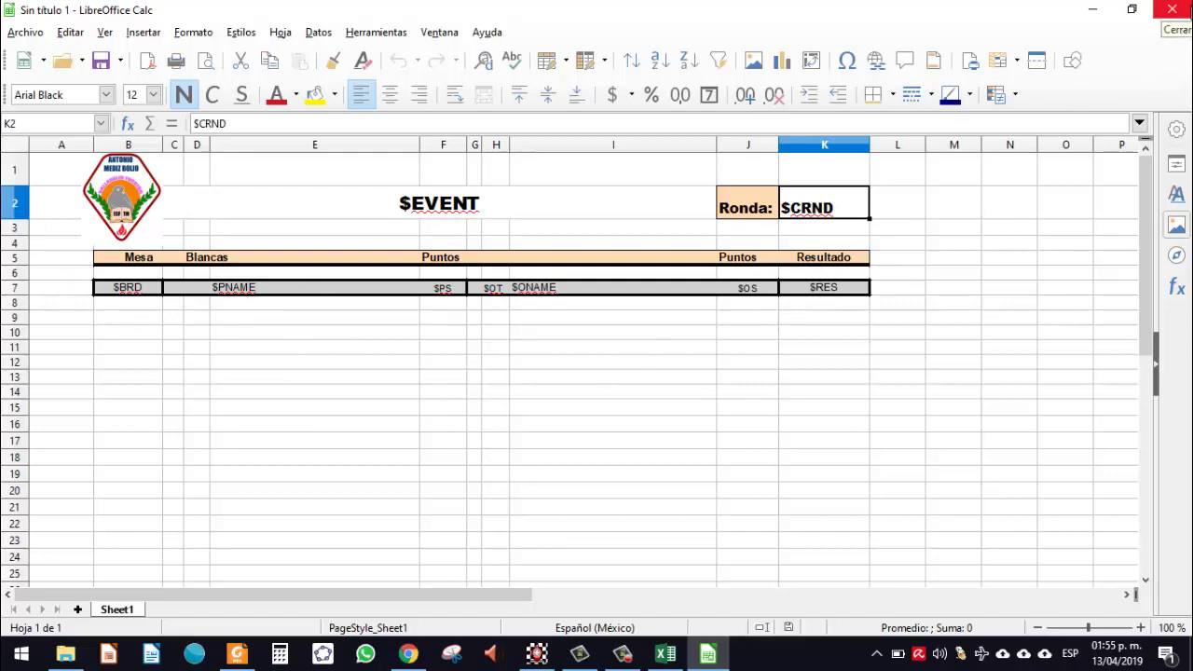
pyautogui.click(1171, 10)
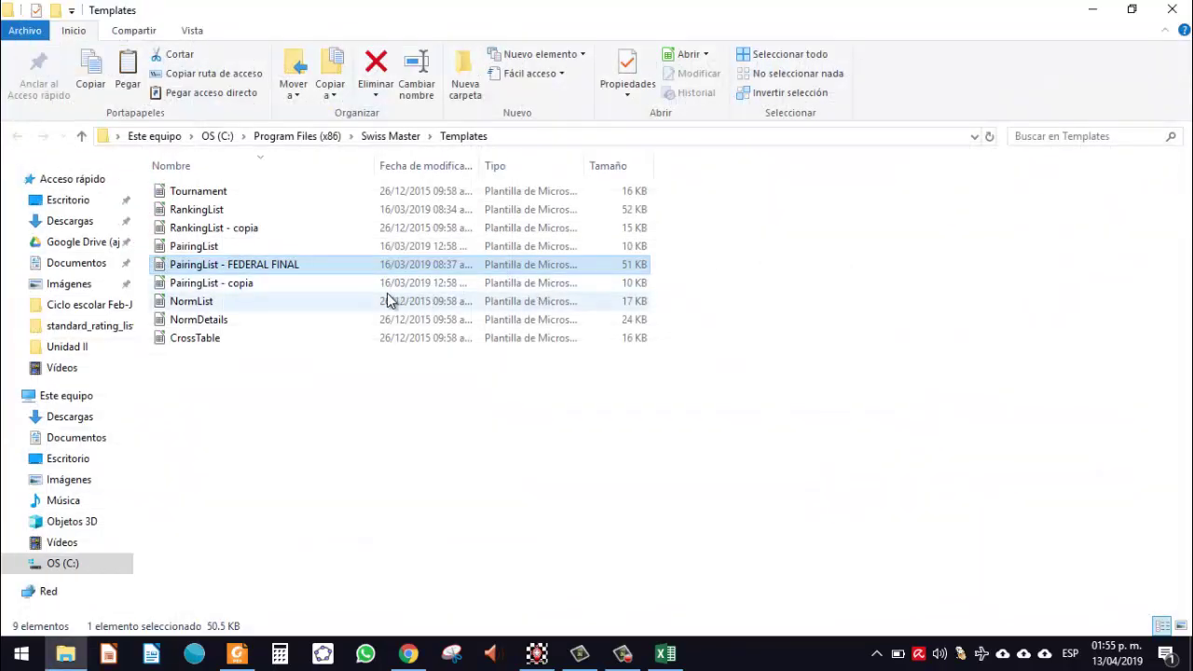
# Permanently delete the original PairingList template from the Templates folder.
pyautogui.click(230, 254)
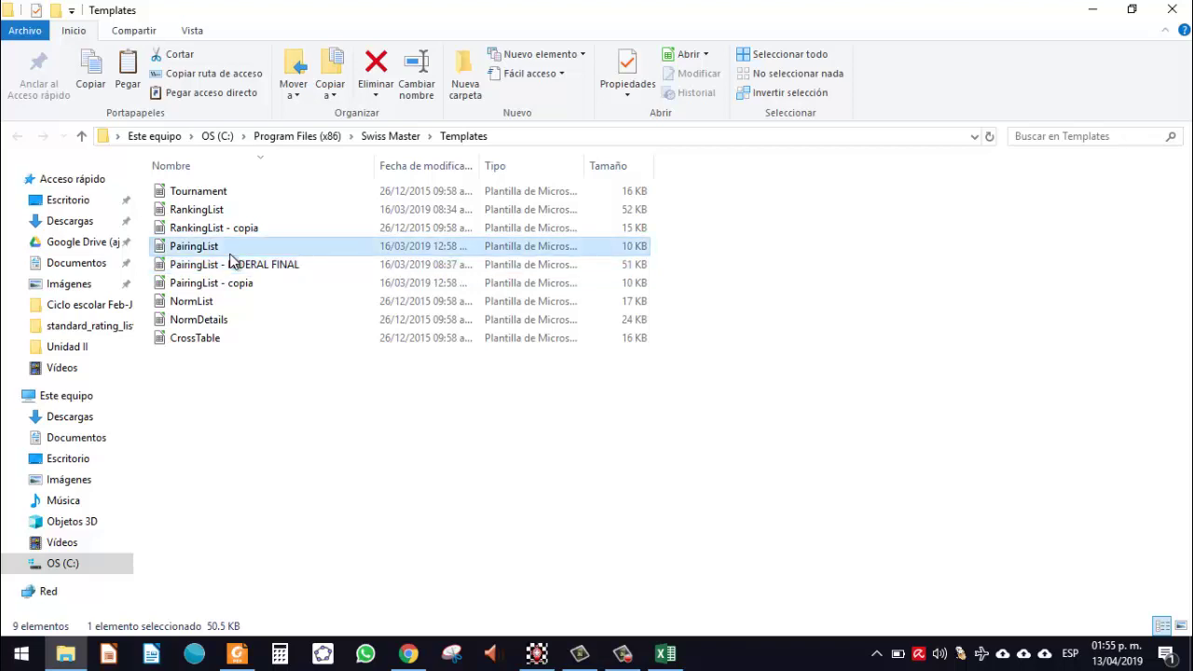
pyautogui.hotkey('shift', 'Delete')
pyautogui.press('Return')
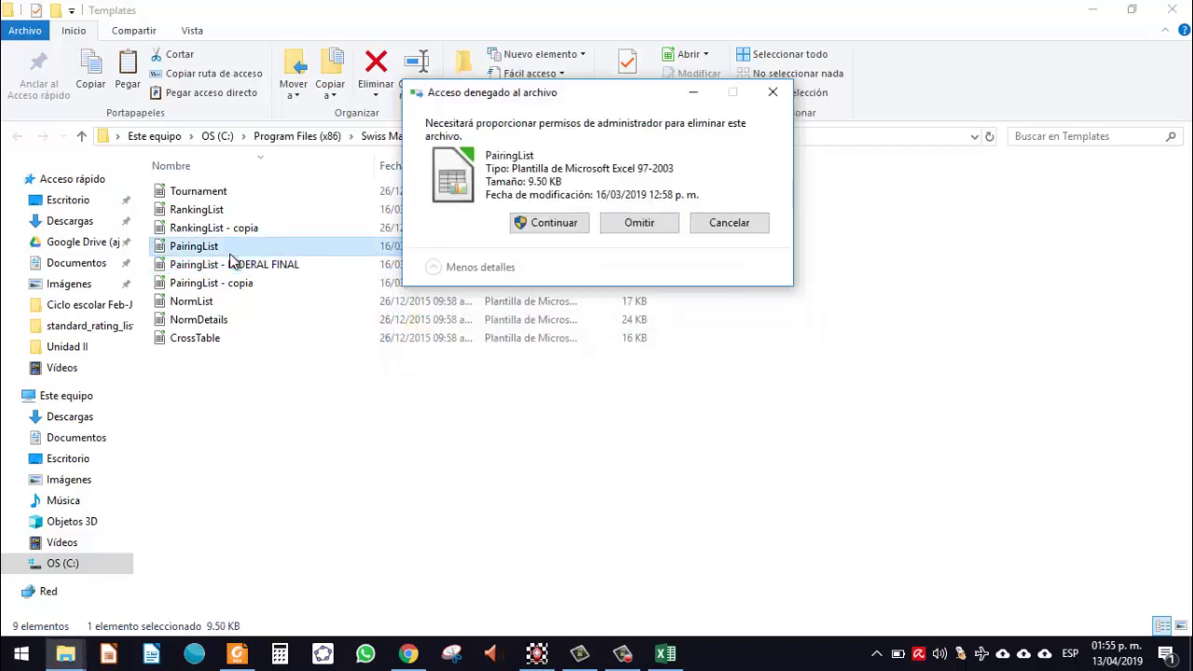
pyautogui.click(527, 229)
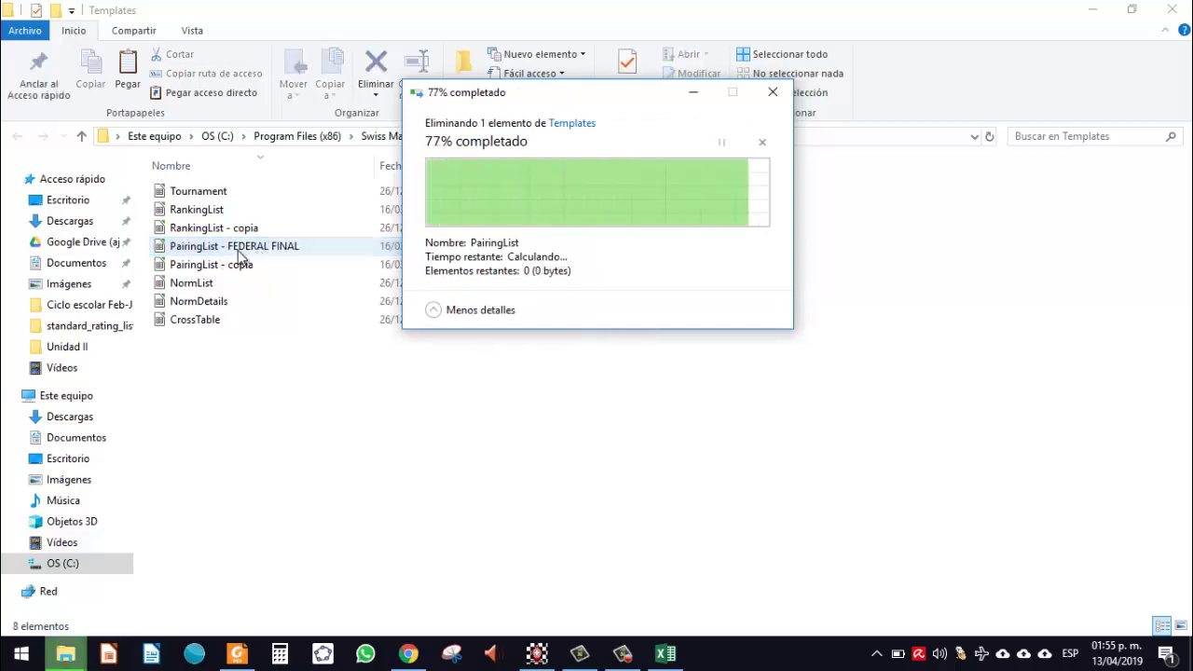
# Rename PairingList - FEDERAL FINAL to PairingList, then bring the PairingList1 workbook forward.
pyautogui.click(251, 247)
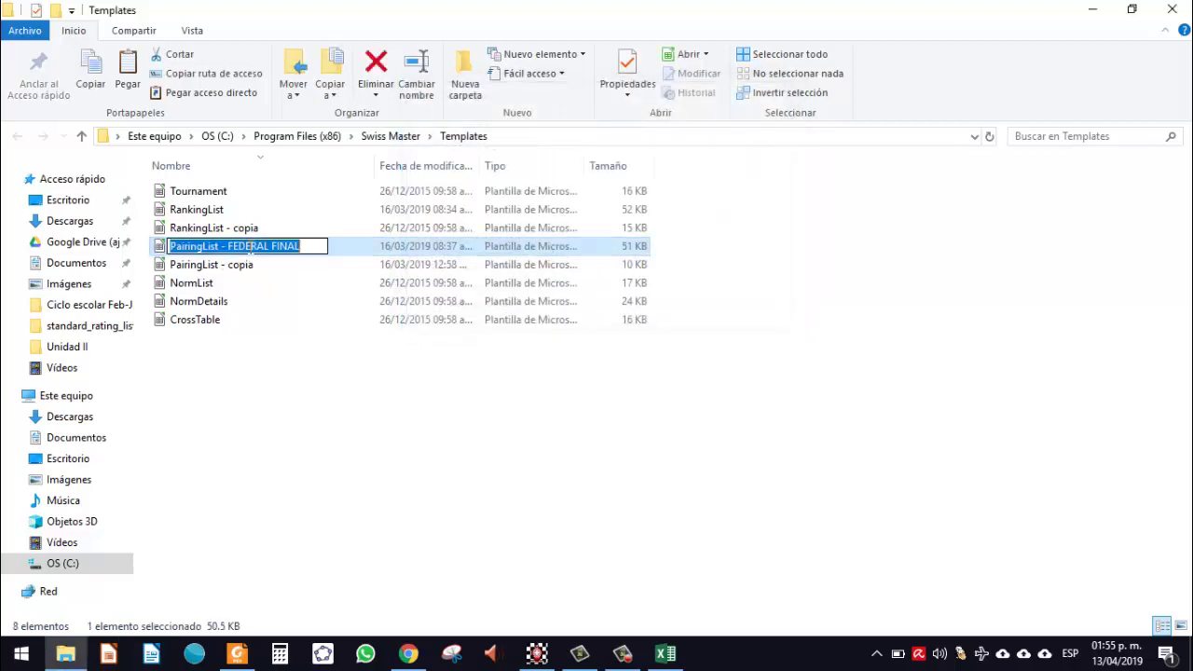
pyautogui.press('End')
pyautogui.press('BackSpace')
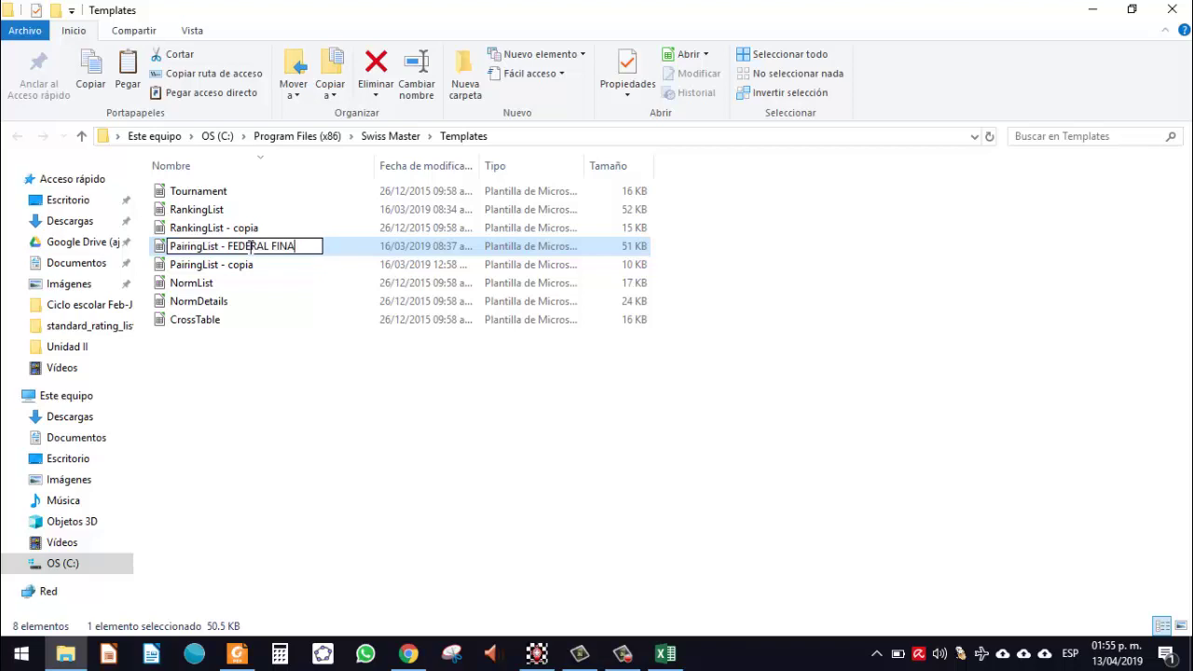
pyautogui.press('BackSpace')
pyautogui.press('BackSpace')
pyautogui.press('BackSpace')
pyautogui.press('BackSpace')
pyautogui.press('BackSpace')
pyautogui.press('BackSpace')
pyautogui.press('BackSpace')
pyautogui.press('BackSpace')
pyautogui.press('BackSpace')
pyautogui.press('BackSpace')
pyautogui.press('BackSpace')
pyautogui.press('BackSpace')
pyautogui.press('BackSpace')
pyautogui.press('BackSpace')
pyautogui.press('BackSpace')
pyautogui.press('Return')
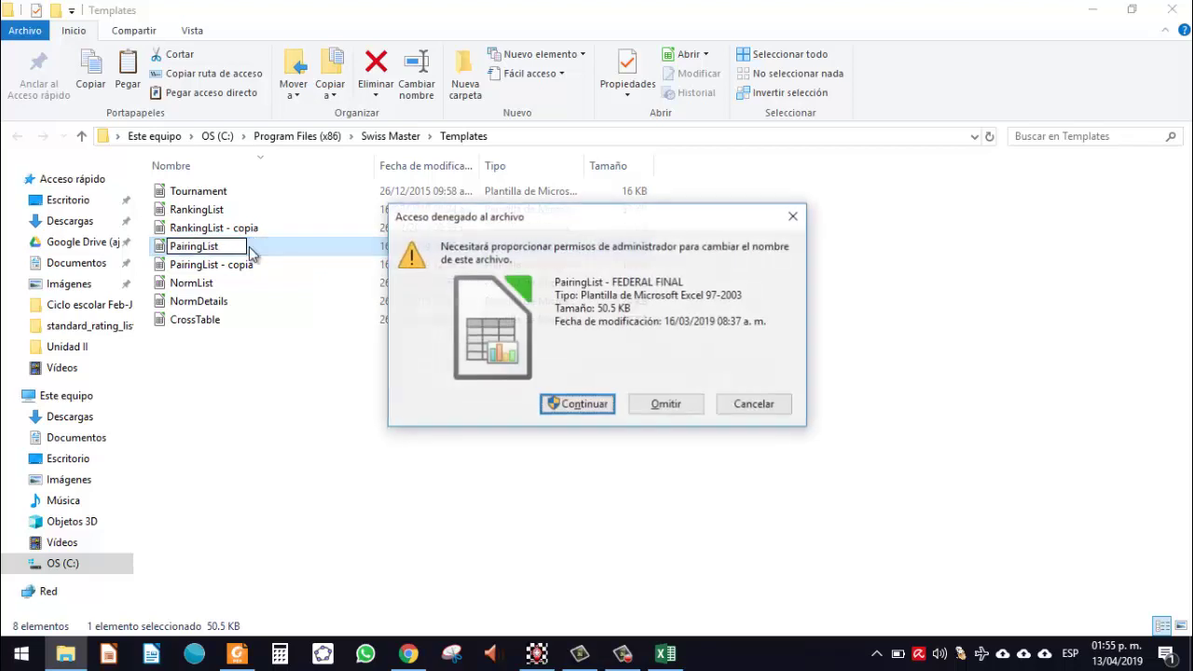
pyautogui.click(597, 404)
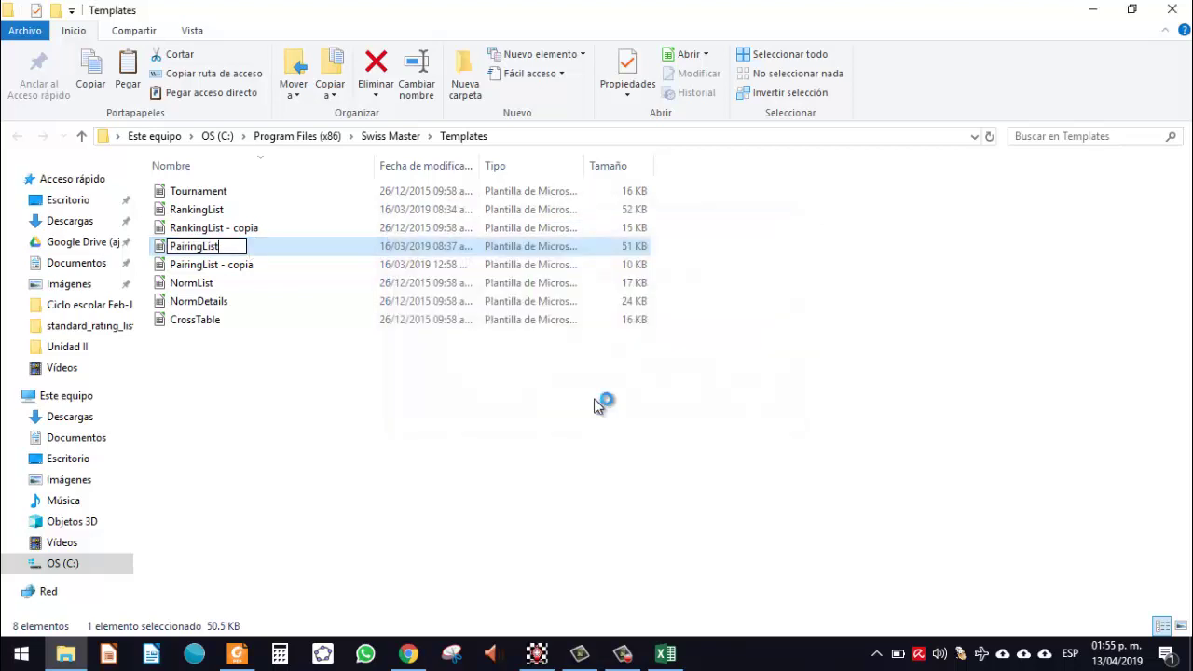
pyautogui.click(666, 654)
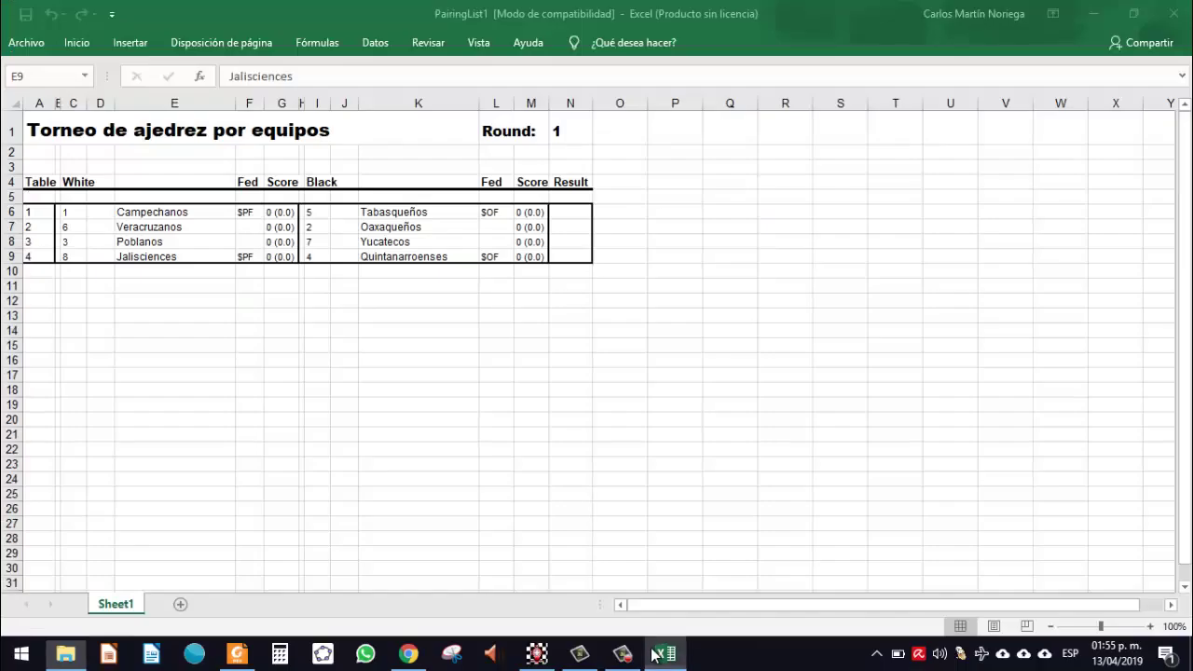
# Close the PairingList1 workbook and return to the Swiss Master team pairings.
pyautogui.click(1173, 14)
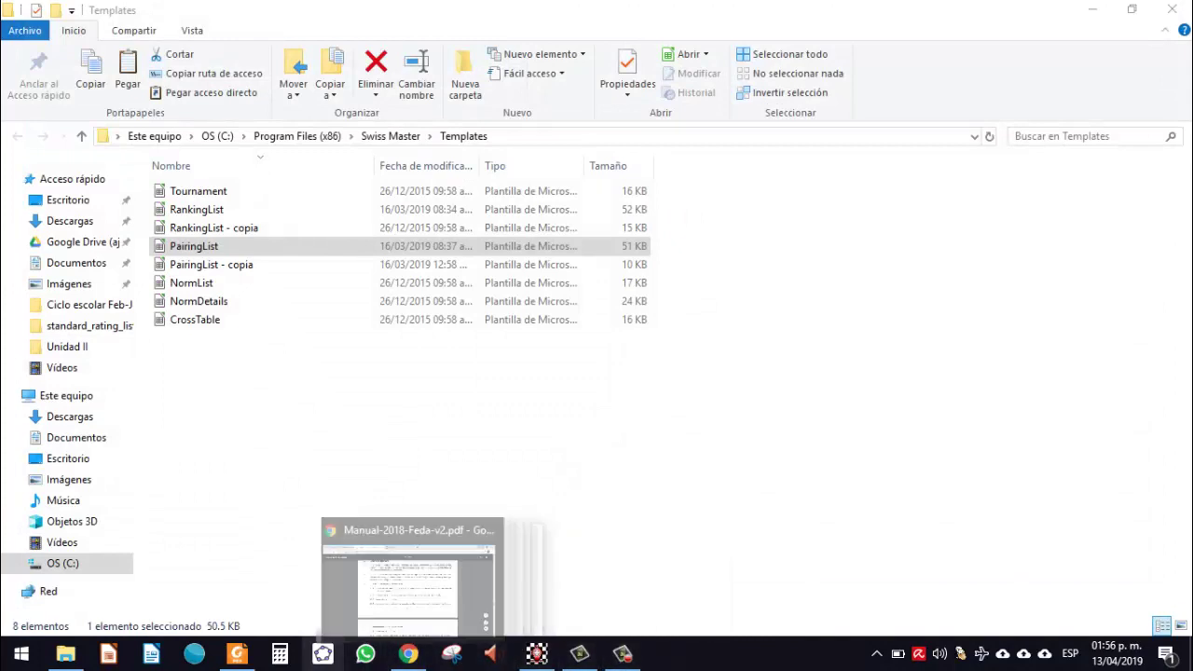
pyautogui.click(237, 654)
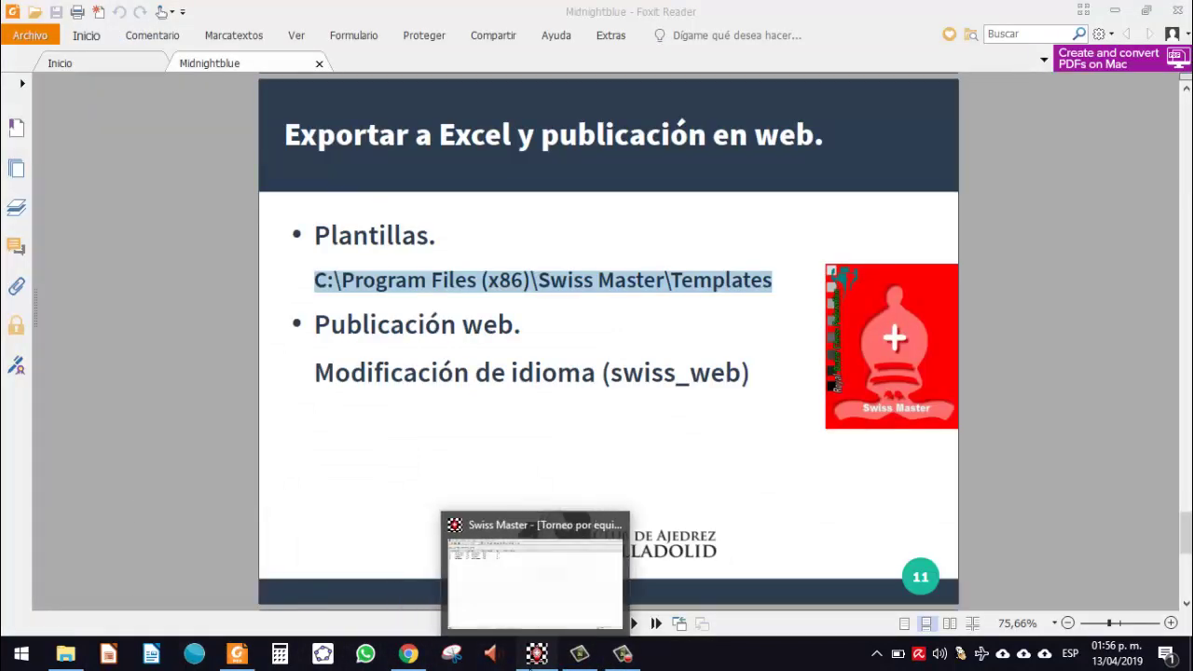
pyautogui.click(535, 653)
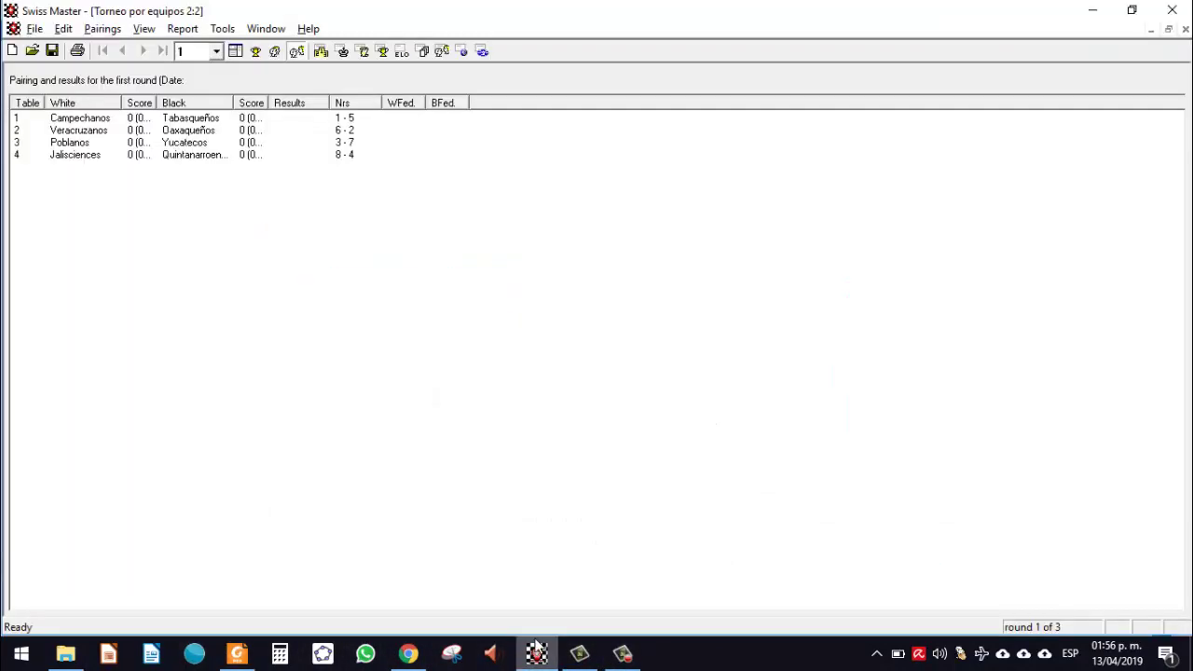
# Re-export round 1 pairings to Excel with '- default template -' and dismiss the sign-in prompt.
pyautogui.click(222, 29)
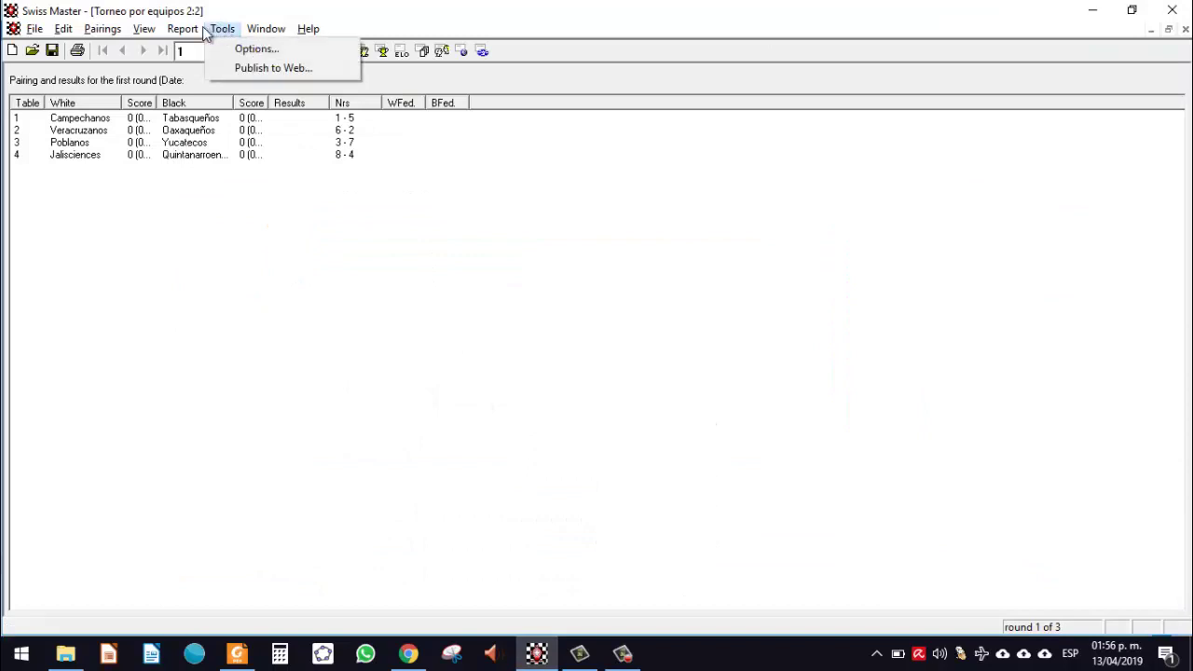
pyautogui.moveTo(182, 32)
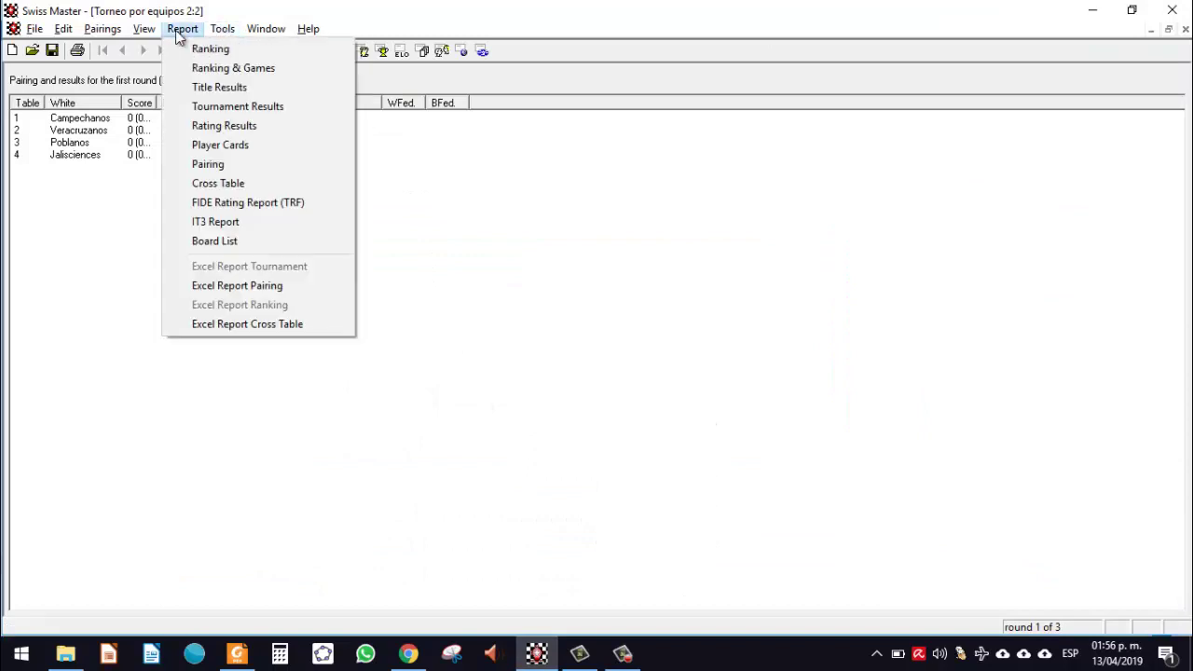
pyautogui.click(274, 285)
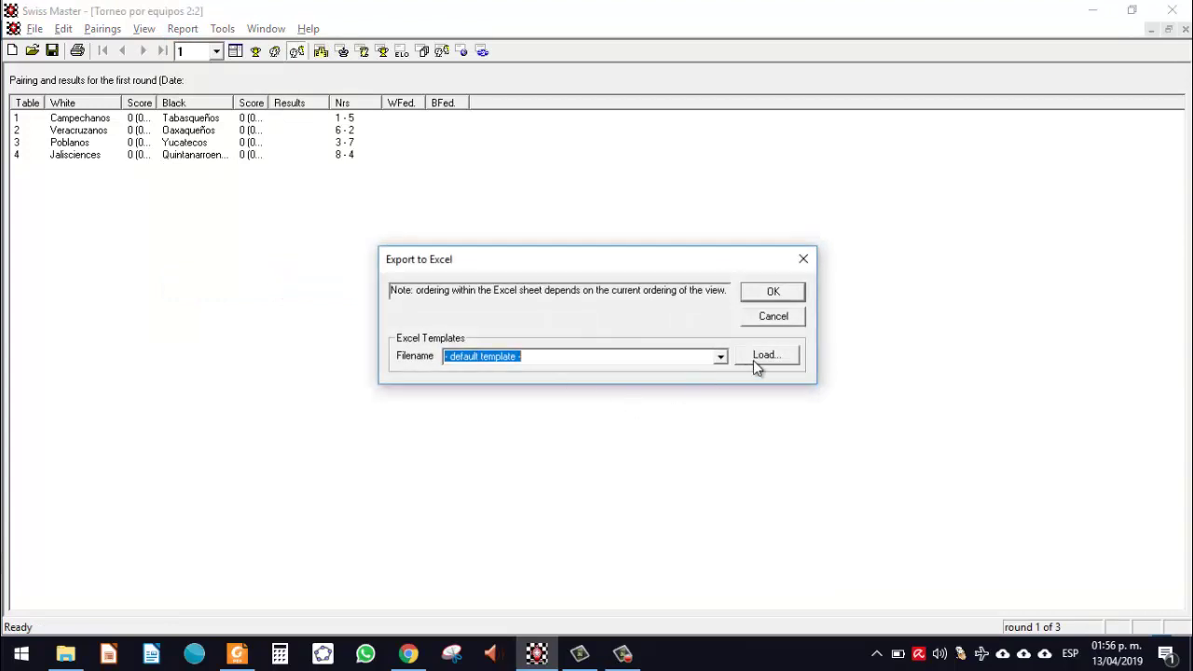
pyautogui.click(720, 356)
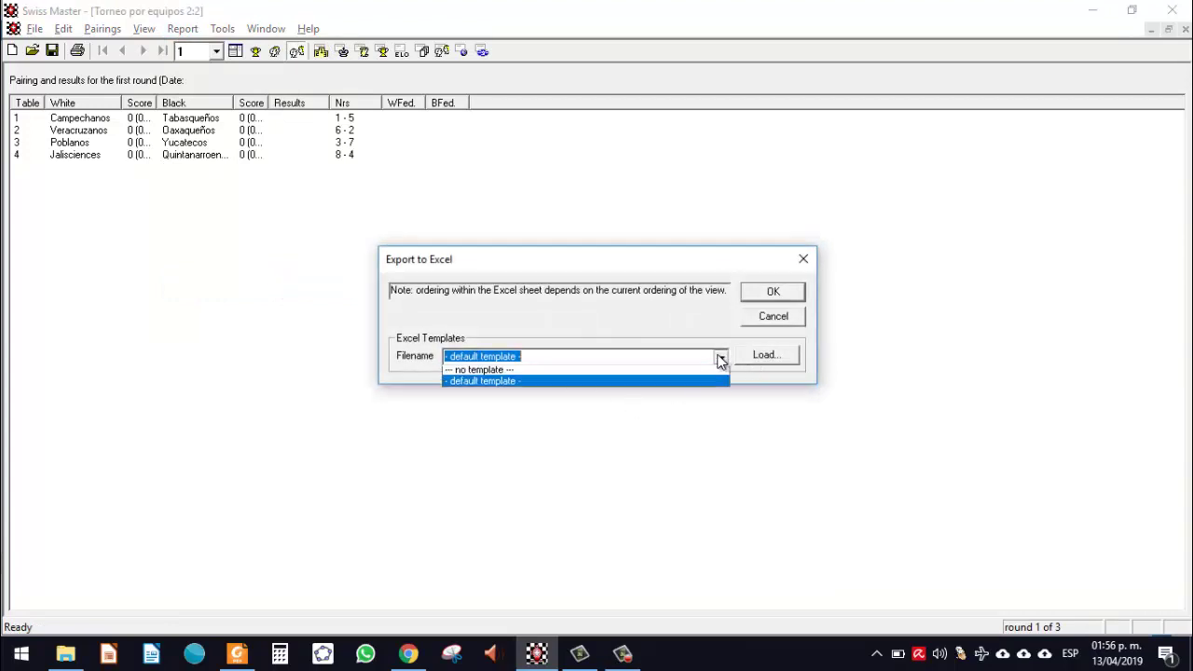
pyautogui.click(621, 390)
pyautogui.click(757, 295)
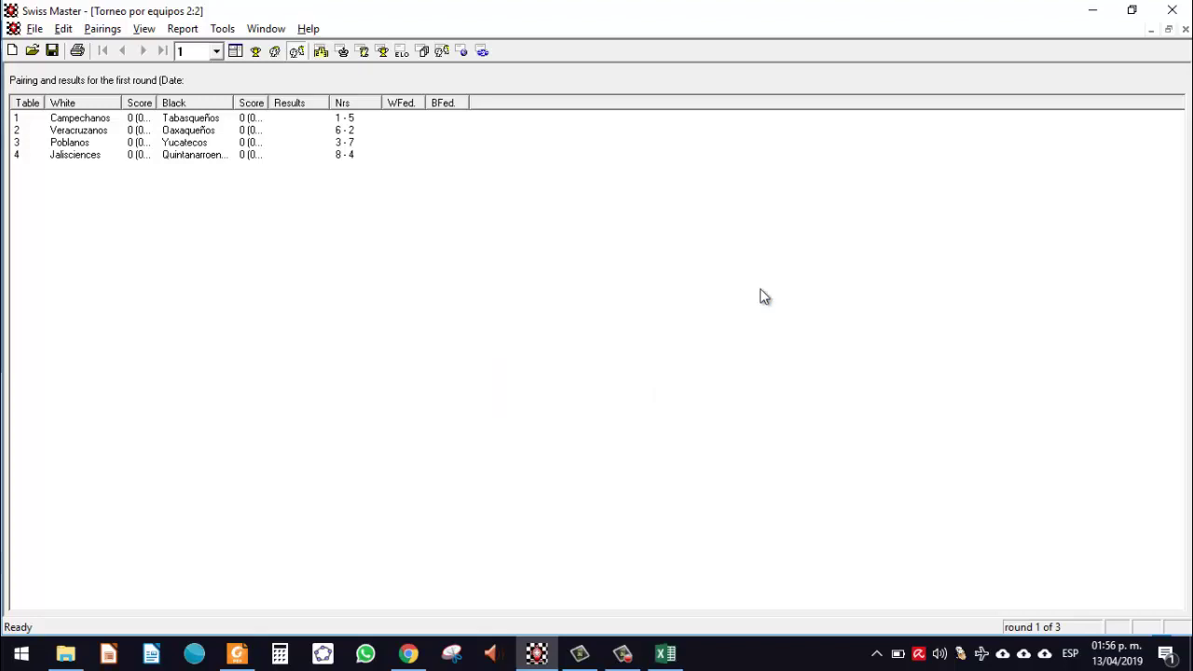
pyautogui.click(677, 648)
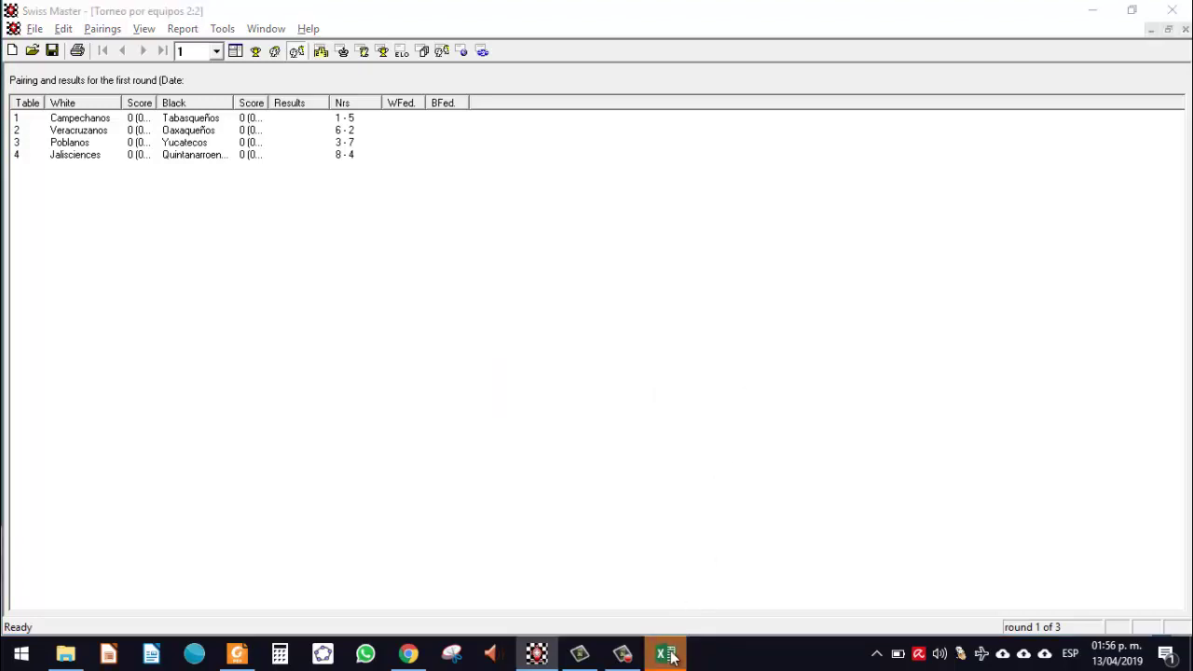
pyautogui.click(866, 26)
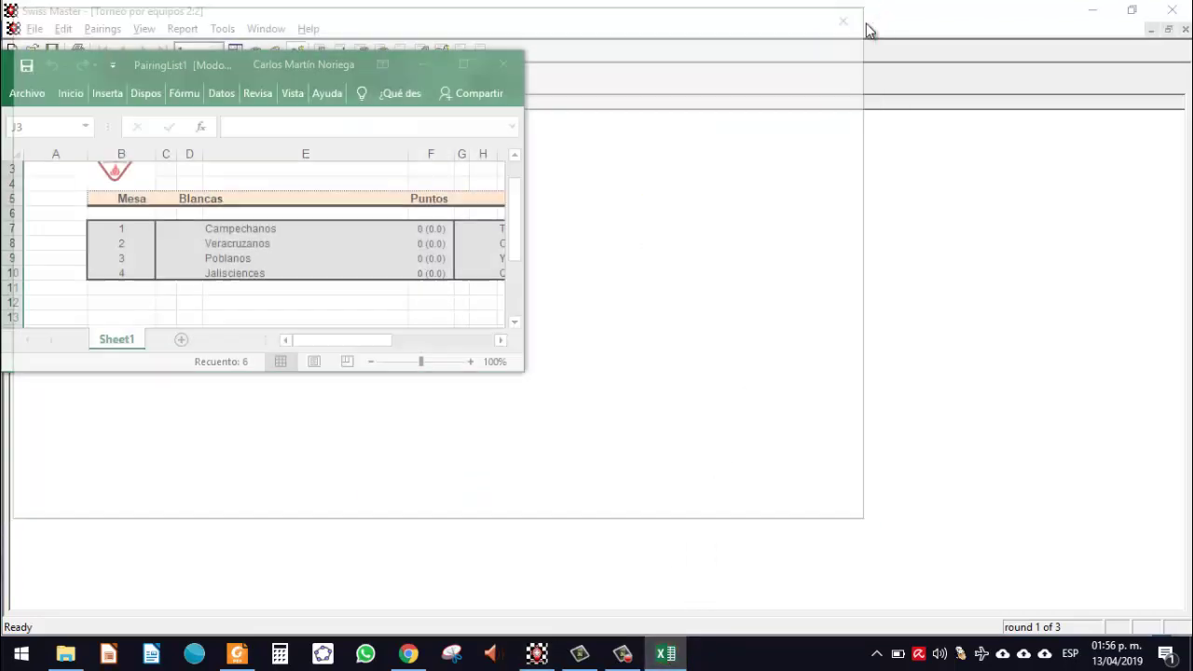
# Maximize the PairingList1 workbook and inspect the 'Torneo de ajedrez por equipos' title area.
pyautogui.click(463, 64)
pyautogui.click(625, 174)
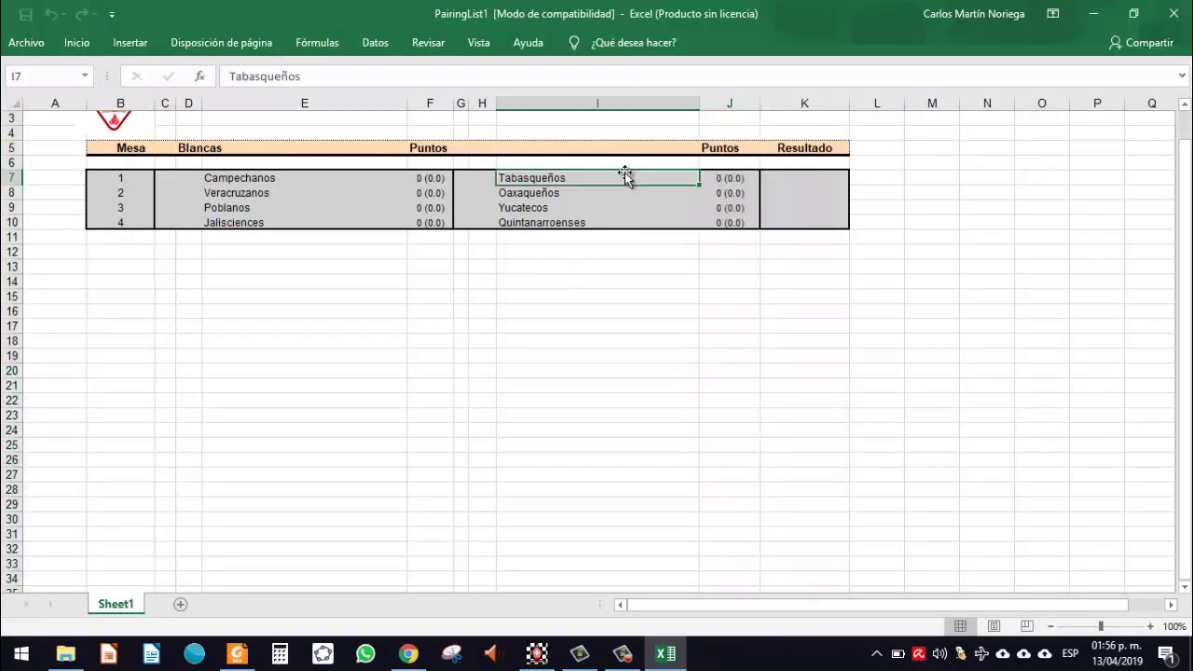
pyautogui.press('Up')
pyautogui.press('Up')
pyautogui.press('Up')
pyautogui.press('Up')
pyautogui.press('Up')
pyautogui.press('Up')
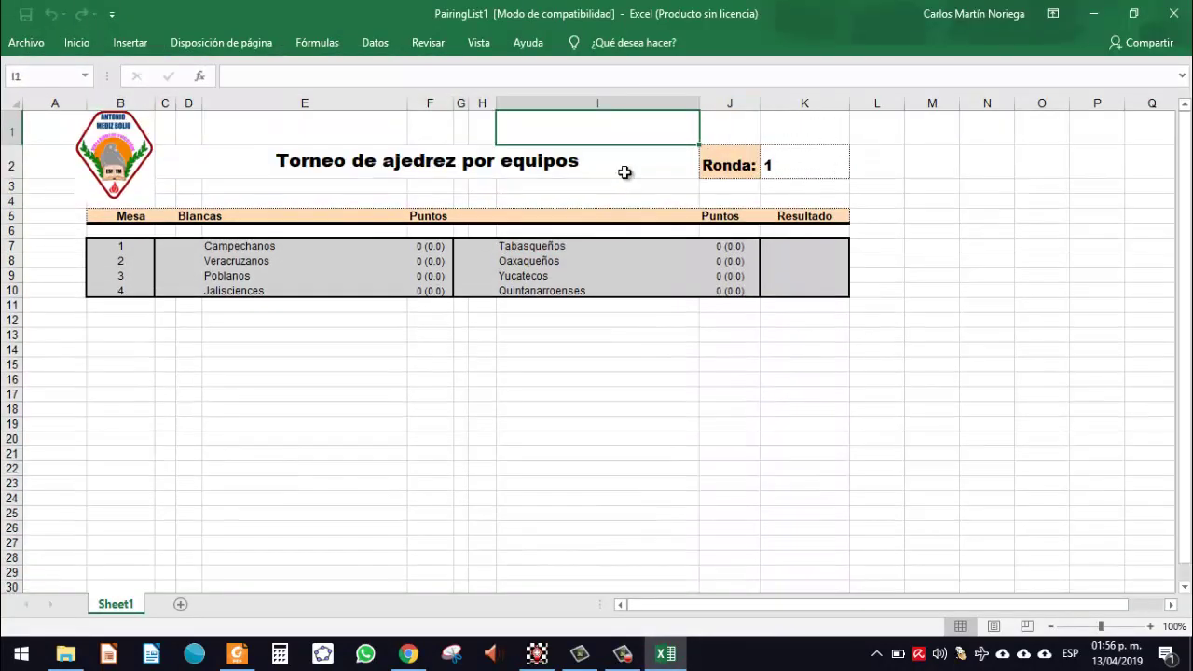
pyautogui.press('Down')
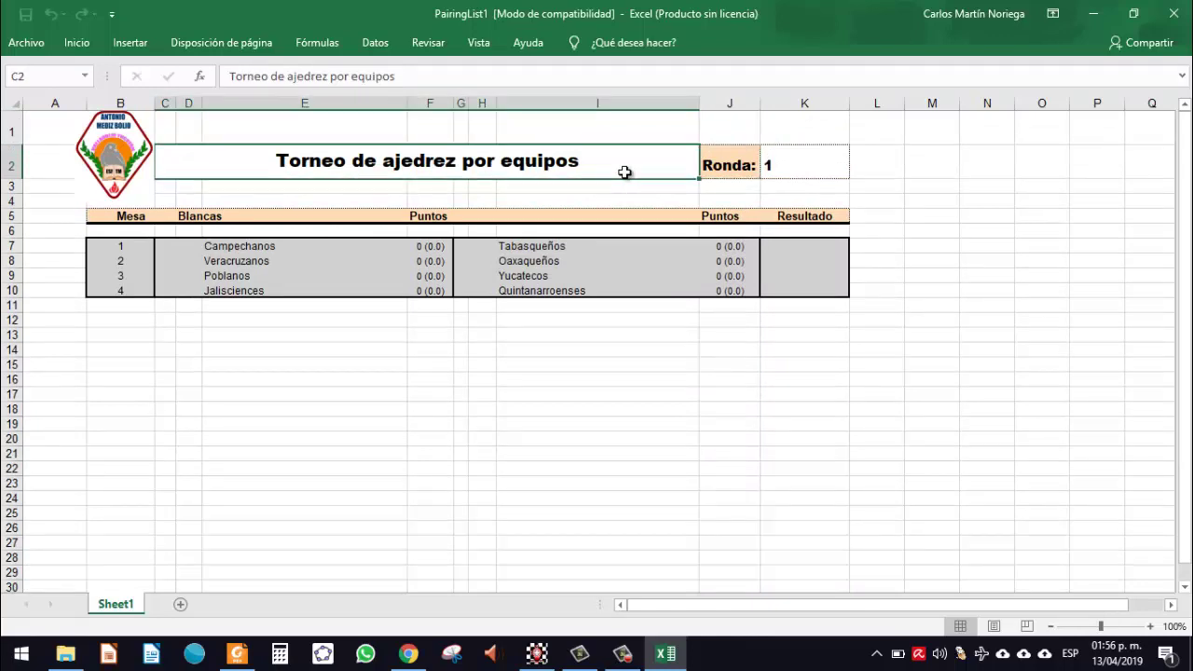
pyautogui.press('Left')
pyautogui.press('Down')
# Check the Mesa heading and first pairing row, then close Excel.
pyautogui.press('Right')
pyautogui.press('Down')
pyautogui.press('Down')
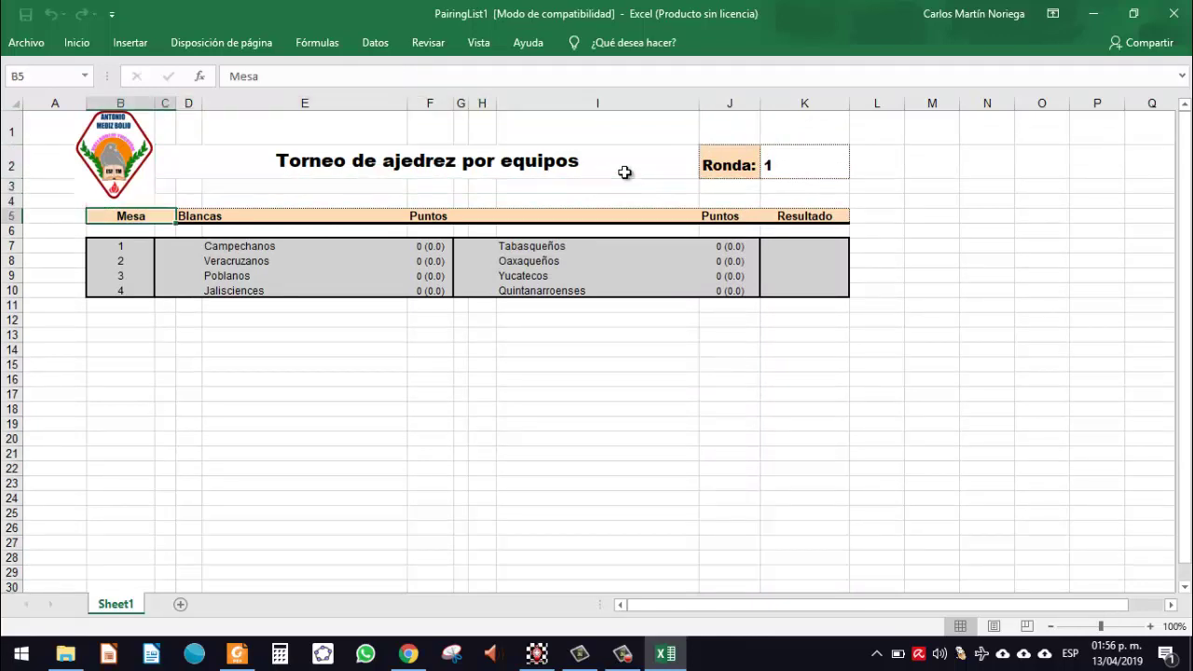
pyautogui.press('Right')
pyautogui.press('Down')
pyautogui.press('Down')
pyautogui.press('Right')
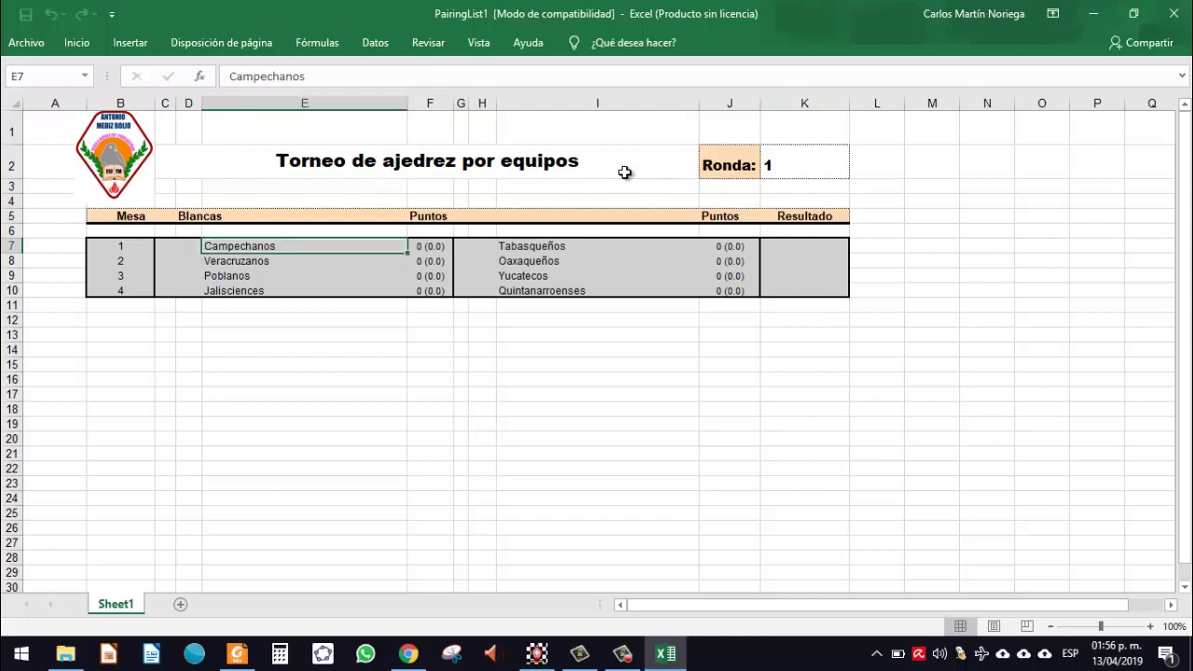
pyautogui.press('Right')
pyautogui.press('Right')
pyautogui.press('Right')
pyautogui.press('Right')
pyautogui.press('Up')
pyautogui.press('Up')
pyautogui.press('Up')
pyautogui.press('Up')
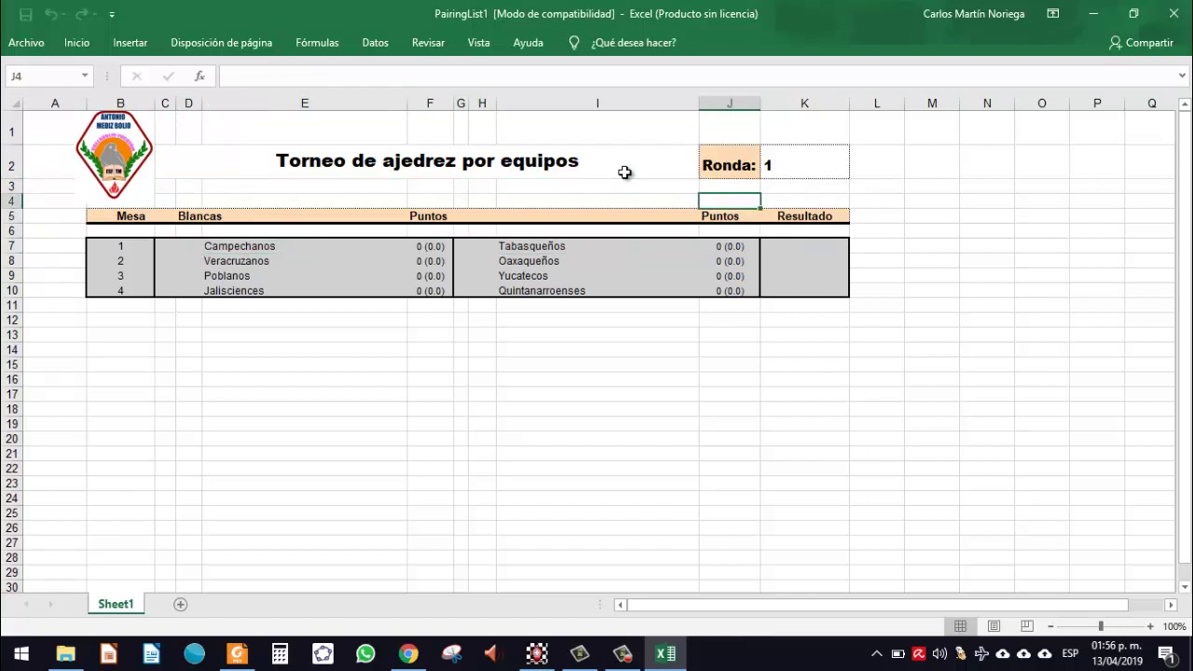
pyautogui.click(1173, 13)
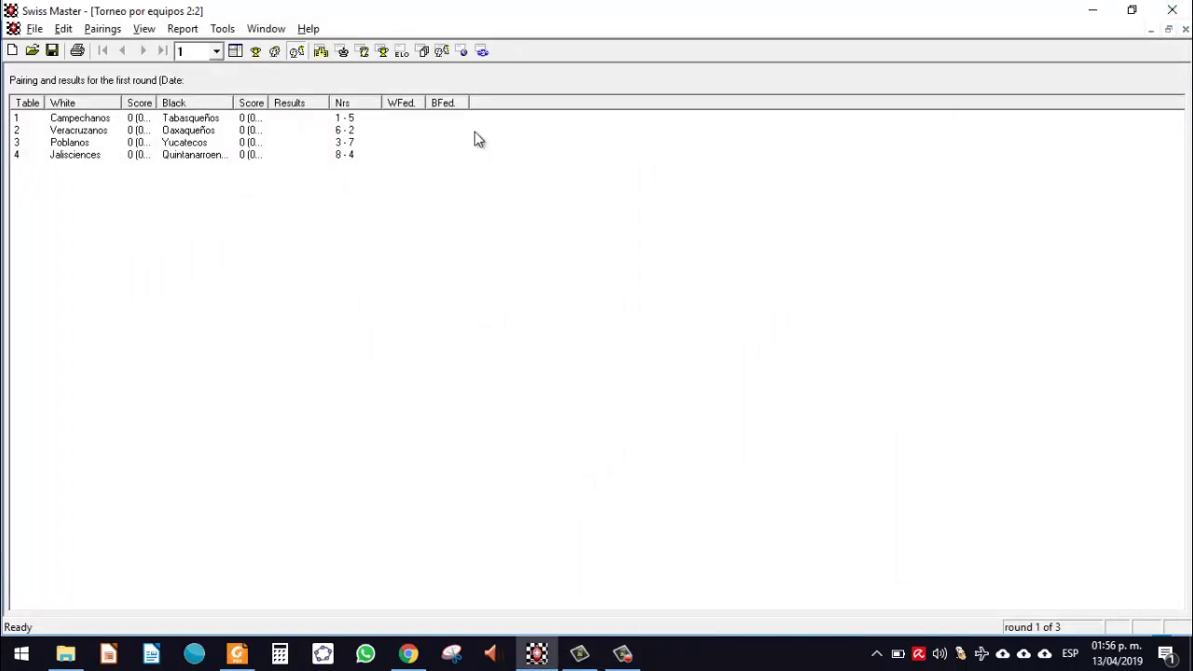
# In Publish to Web, exclude Females, Cross table, Floats and PGN, keeping absent players shown.
pyautogui.click(224, 29)
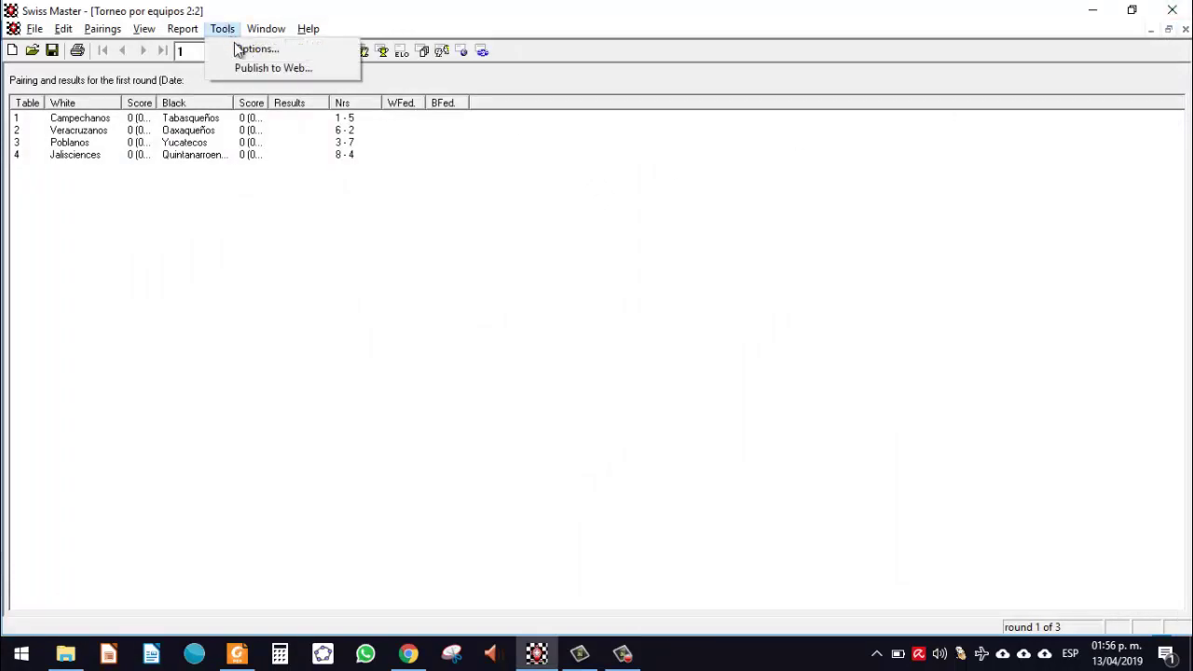
pyautogui.click(294, 74)
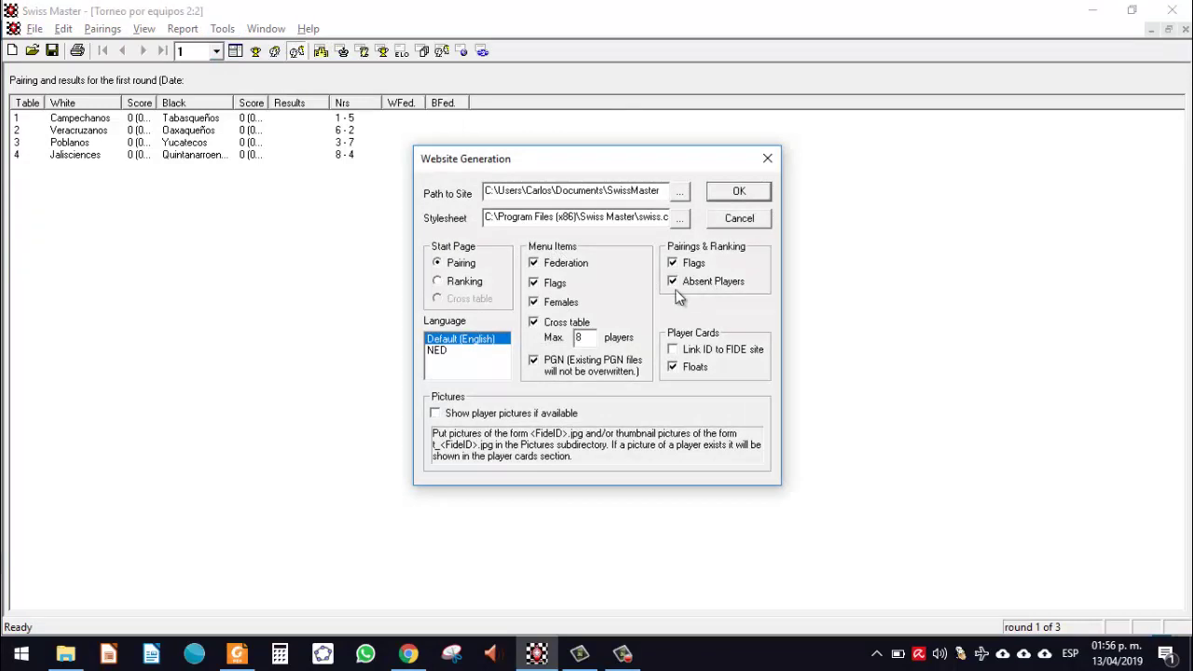
pyautogui.click(558, 302)
pyautogui.click(535, 323)
pyautogui.click(675, 370)
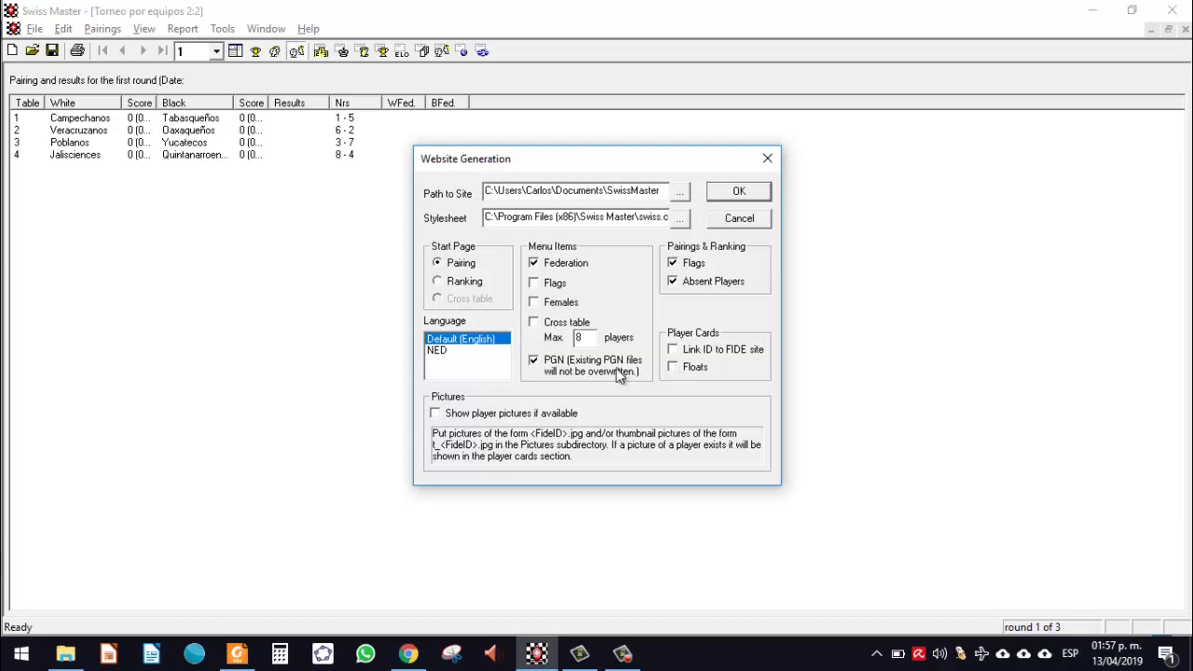
pyautogui.click(535, 361)
pyautogui.click(674, 282)
pyautogui.click(673, 281)
# Set the site language to NED, drop Federation, and generate the website.
pyautogui.click(442, 351)
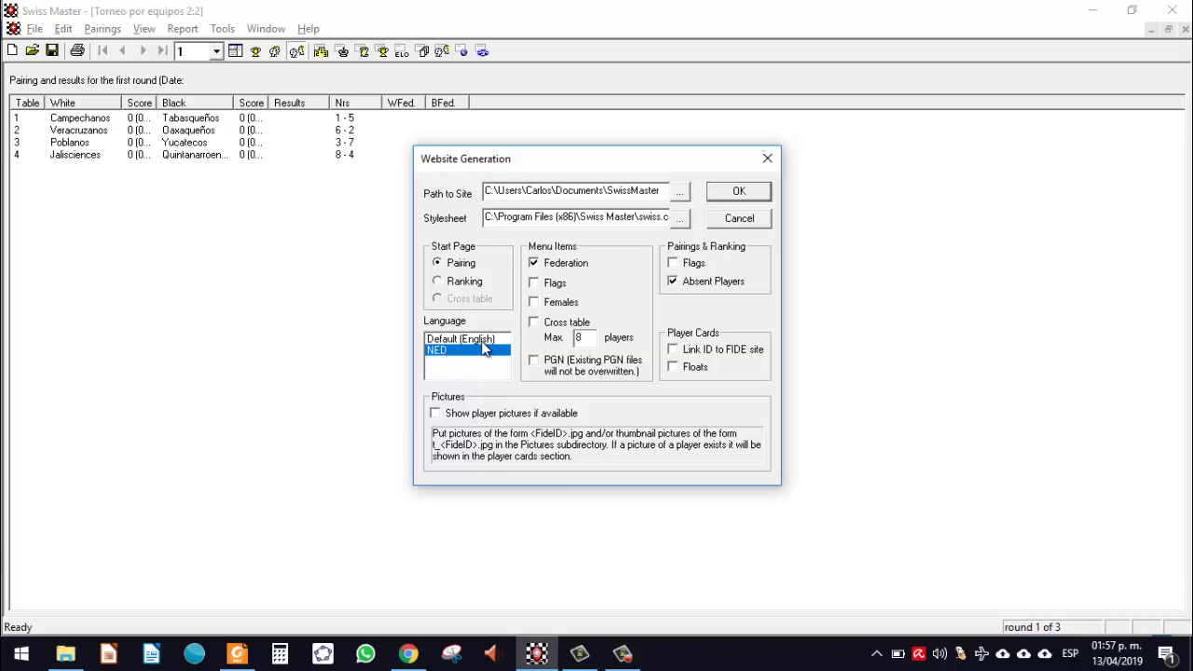
pyautogui.click(483, 341)
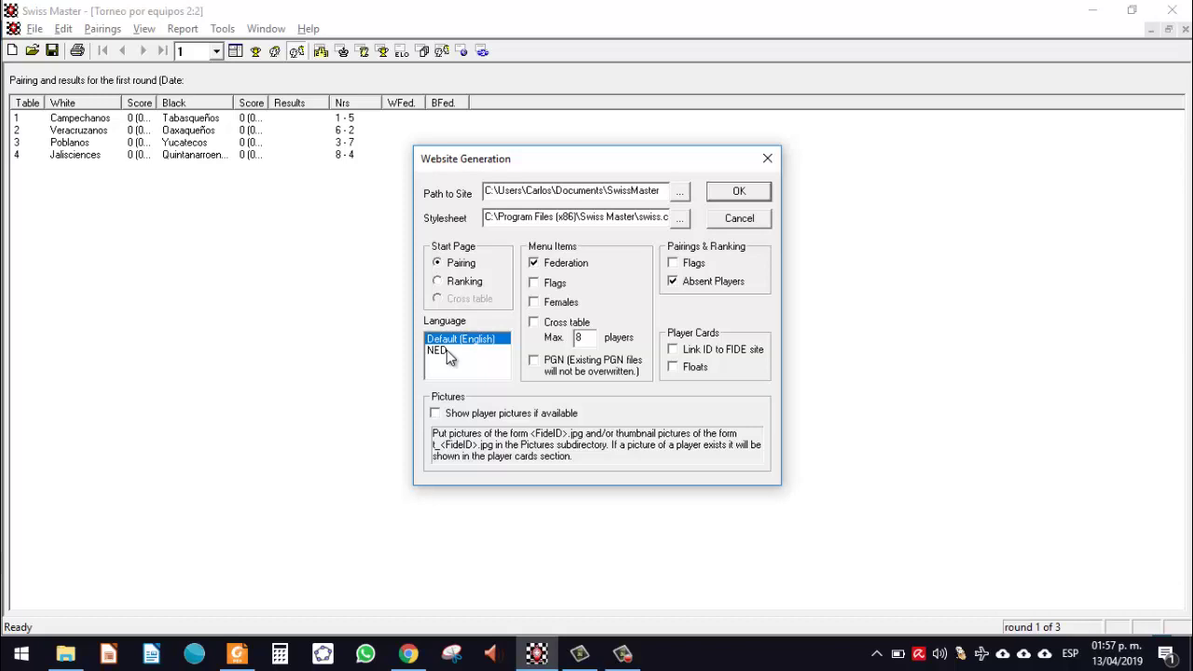
pyautogui.click(438, 350)
pyautogui.click(537, 264)
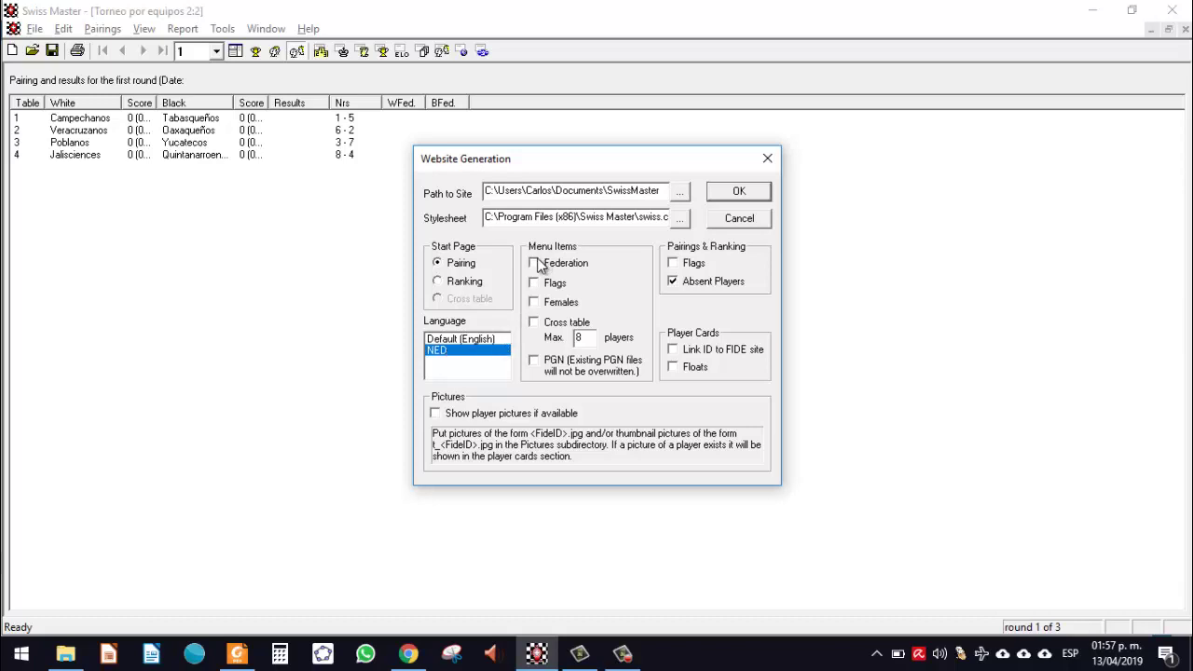
pyautogui.click(745, 197)
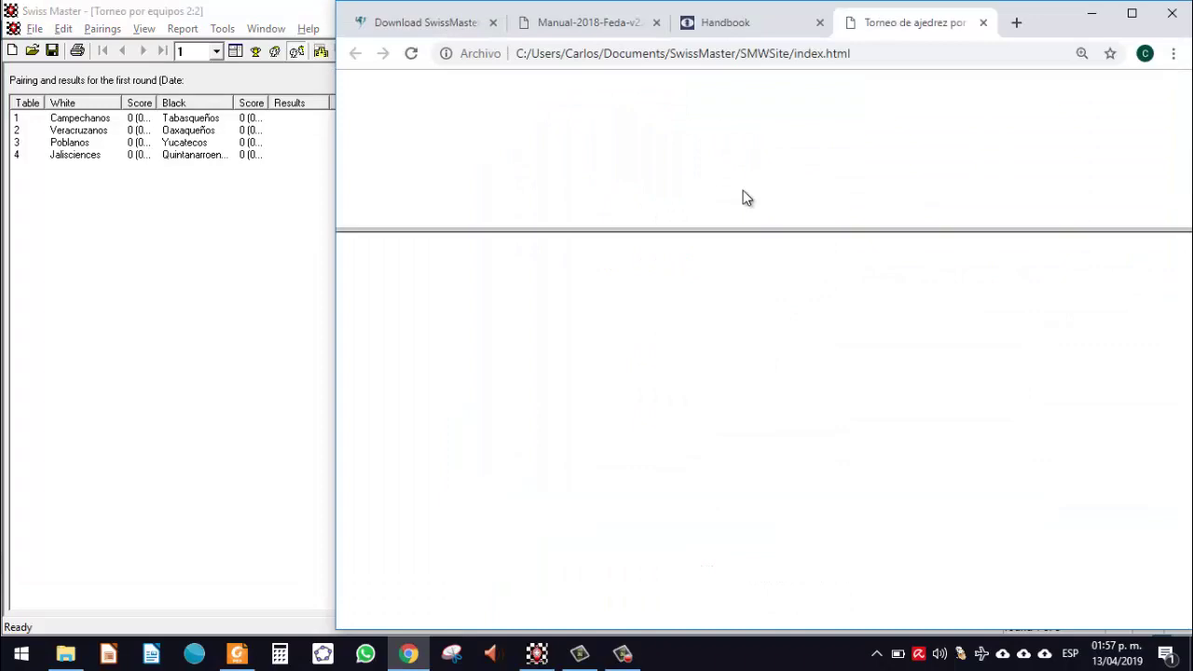
pyautogui.click(1131, 13)
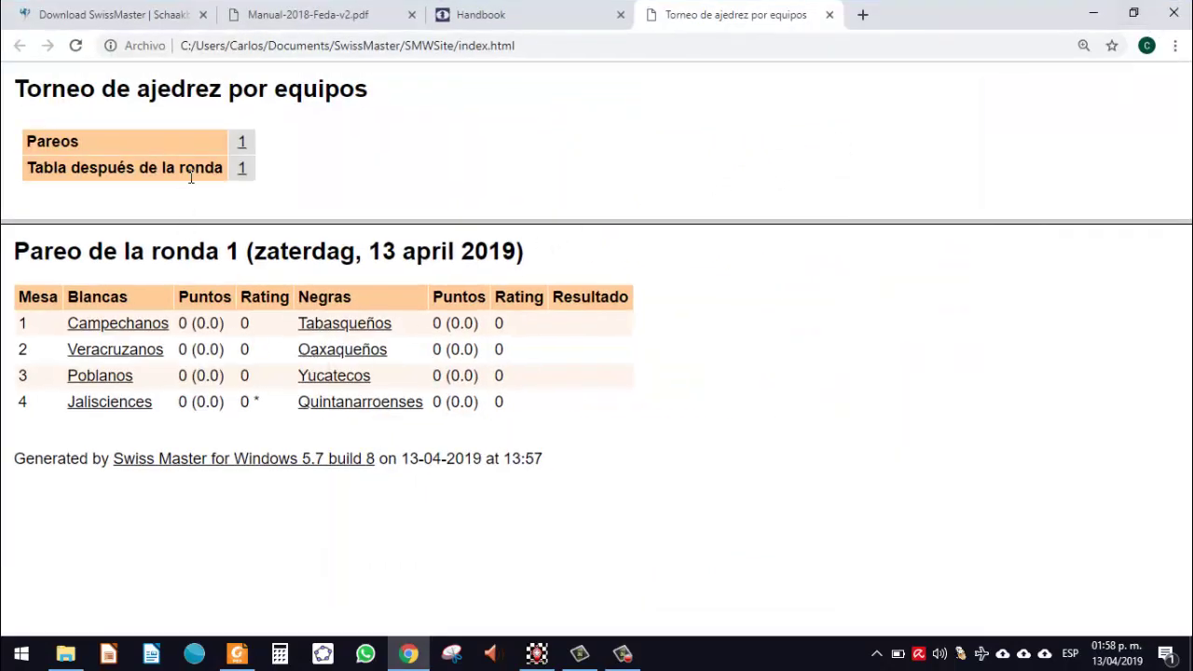
pyautogui.click(243, 170)
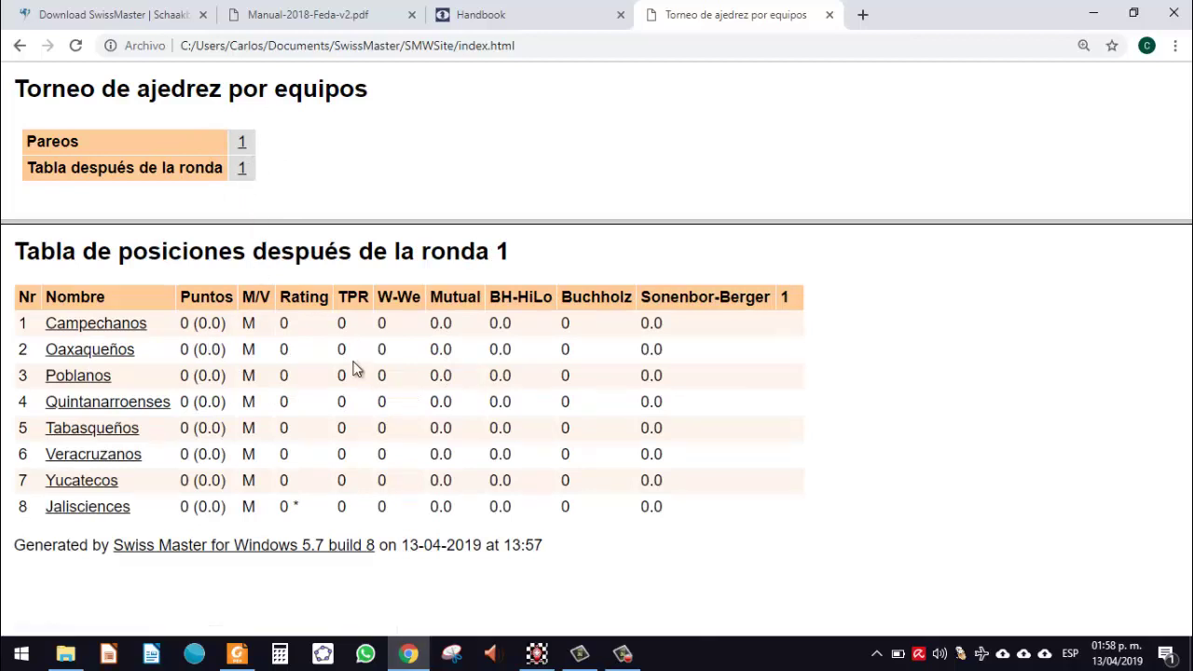
pyautogui.click(243, 145)
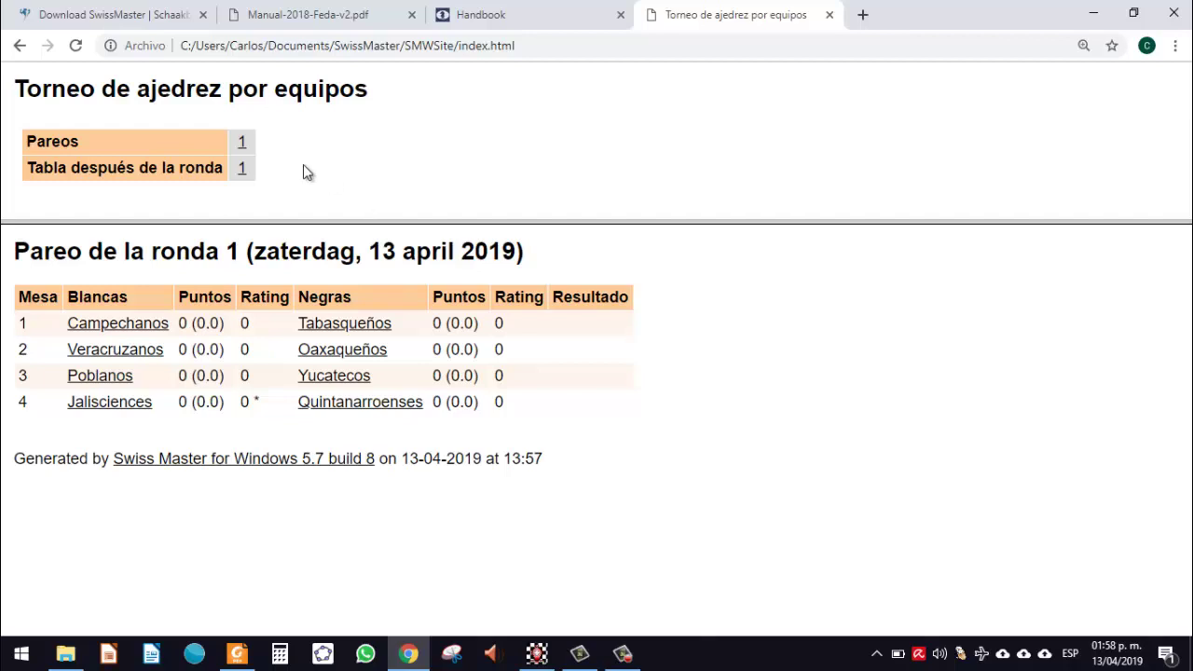
pyautogui.moveTo(258, 151); pyautogui.dragTo(288, 354)
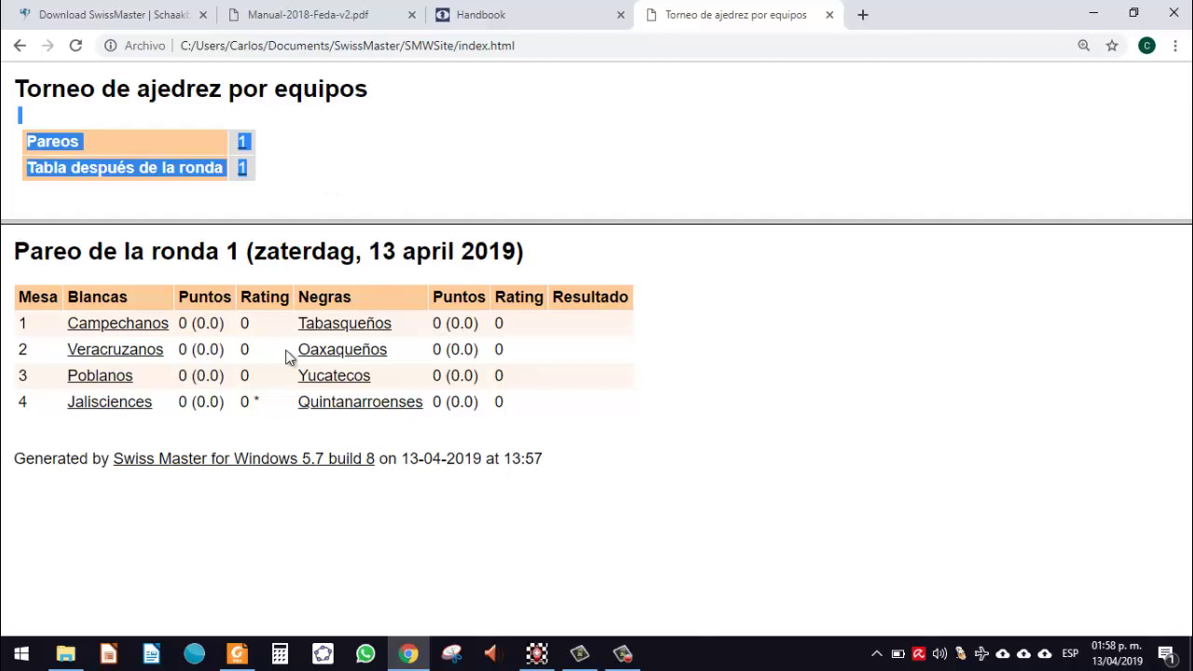
pyautogui.doubleClick(370, 252)
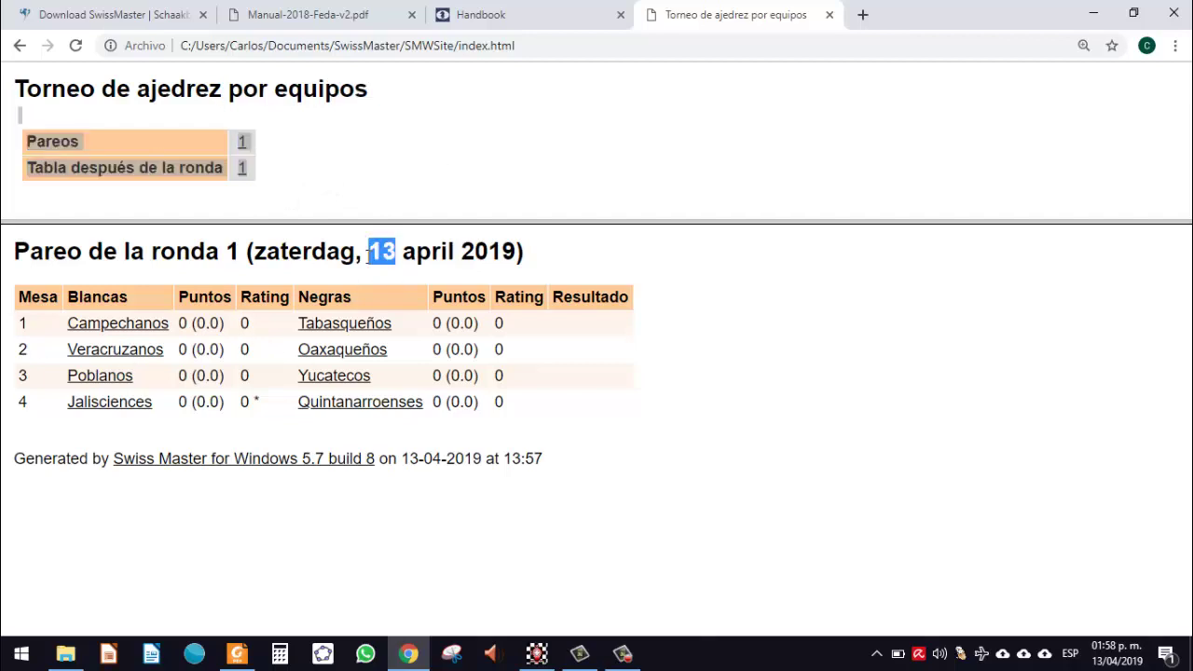
pyautogui.click(370, 253)
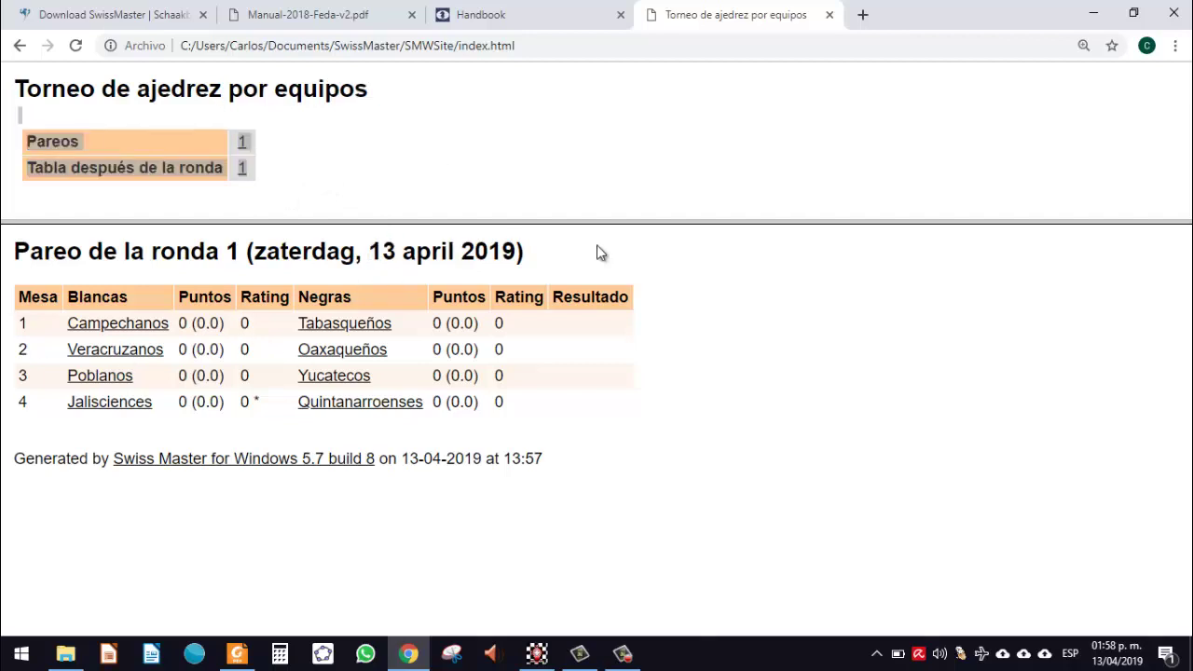
pyautogui.click(623, 191)
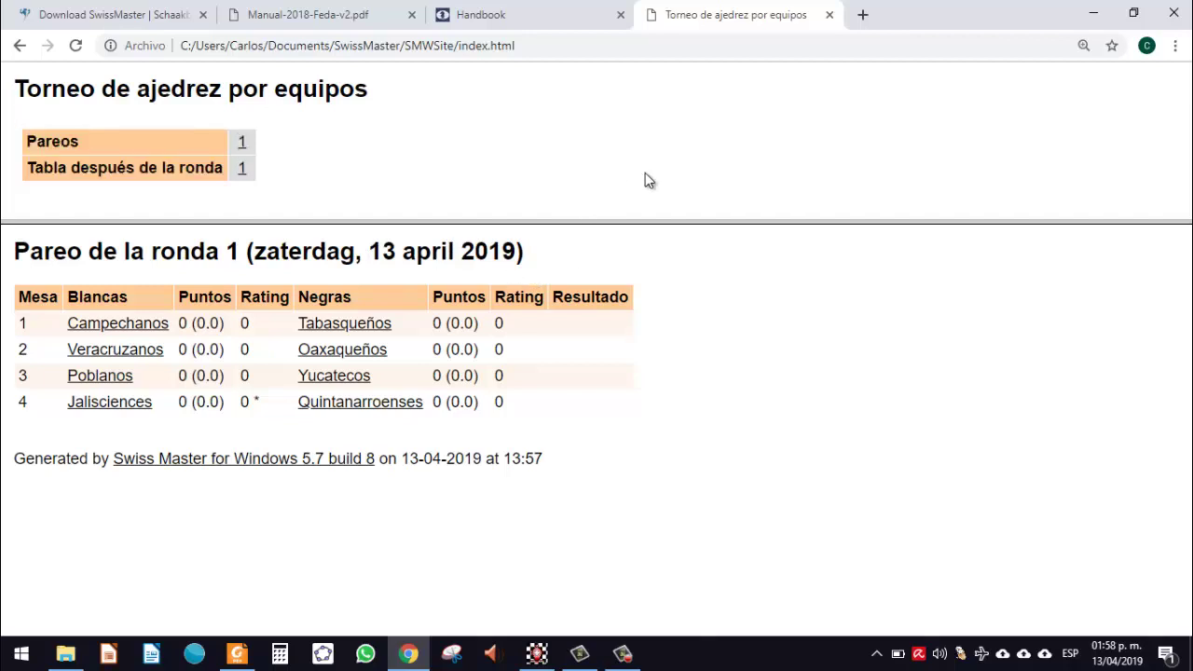
# Minimize Chrome and open Edit > Results for round 1 in Swiss Master.
pyautogui.click(1093, 13)
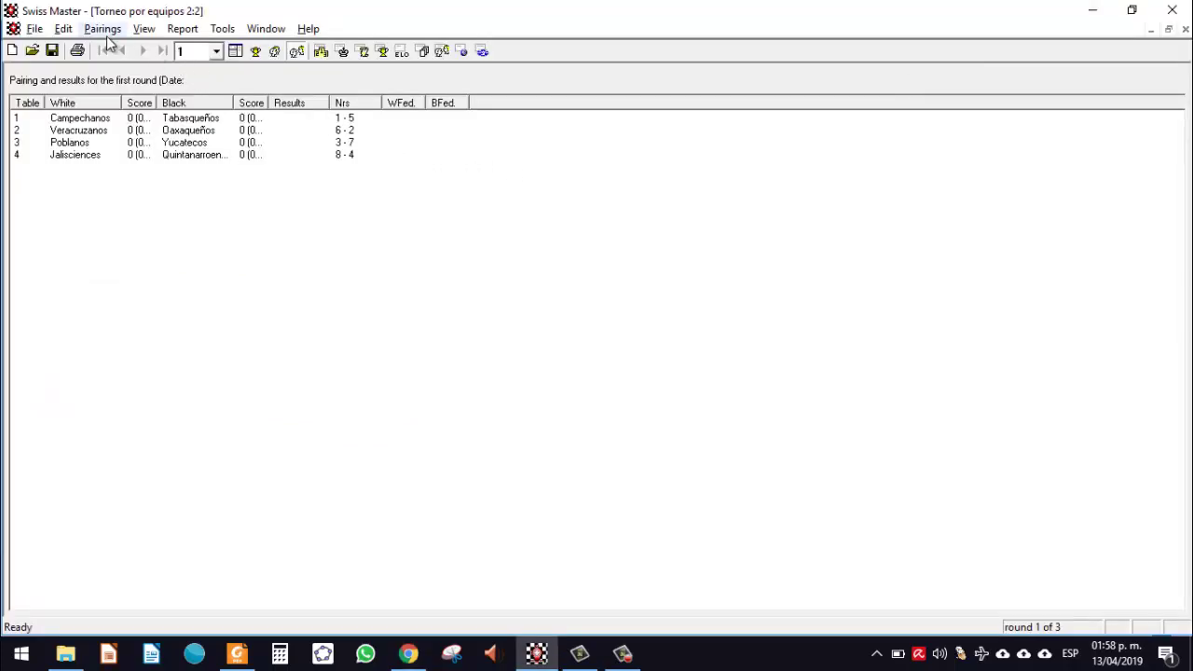
pyautogui.click(73, 34)
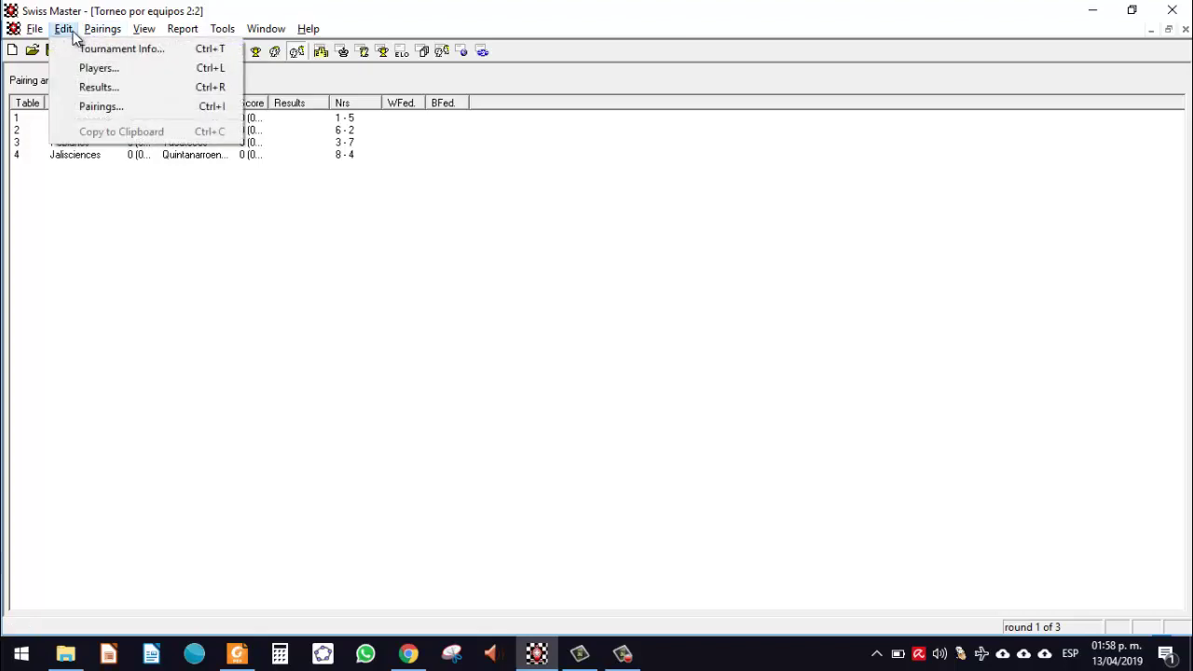
pyautogui.click(124, 87)
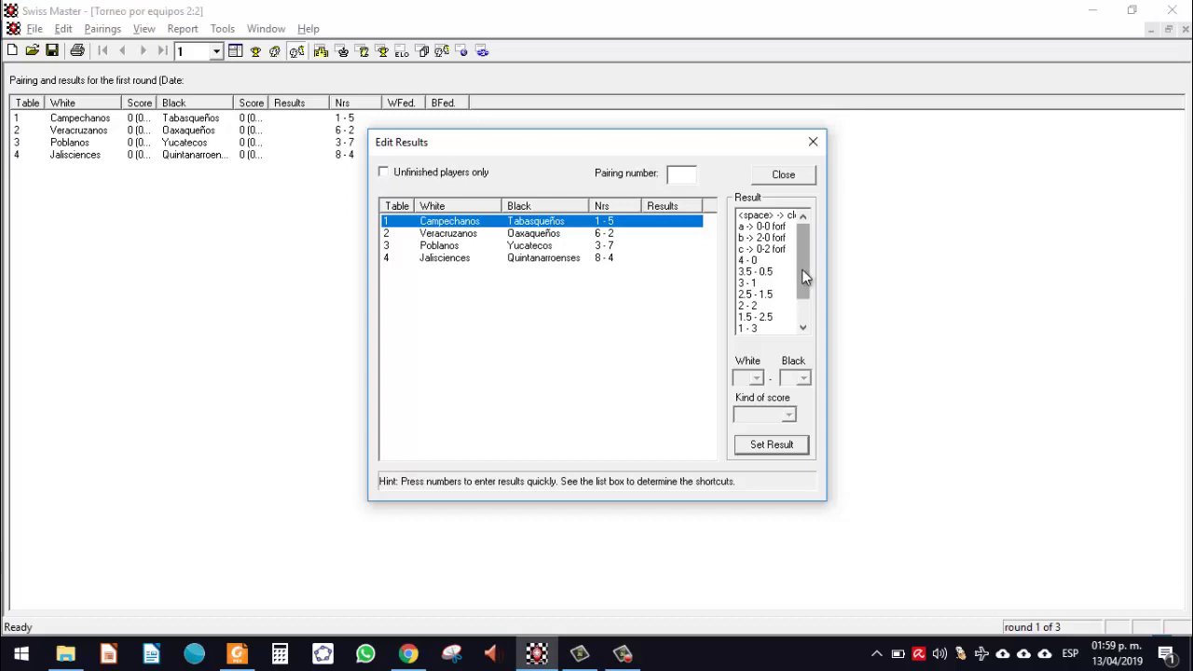
# Browse the Result list options (0 - 4, 4 - 0, custom) without recording any result.
pyautogui.moveTo(802, 269); pyautogui.dragTo(804, 308)
pyautogui.click(766, 318)
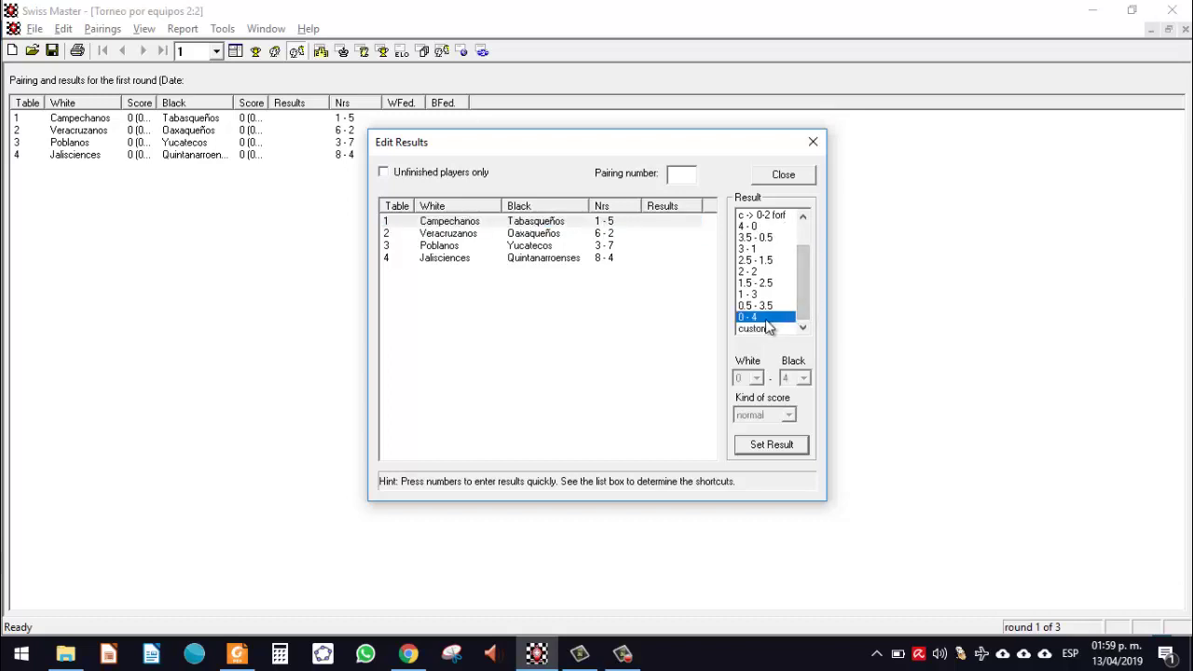
pyautogui.click(767, 229)
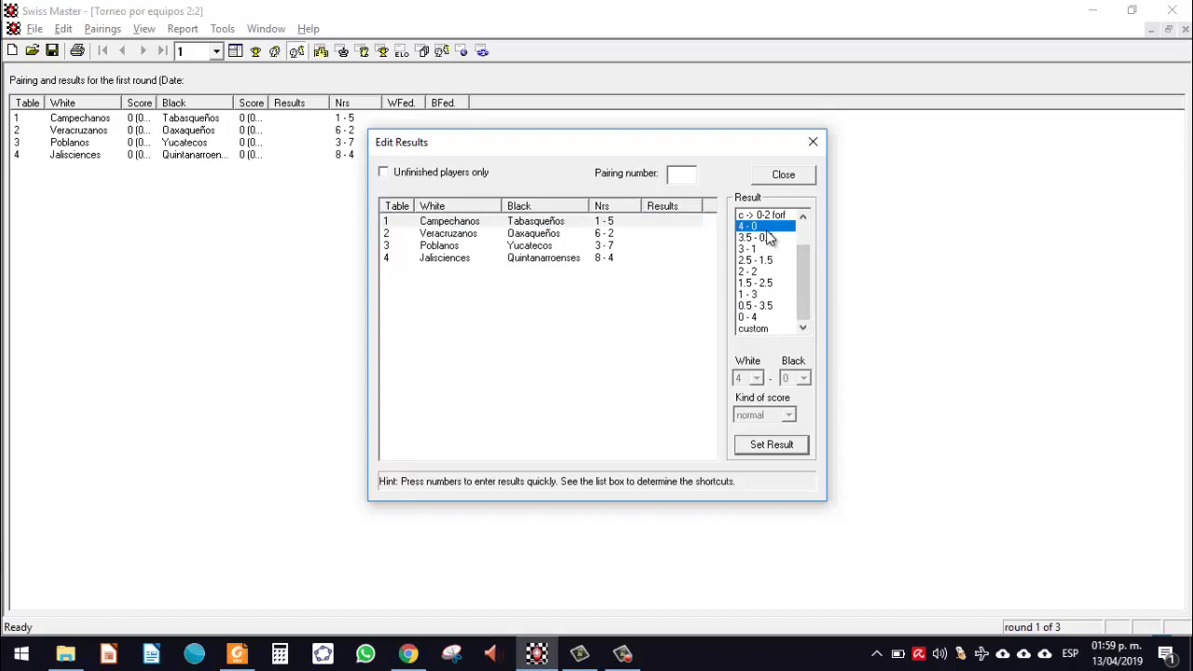
pyautogui.click(751, 328)
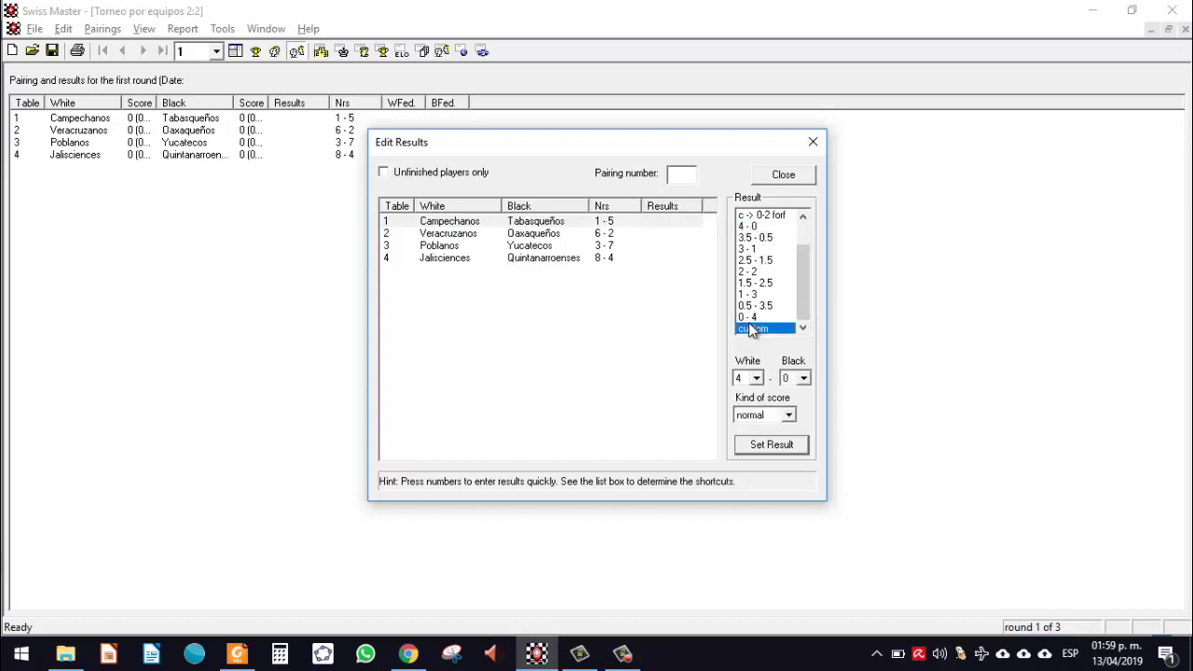
pyautogui.click(755, 316)
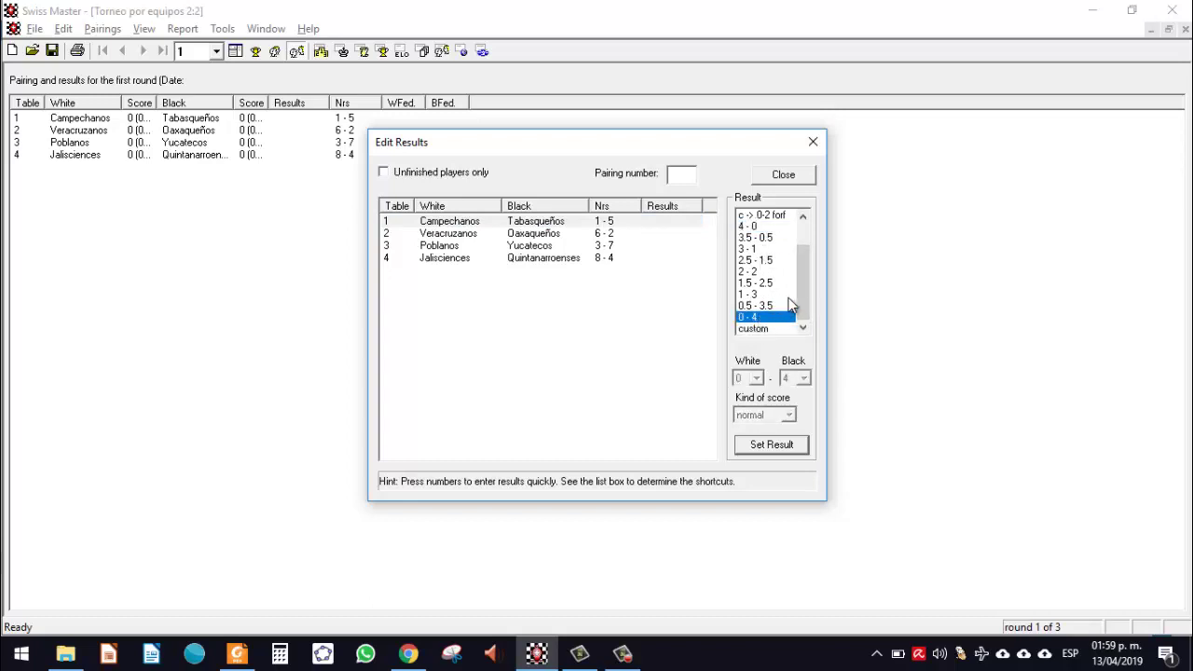
pyautogui.moveTo(804, 287); pyautogui.dragTo(801, 259)
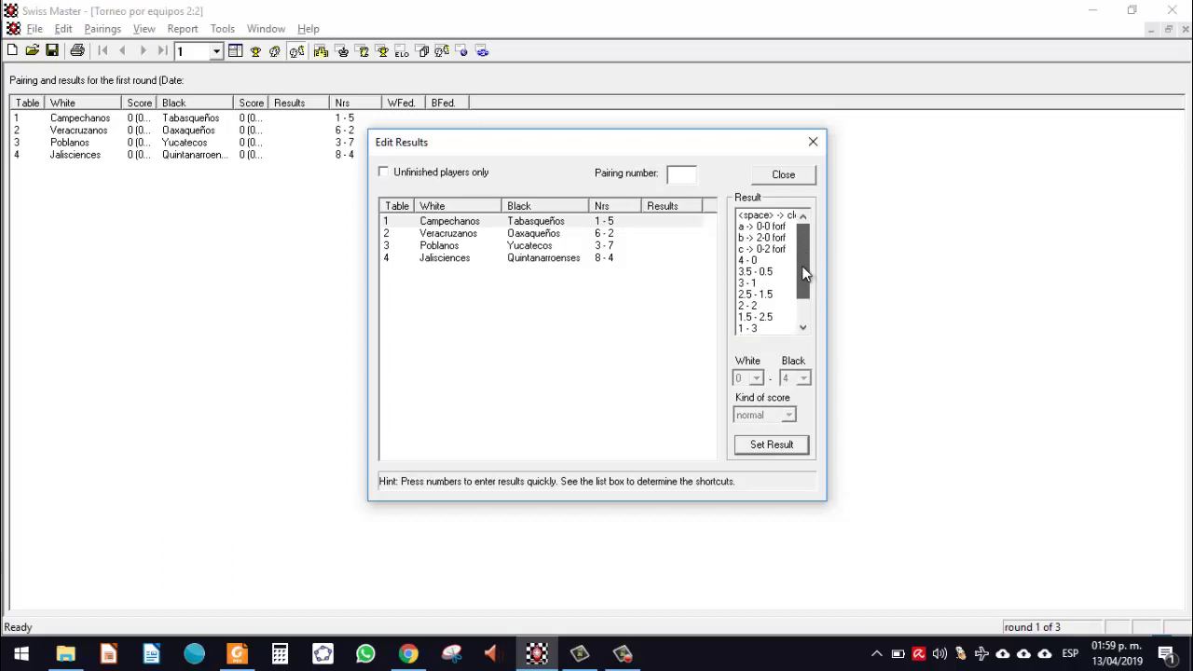
pyautogui.moveTo(801, 265); pyautogui.dragTo(803, 274)
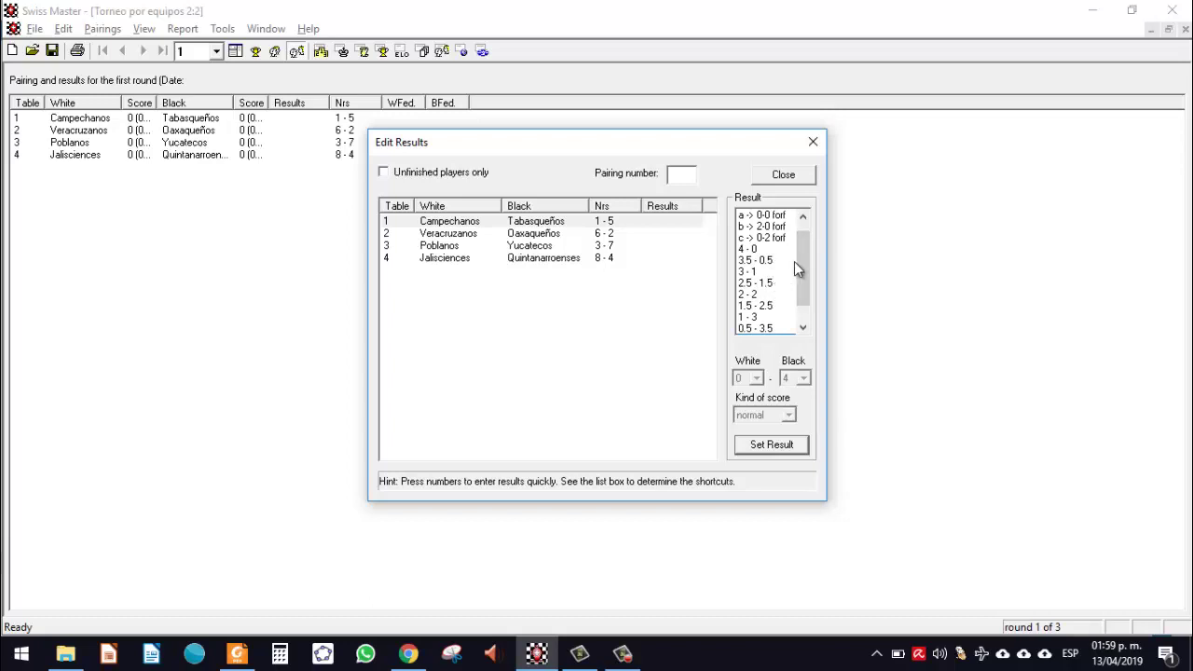
pyautogui.click(796, 261)
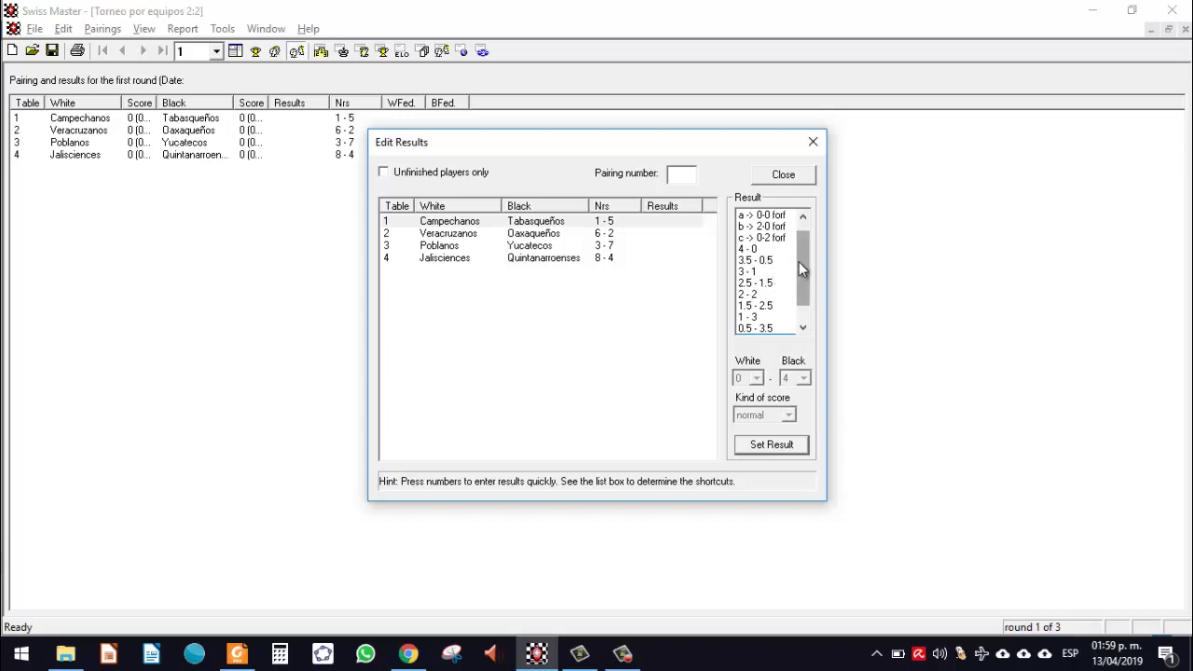
pyautogui.moveTo(799, 262); pyautogui.dragTo(800, 231)
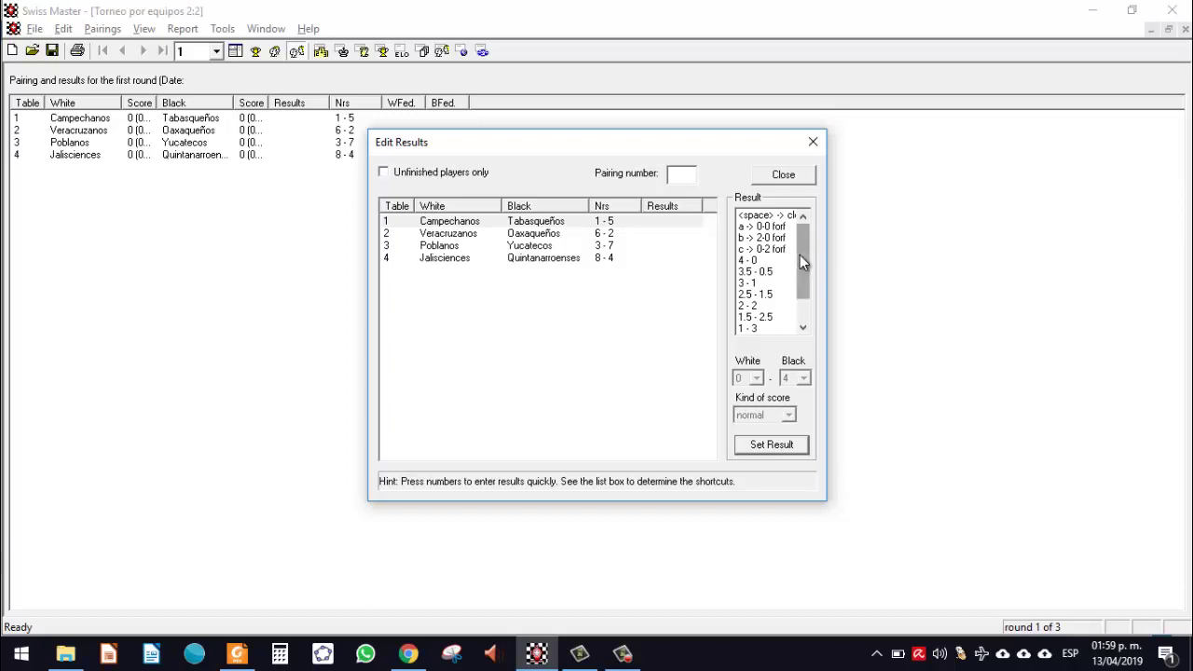
pyautogui.moveTo(800, 258)
pyautogui.mouseDown()
pyautogui.moveTo(800, 277)
pyautogui.moveTo(800, 240)
pyautogui.mouseUp()
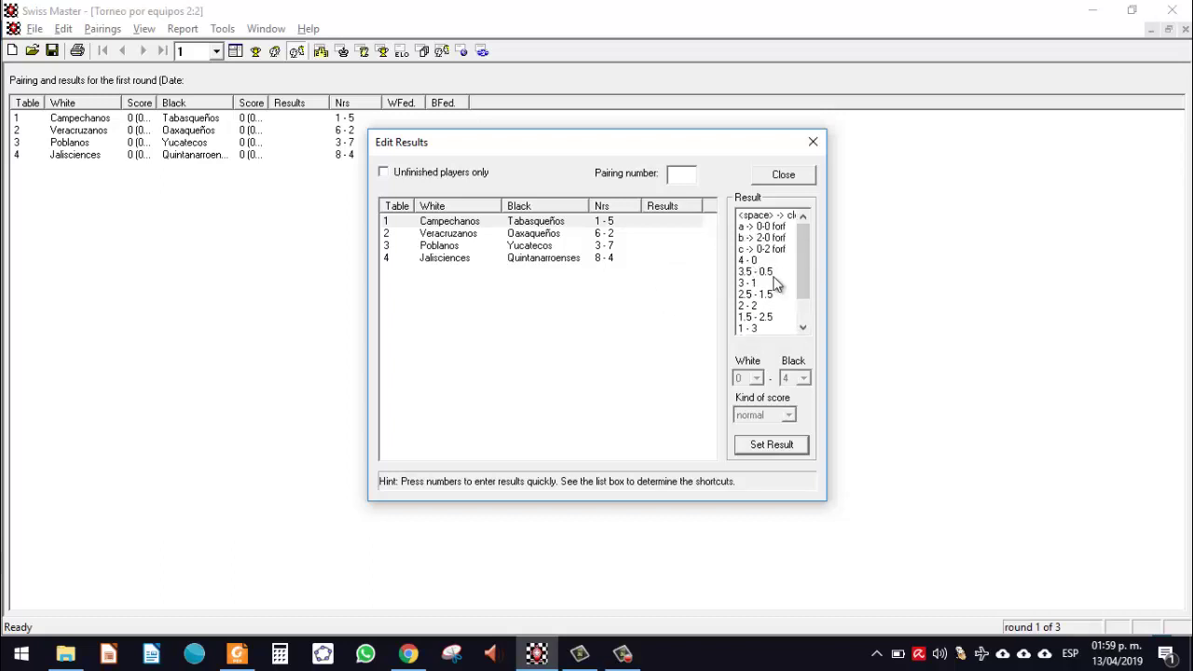
# Record round 1 results 3-1, 1.5-2.5, 0-4 and 2-2 for tables 1 to 4.
pyautogui.click(624, 222)
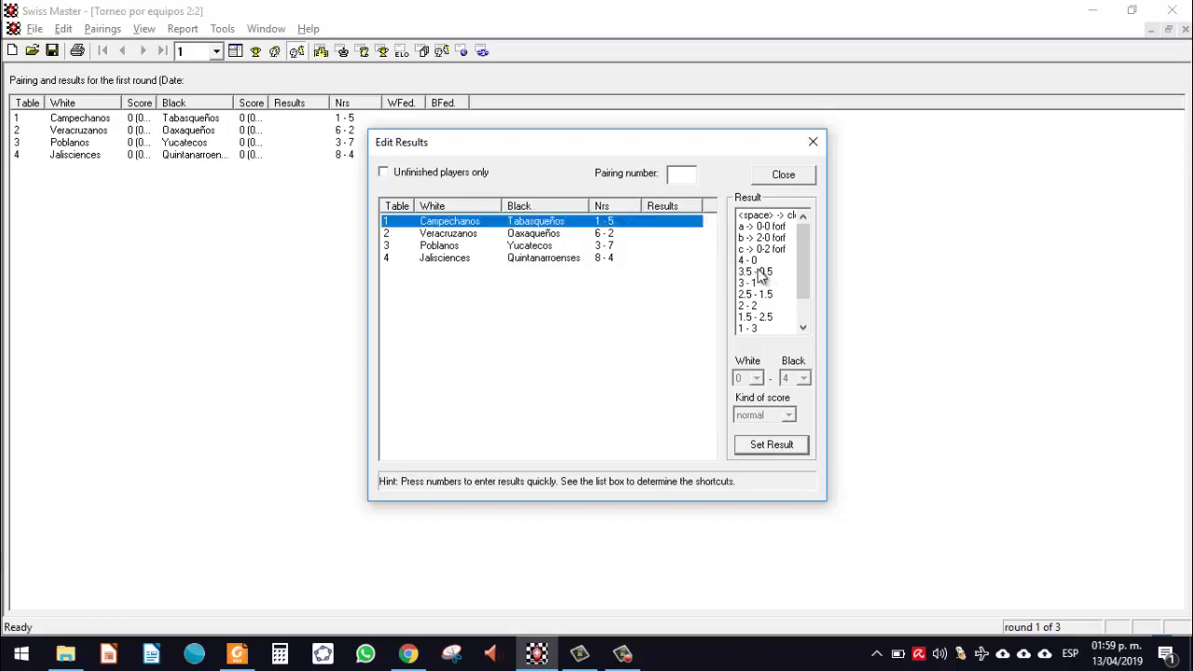
pyautogui.doubleClick(757, 283)
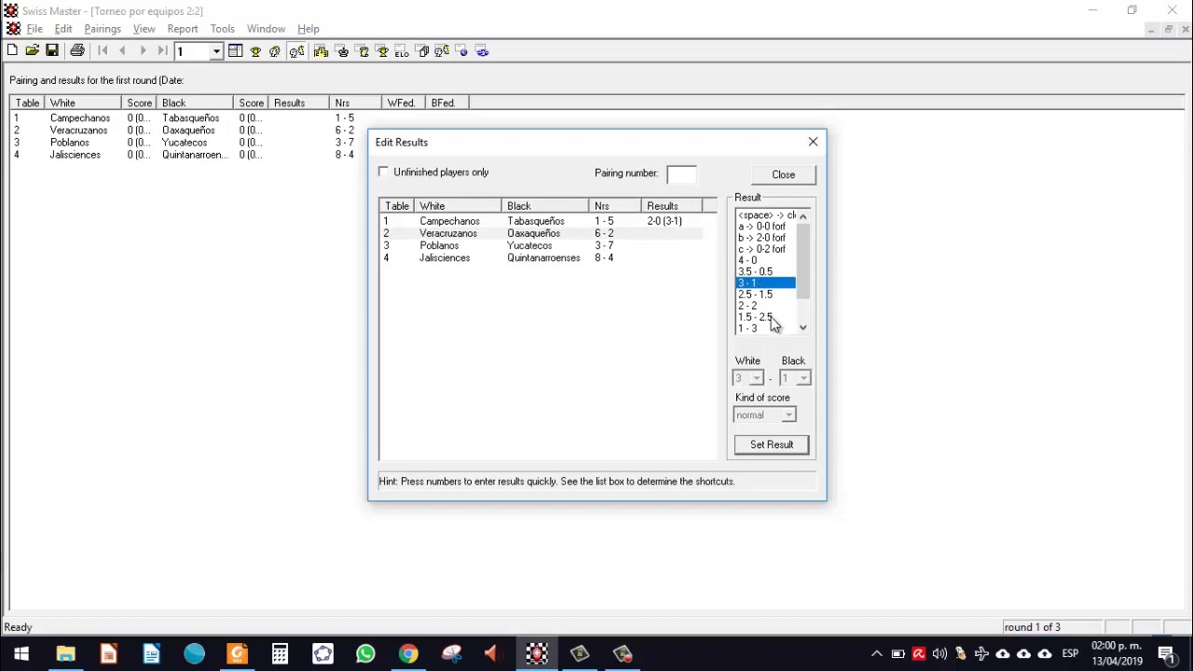
pyautogui.doubleClick(771, 318)
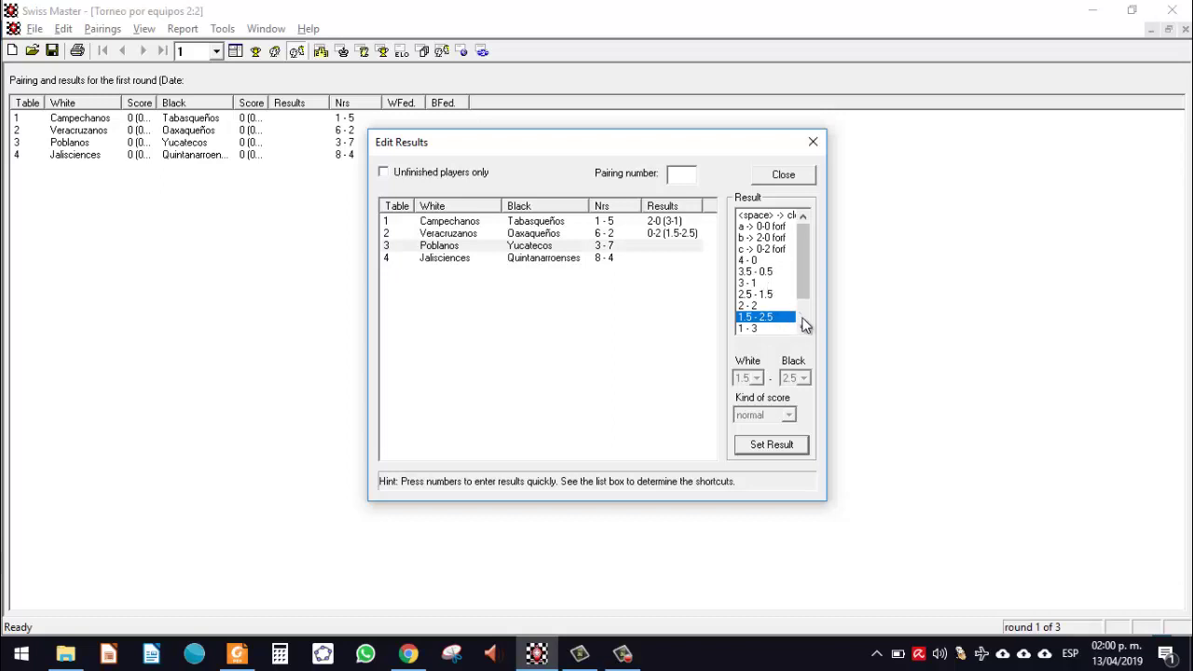
pyautogui.click(803, 327)
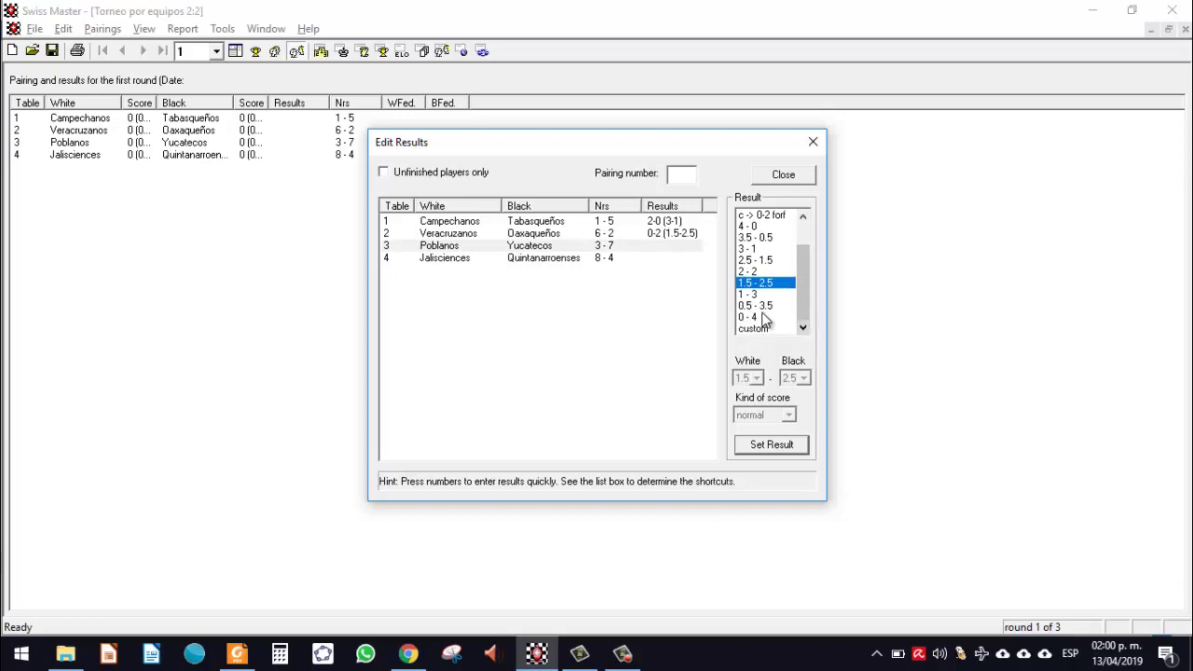
pyautogui.click(763, 318)
pyautogui.doubleClick(763, 318)
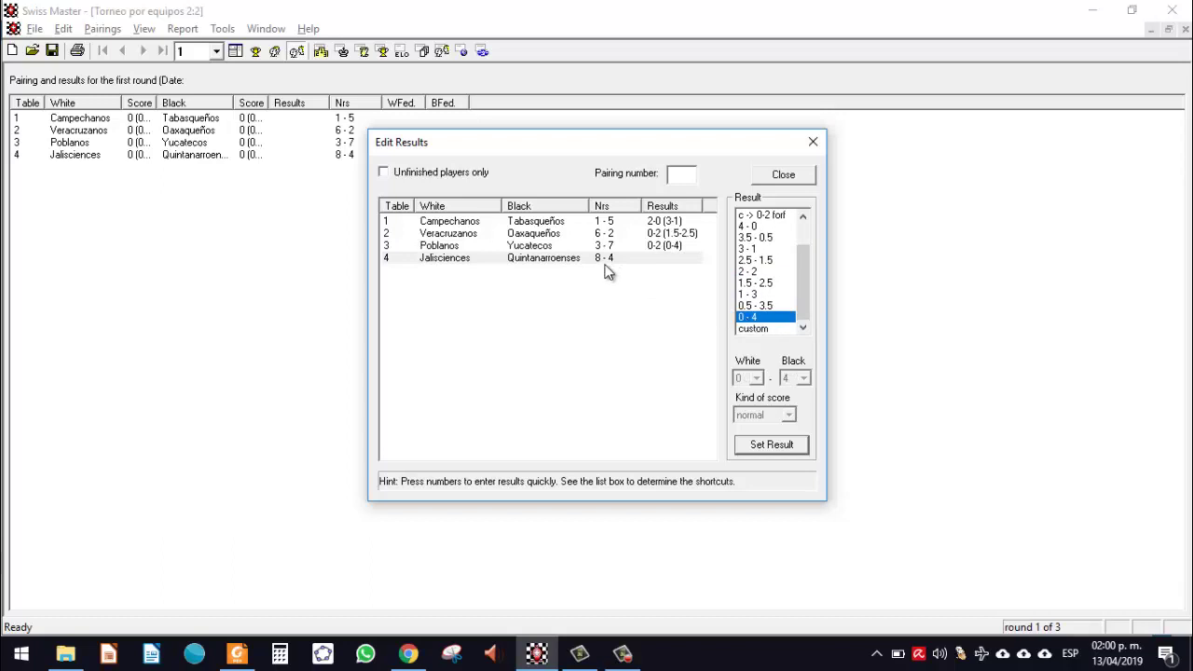
pyautogui.doubleClick(754, 272)
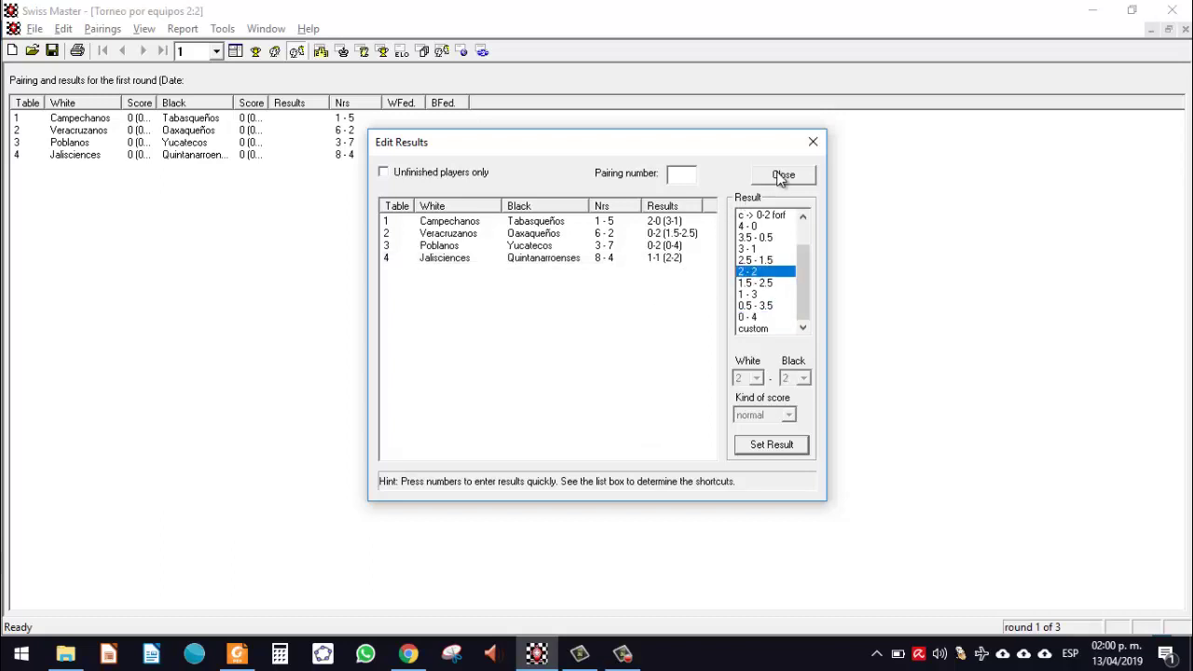
pyautogui.click(781, 177)
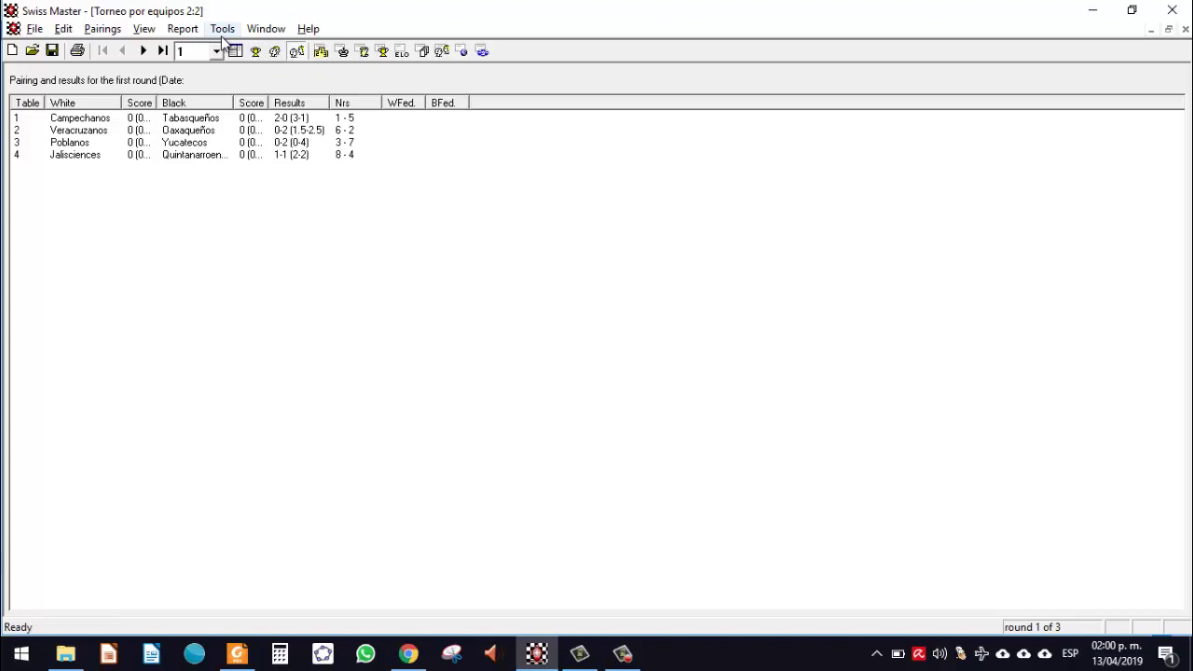
# Regenerate the tournament web pages through Tools > Publish to Web.
pyautogui.click(222, 30)
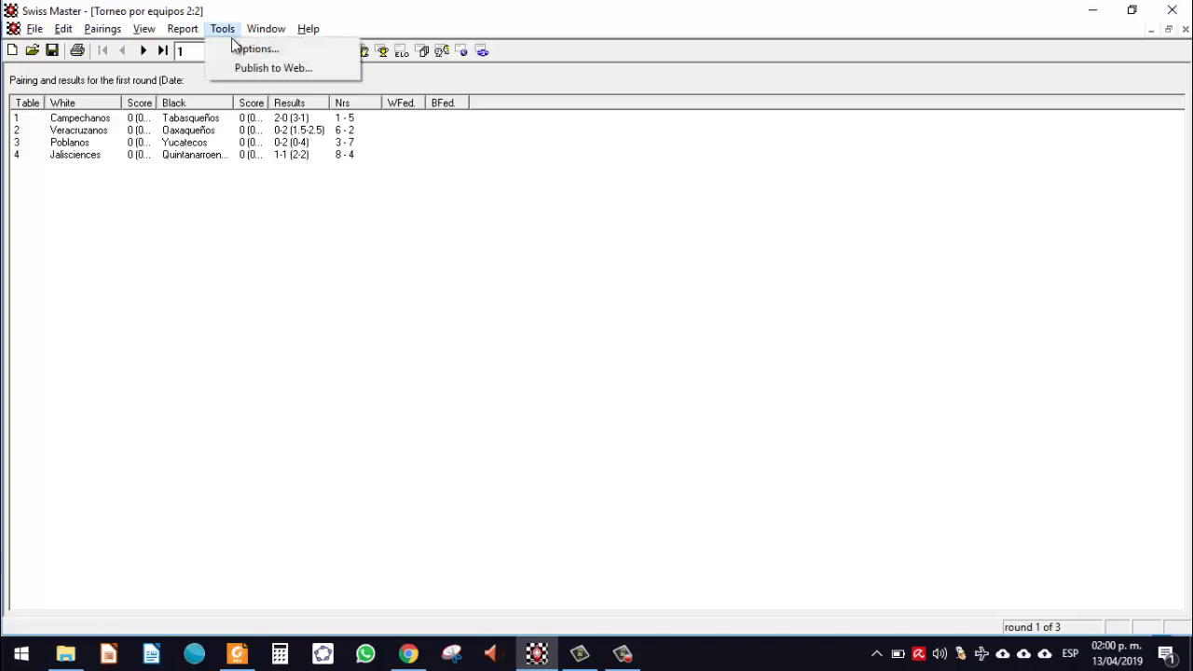
pyautogui.click(275, 68)
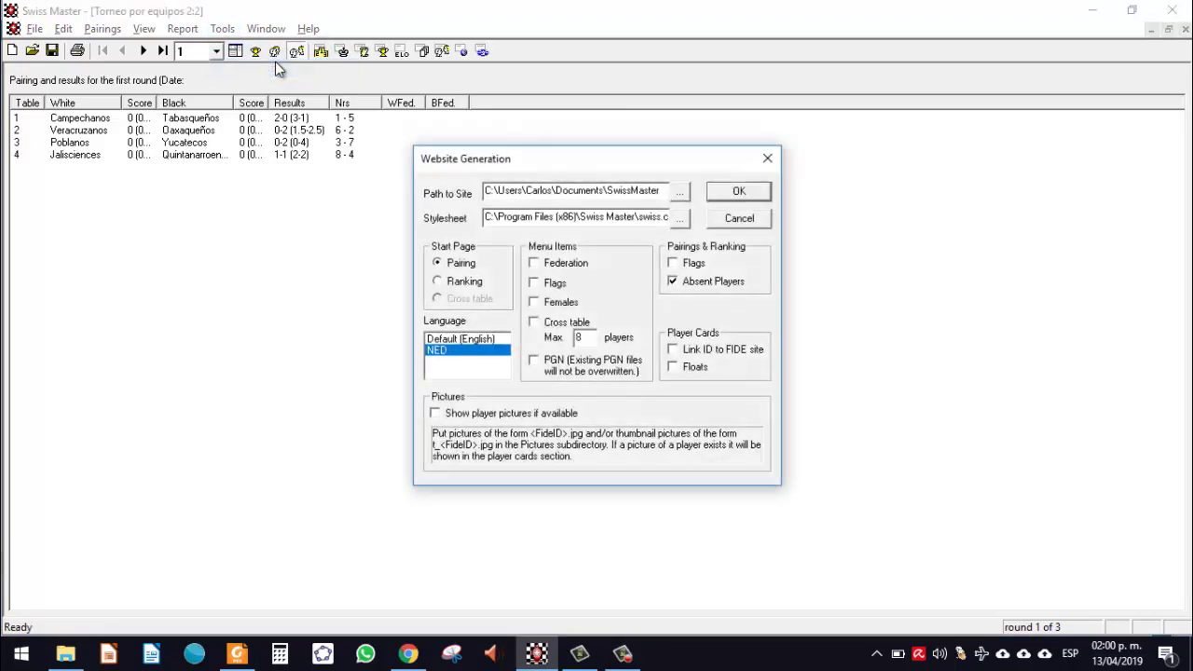
pyautogui.click(740, 194)
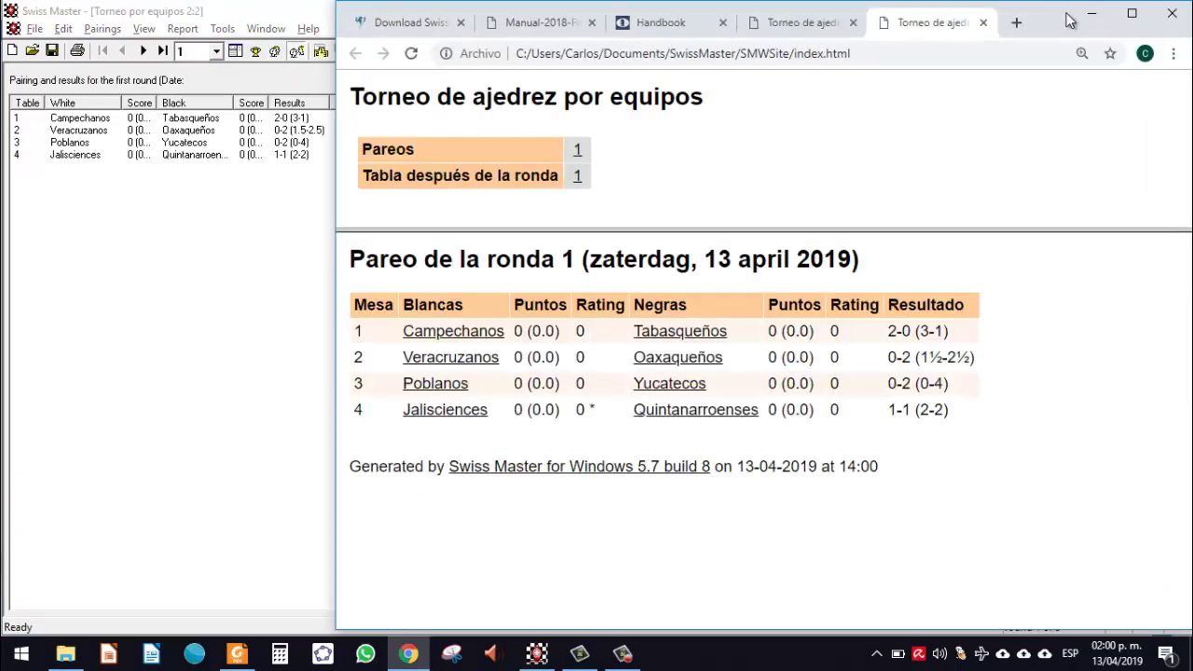
# Maximize Chrome and show the 'Tabla después de la ronda 1' standings, led by Yucatecos.
pyautogui.click(1132, 15)
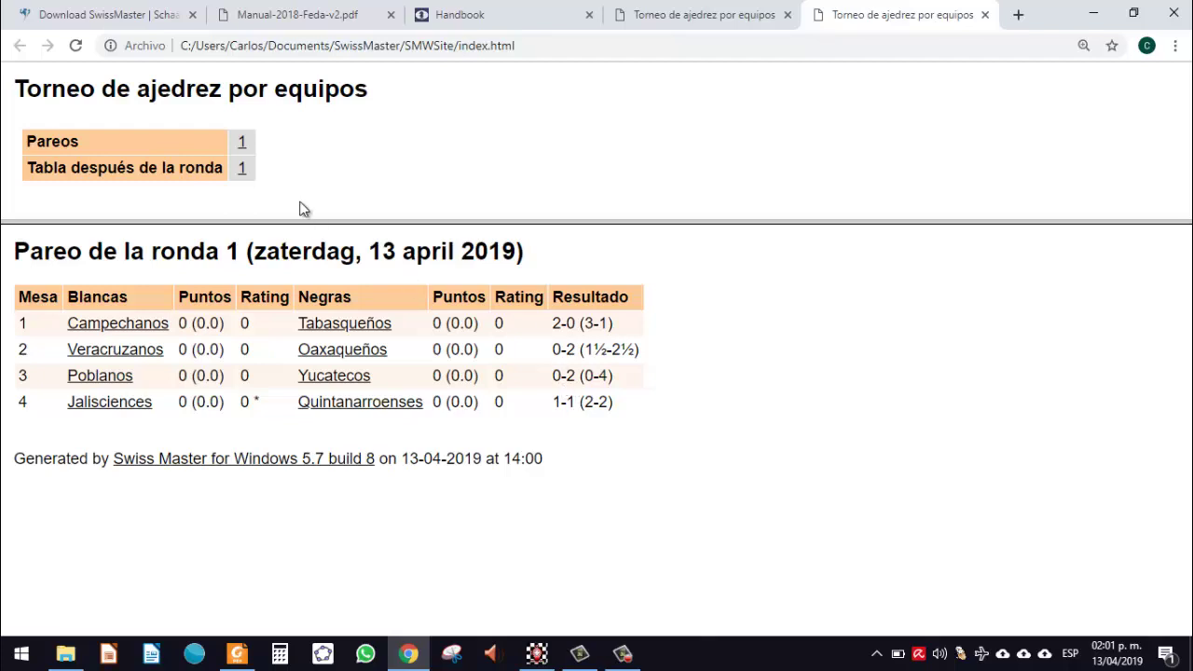
pyautogui.click(242, 170)
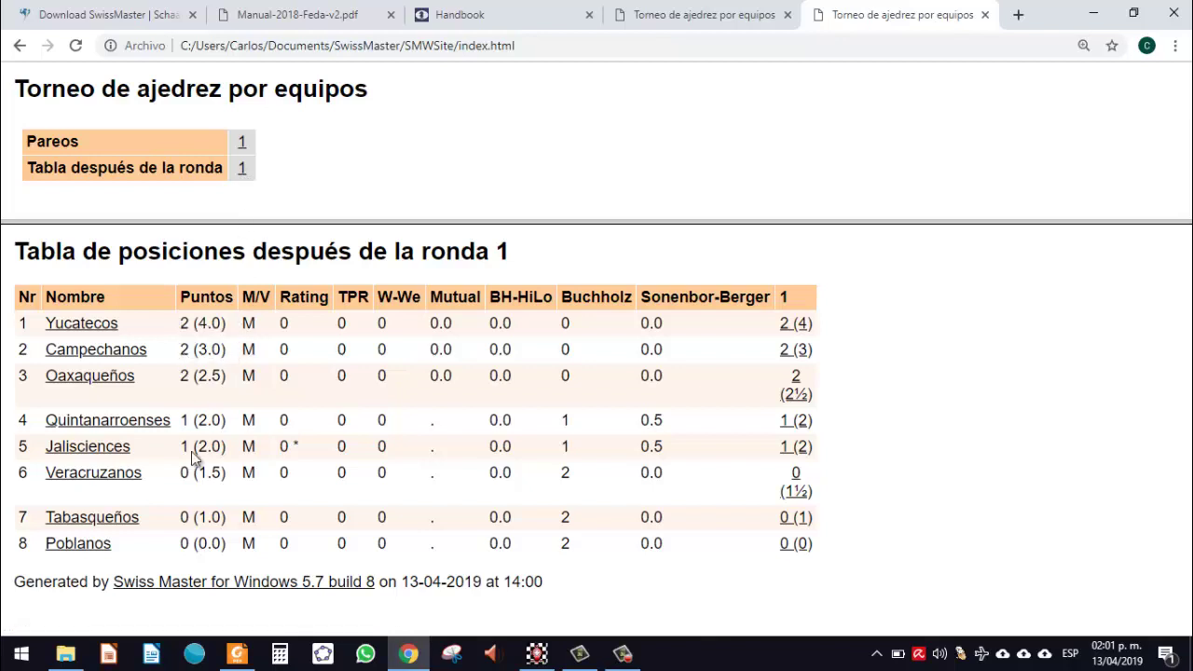
pyautogui.click(238, 651)
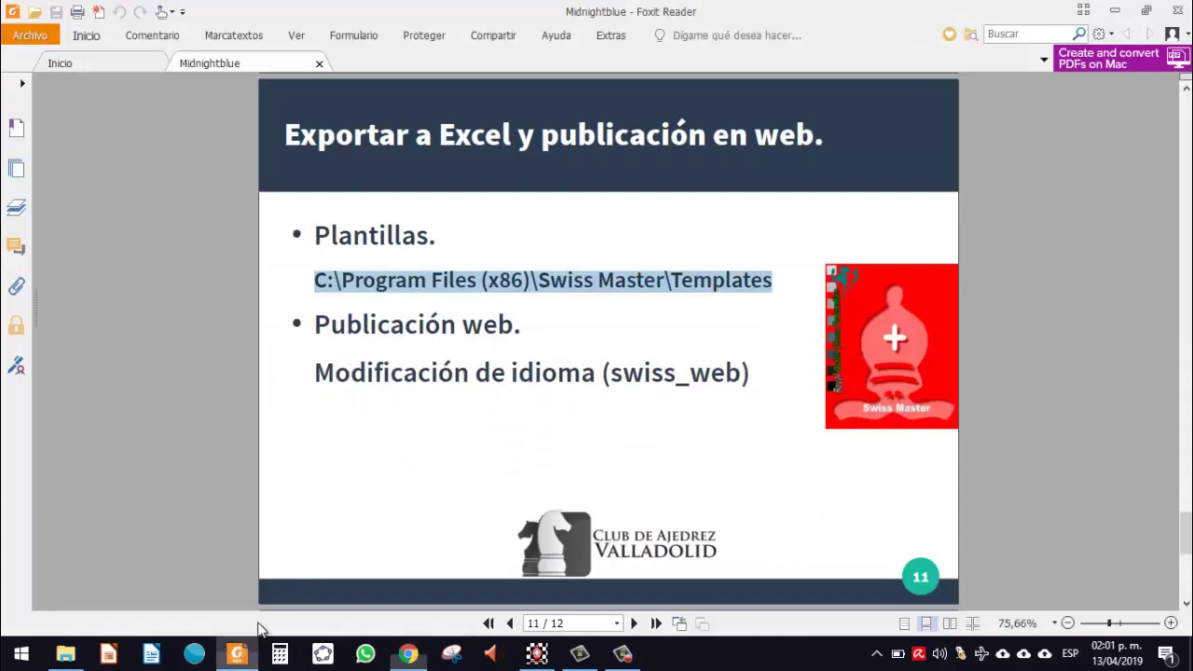
pyautogui.click(460, 469)
pyautogui.scroll(2, 460, 462)
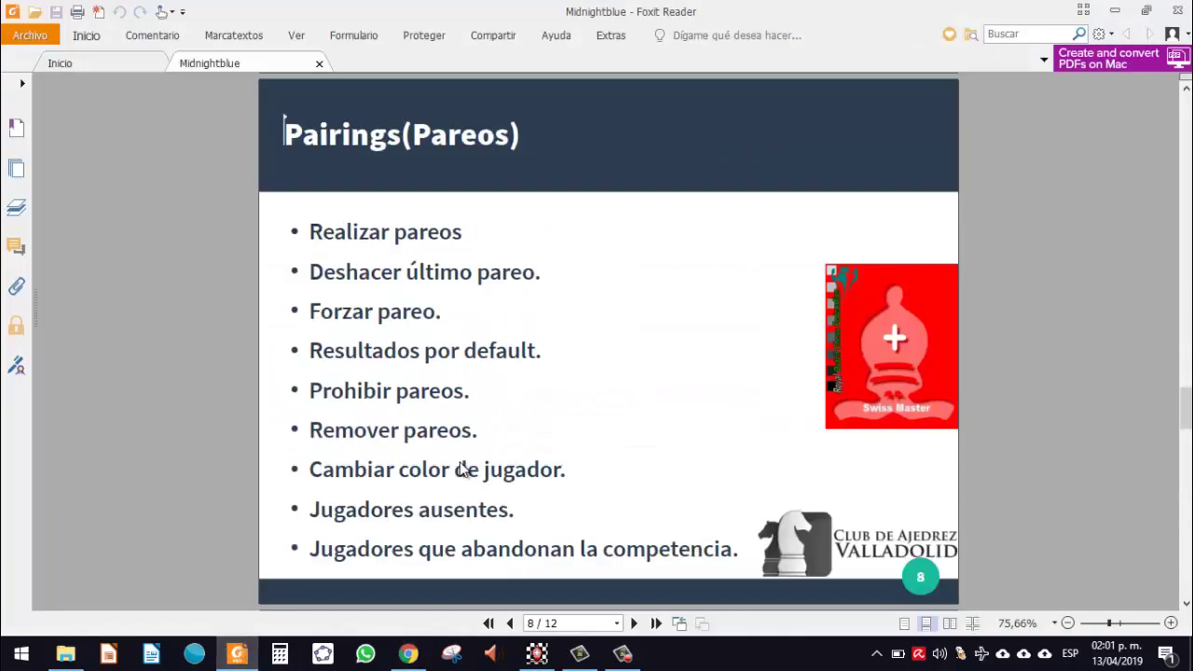
pyautogui.scroll(3, 460, 462)
pyautogui.scroll(2, 460, 464)
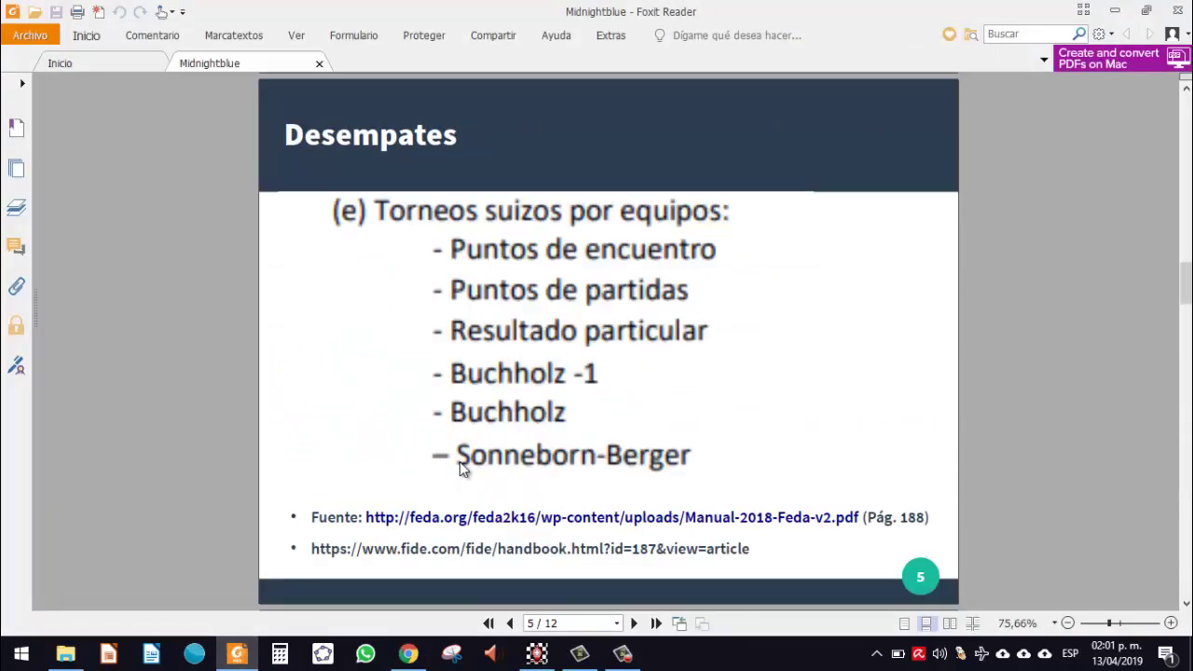
pyautogui.click(1115, 10)
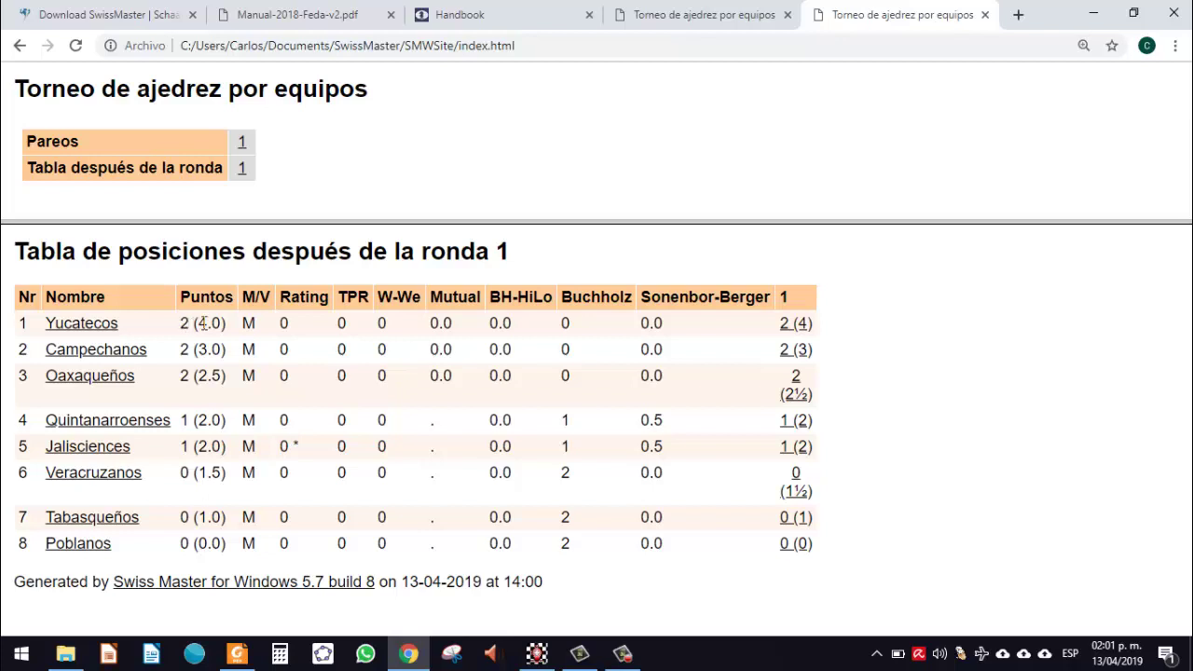
# Highlight the Puntos values 2 (4.0) and 2 (2.5) and the Mutual tiebreak column.
pyautogui.tripleClick(203, 323)
pyautogui.doubleClick(202, 323)
pyautogui.doubleClick(214, 361)
pyautogui.tripleClick(216, 375)
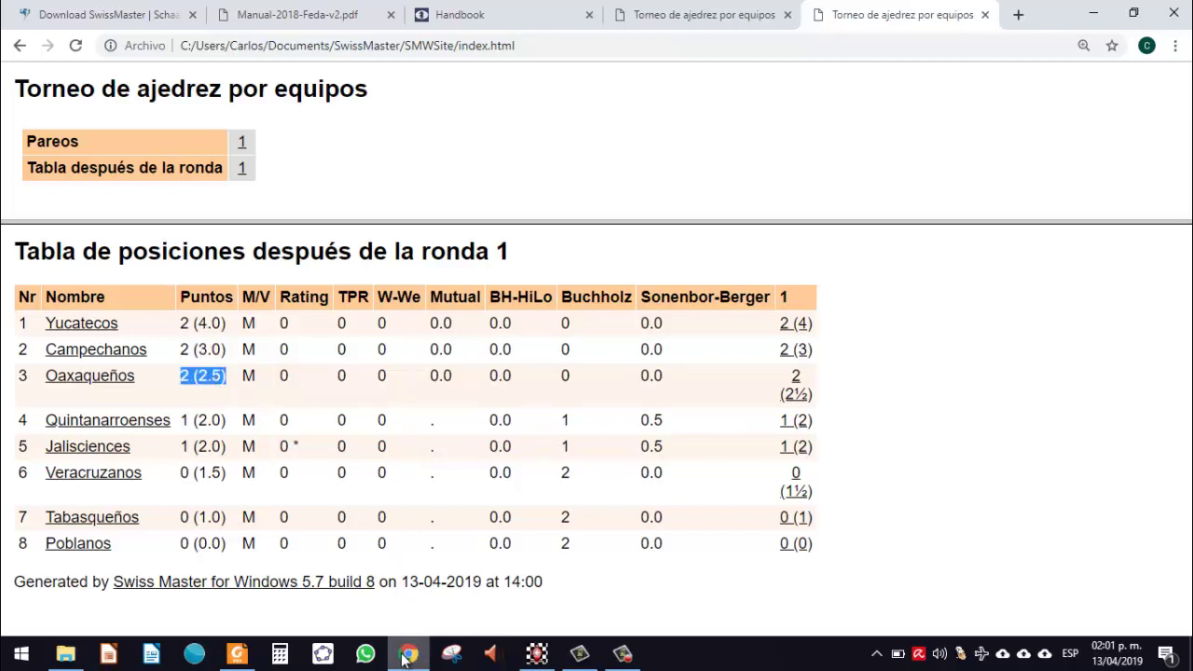
pyautogui.click(238, 654)
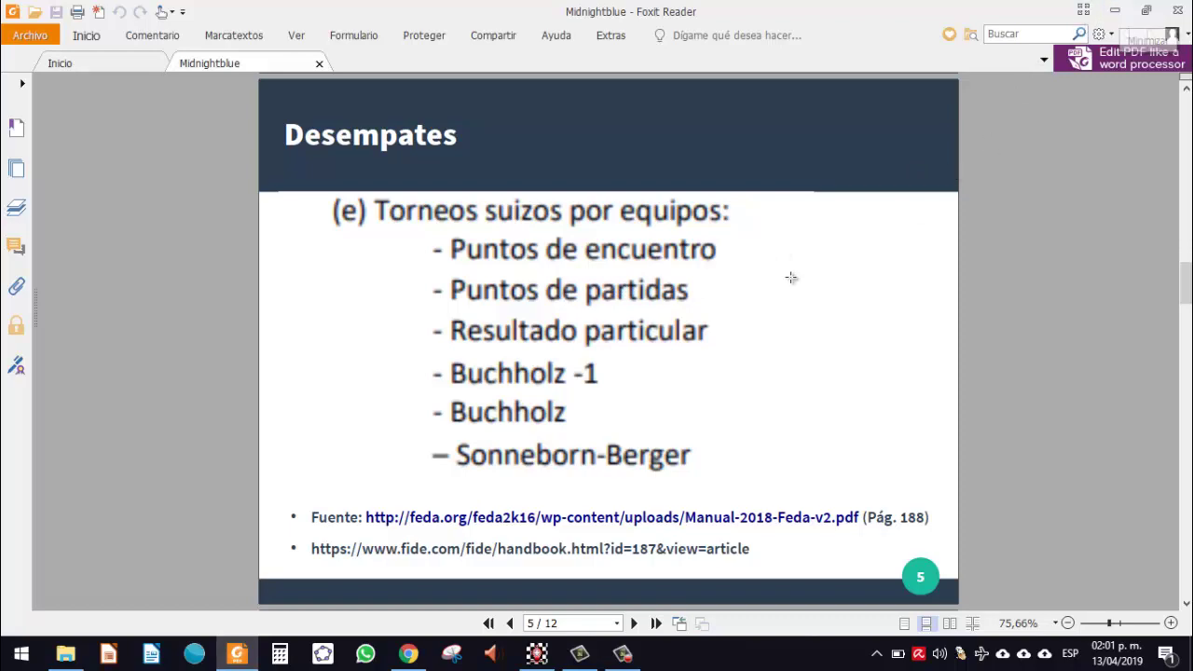
pyautogui.click(1115, 10)
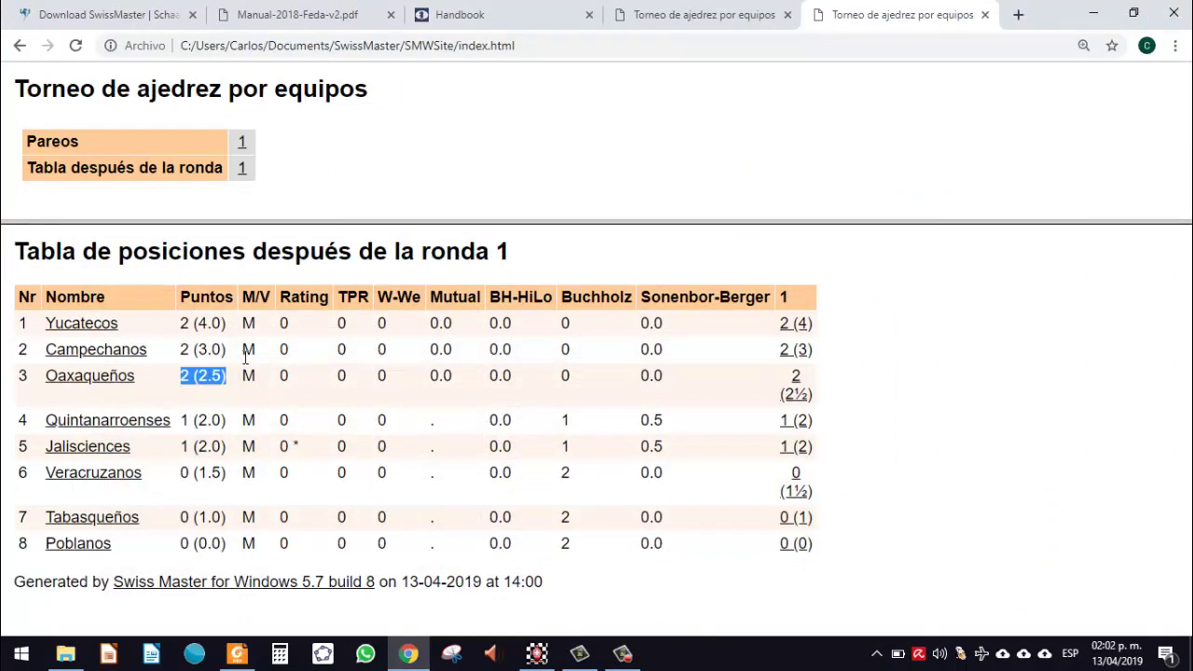
pyautogui.doubleClick(453, 295)
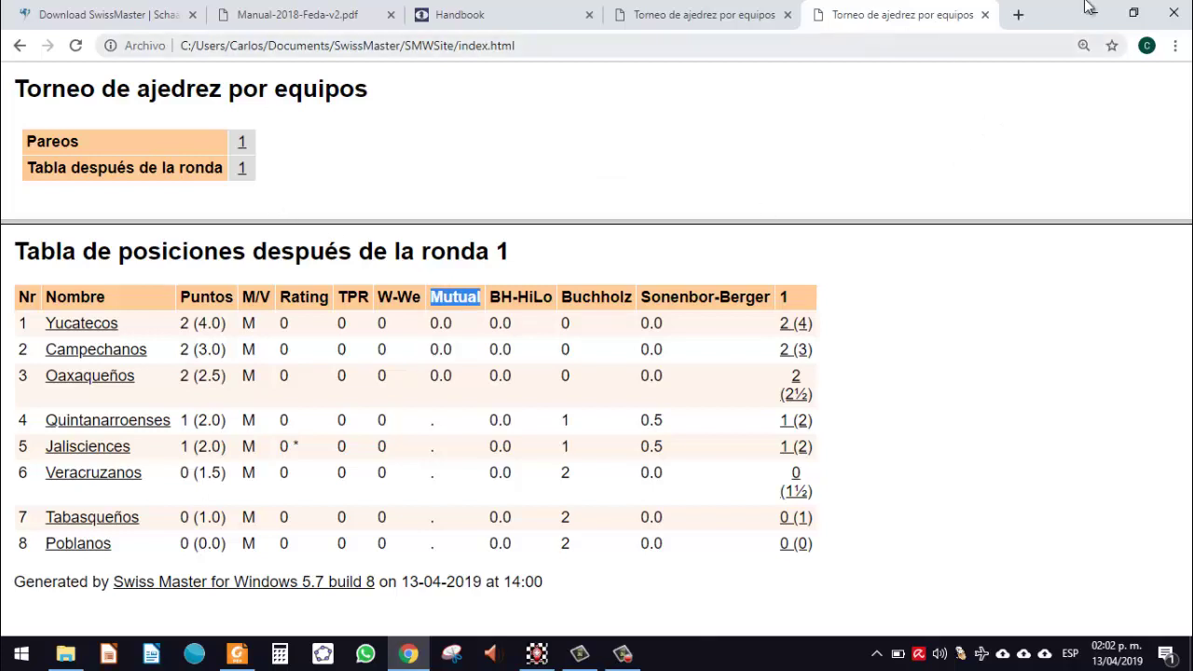
# Close the duplicate tournament tab and minimize Chrome.
pyautogui.moveTo(923, 14); pyautogui.dragTo(786, 17)
pyautogui.click(785, 15)
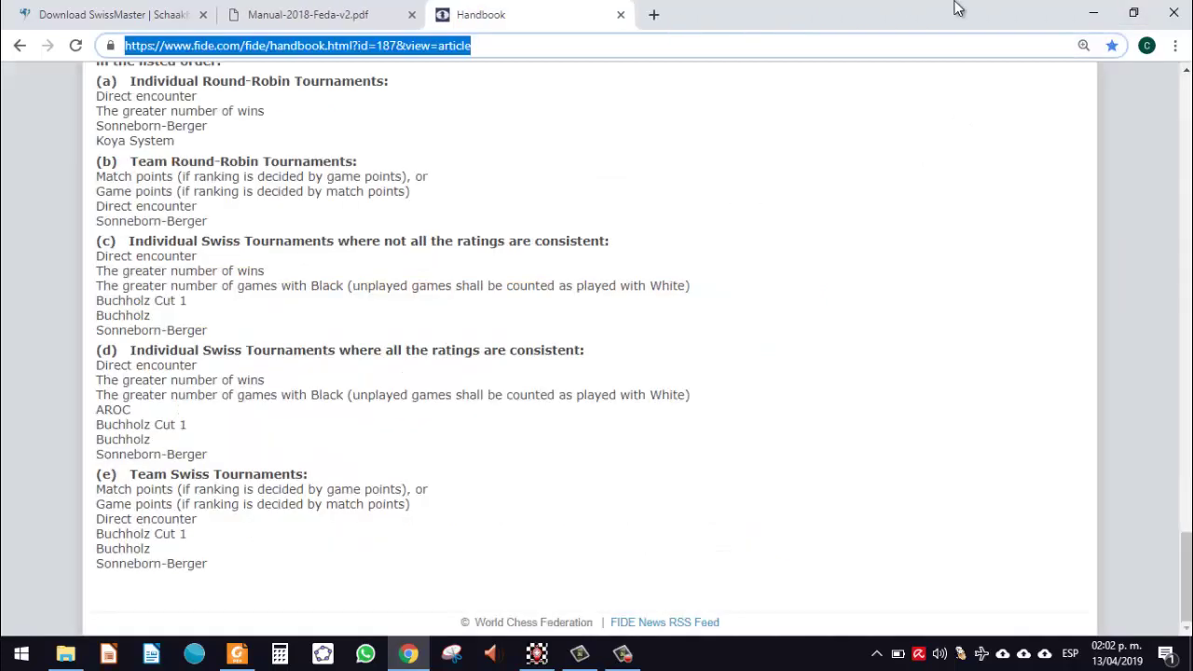
pyautogui.click(1095, 15)
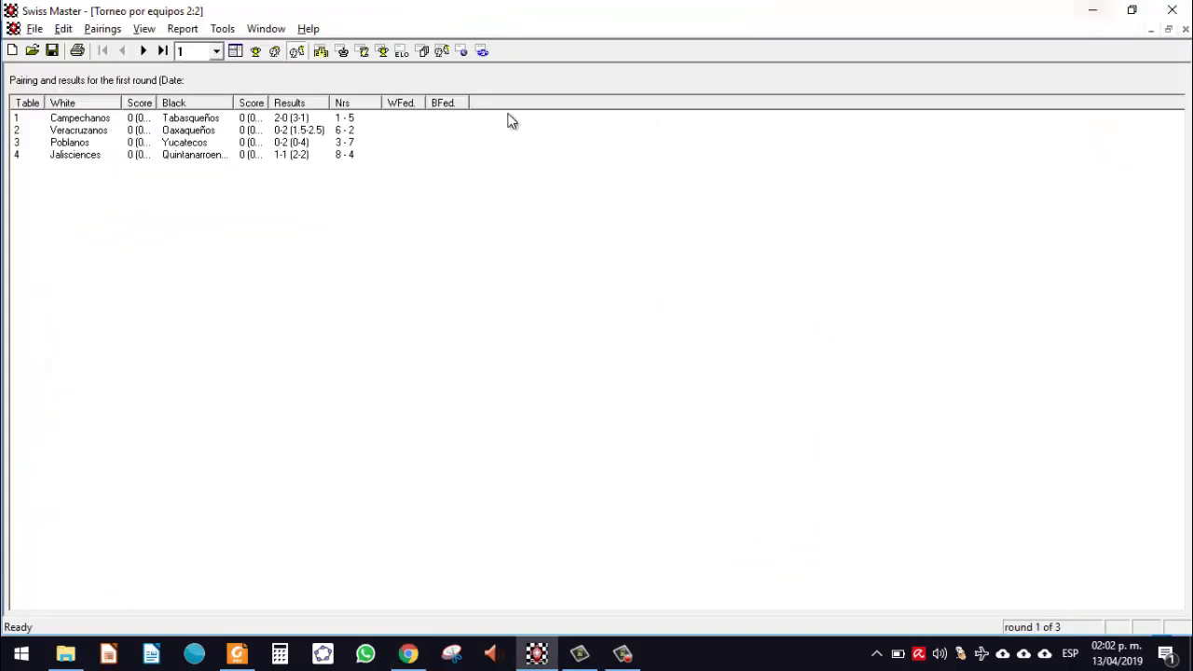
# Pair round 2 with Make New Pairing and accept the Java warning.
pyautogui.click(102, 29)
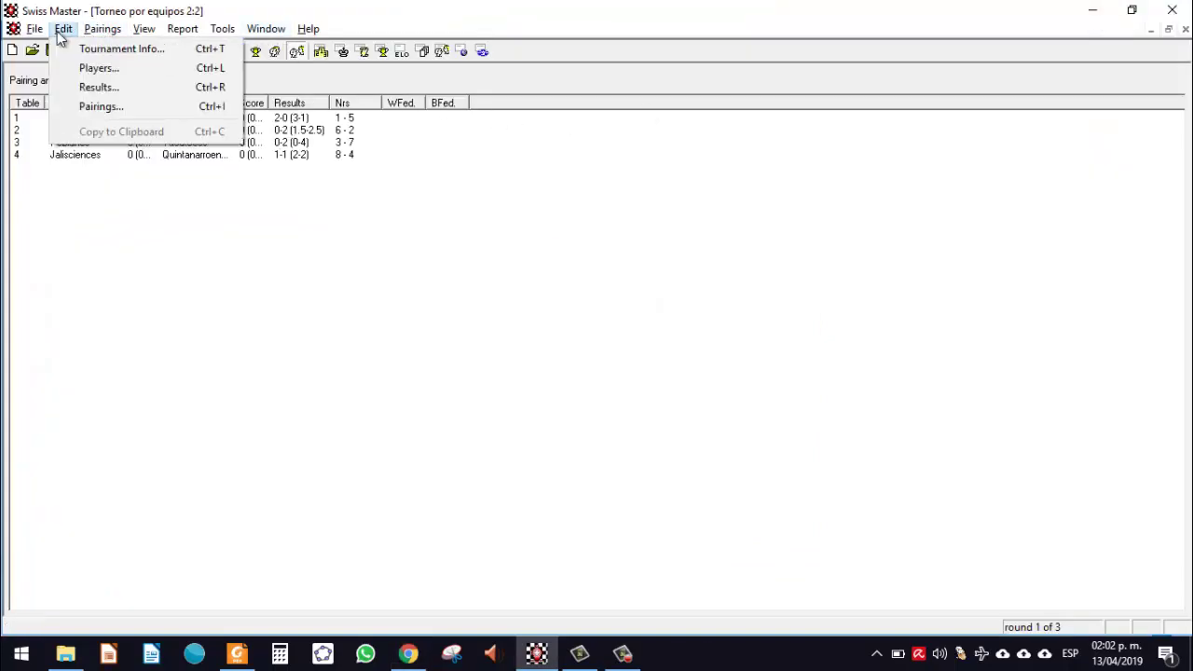
pyautogui.click(62, 29)
pyautogui.click(101, 29)
pyautogui.click(125, 49)
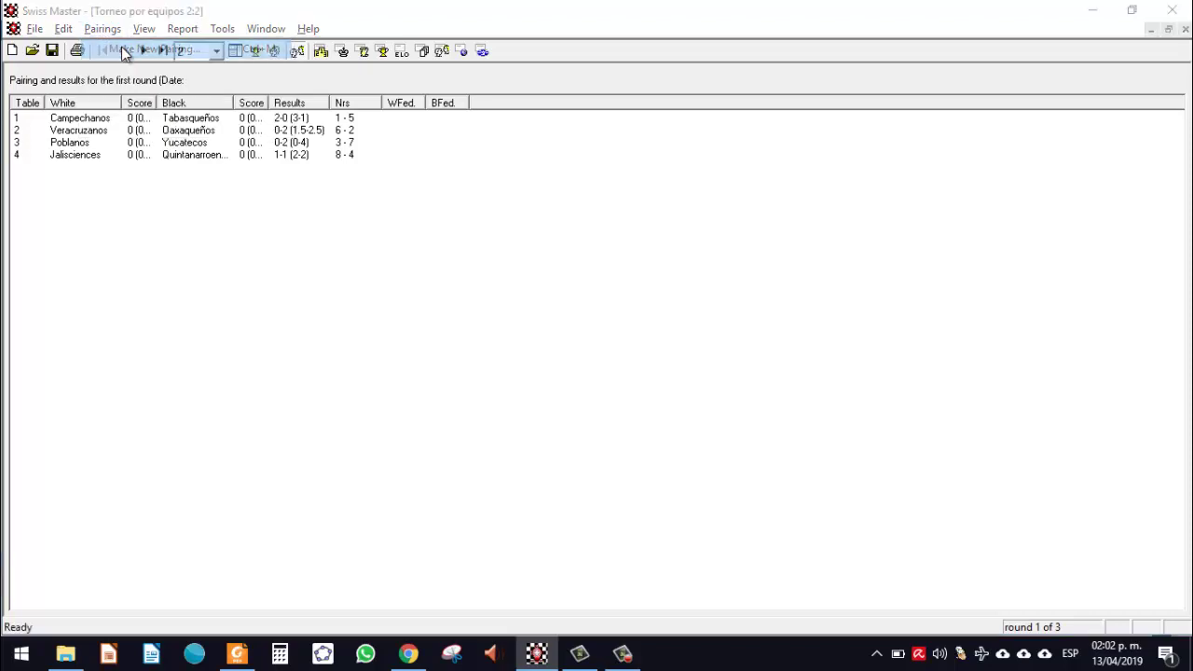
pyautogui.click(651, 515)
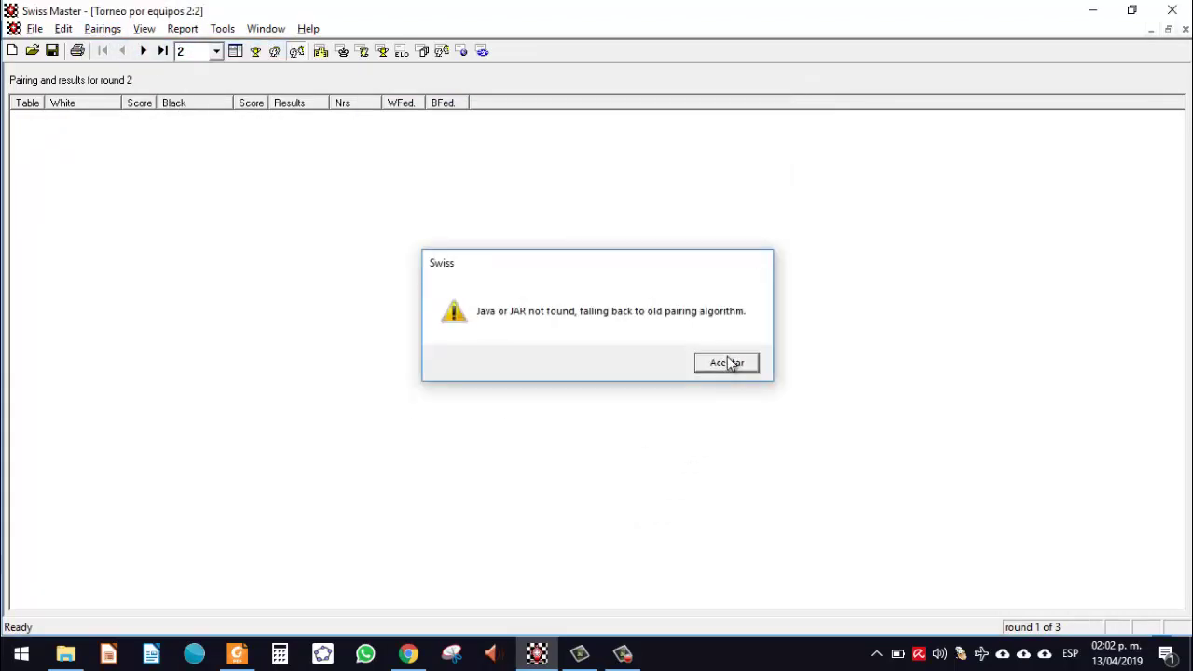
pyautogui.click(728, 363)
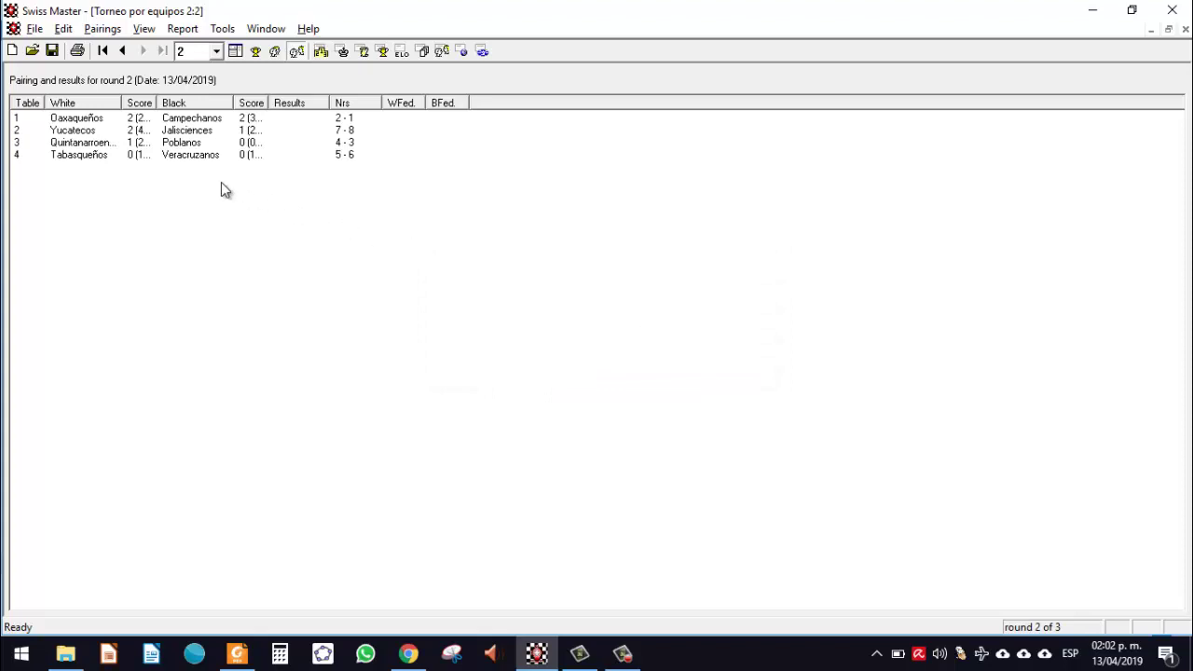
# Republish the tournament web pages with the round 2 pairing.
pyautogui.click(231, 29)
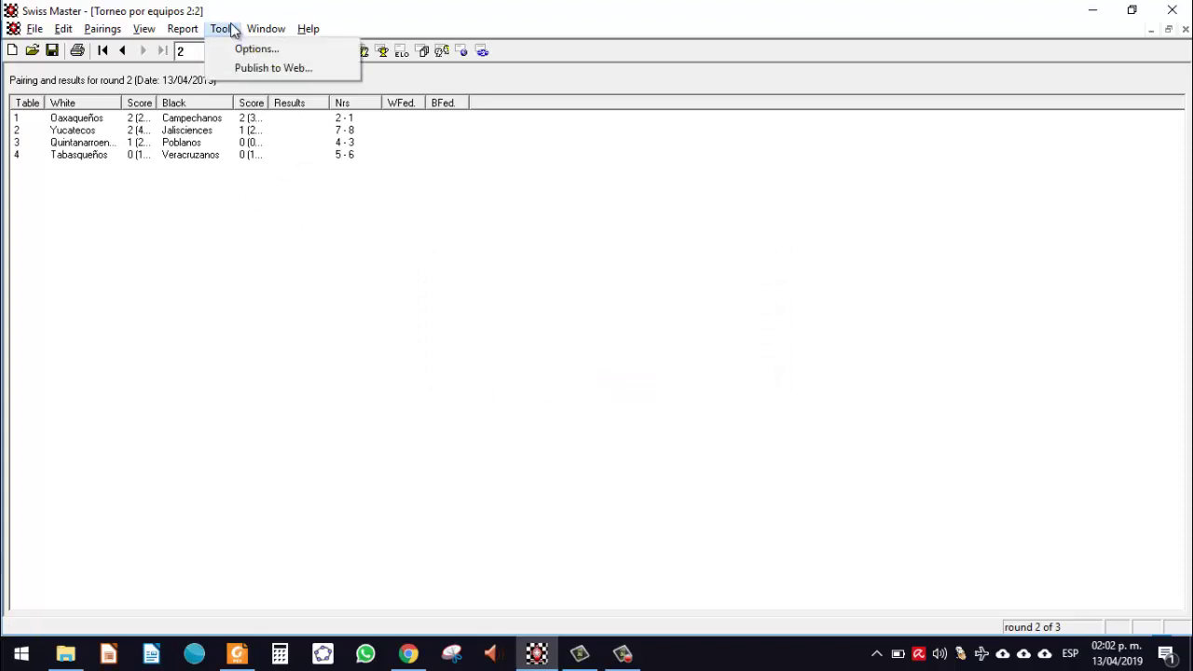
pyautogui.click(260, 67)
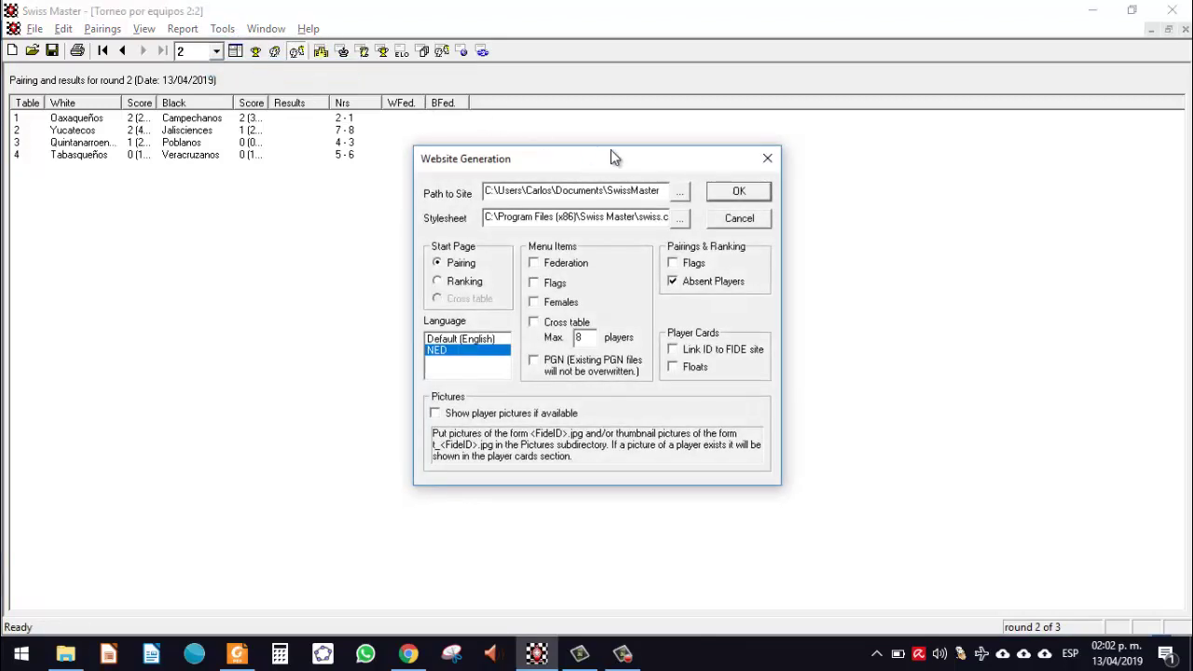
pyautogui.click(738, 192)
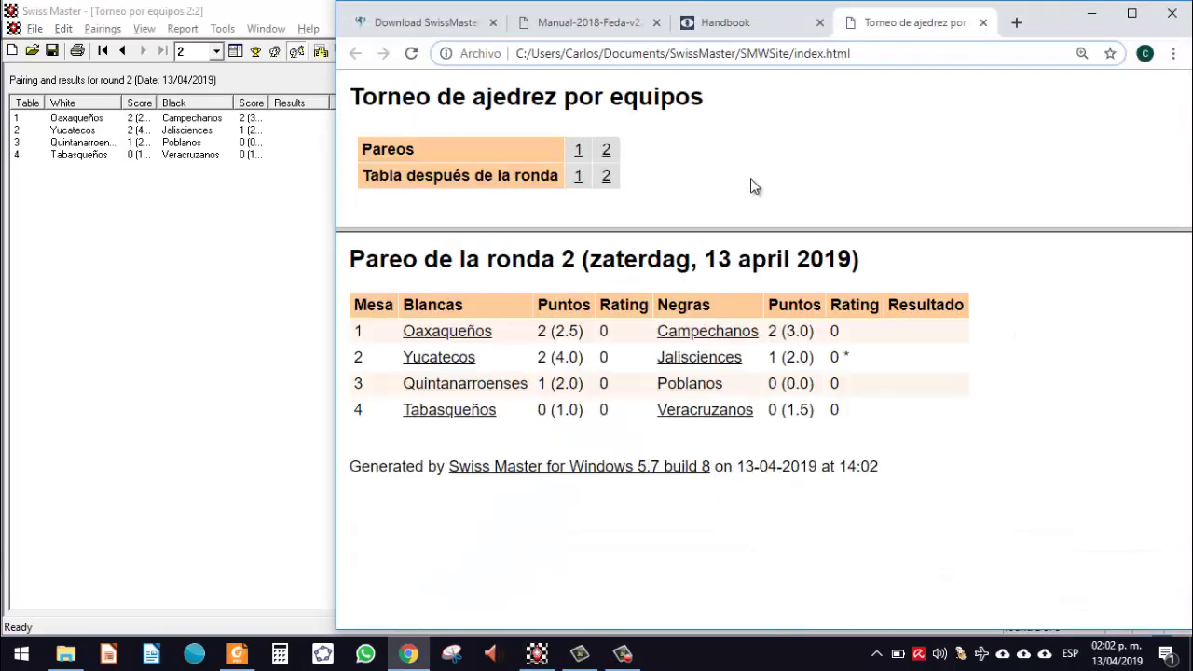
# Check the round 2 heading and date in Chrome, then return to Swiss Master.
pyautogui.click(1129, 13)
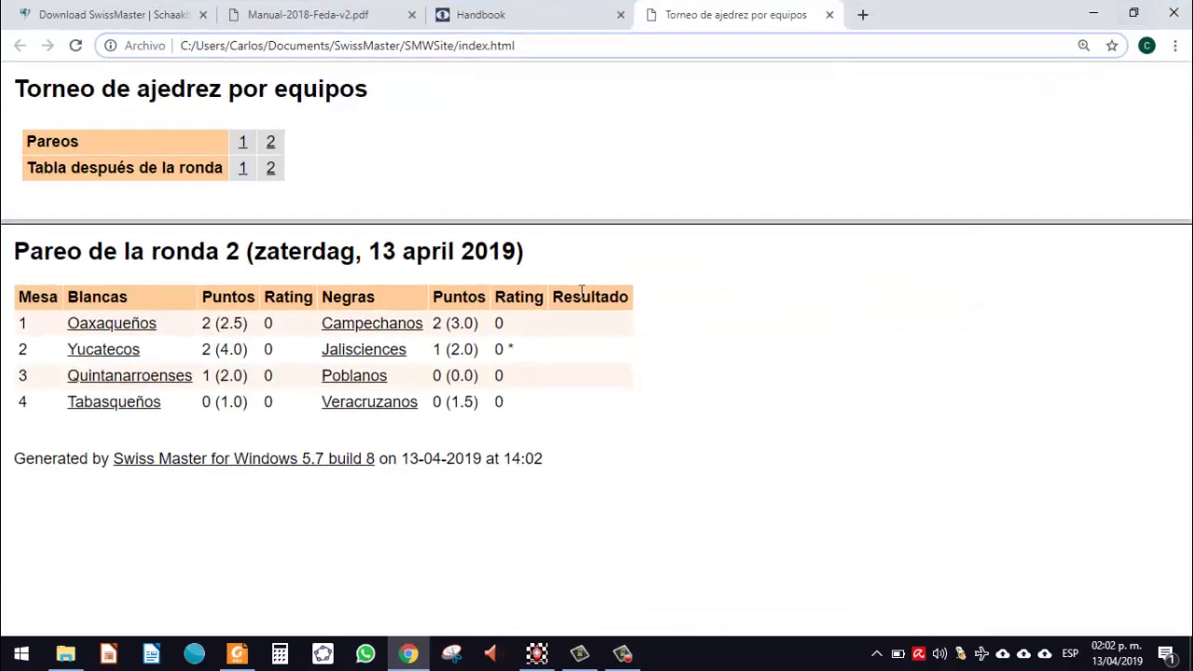
pyautogui.tripleClick(307, 263)
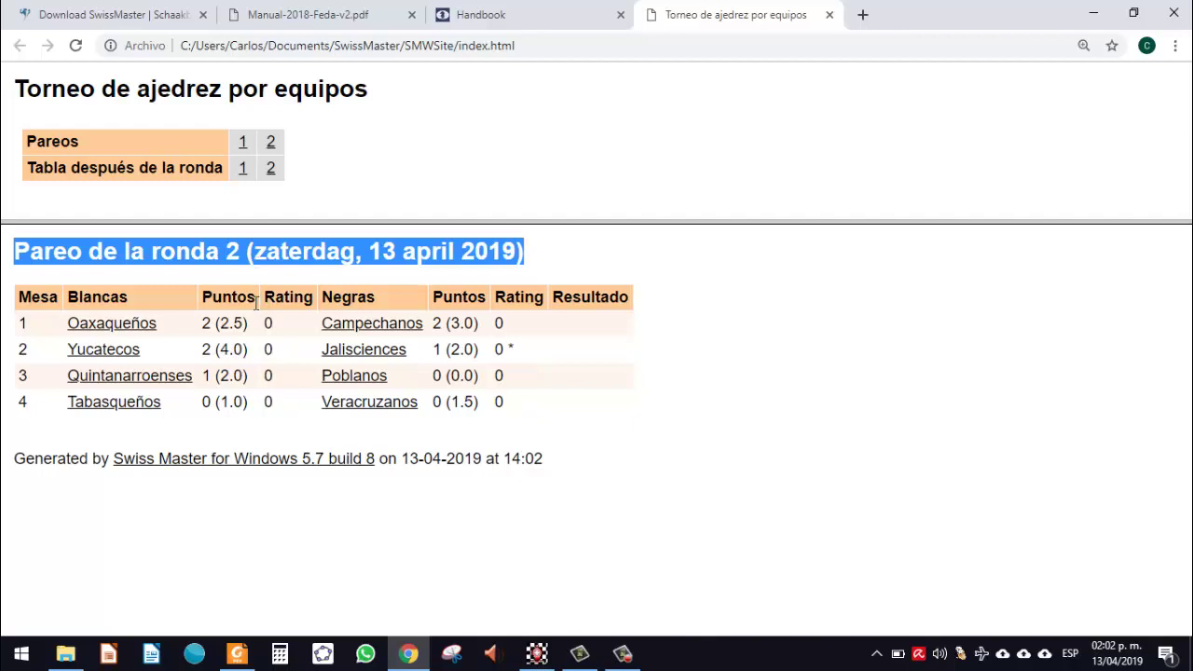
pyautogui.click(292, 338)
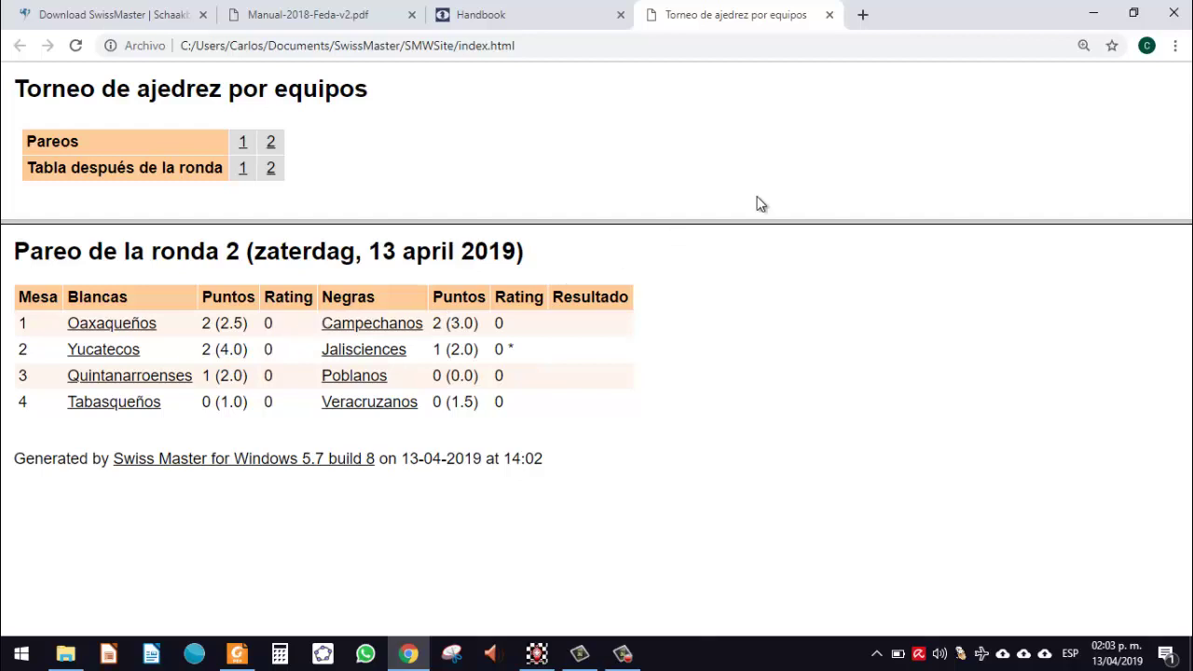
pyautogui.click(1094, 14)
pyautogui.click(64, 29)
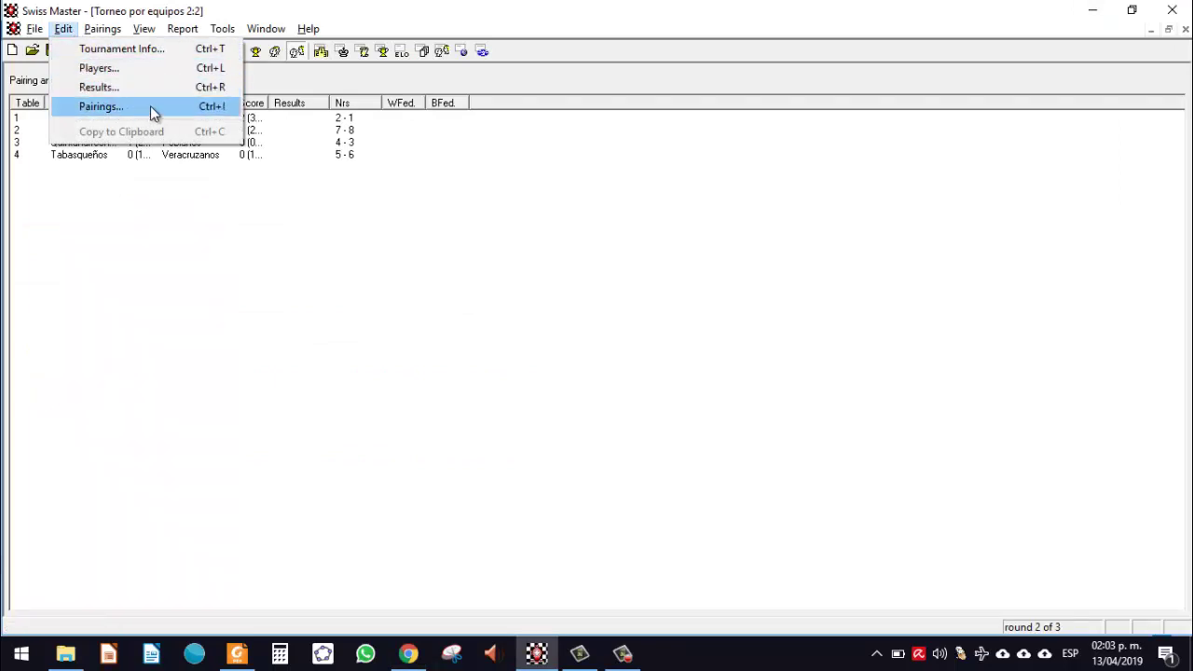
# Record round 2 results 2.5-1.5, 4-0 (Yucatecos–Jalisciences) and 3.5-0.5 (Tabasqueños–Veracruzanos).
pyautogui.click(129, 89)
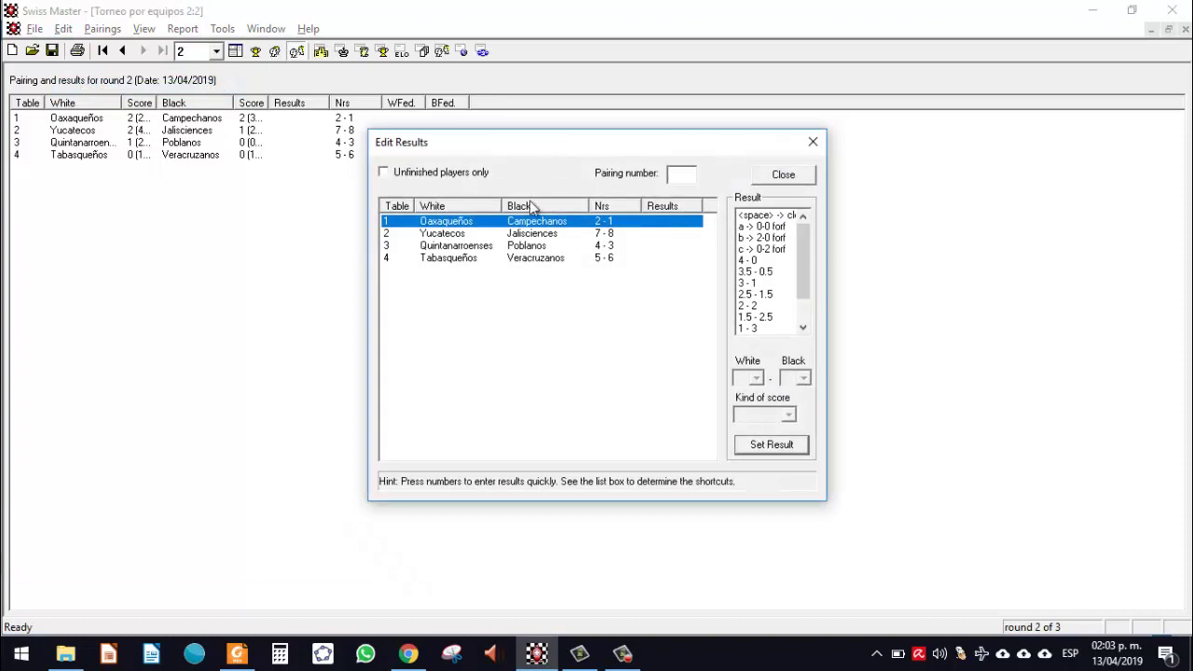
pyautogui.click(760, 297)
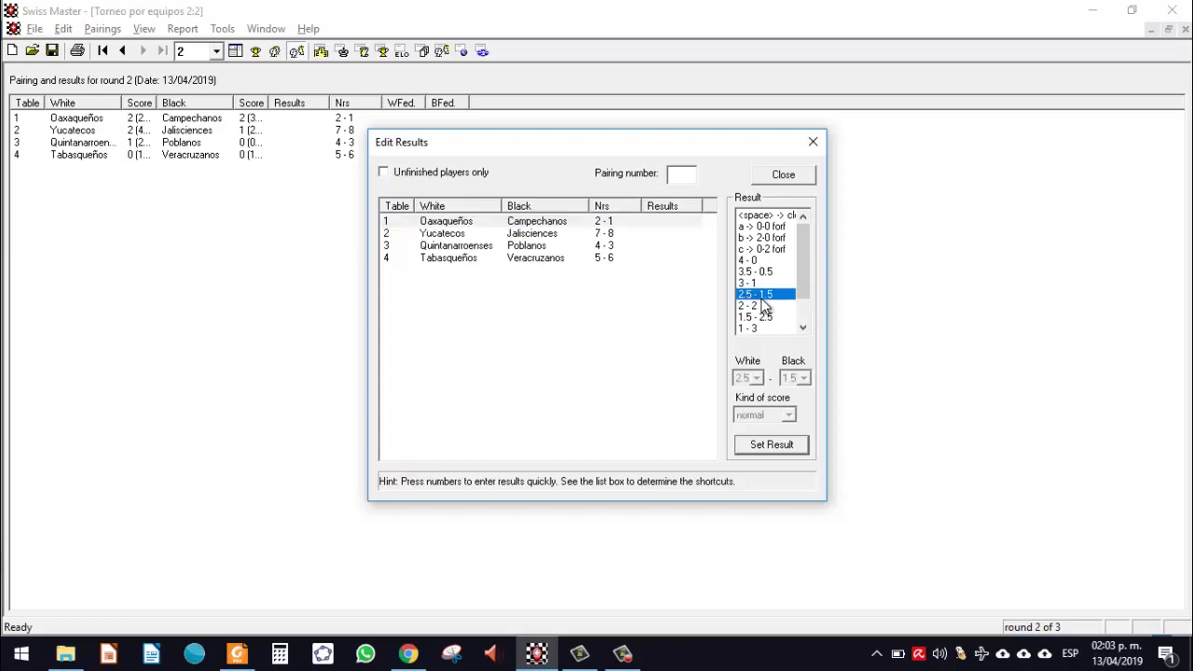
pyautogui.doubleClick(762, 296)
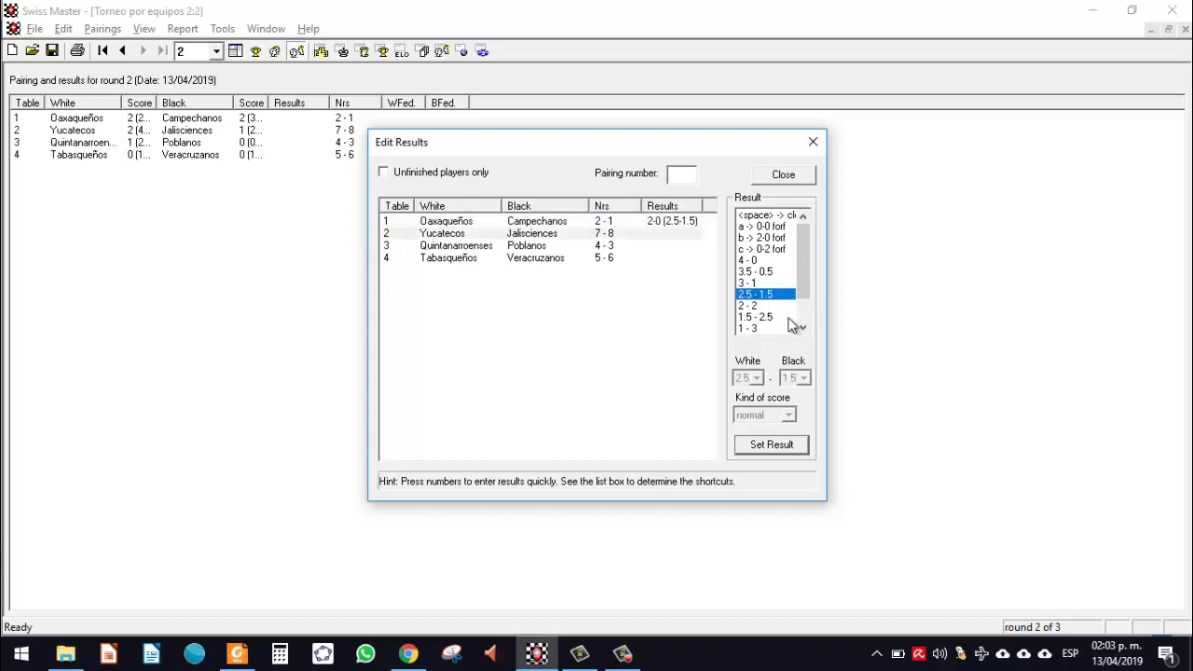
pyautogui.doubleClick(761, 261)
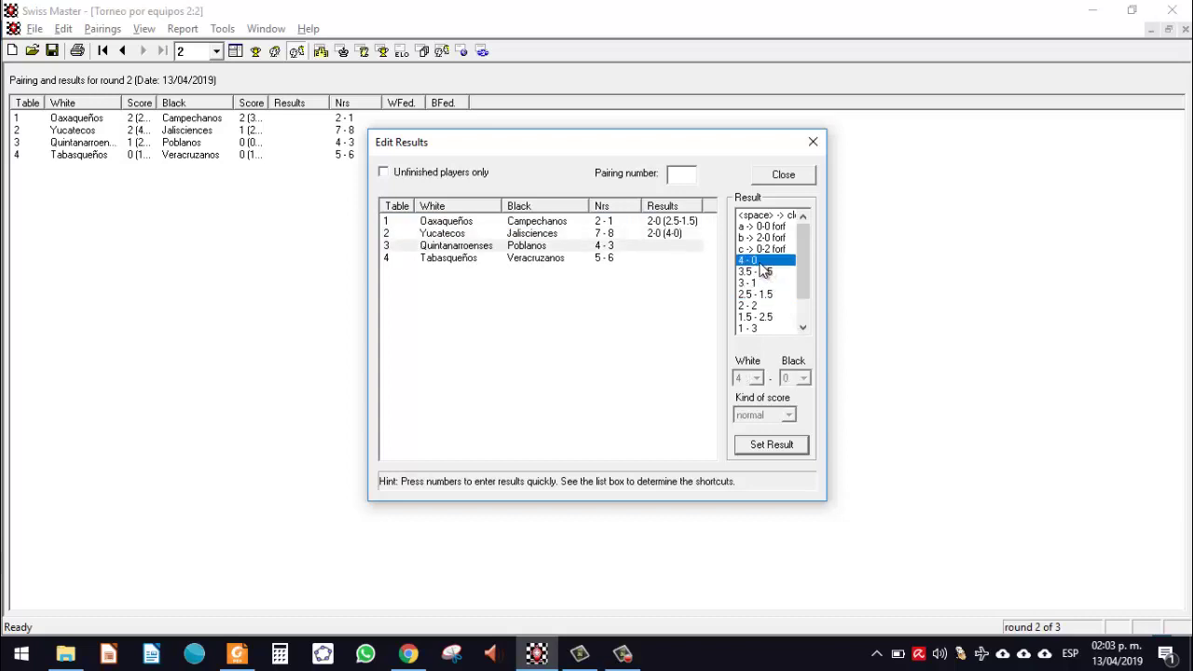
pyautogui.click(553, 259)
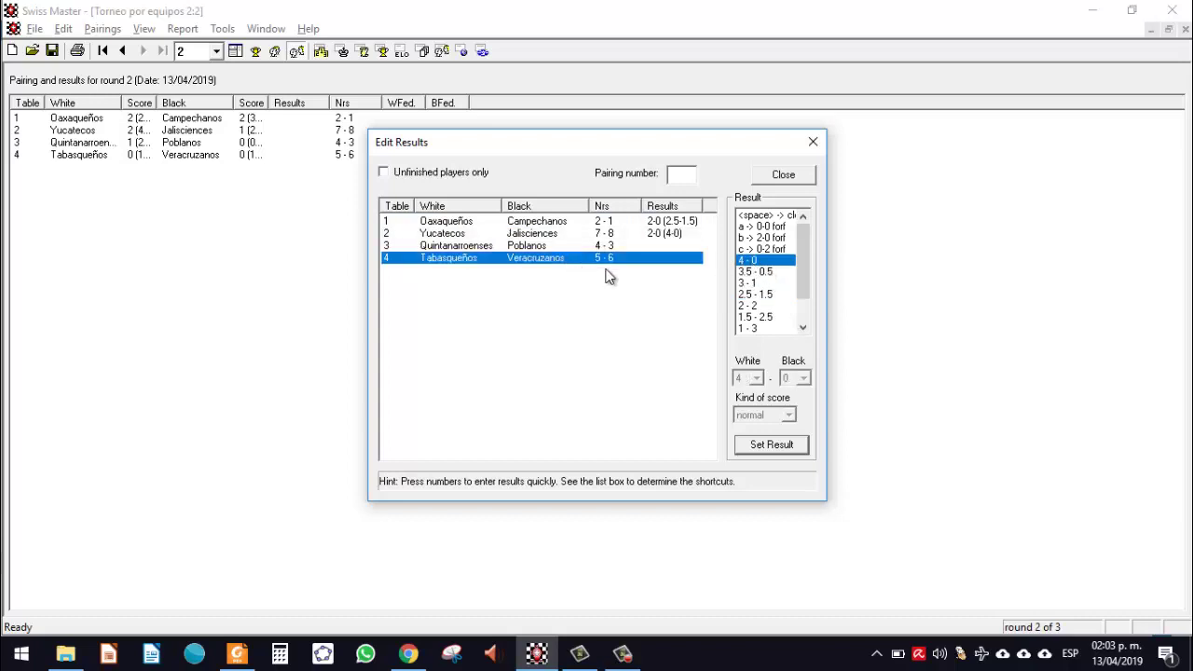
pyautogui.doubleClick(762, 273)
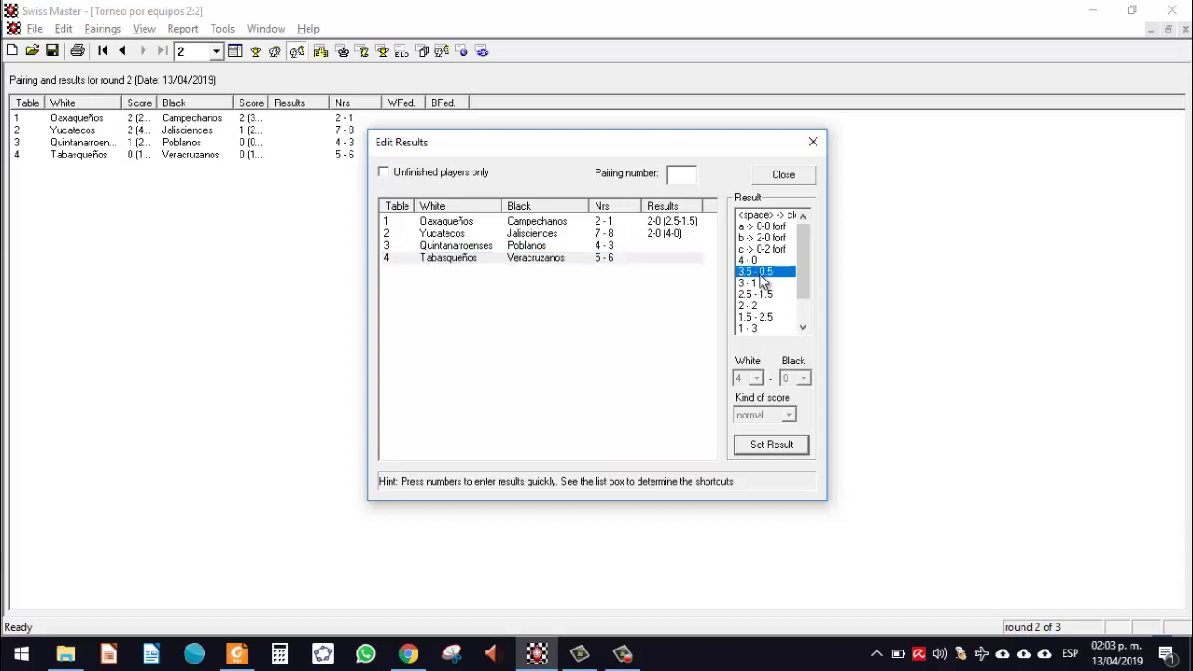
pyautogui.click(781, 175)
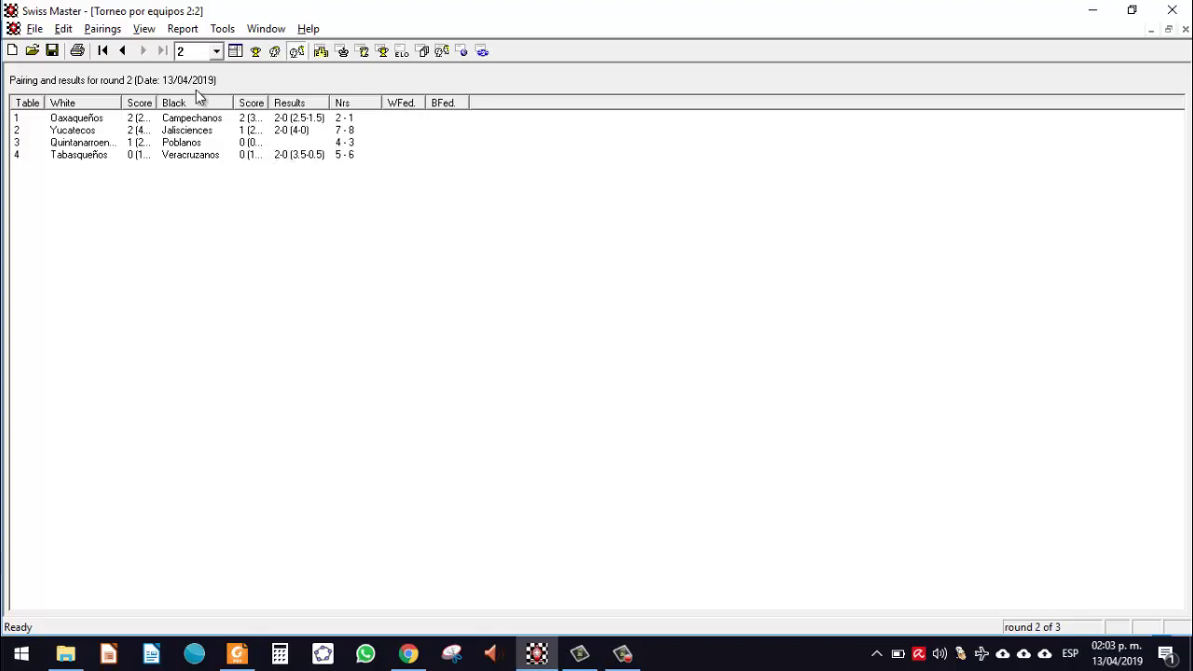
# Reopen Edit Results and record 4-0 for Quintanarroenses vs Poblanos.
pyautogui.click(65, 30)
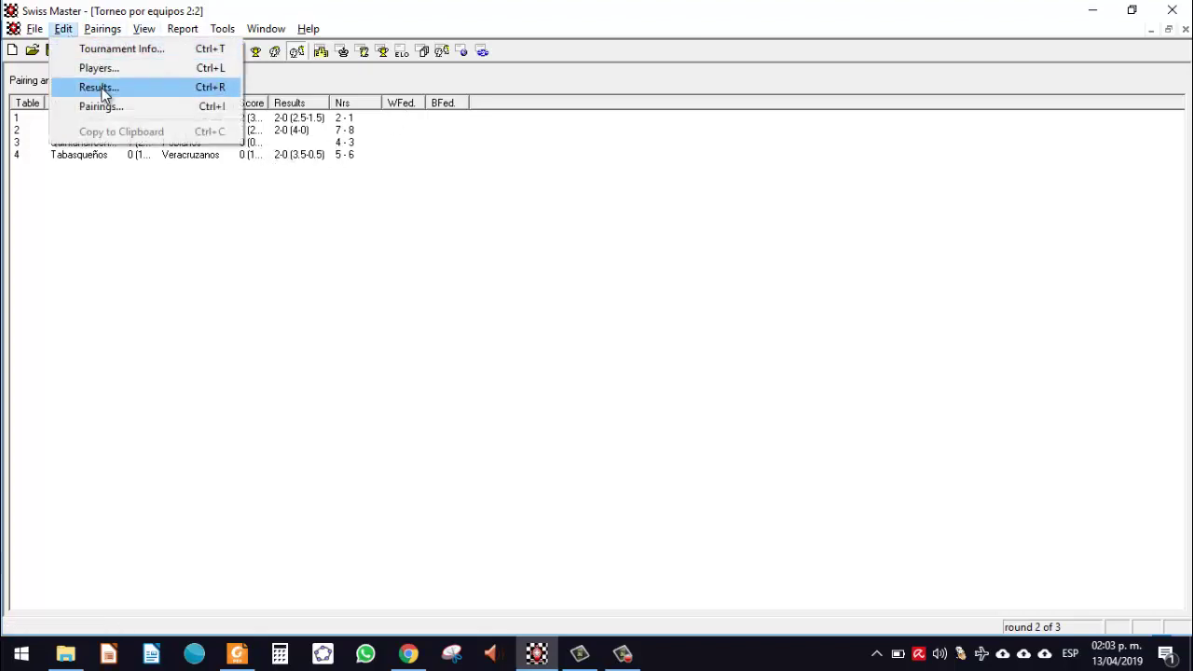
pyautogui.click(101, 86)
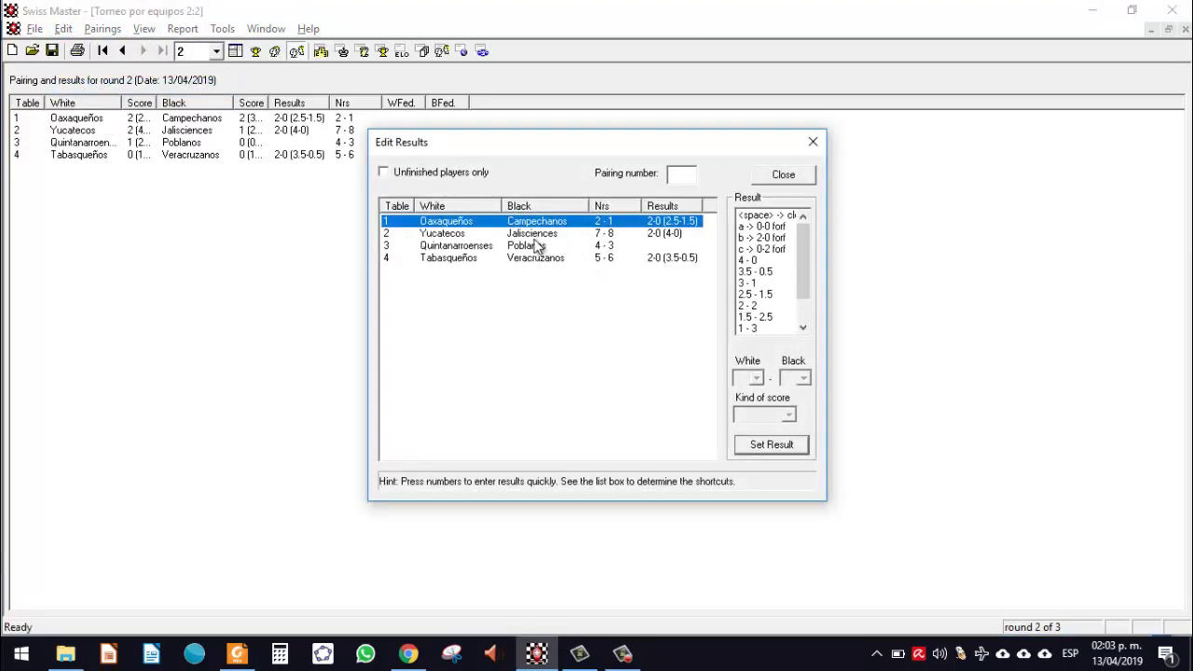
pyautogui.click(525, 248)
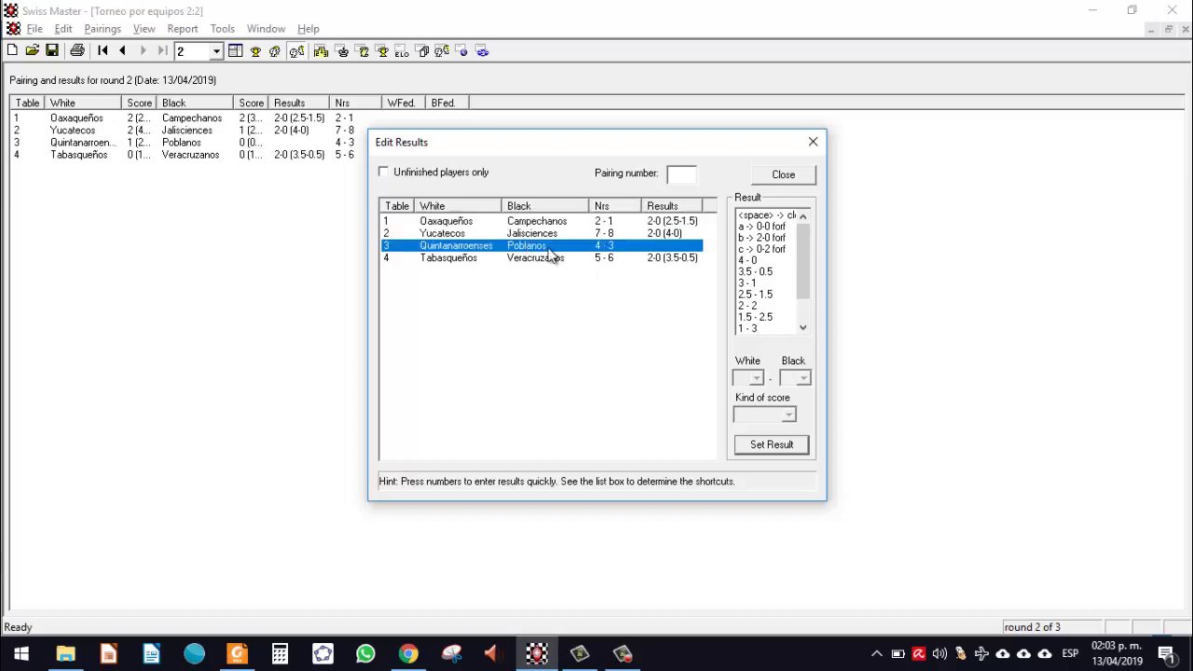
pyautogui.doubleClick(751, 261)
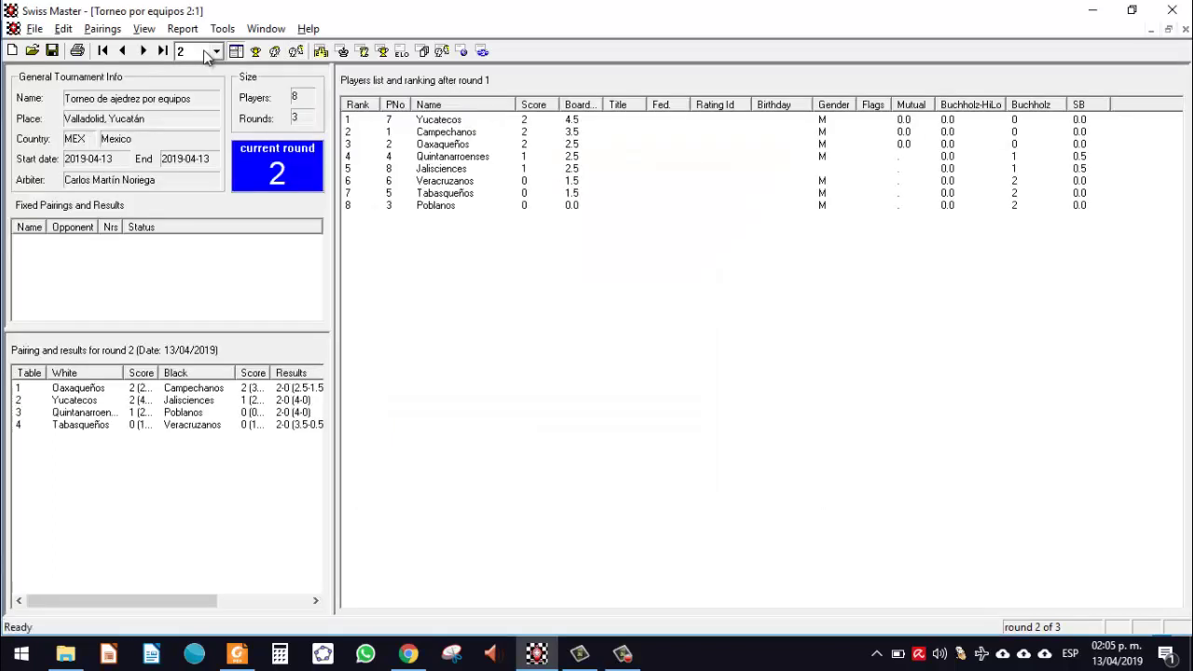
pyautogui.click(208, 58)
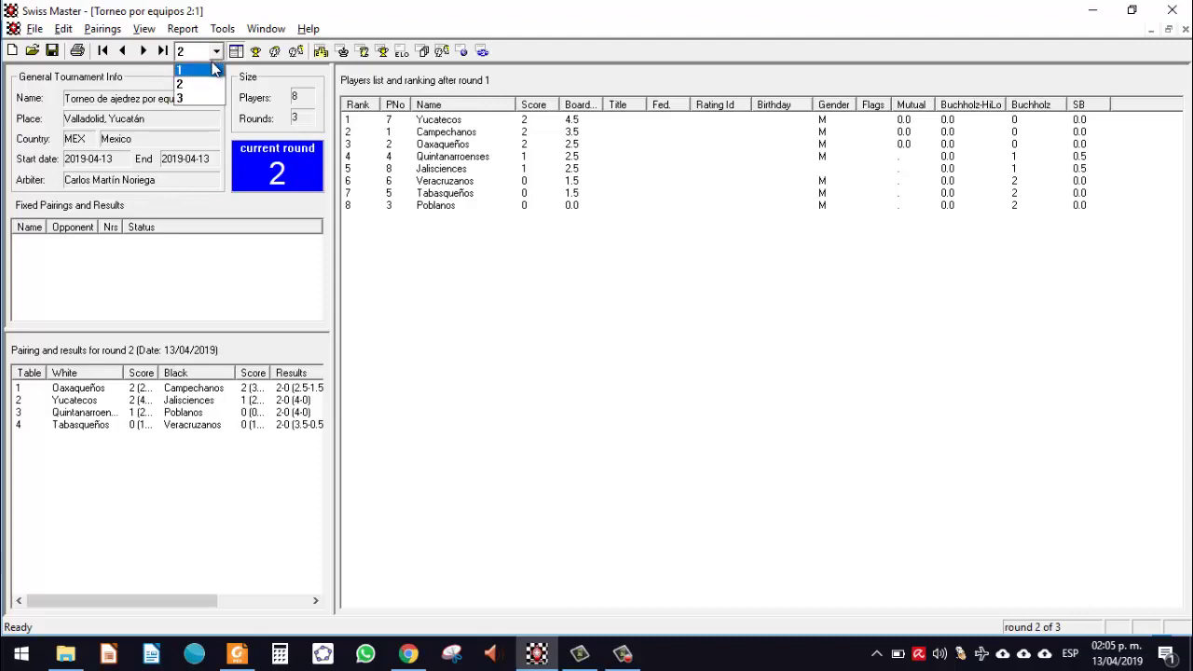
# Switch the toolbar round selector to round 3.
pyautogui.click(211, 58)
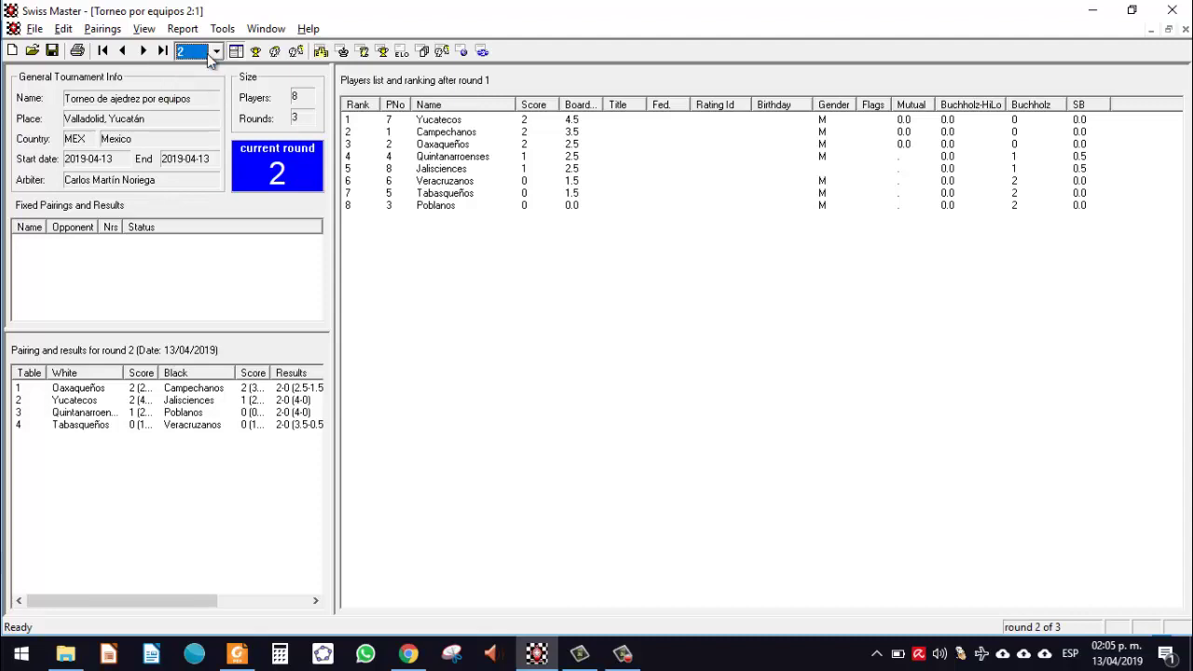
pyautogui.click(211, 57)
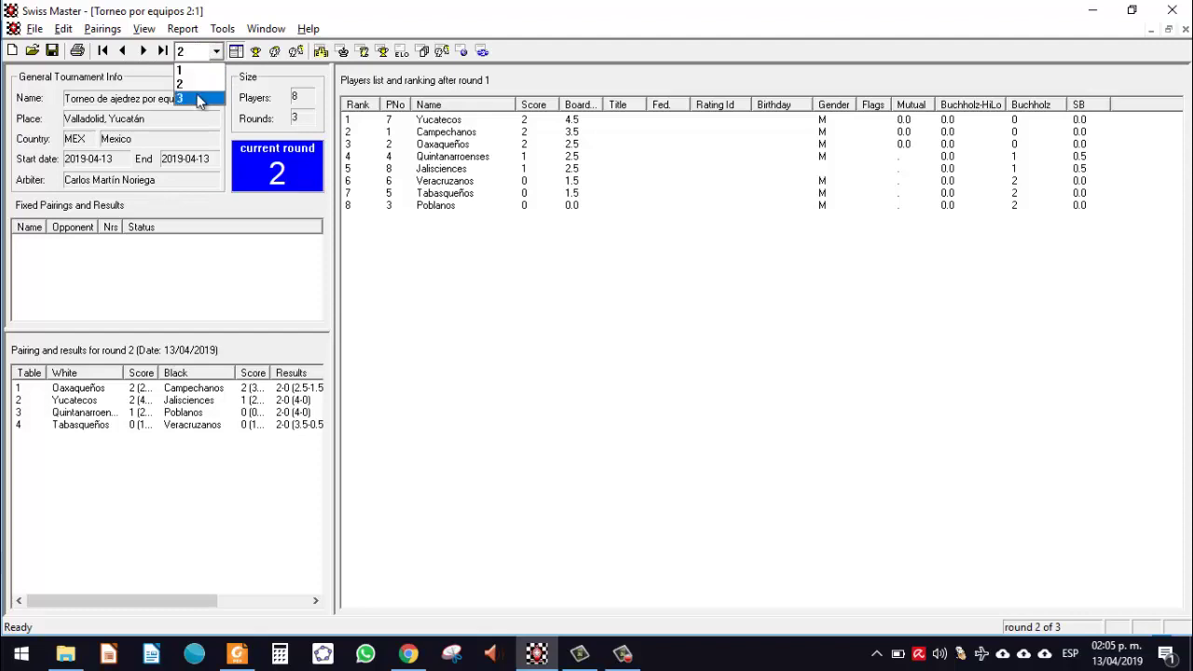
pyautogui.click(198, 98)
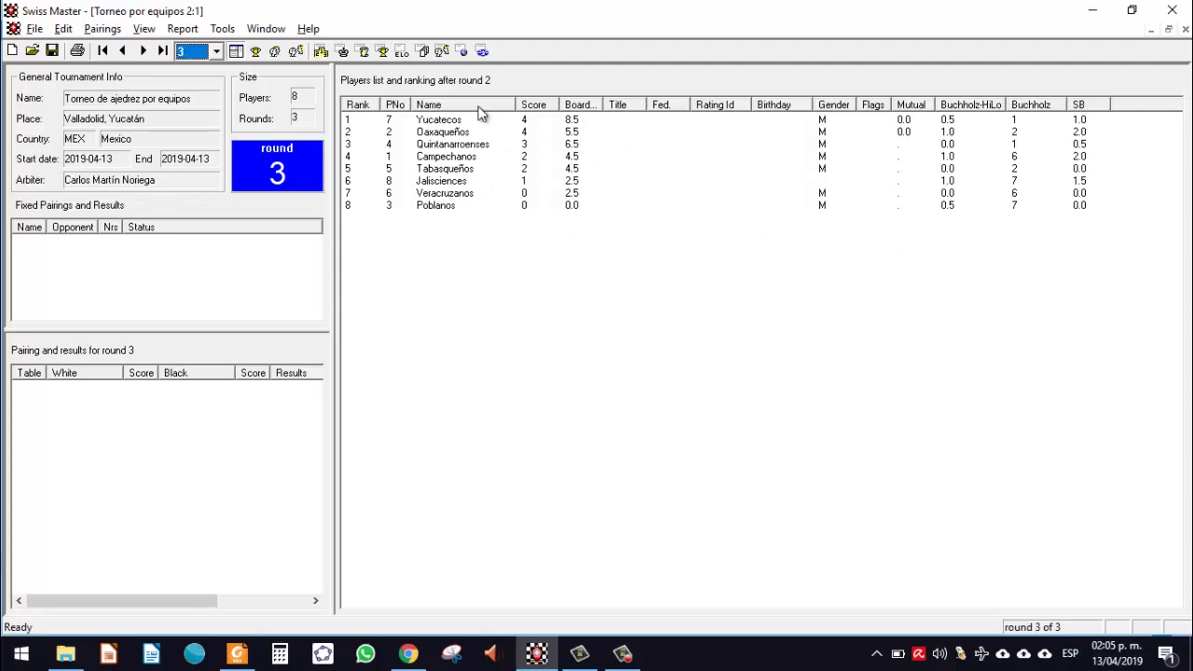
pyautogui.click(198, 53)
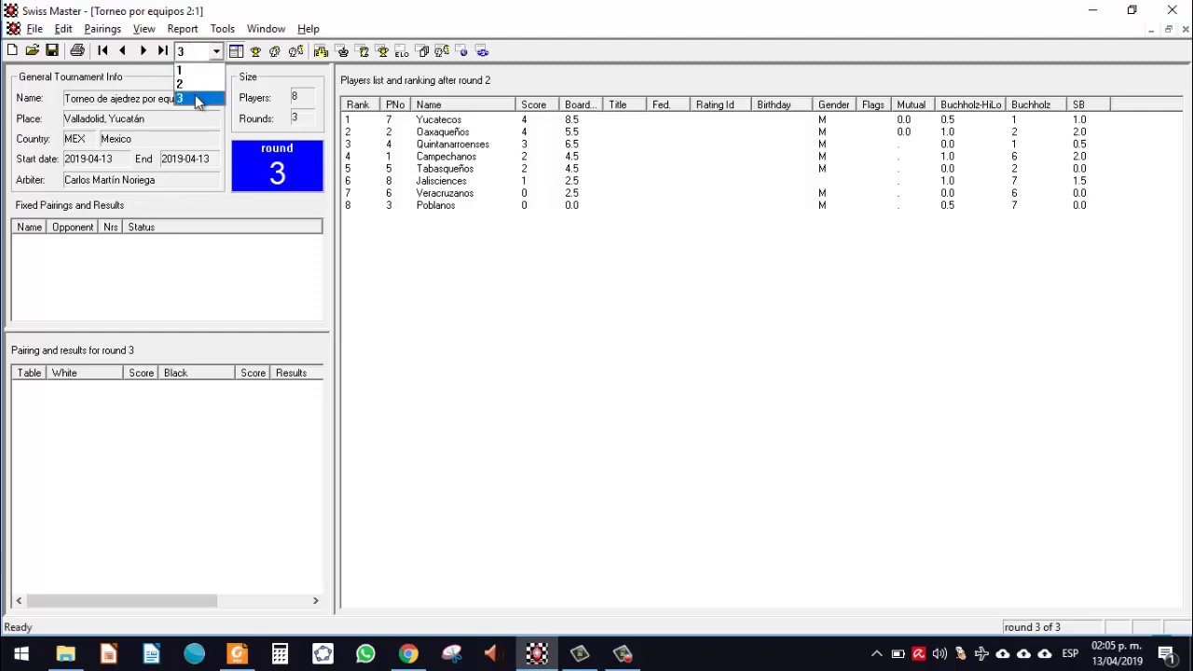
pyautogui.click(198, 99)
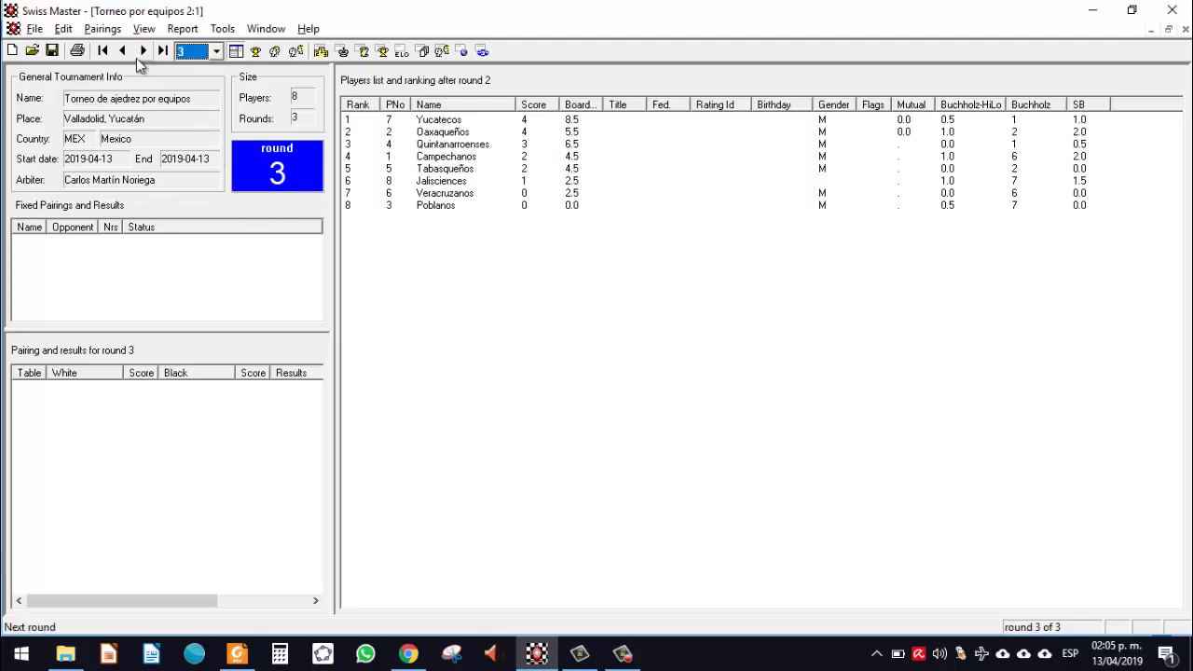
# Make the round 3 pairing: Yucatecos–Oaxaqueños, Campechanos–Quintanarroenses, Jalisciences–Tabasqueños, Poblanos–Veracruzanos.
pyautogui.click(102, 29)
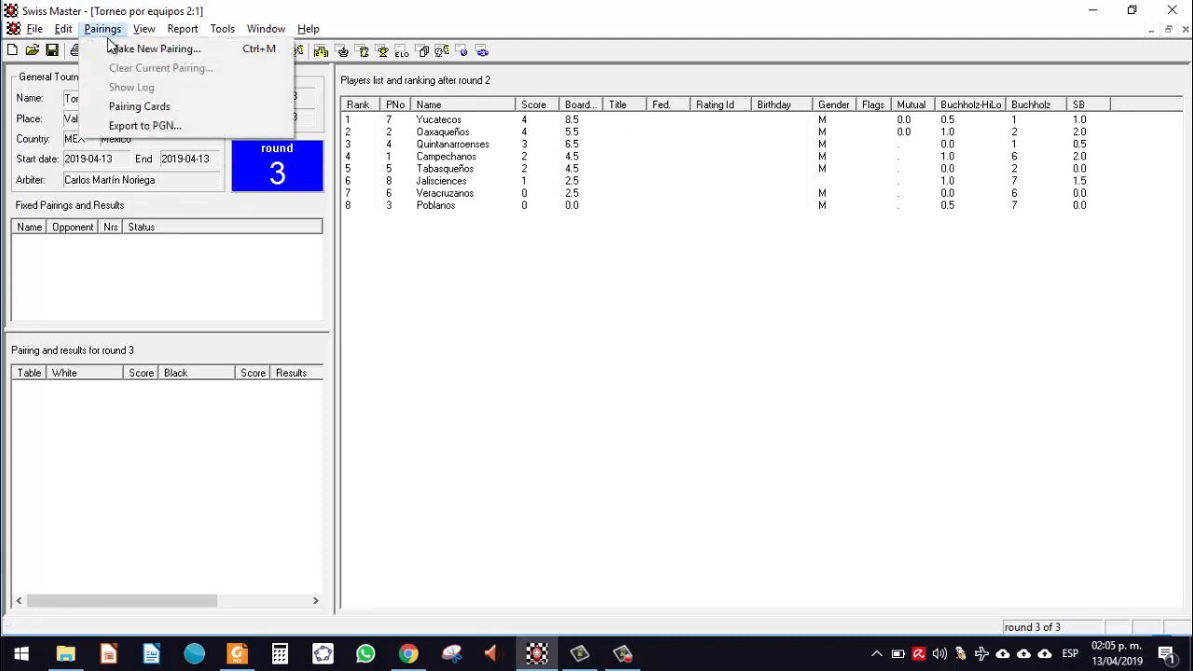
pyautogui.click(130, 48)
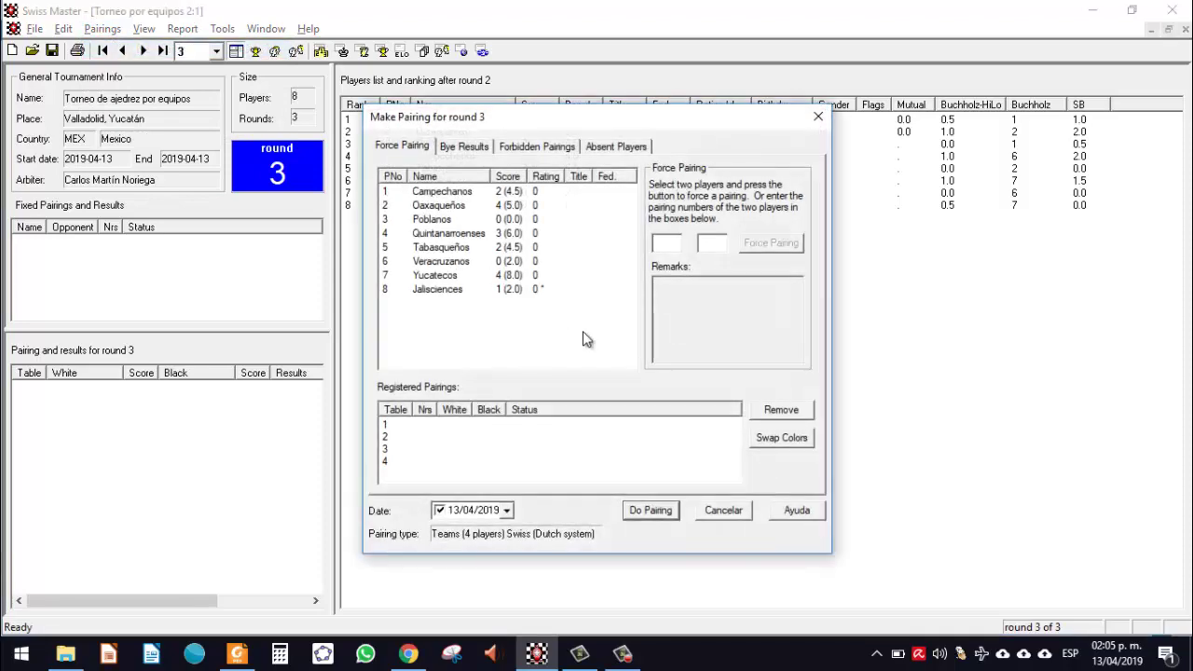
pyautogui.click(651, 519)
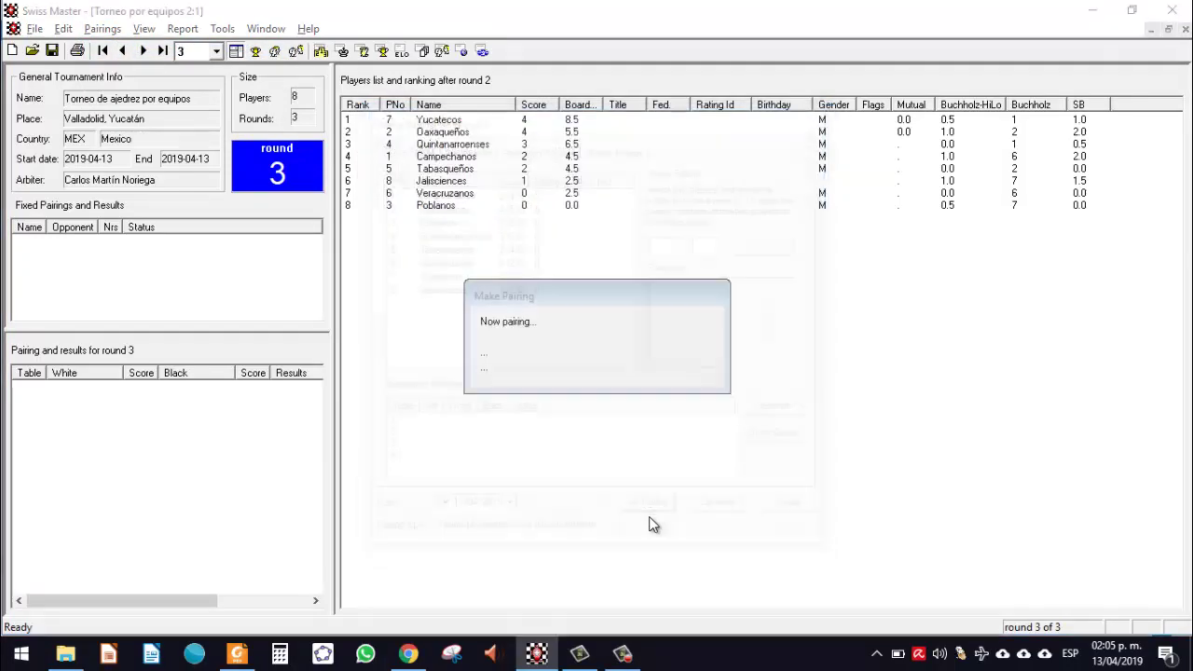
pyautogui.click(714, 373)
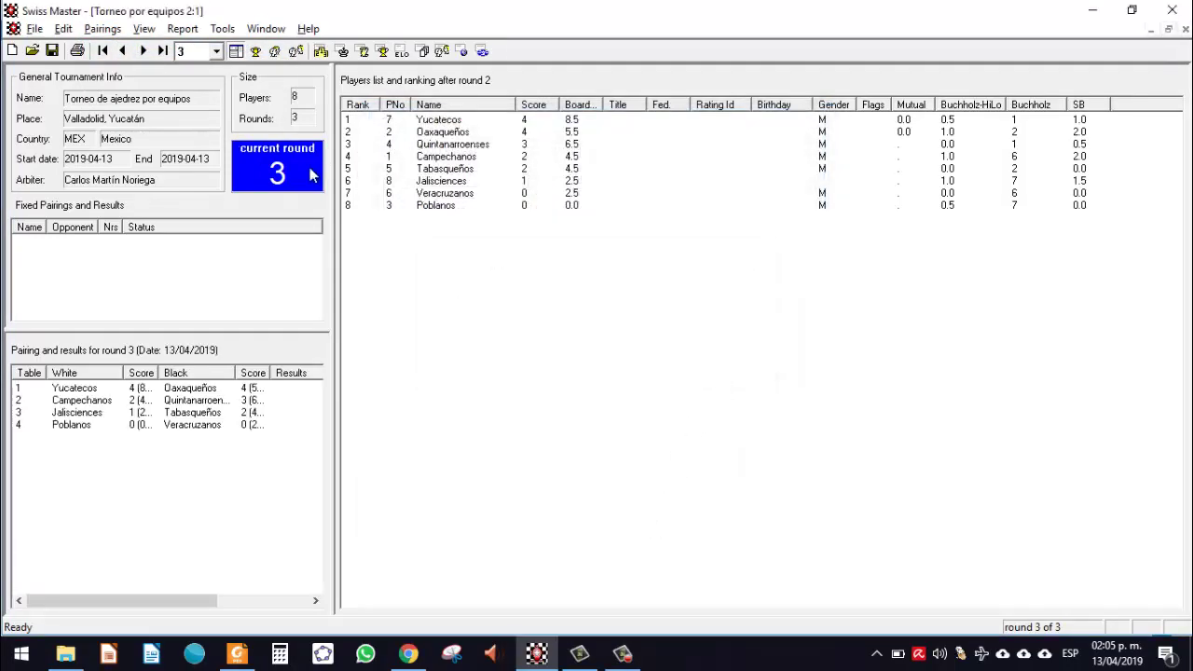
# Restore the Swiss Master window to a smaller, un-maximized size.
pyautogui.click(64, 29)
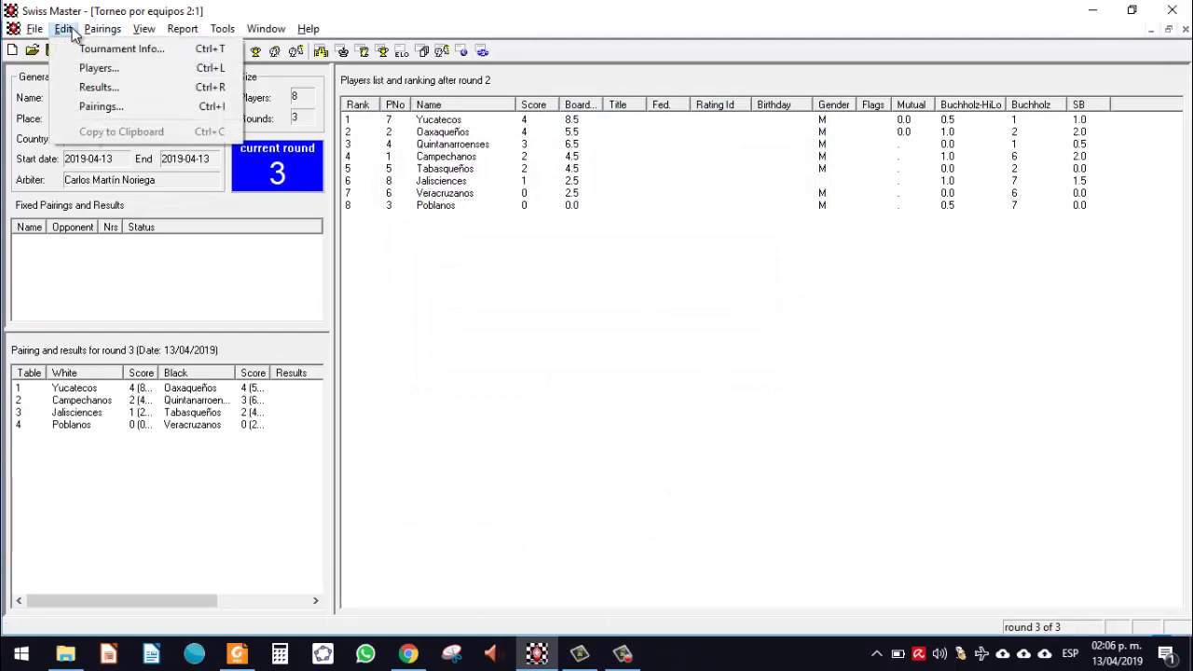
pyautogui.click(66, 29)
pyautogui.moveTo(307, 12)
pyautogui.mouseDown()
pyautogui.moveTo(314, 59)
pyautogui.moveTo(331, 14)
pyautogui.mouseUp()
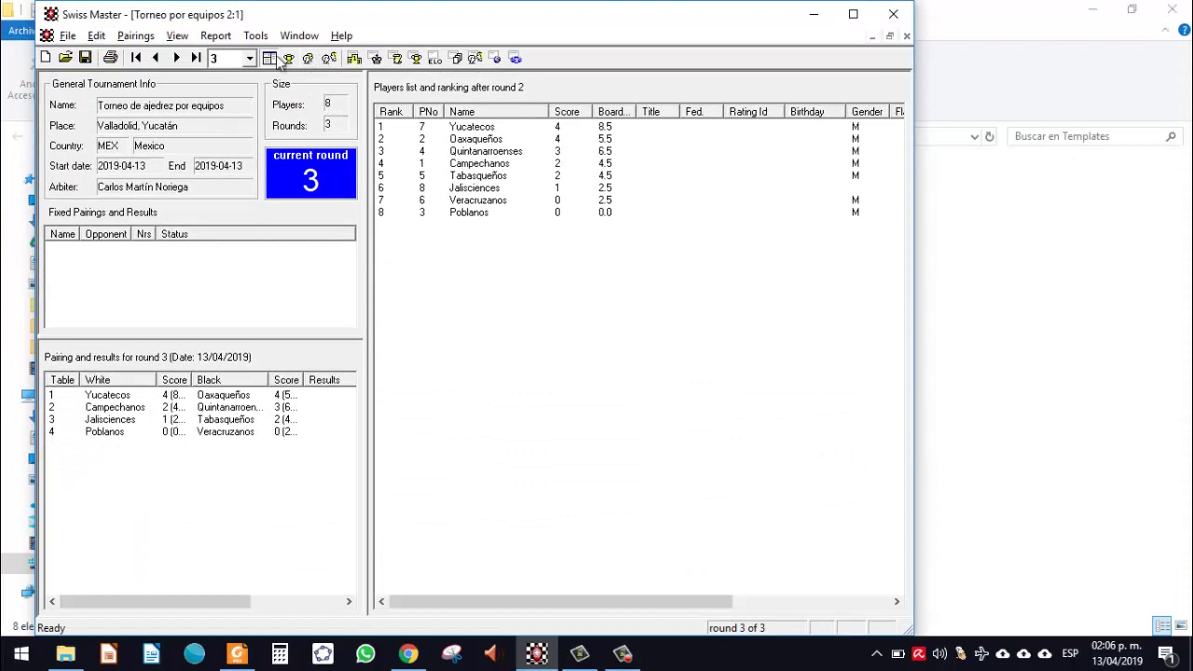
# Show the round 3 pairings view in a maximized window and check the Report menu.
pyautogui.click(329, 62)
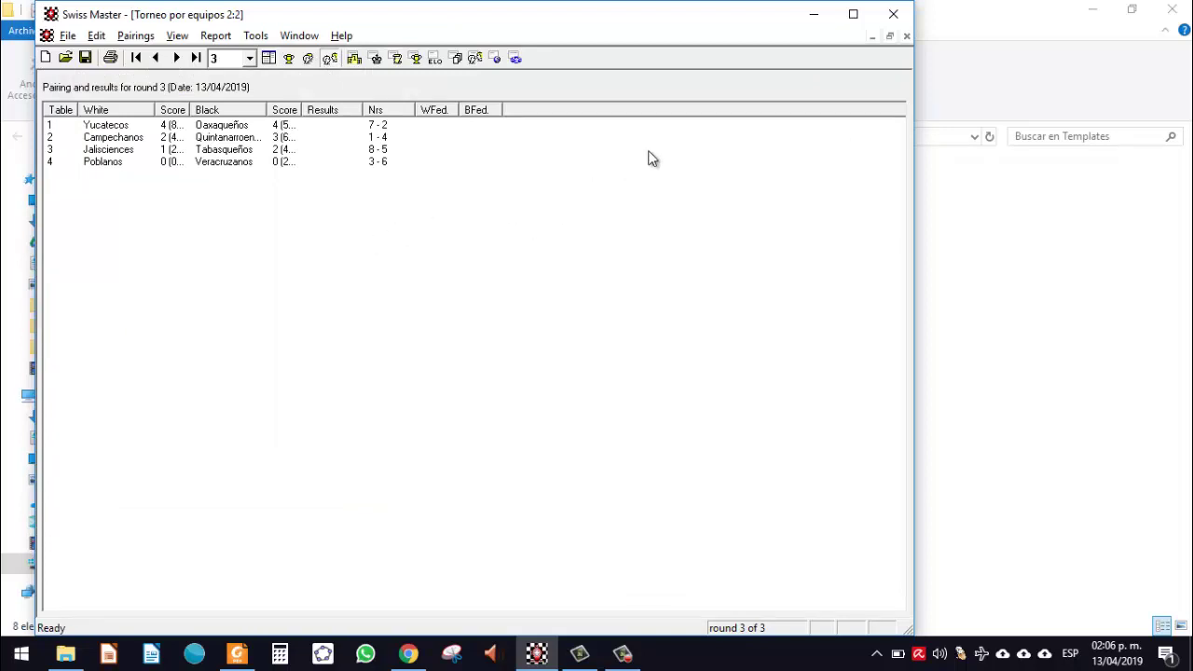
pyautogui.click(851, 15)
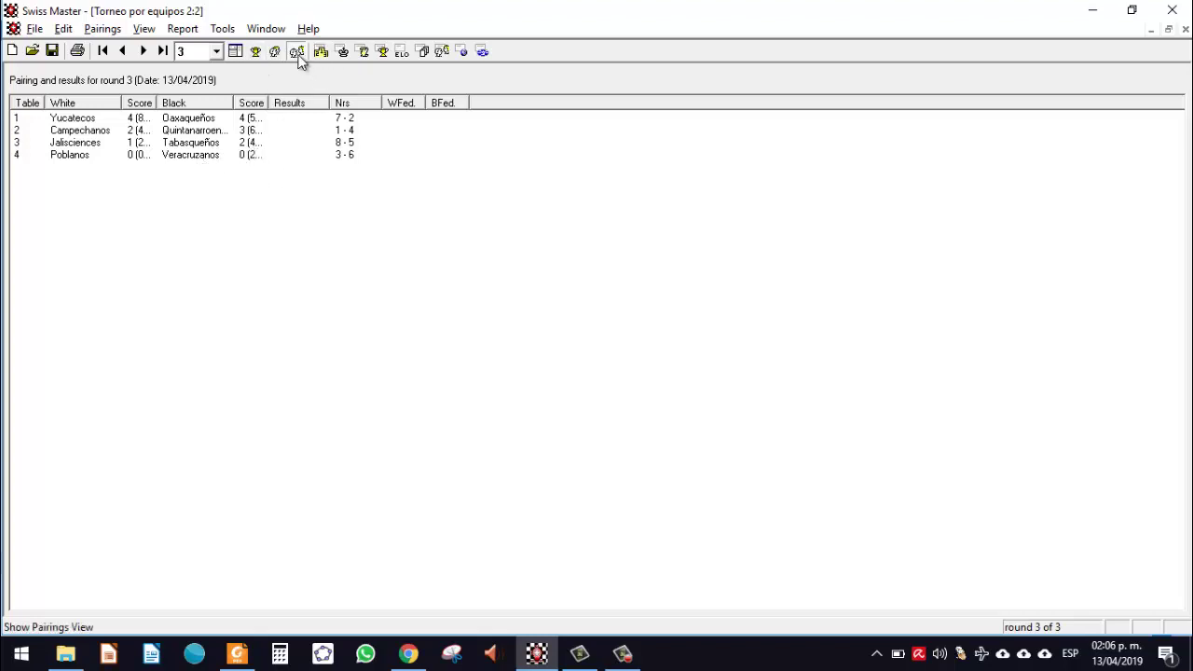
pyautogui.click(183, 29)
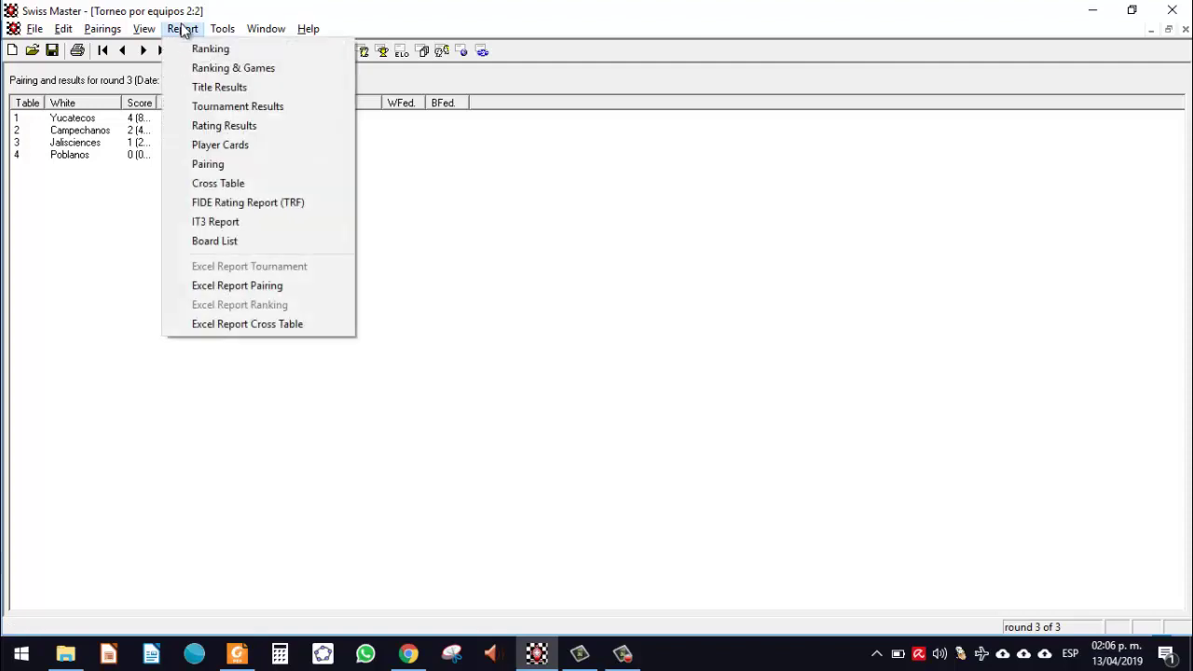
pyautogui.click(183, 28)
# Look through the Tools and Pairings menus without choosing any command.
pyautogui.click(217, 31)
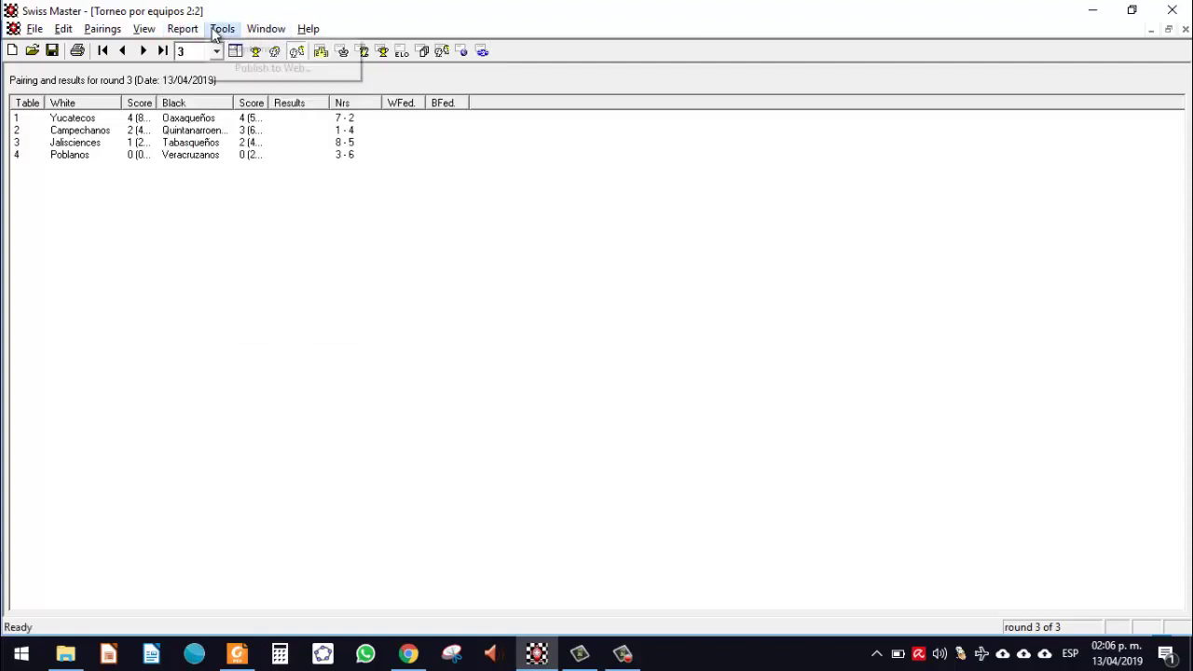
pyautogui.click(216, 30)
pyautogui.click(216, 31)
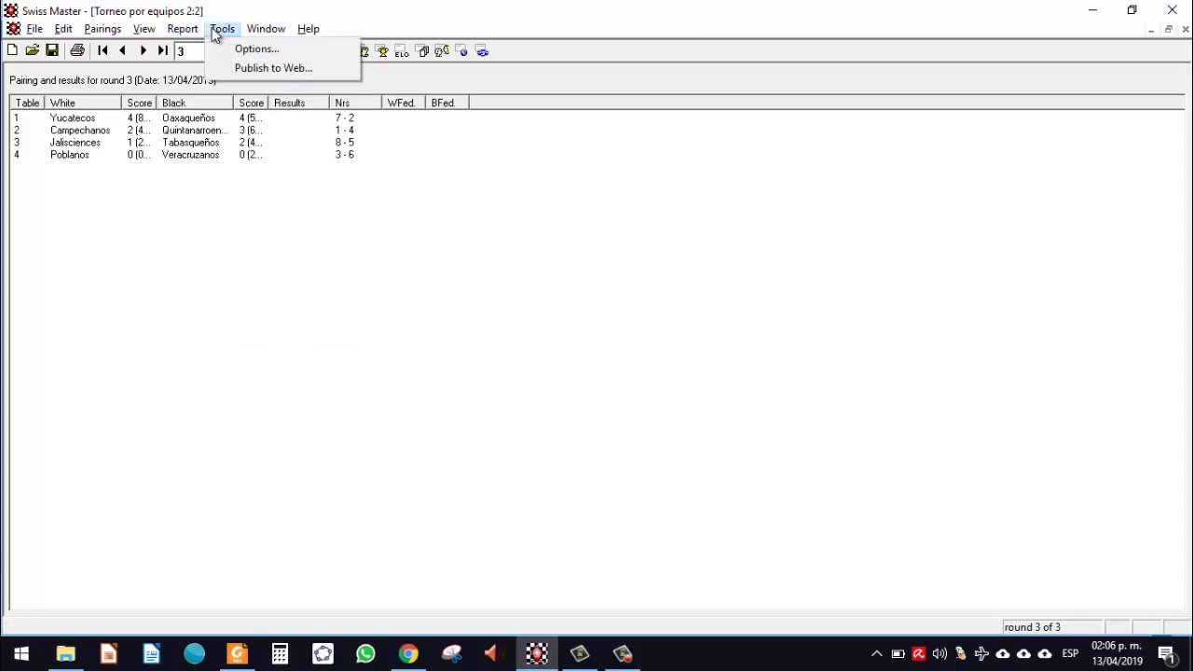
pyautogui.click(217, 31)
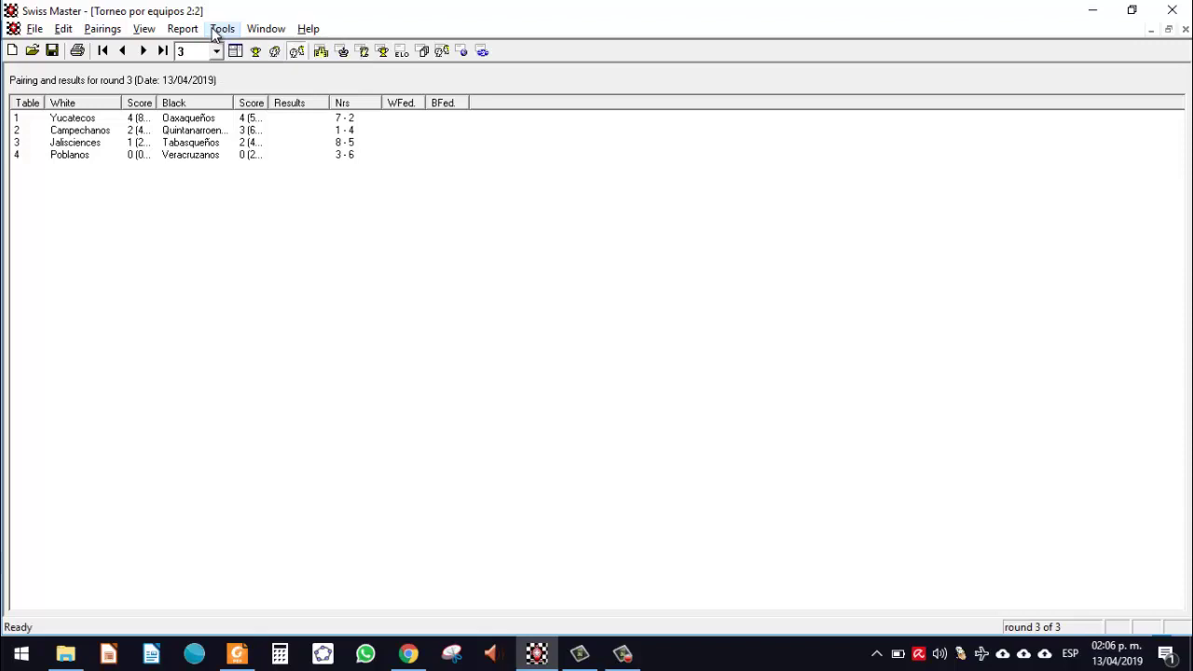
pyautogui.click(106, 30)
# Enter round 3 results for tables 1–4: 2-2, 3.5-0.5 for Campechanos, 2-2, 2-2.
pyautogui.moveTo(63, 28)
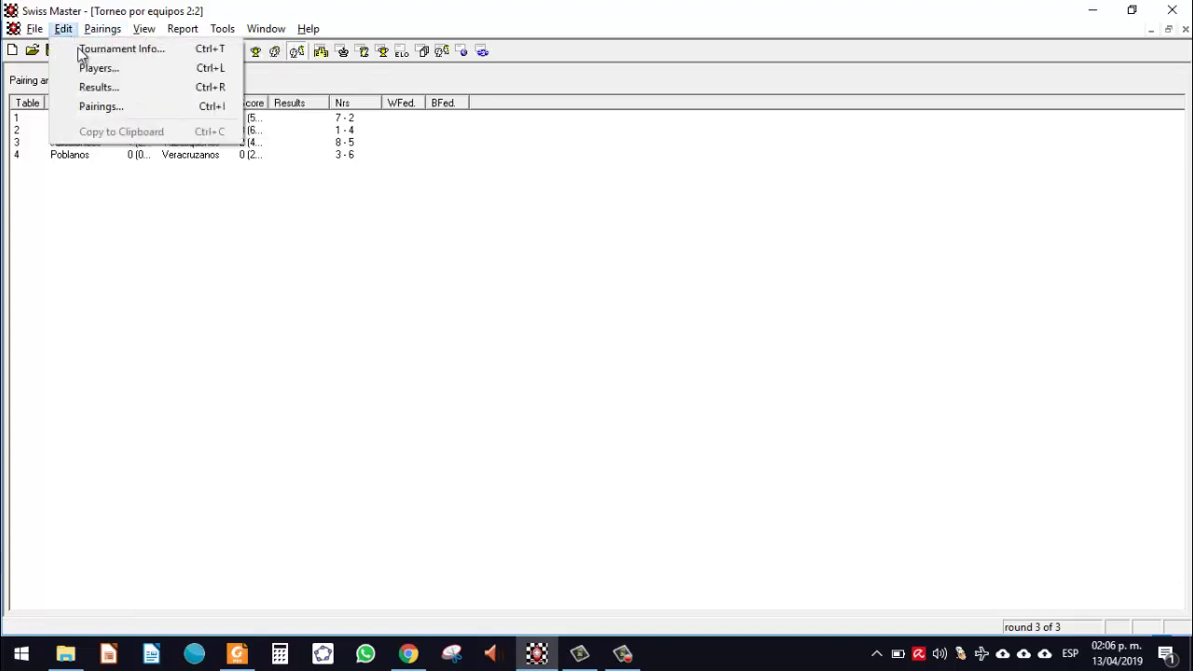
pyautogui.click(103, 85)
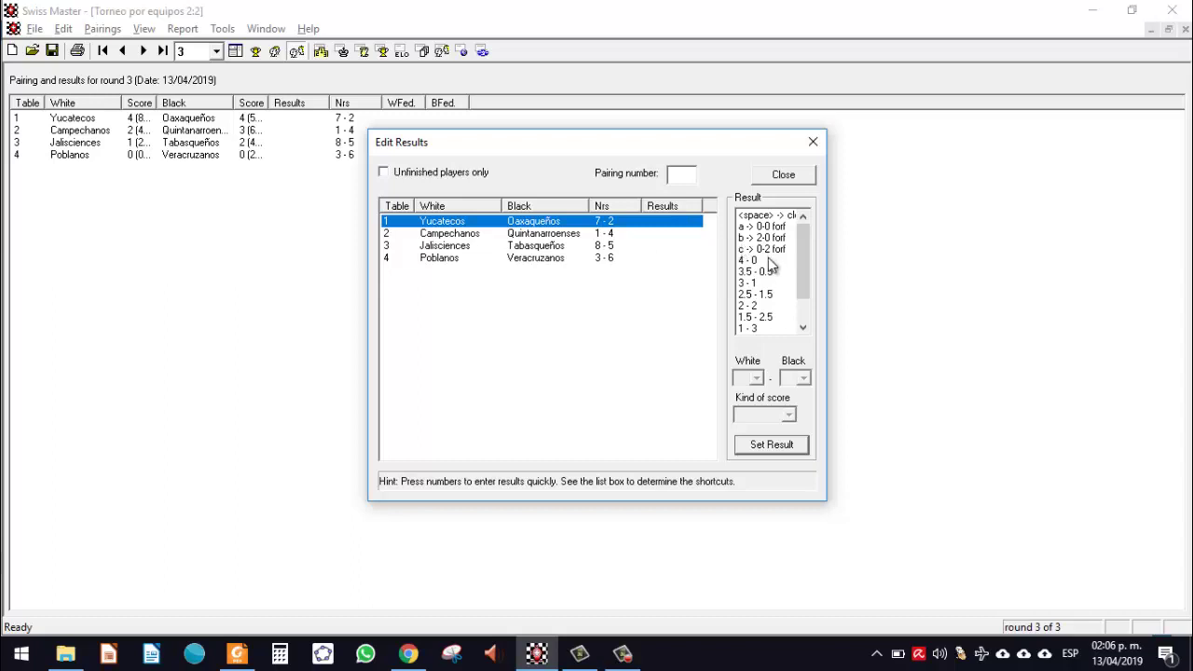
pyautogui.doubleClick(759, 307)
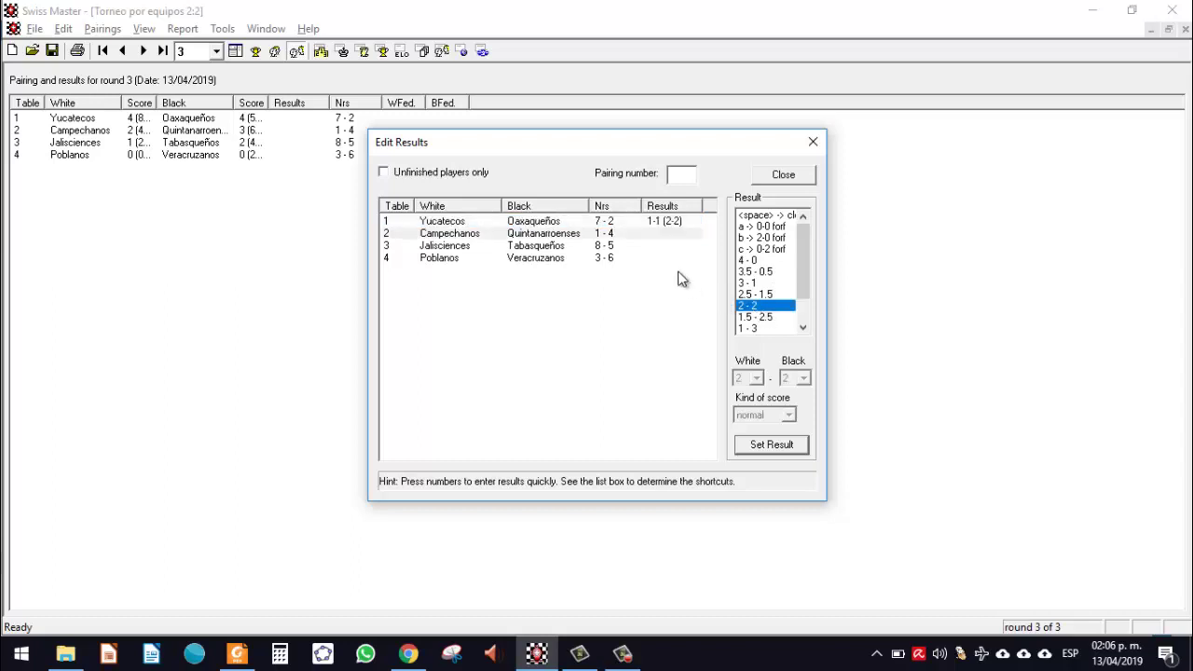
pyautogui.doubleClick(760, 272)
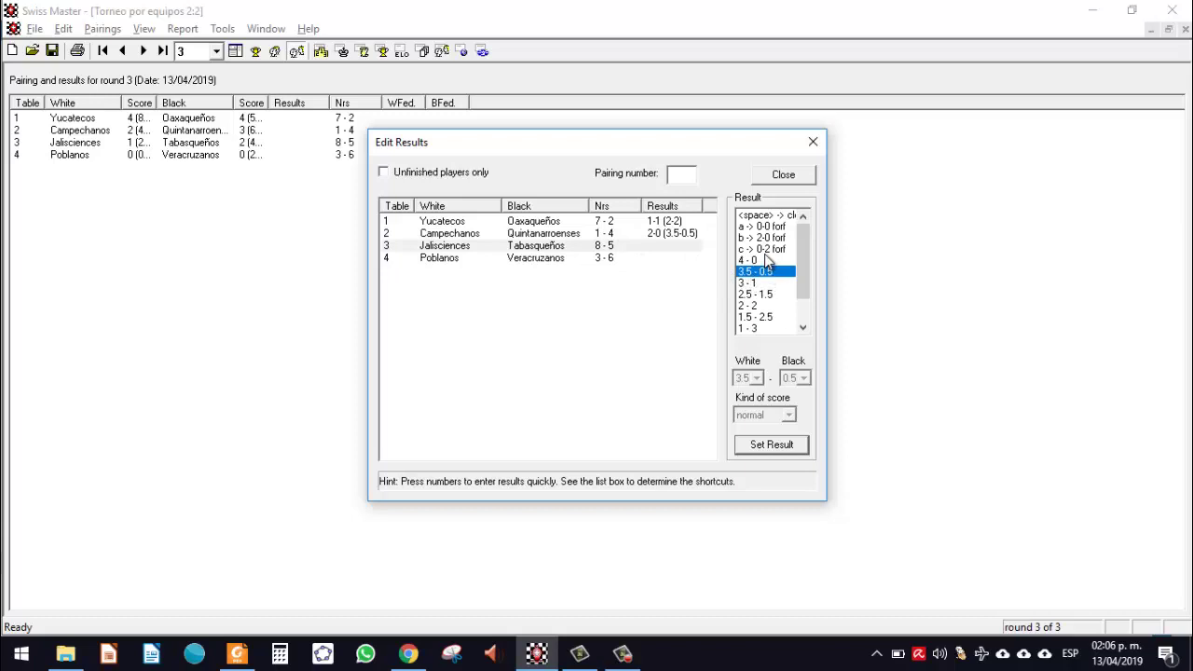
pyautogui.doubleClick(763, 306)
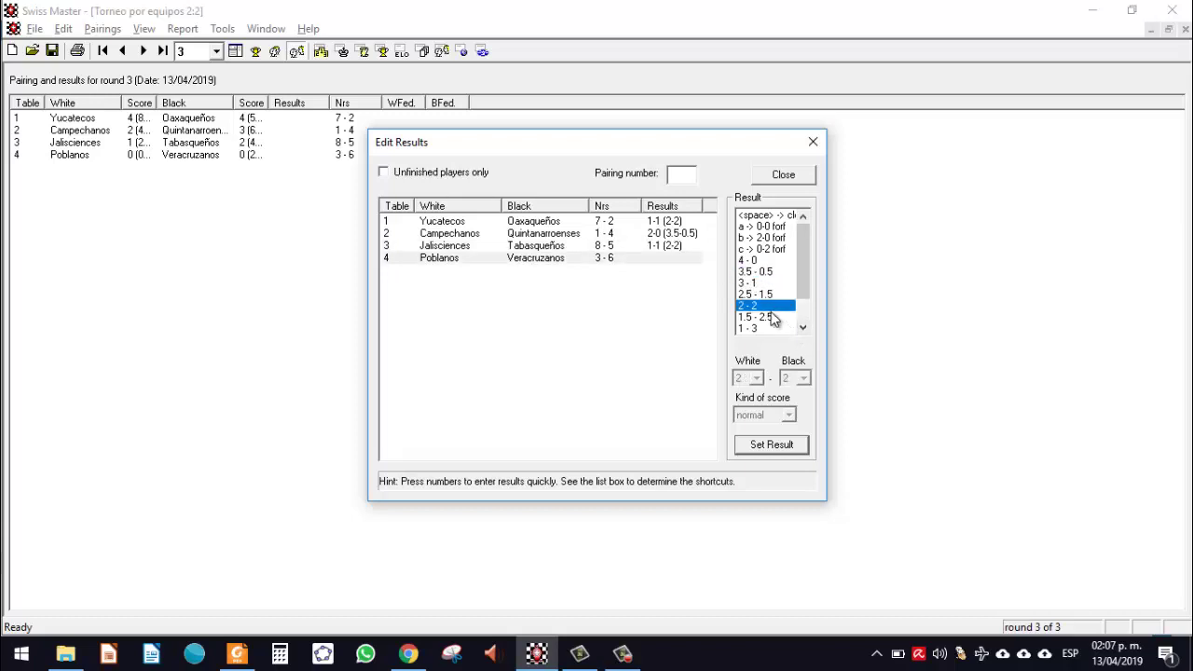
pyautogui.doubleClick(766, 306)
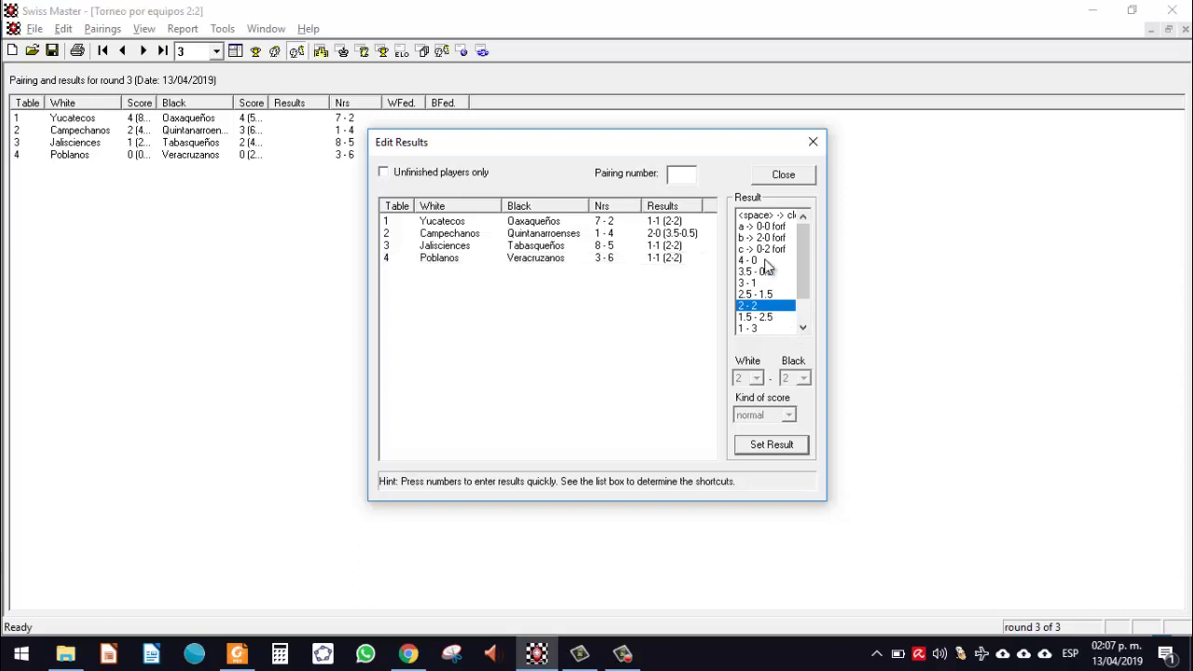
pyautogui.click(783, 175)
# Show the final ranking after round 3, with Yucatecos 5 (10.0) ahead of Oaxaqueños 5 (7.0).
pyautogui.click(216, 50)
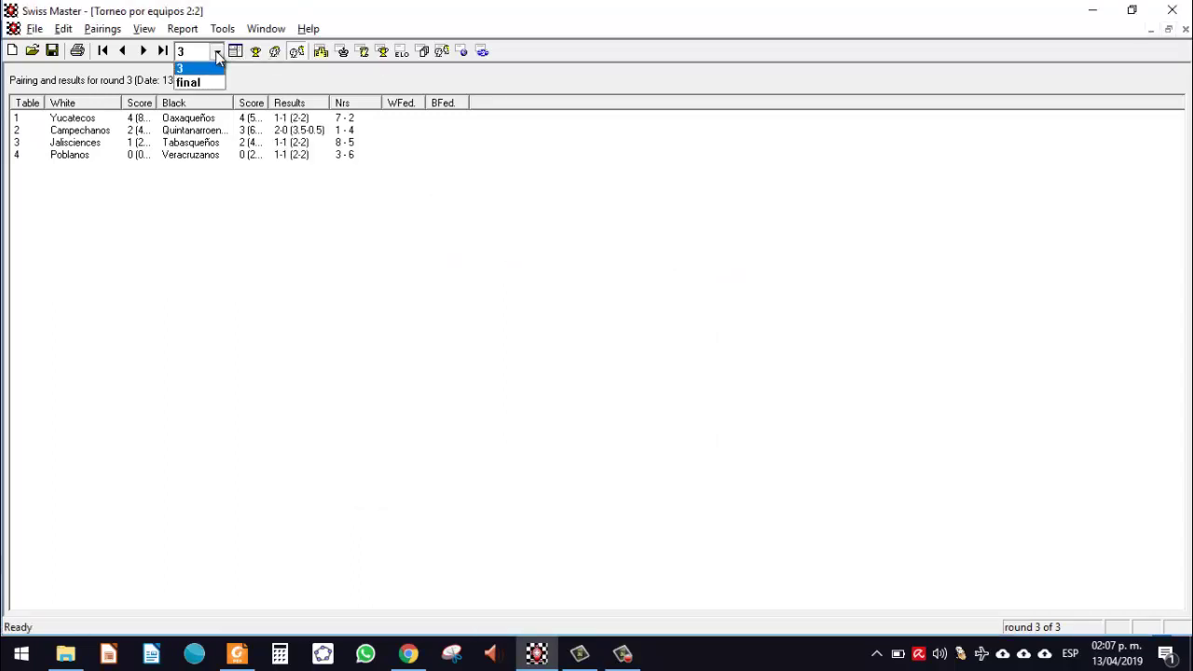
pyautogui.click(205, 113)
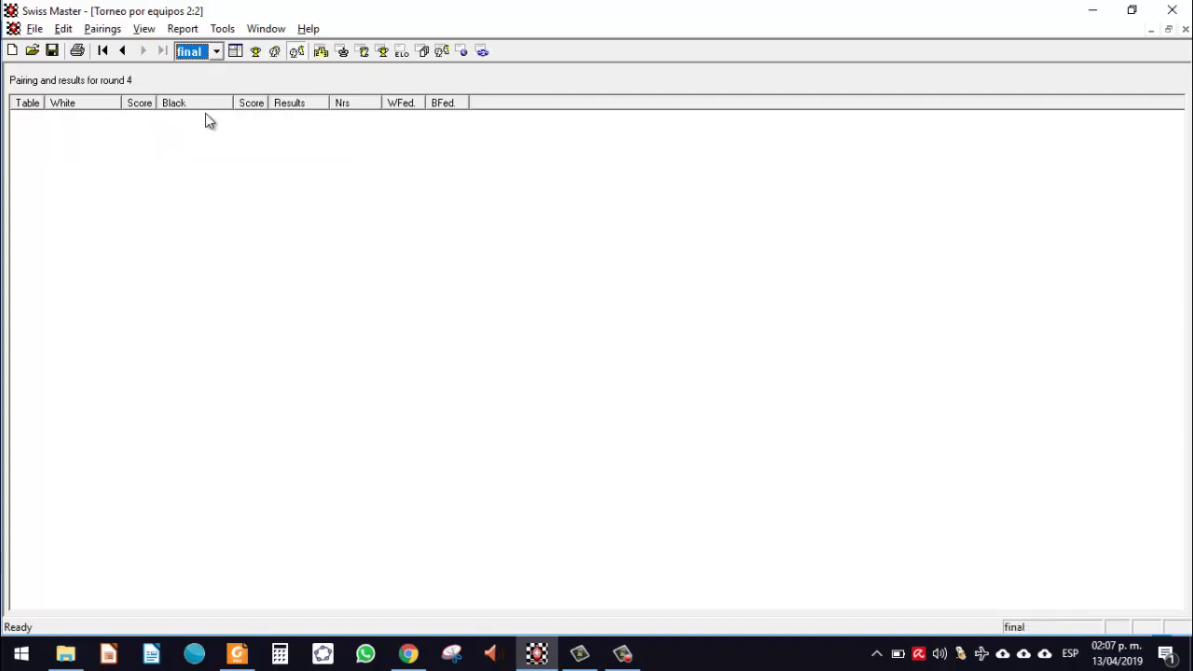
pyautogui.click(322, 53)
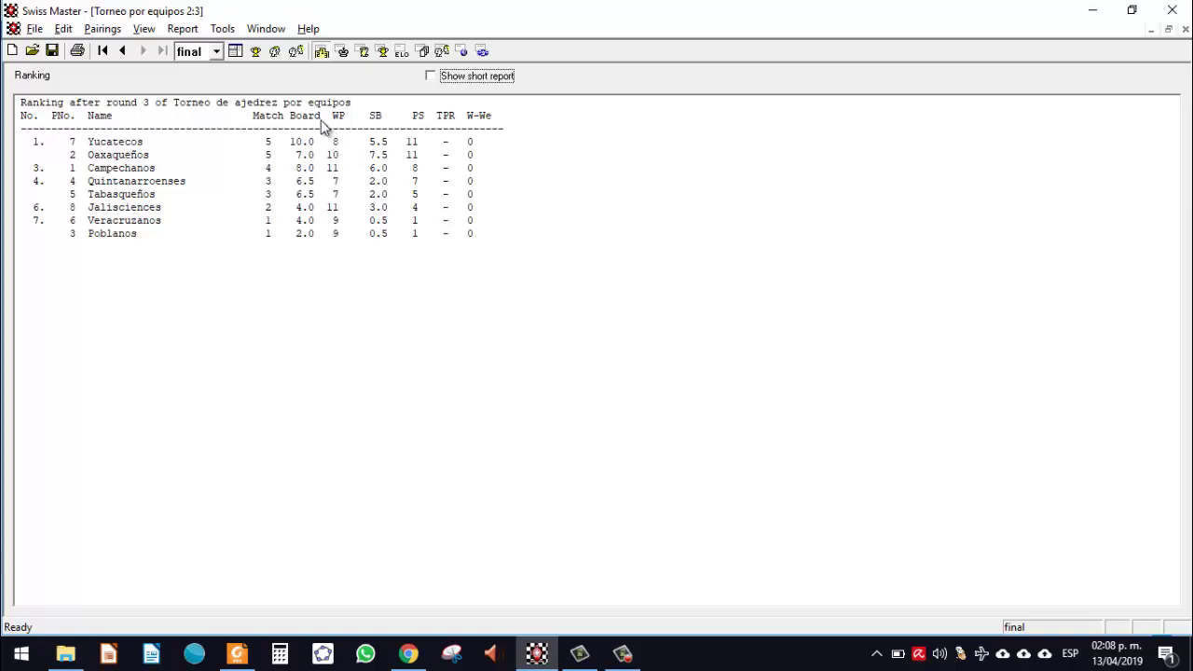
# Return to the player list and publish the tournament web pages with Publish to Web.
pyautogui.click(235, 50)
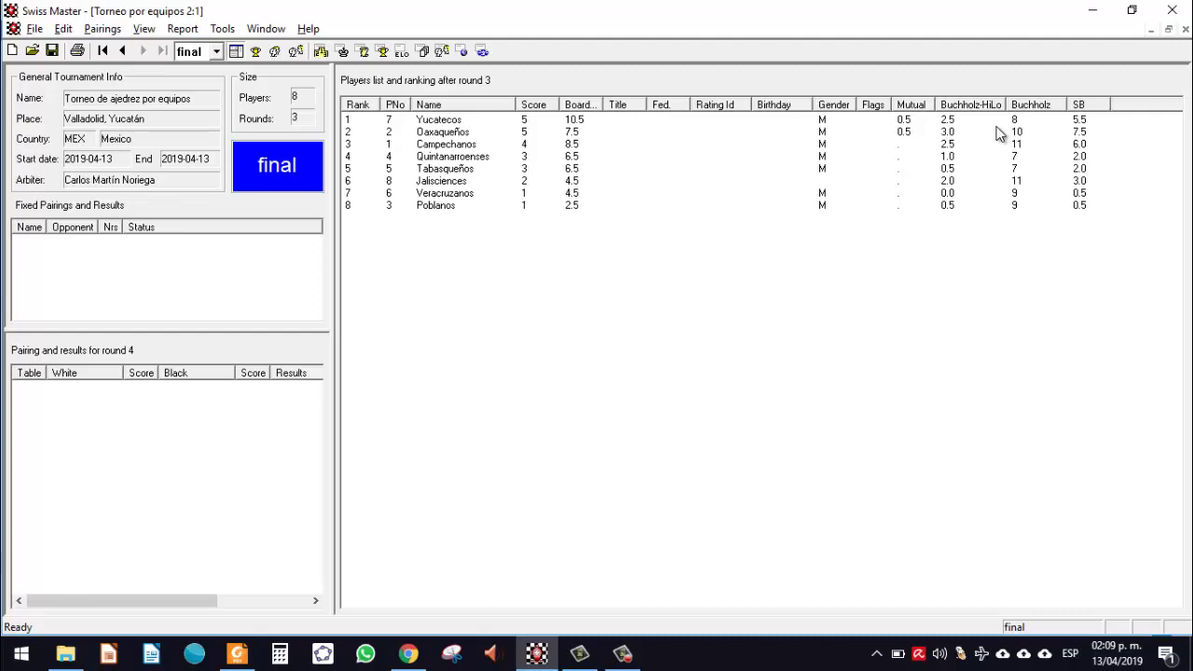
pyautogui.click(223, 31)
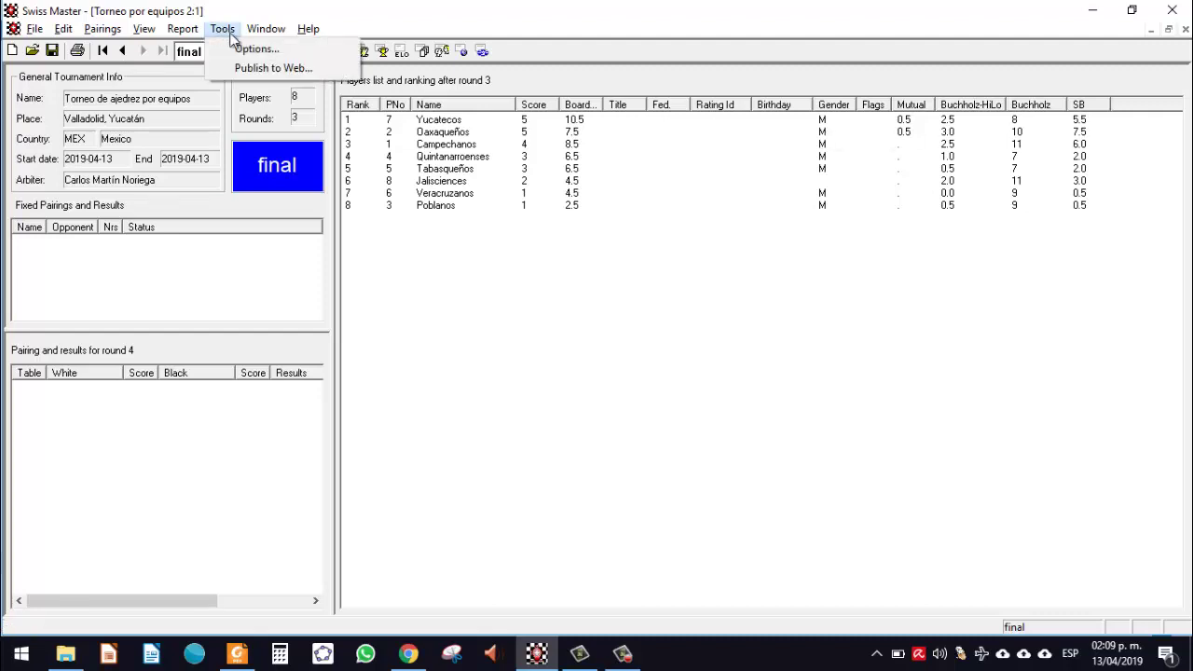
pyautogui.click(268, 67)
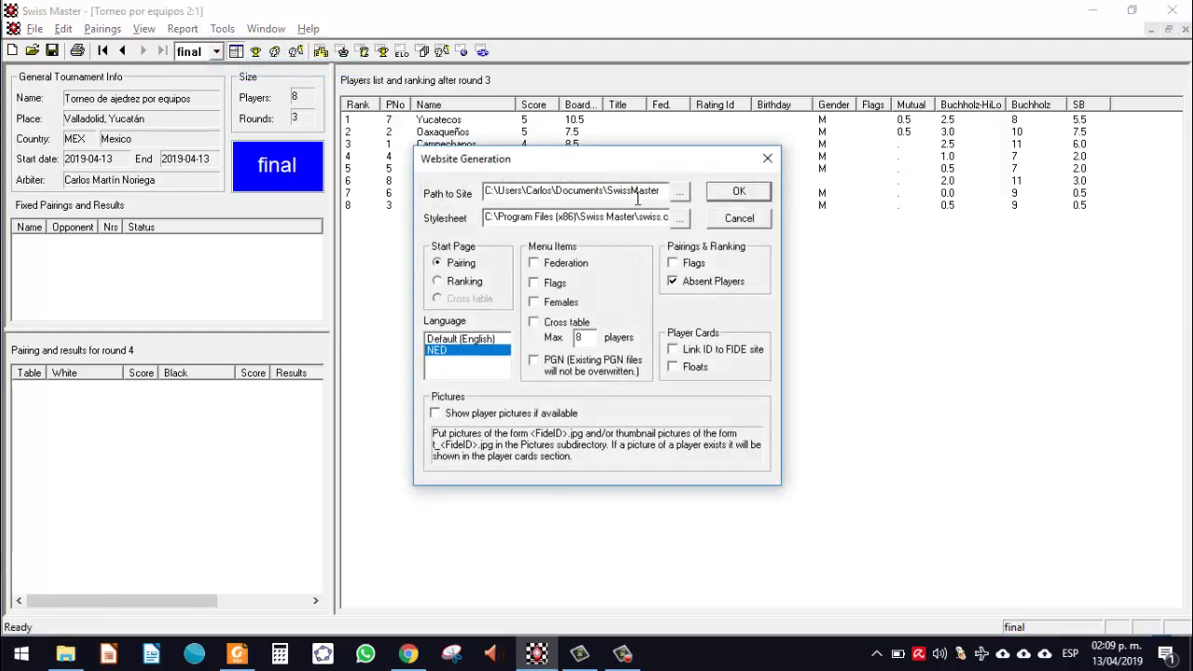
pyautogui.click(738, 191)
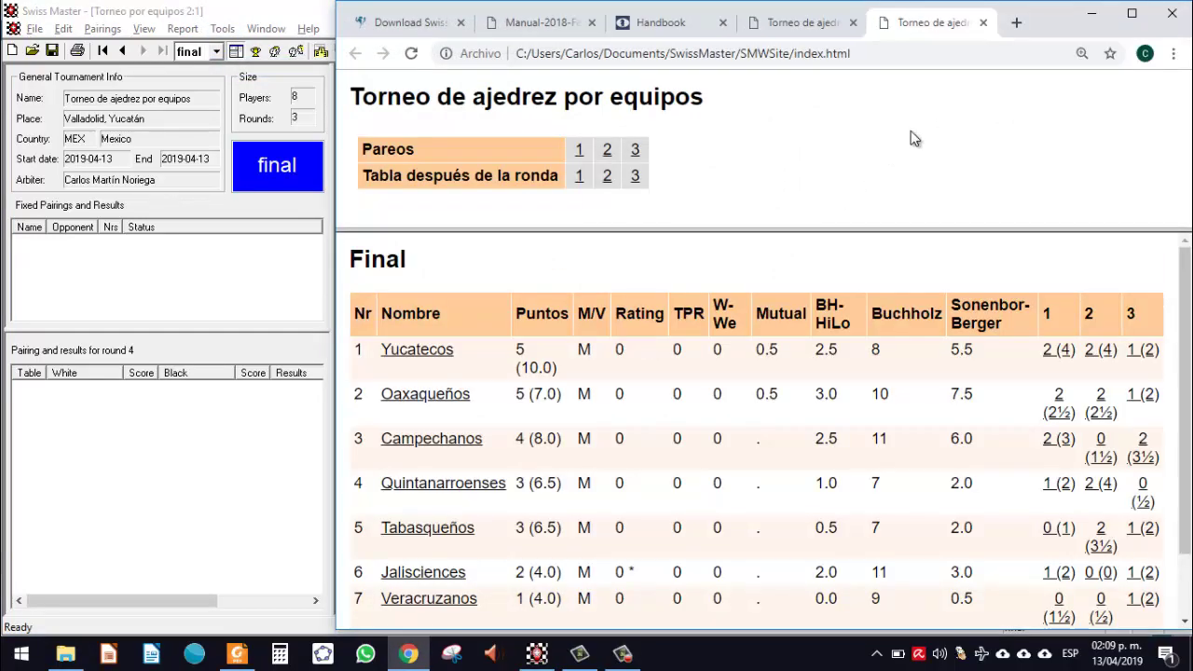
# Maximize Chrome, close the duplicate tab, and check the Pareos and Tabla pages for rounds 1–3.
pyautogui.click(1131, 14)
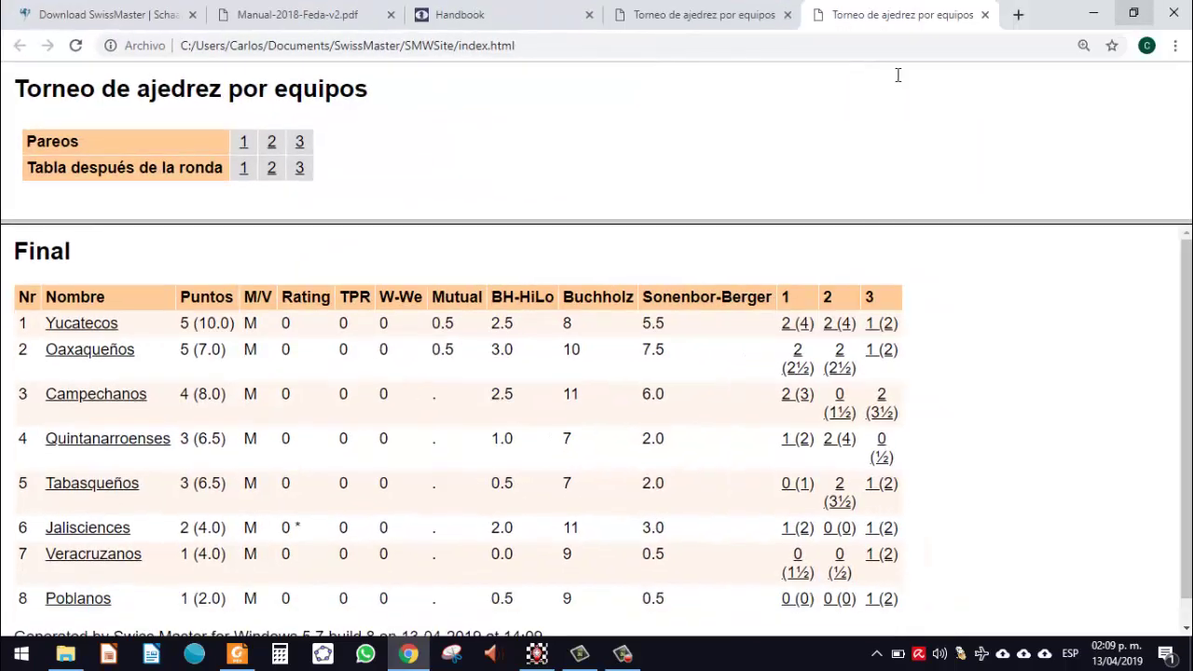
pyautogui.click(787, 15)
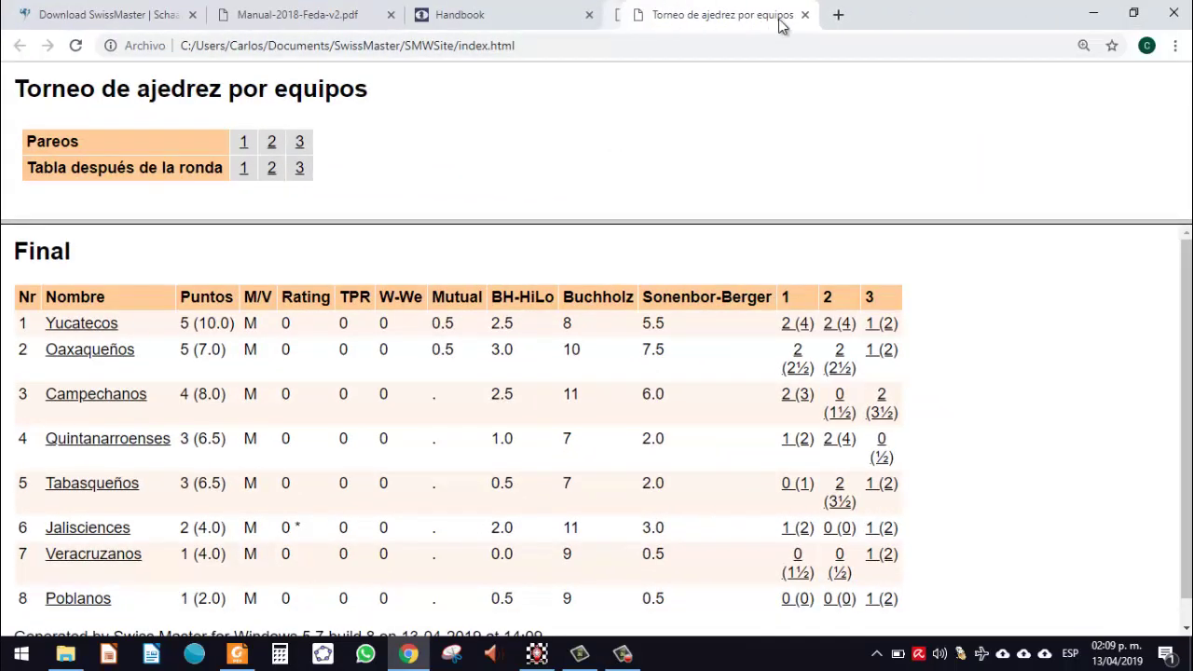
pyautogui.click(244, 144)
pyautogui.click(272, 144)
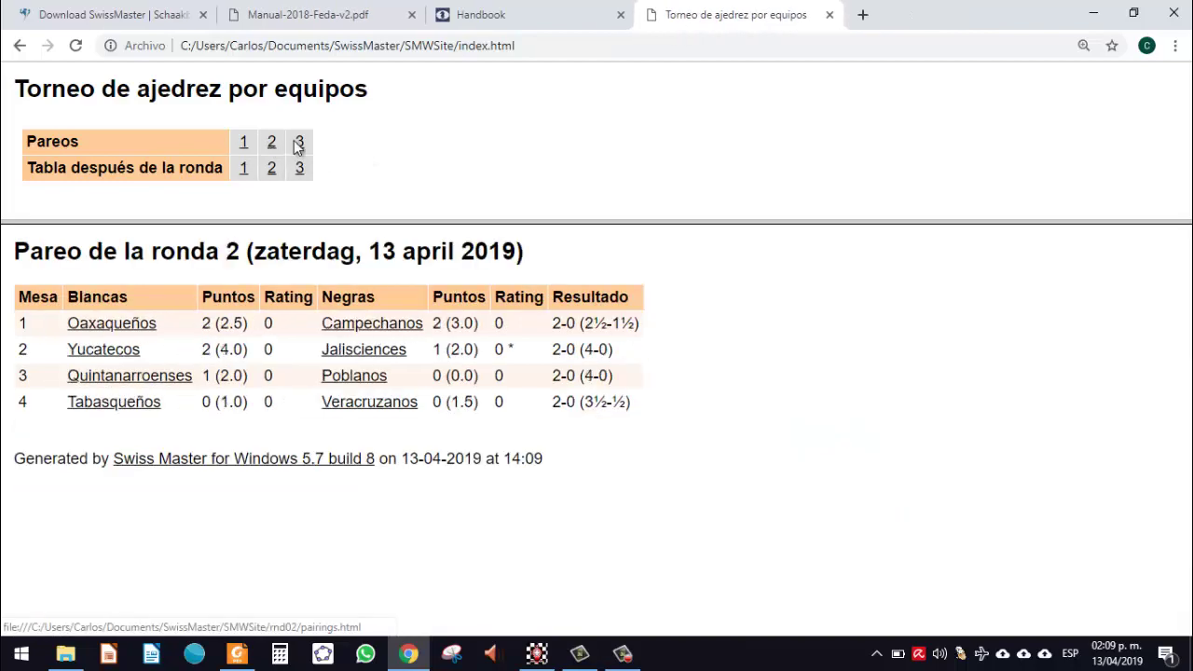
pyautogui.click(299, 143)
pyautogui.click(244, 177)
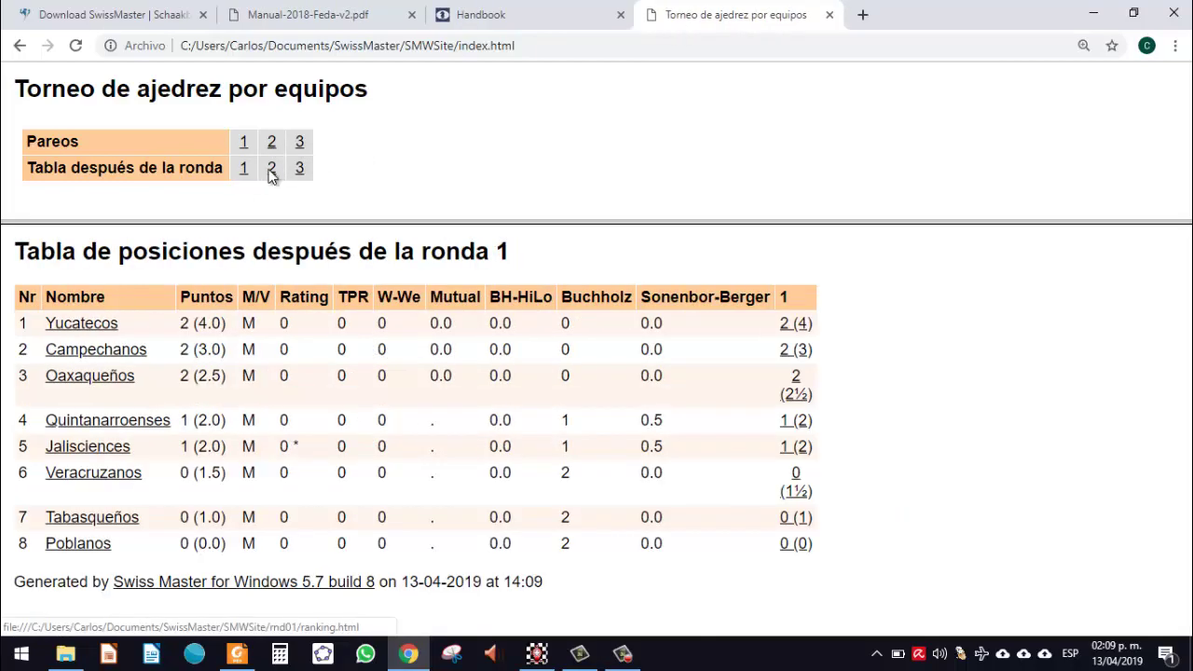
pyautogui.click(272, 168)
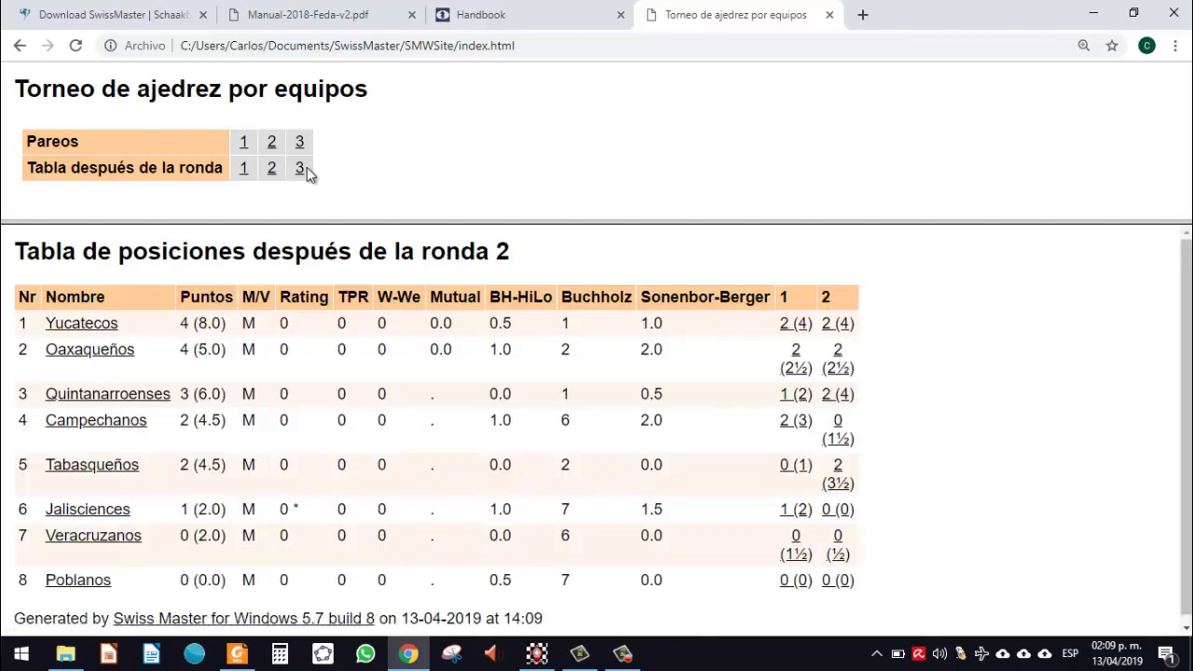
pyautogui.click(301, 172)
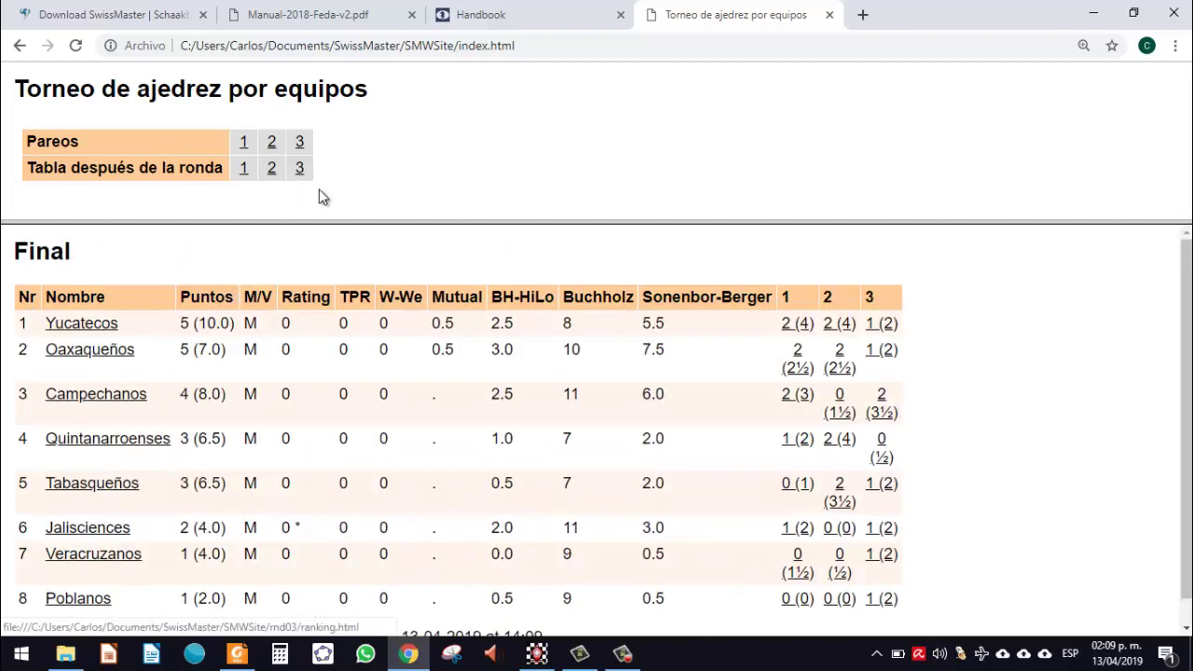
# Select parts of the final standings table and Pareos label, then minimize Chrome.
pyautogui.scroll(-1, 354, 235)
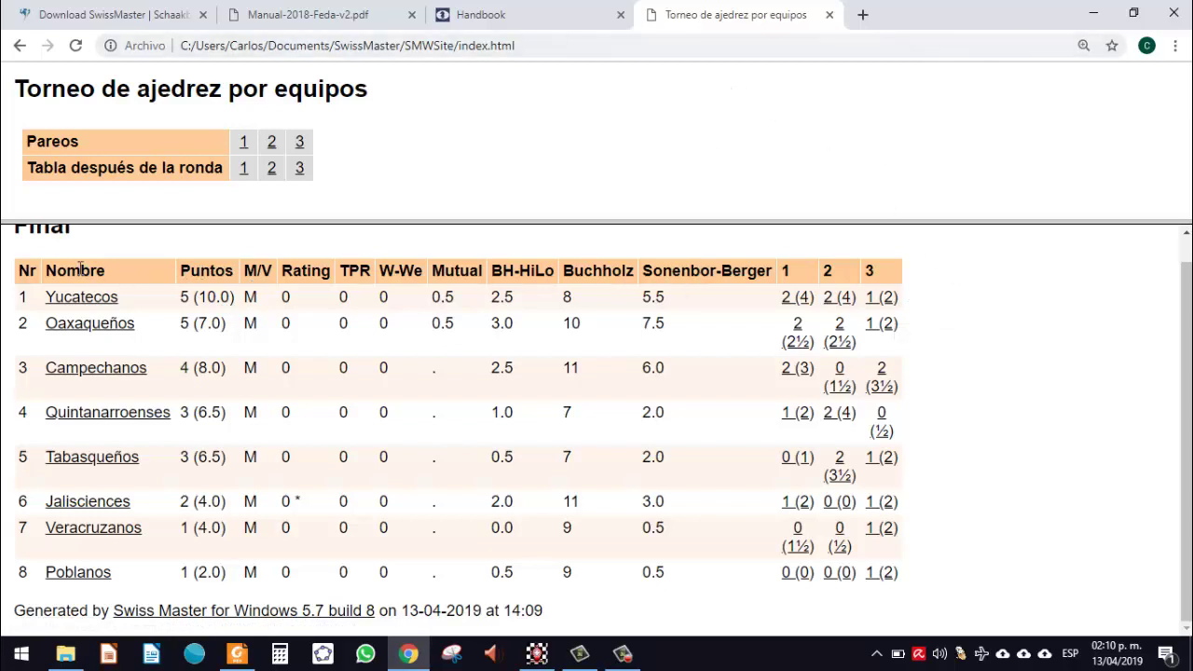
pyautogui.moveTo(13, 271); pyautogui.dragTo(938, 285)
pyautogui.click(450, 129)
pyautogui.moveTo(450, 129); pyautogui.dragTo(193, 144)
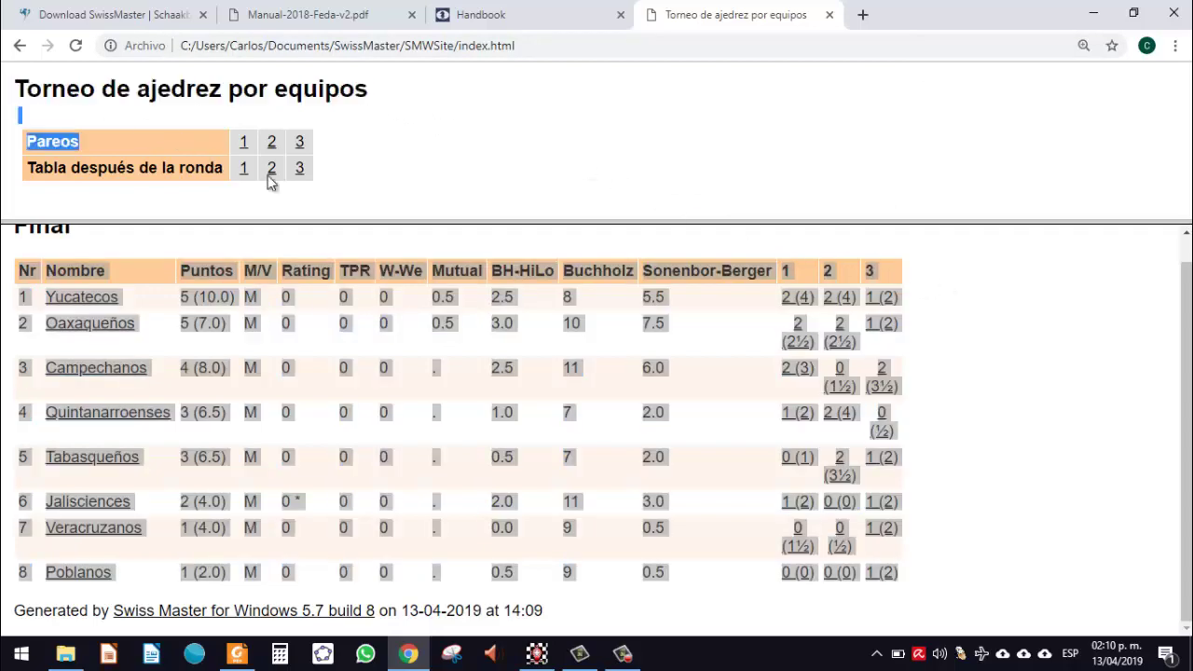
pyautogui.click(381, 192)
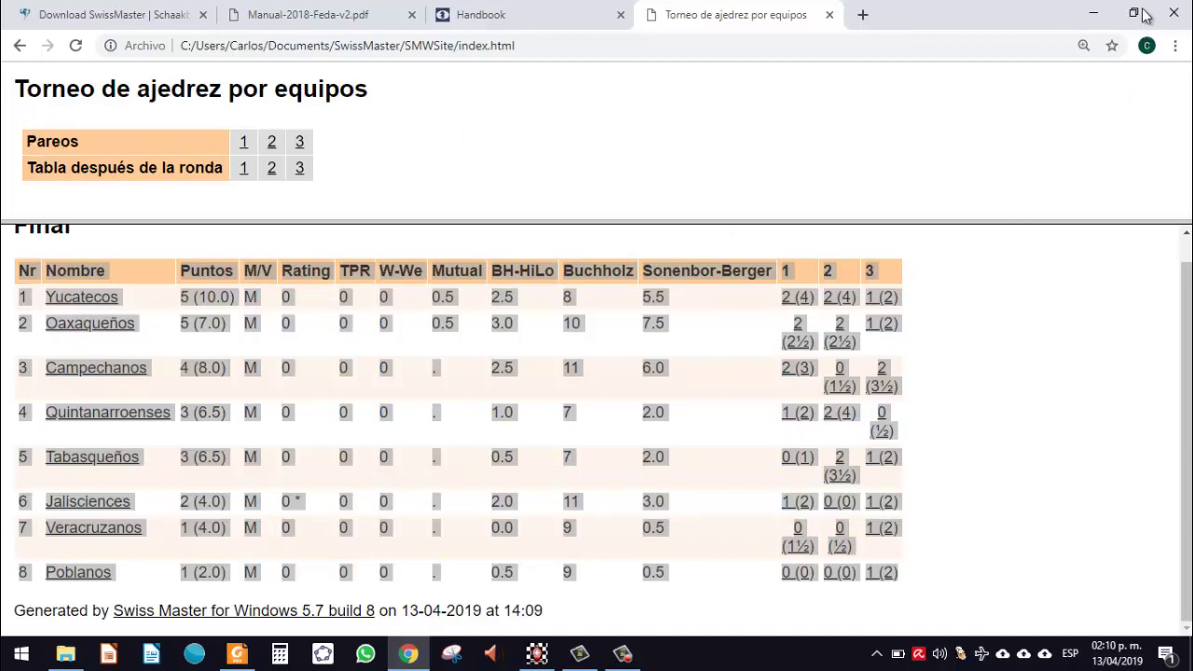
pyautogui.click(1101, 8)
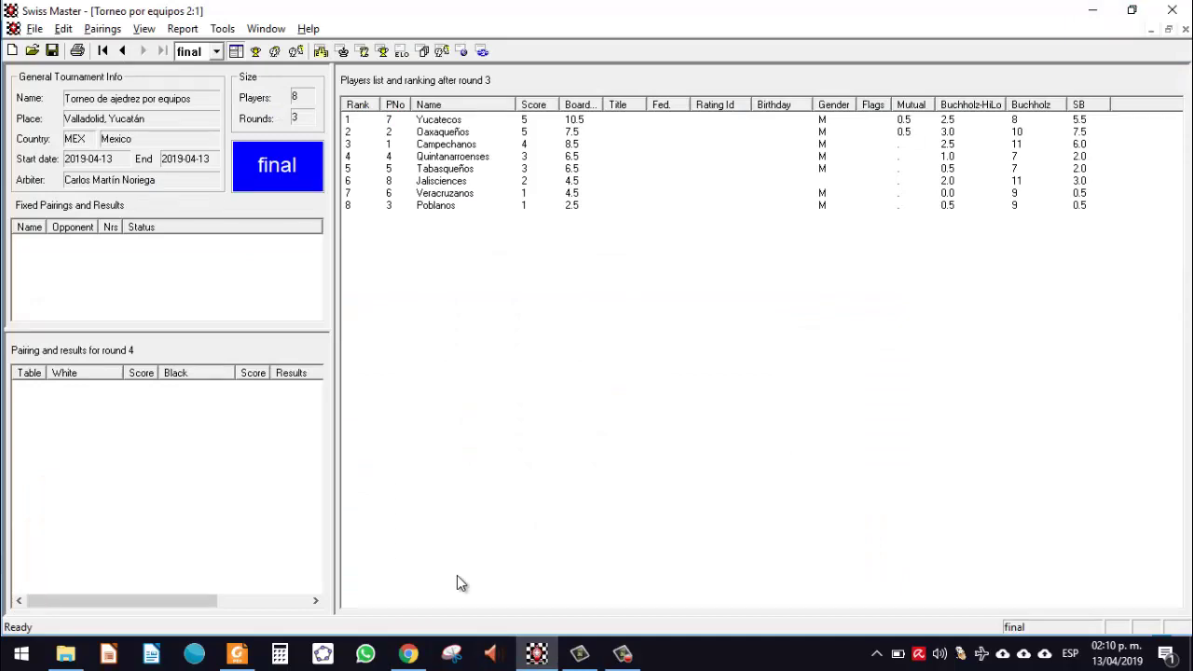
# Open the Templates folder through Run, go up to the Swiss Master folder, and select swiss_web.
pyautogui.press('super+r')
pyautogui.press('Return')
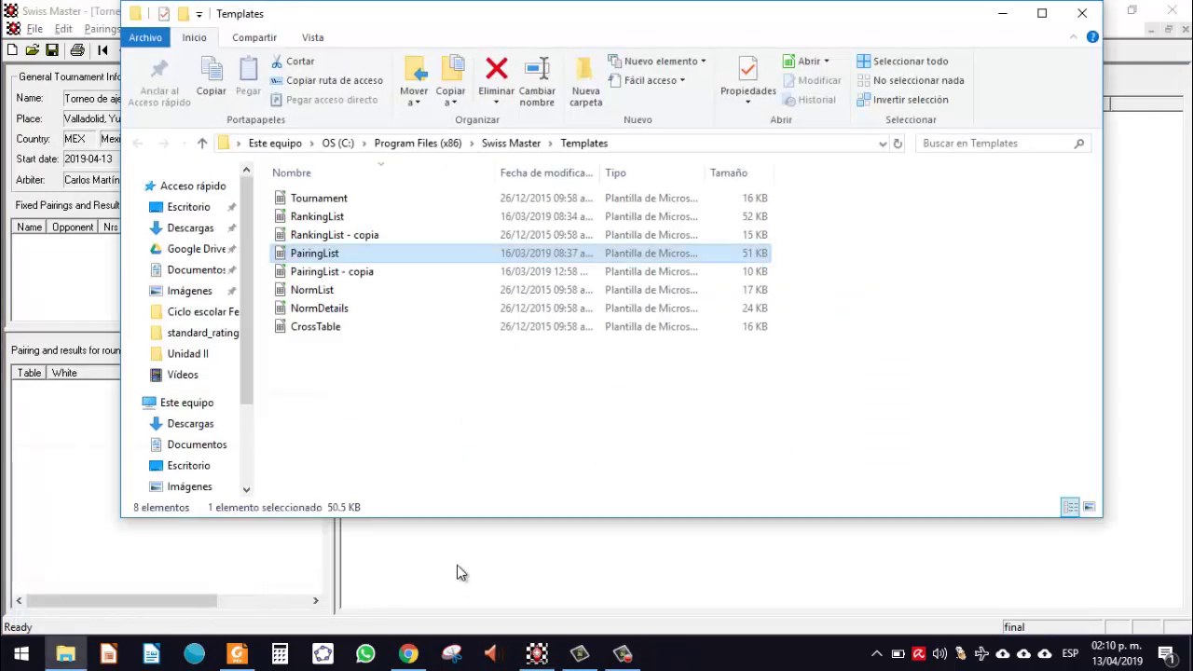
pyautogui.click(511, 143)
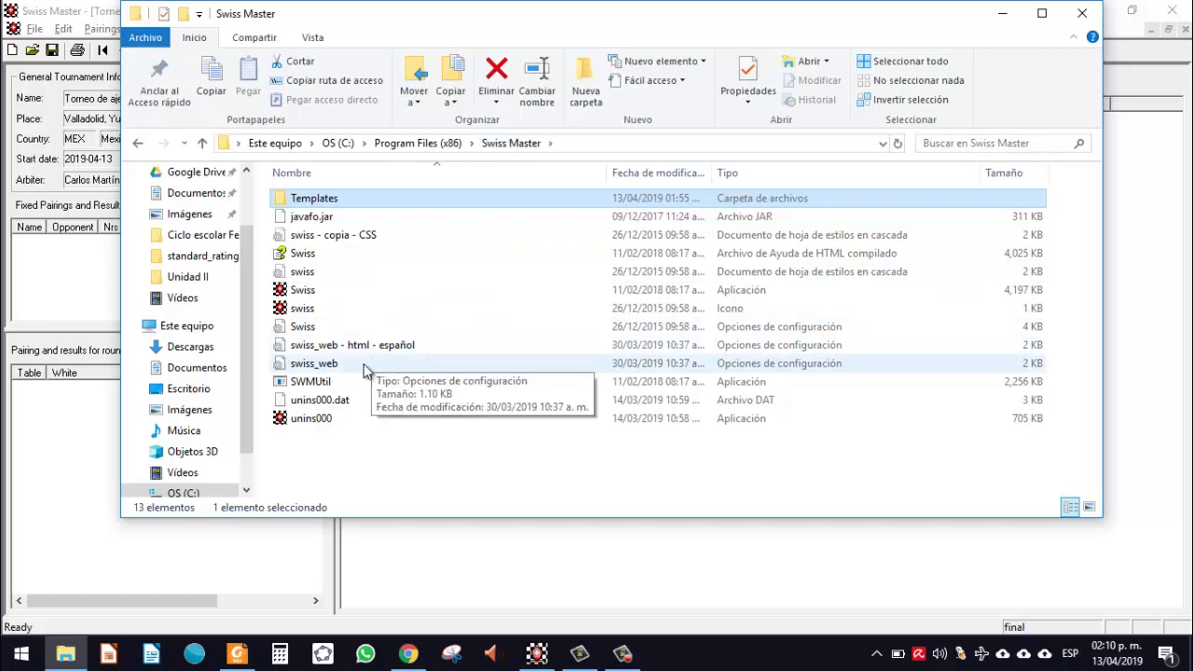
pyautogui.click(364, 363)
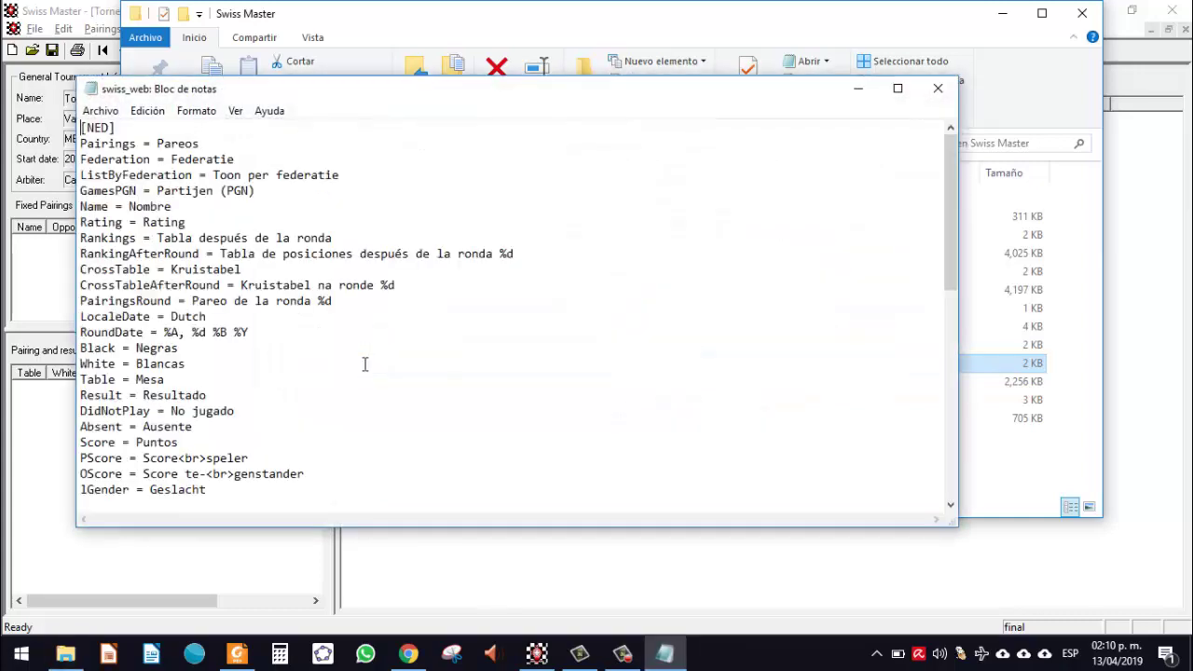
# Check the Rankings and Result labels in the maximized swiss_web file, then close Notepad.
pyautogui.click(897, 90)
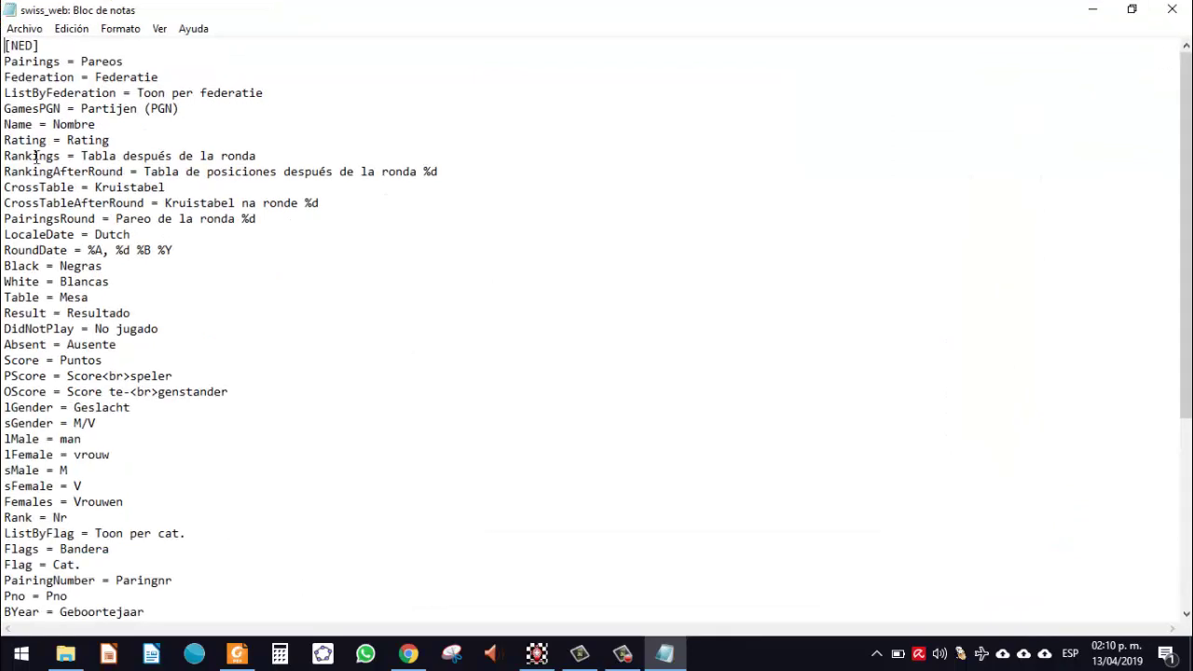
pyautogui.click(73, 152)
pyautogui.doubleClick(20, 156)
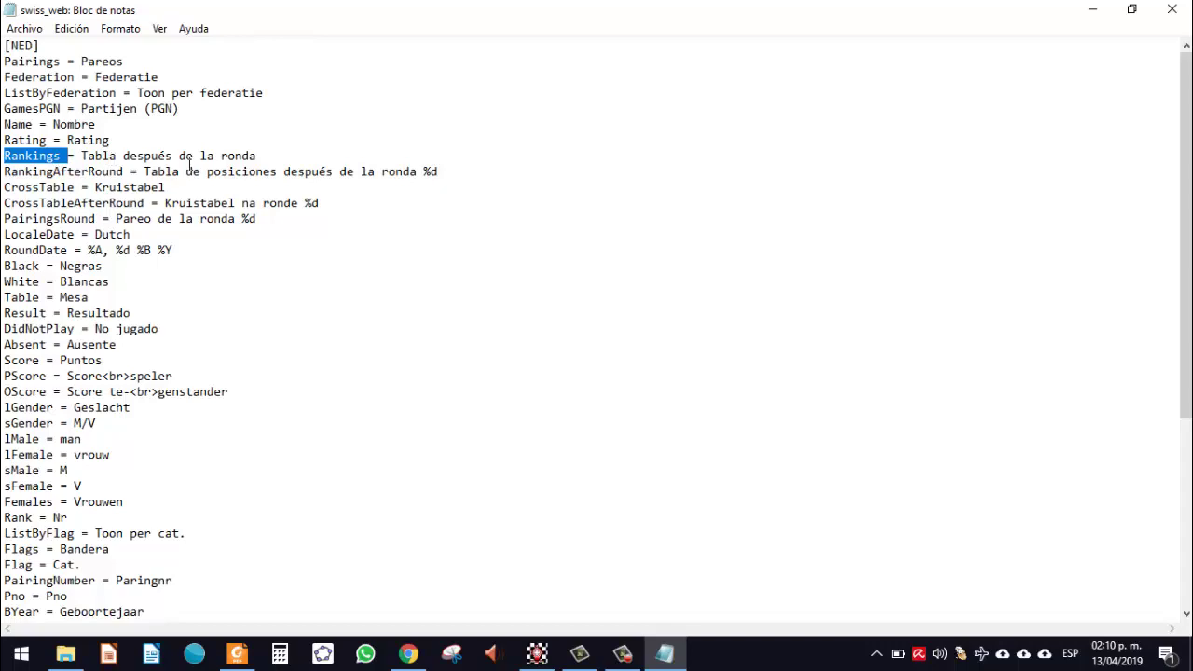
pyautogui.click(250, 156)
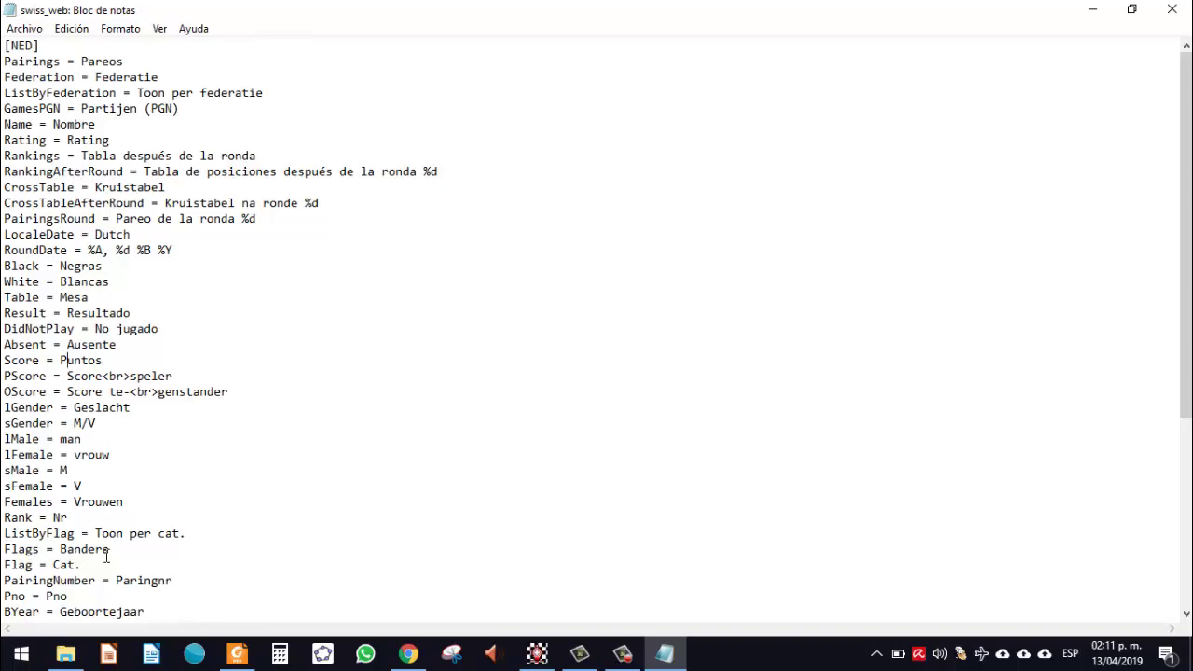
pyautogui.click(130, 315)
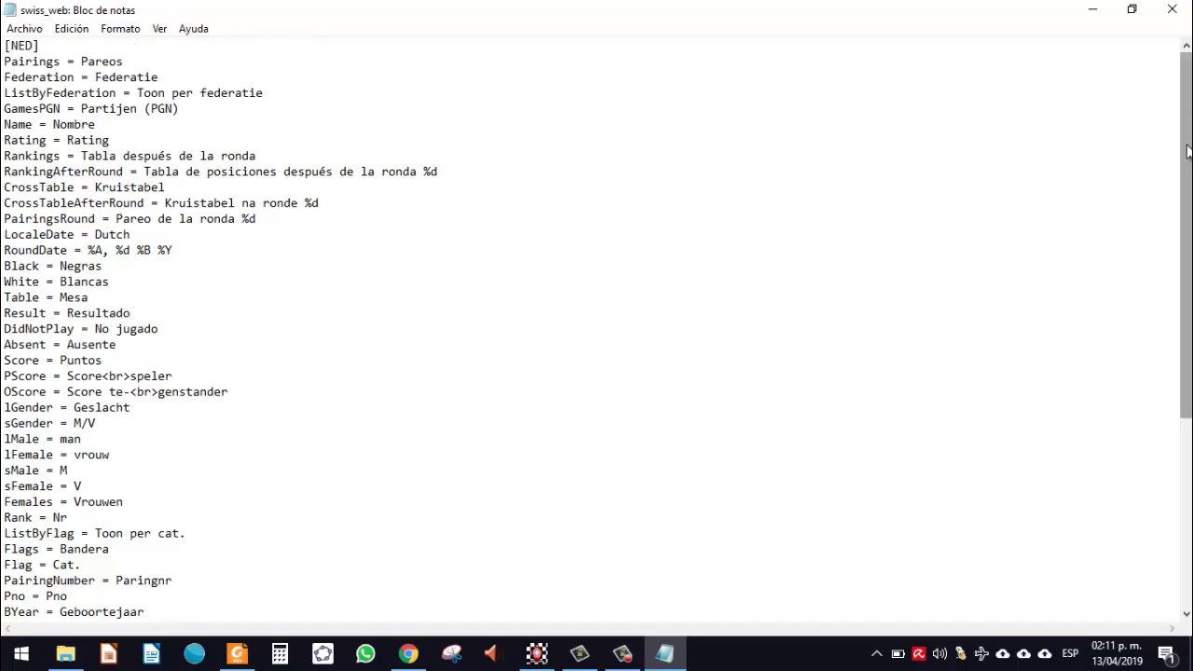
pyautogui.moveTo(1190, 149); pyautogui.dragTo(1188, 18)
pyautogui.click(1172, 9)
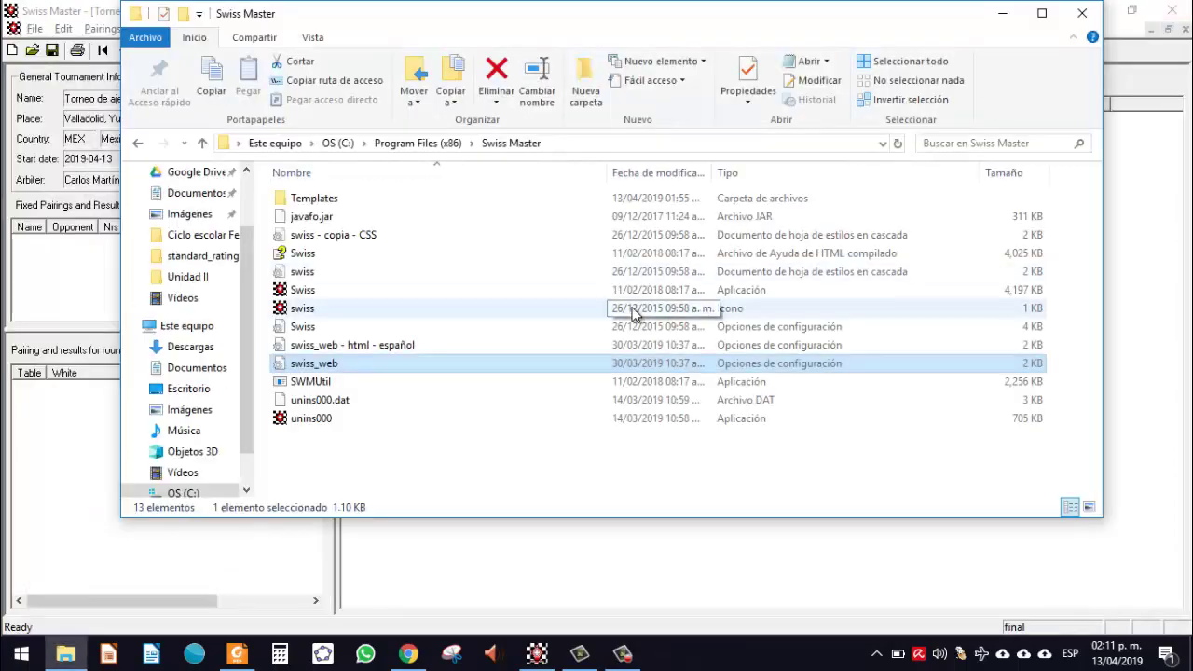
# Select swiss_web - html - español, minimize Explorer, and show Swiss Master's Tools menu.
pyautogui.click(366, 348)
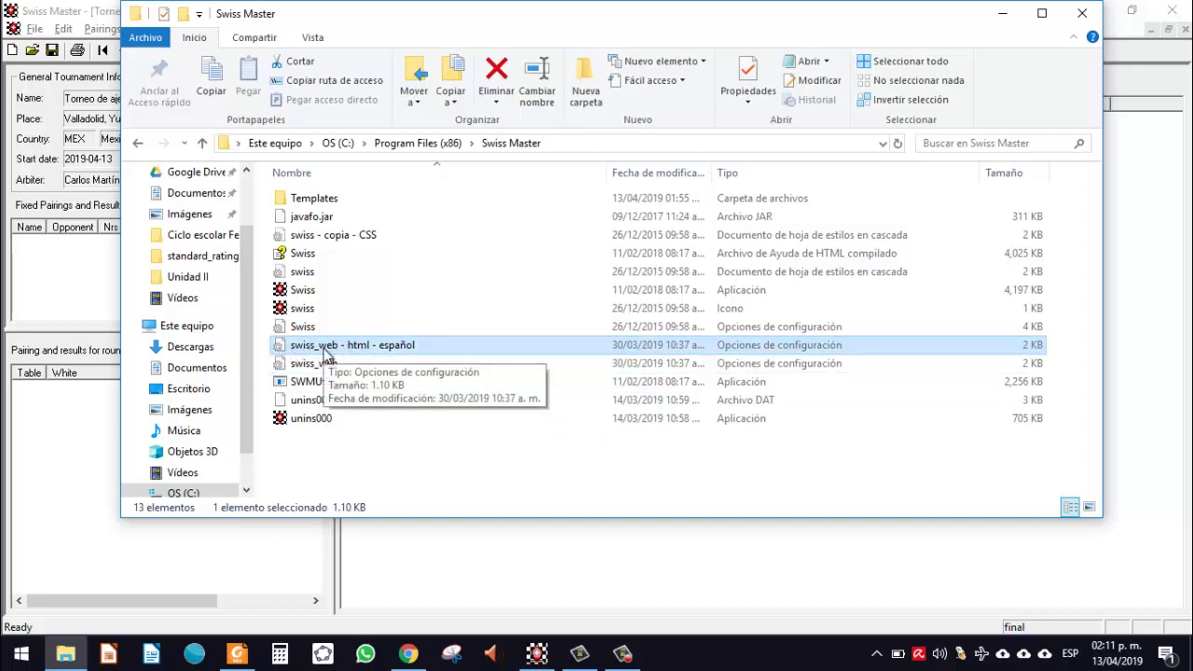
pyautogui.click(1006, 15)
pyautogui.click(235, 32)
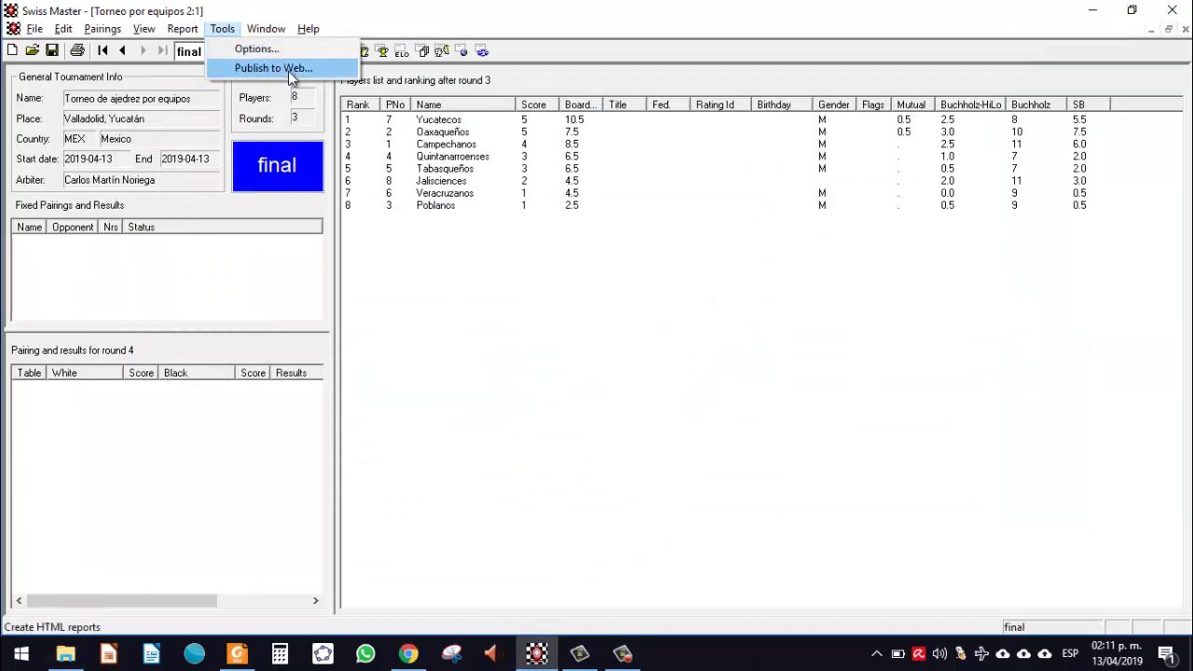
pyautogui.click(213, 267)
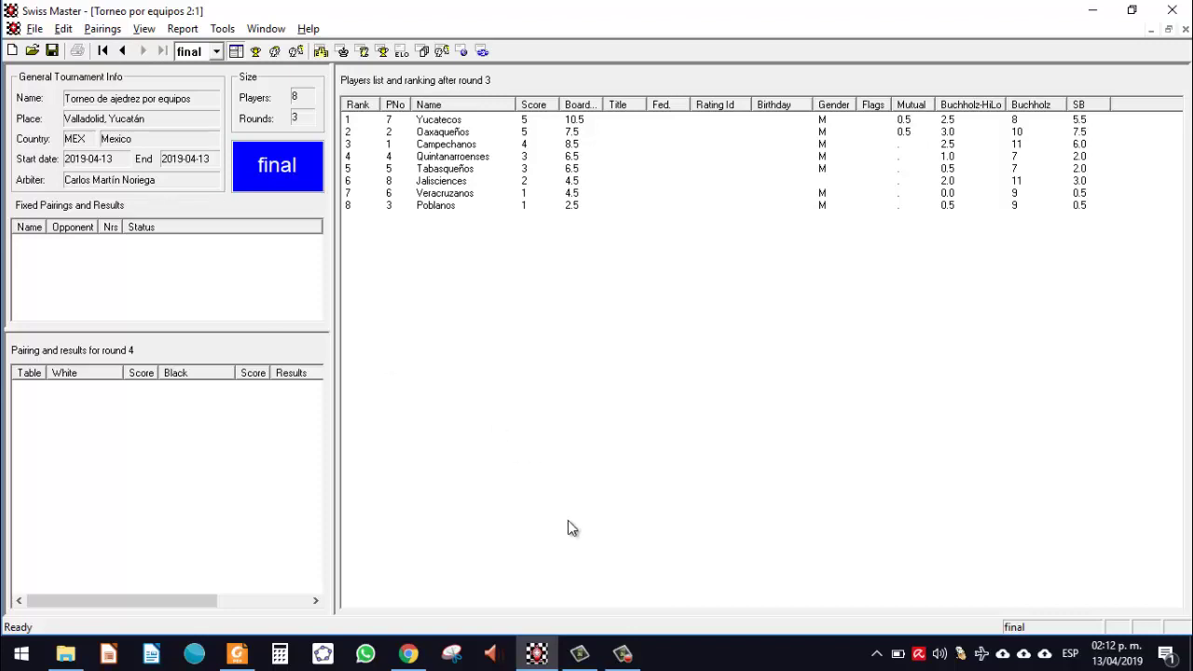
pyautogui.click(623, 653)
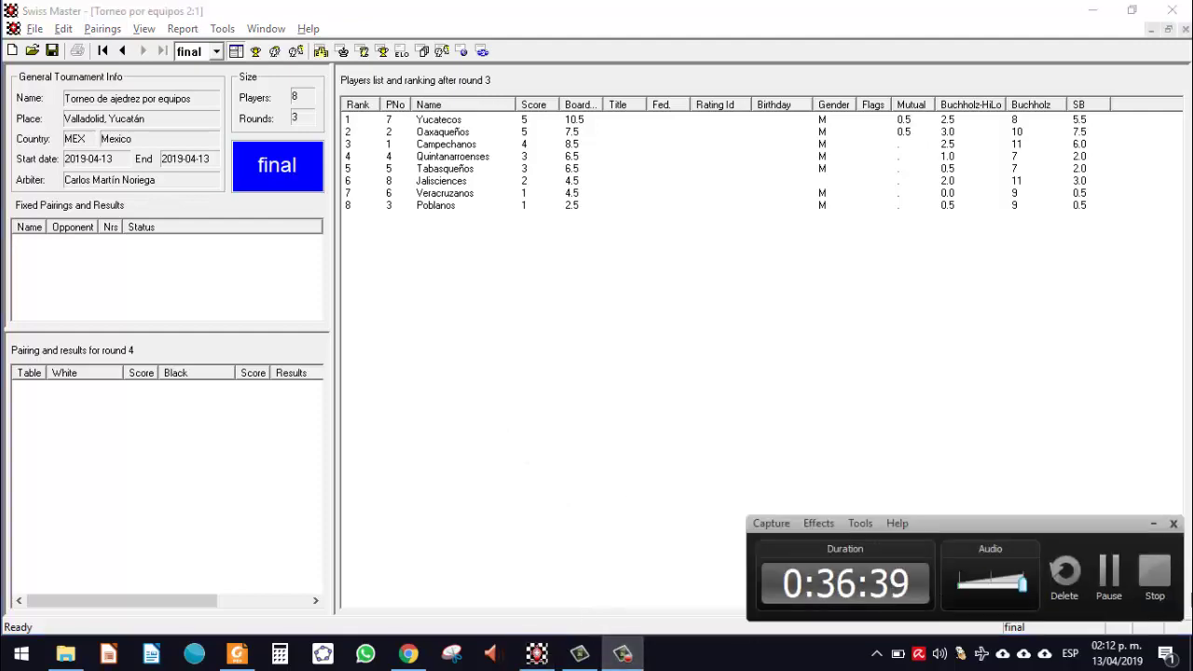